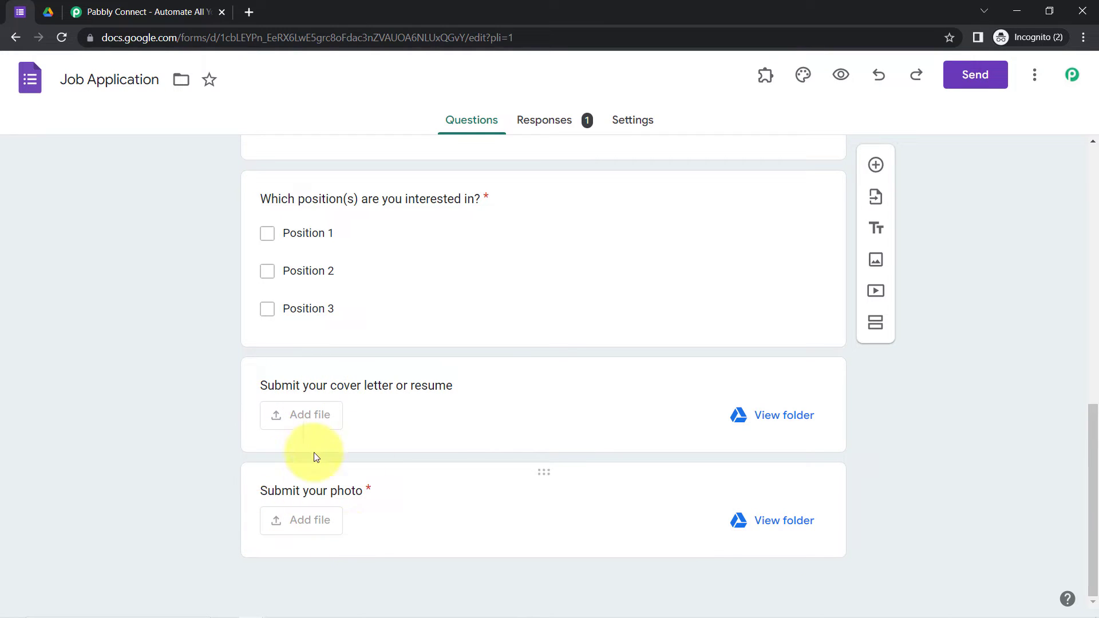
Step: Switch from the Job Application form to the Google Drive tab showing the empty Trash
click(51, 13)
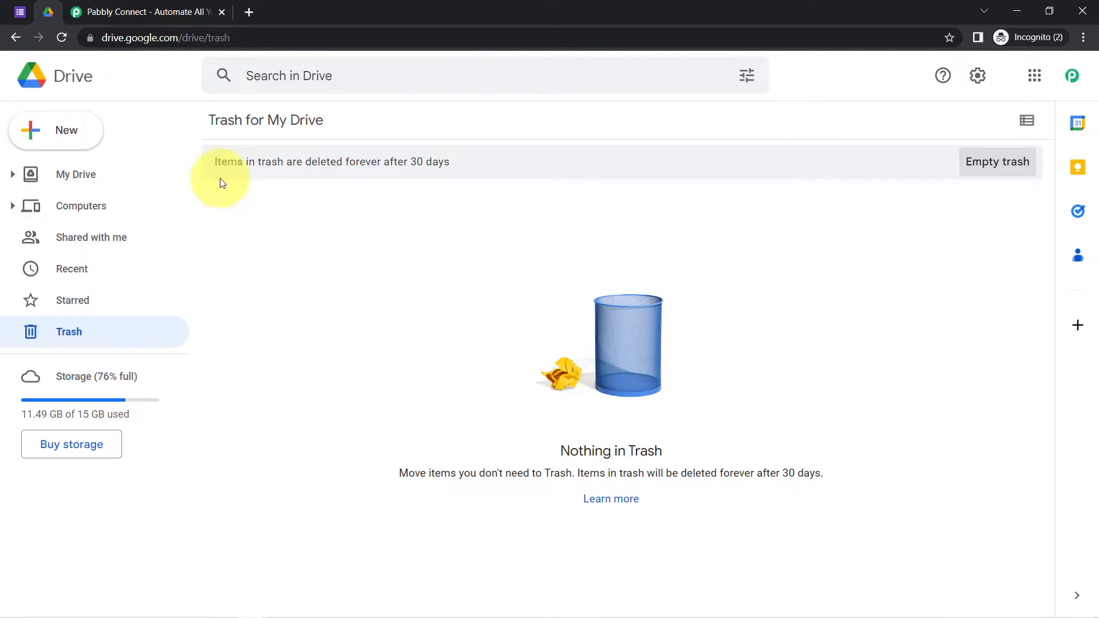
Step: Flip through the Forms and Drive tabs, then bring up the Pabbly Connect website
click(22, 11)
click(48, 11)
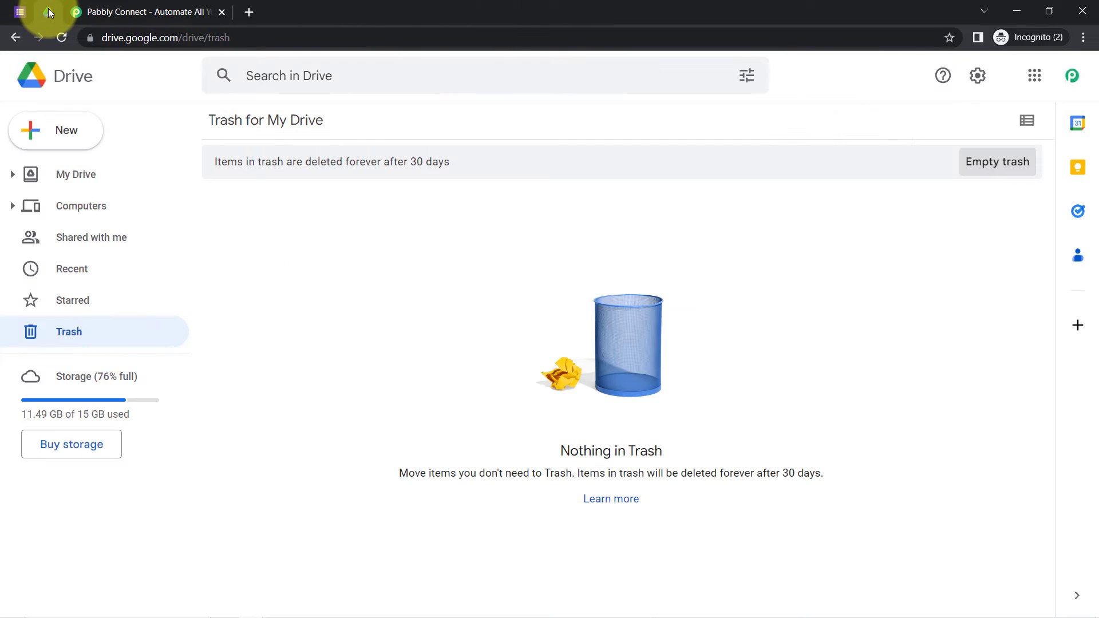
click(97, 12)
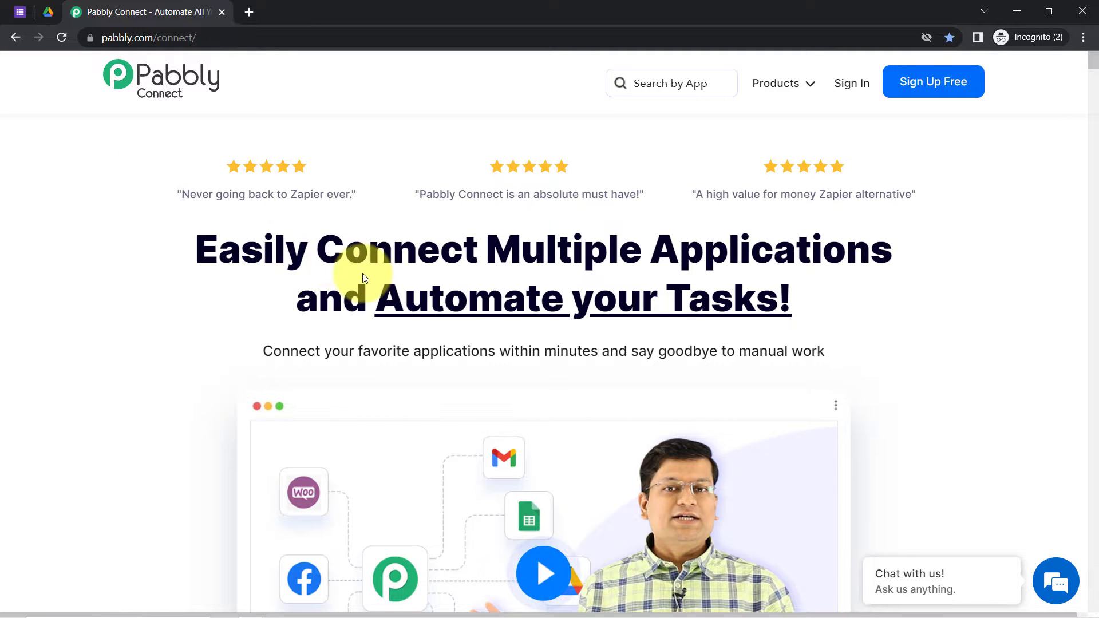
Step: Sign in to Pabbly and launch Pabbly Connect from the All Apps page
drag(290, 284, 688, 298)
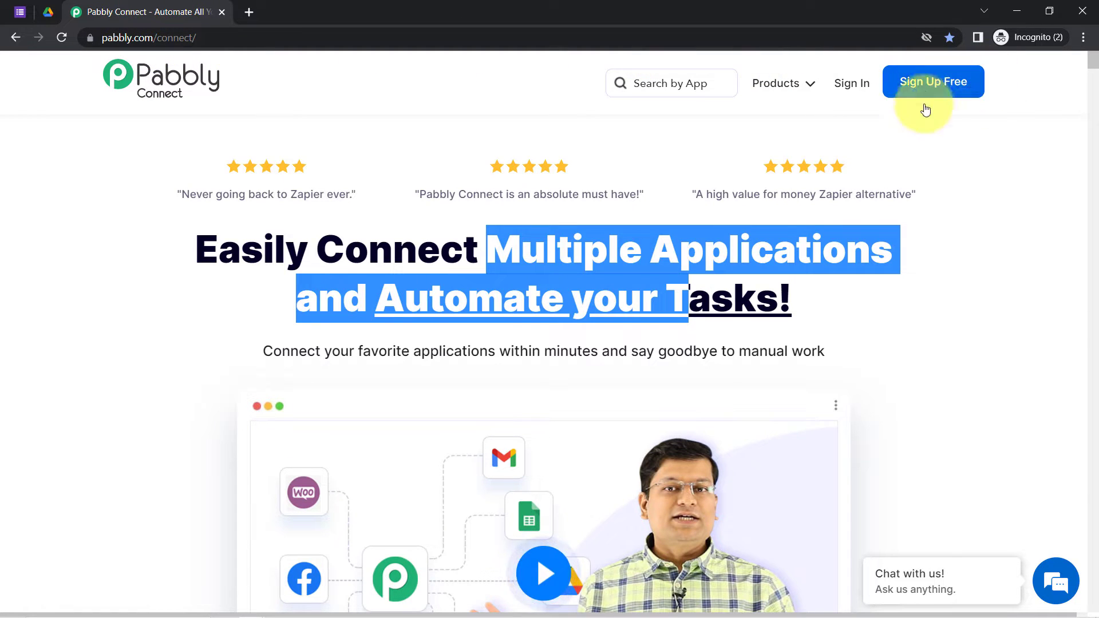
click(846, 85)
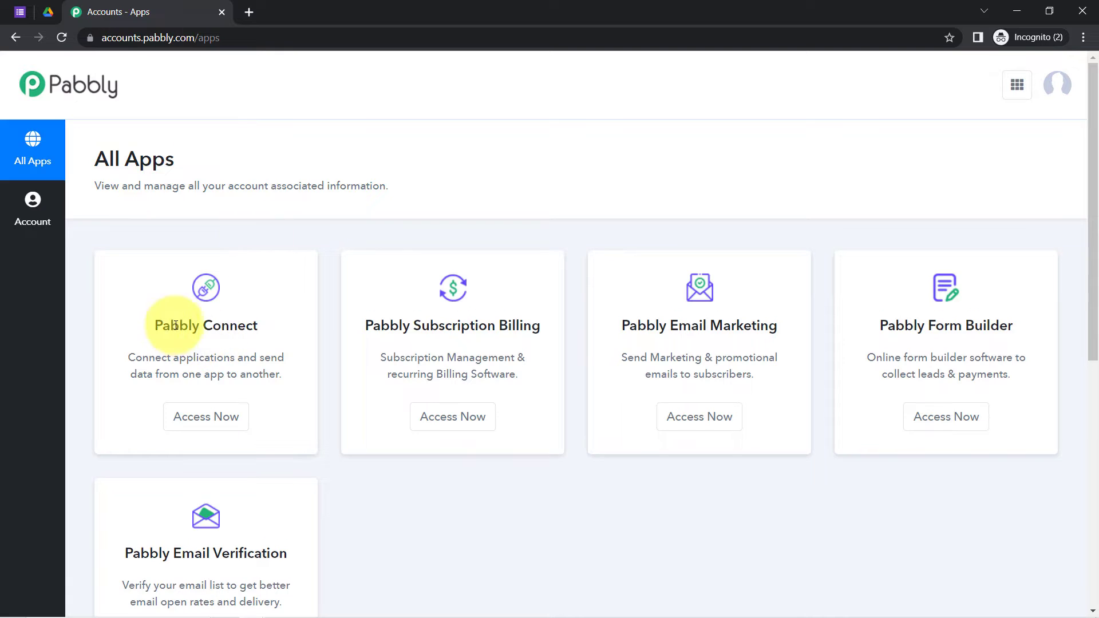
click(205, 417)
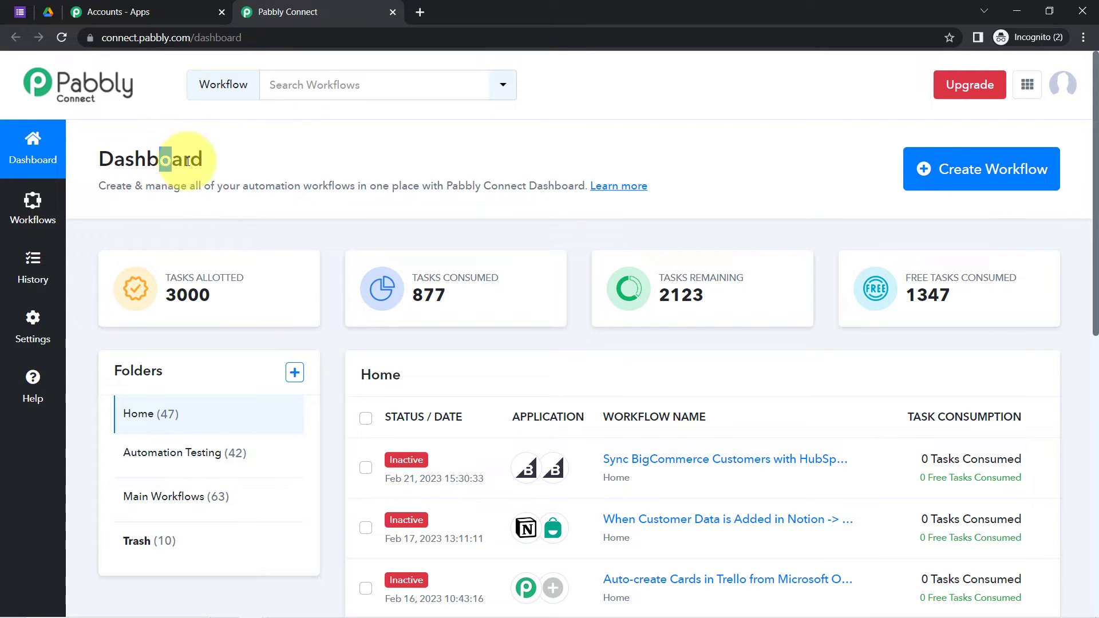
Step: Create a workflow named 'Sync Form Submission (Documents Received) Data with Google Drive'
drag(175, 158, 330, 183)
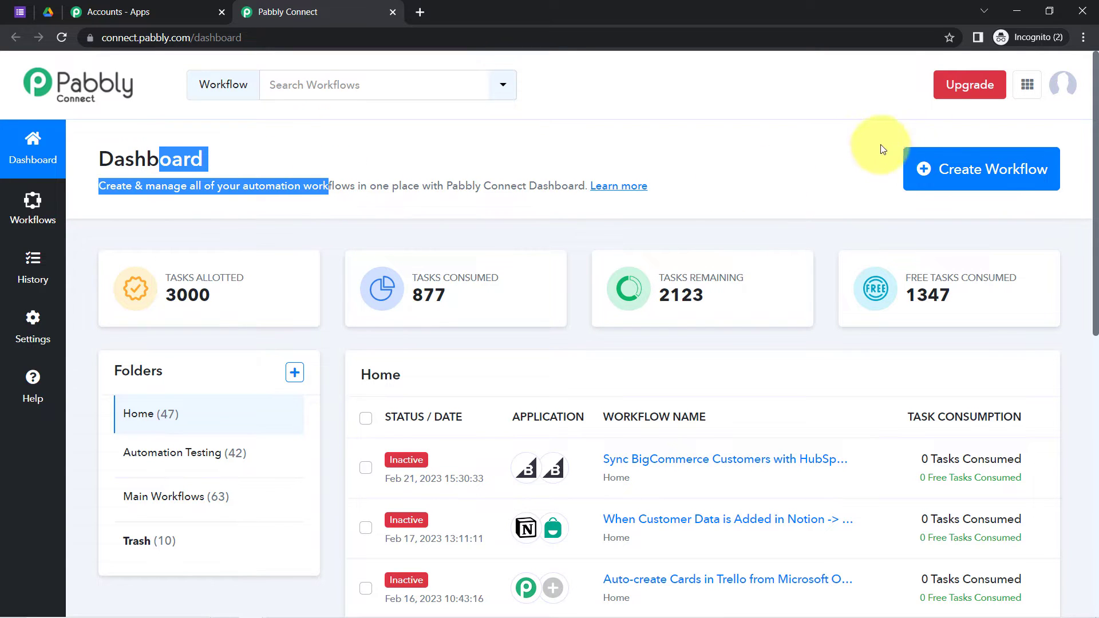
click(1003, 167)
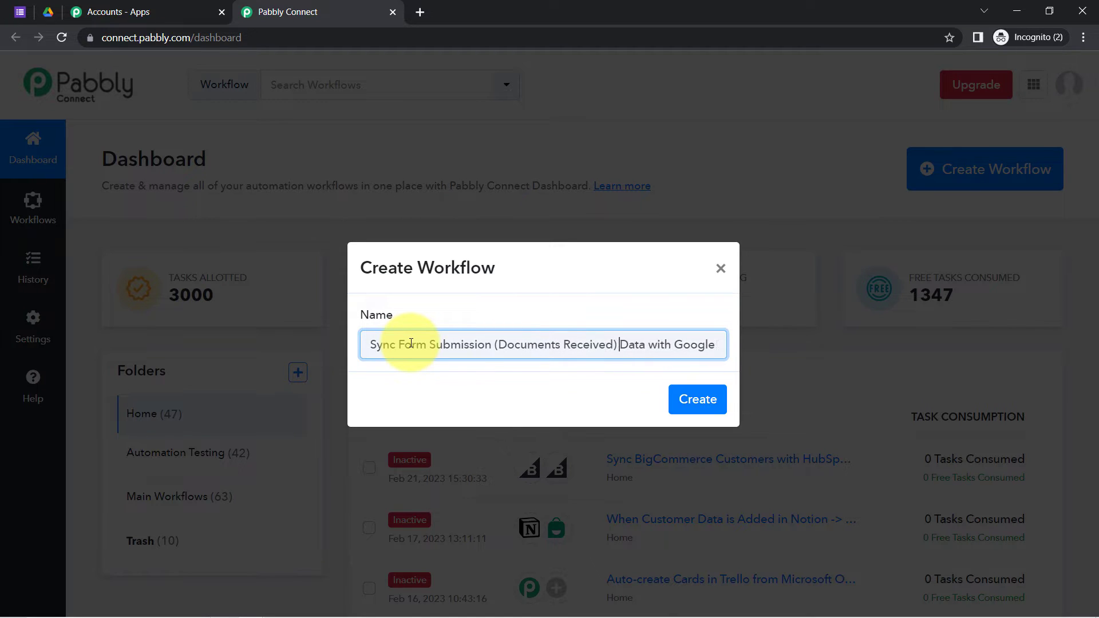
click(710, 402)
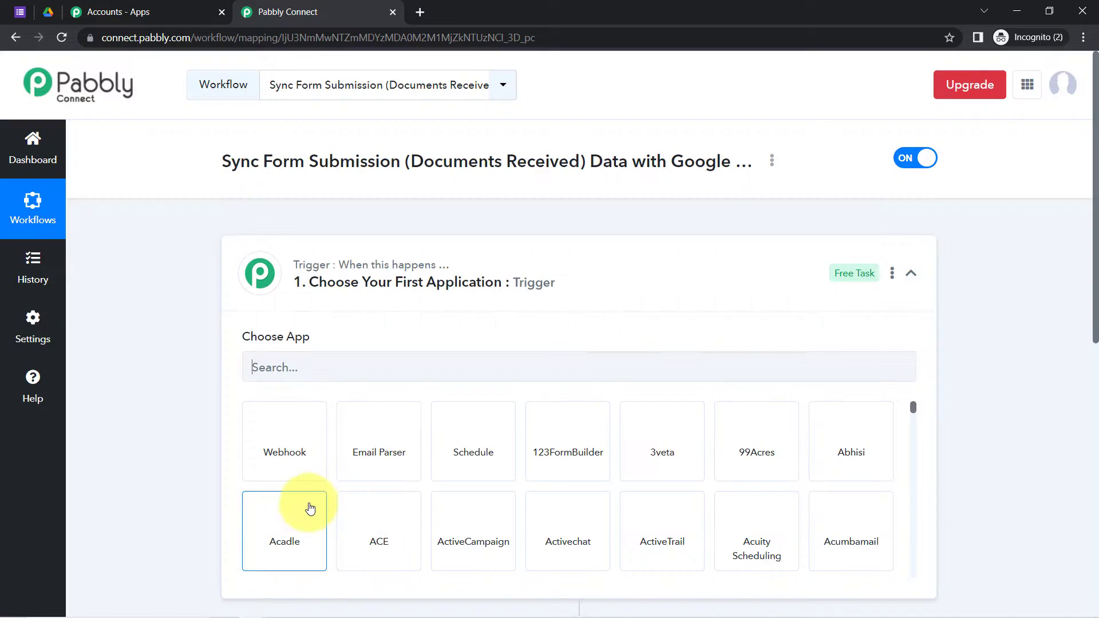
Step: Search 'google f' and choose Google Forms as the trigger app
click(323, 268)
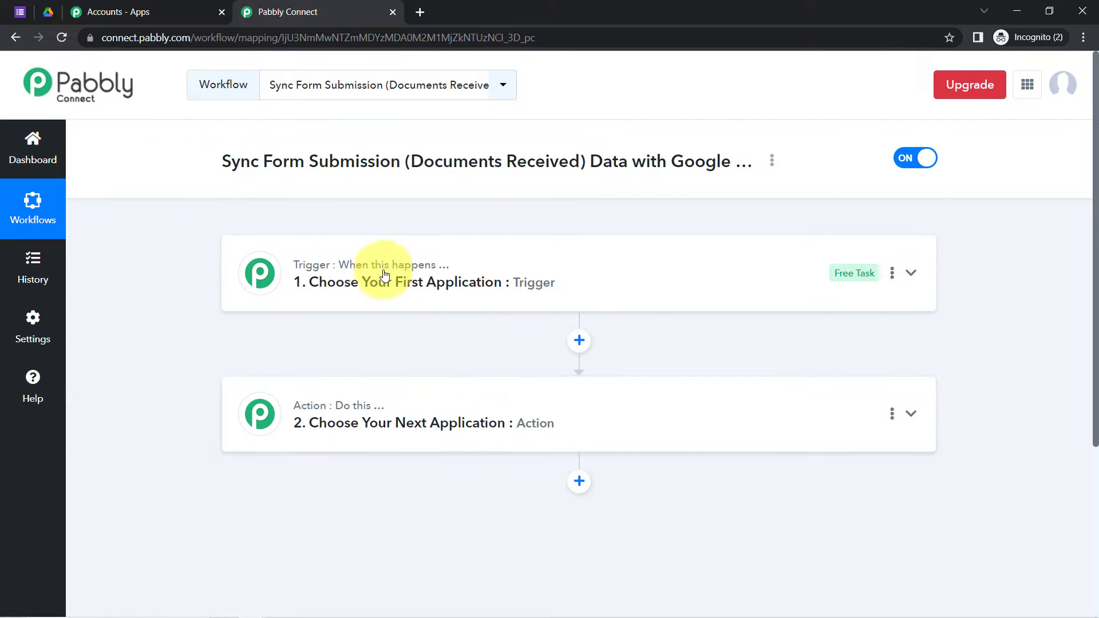
drag(231, 162, 681, 166)
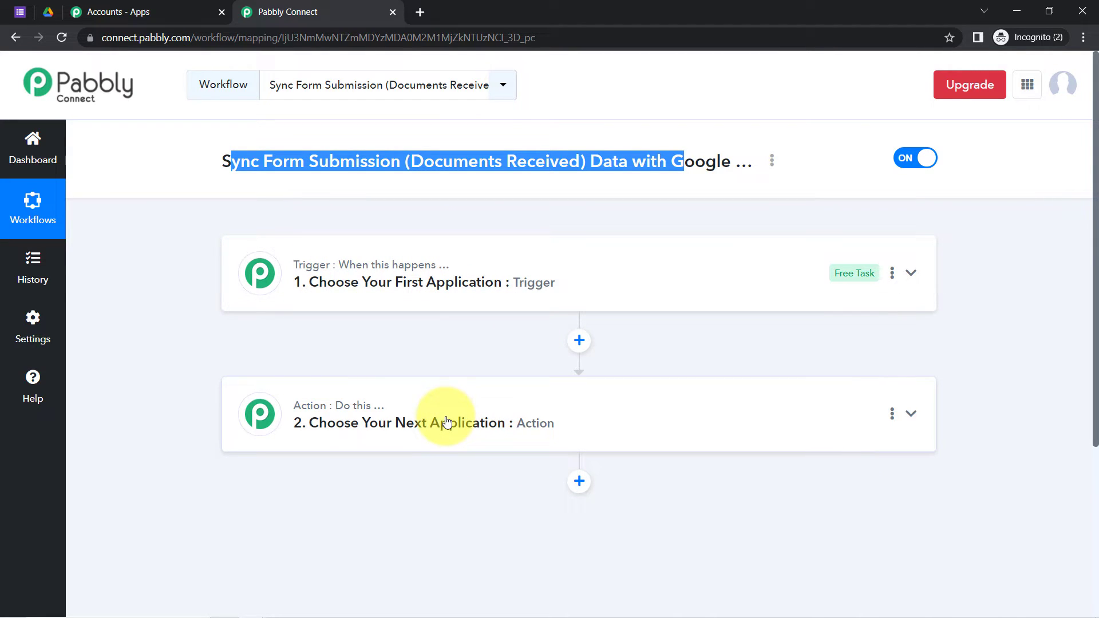
click(449, 282)
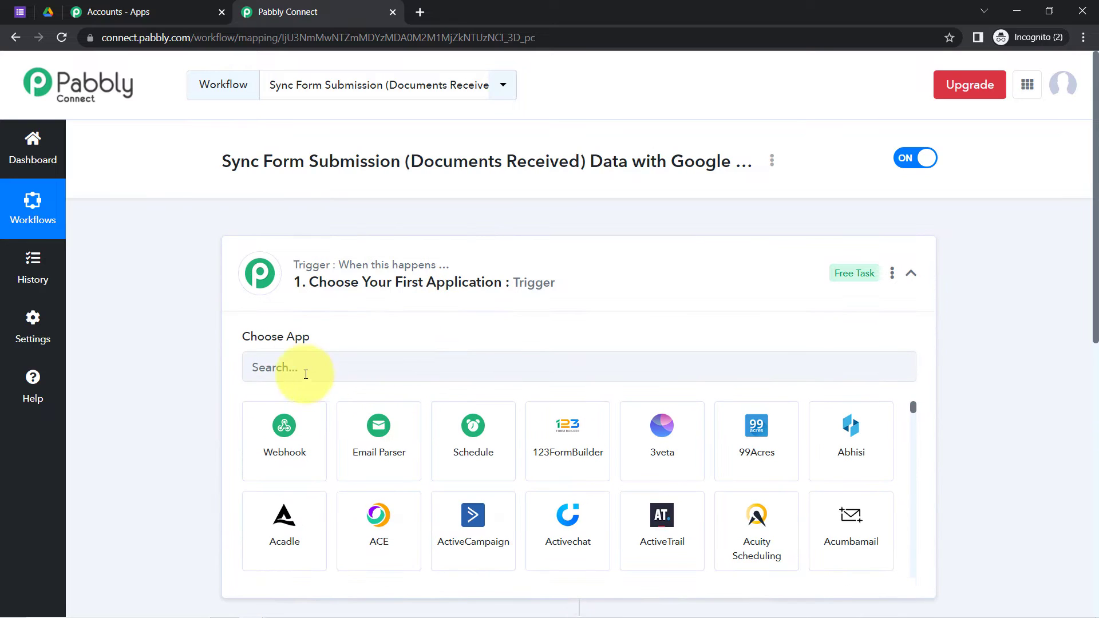
click(296, 362)
text(googl)
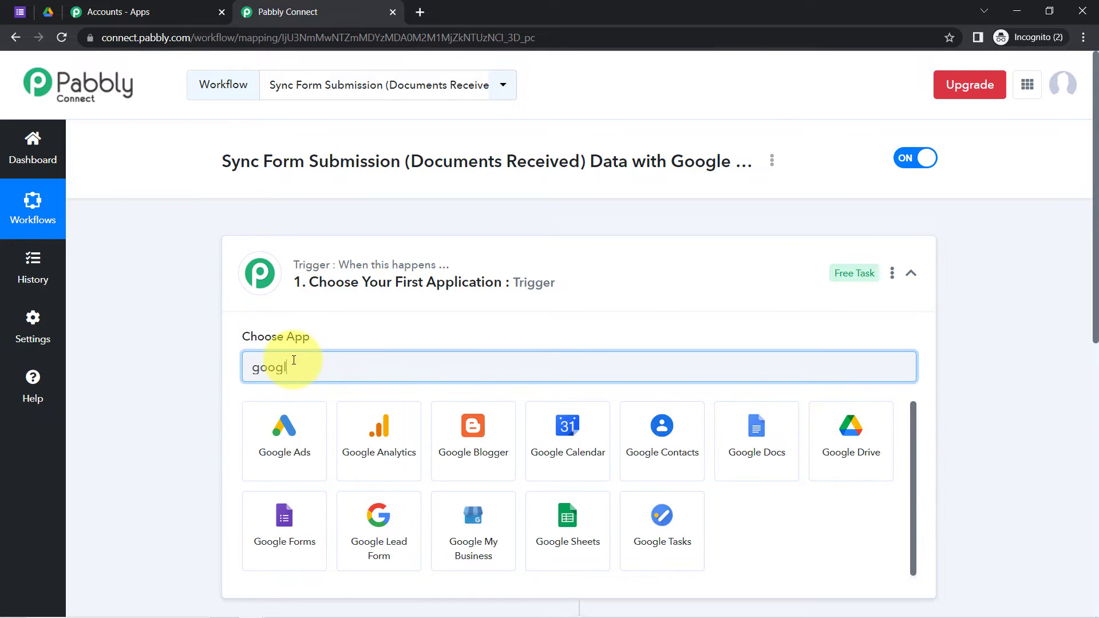
text(e f)
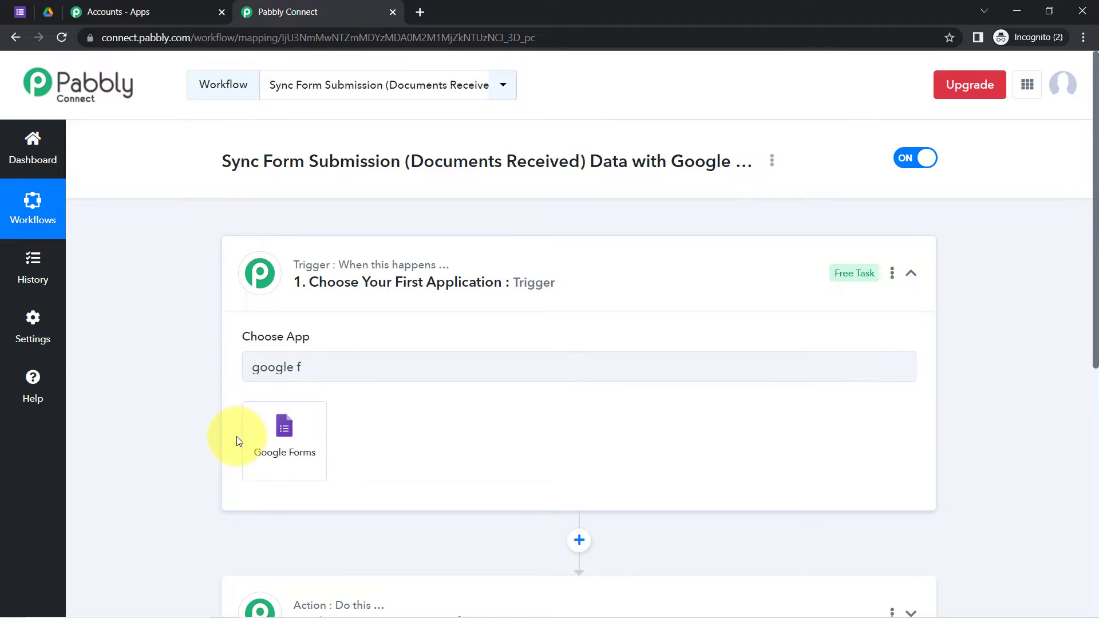
click(249, 441)
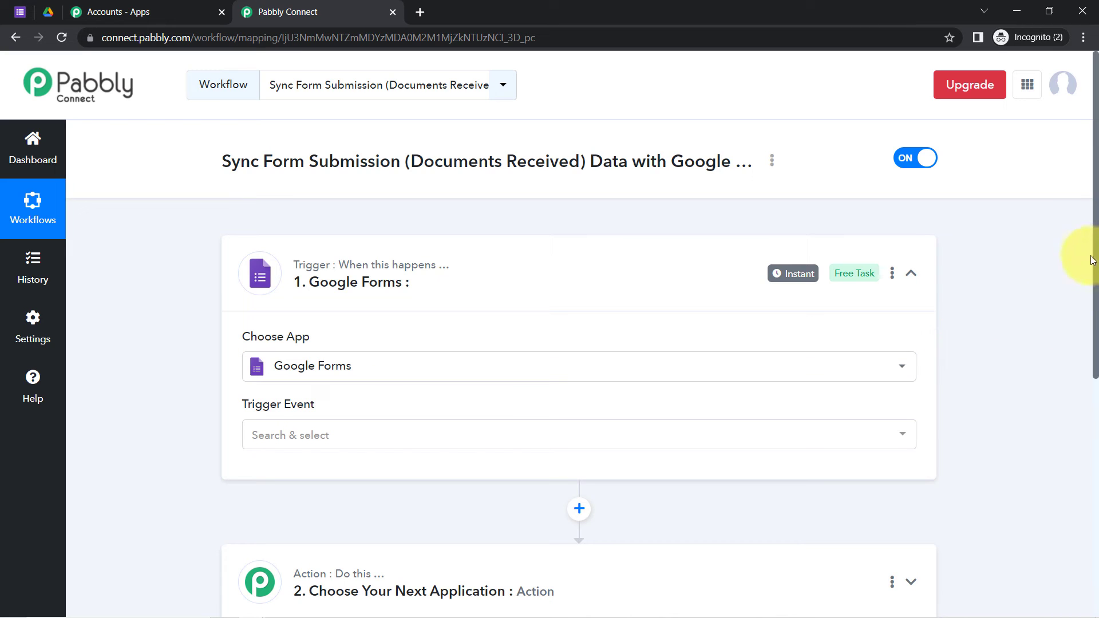
Step: Search 'googel dr' and choose Google Drive as the action app
drag(1092, 261, 1082, 437)
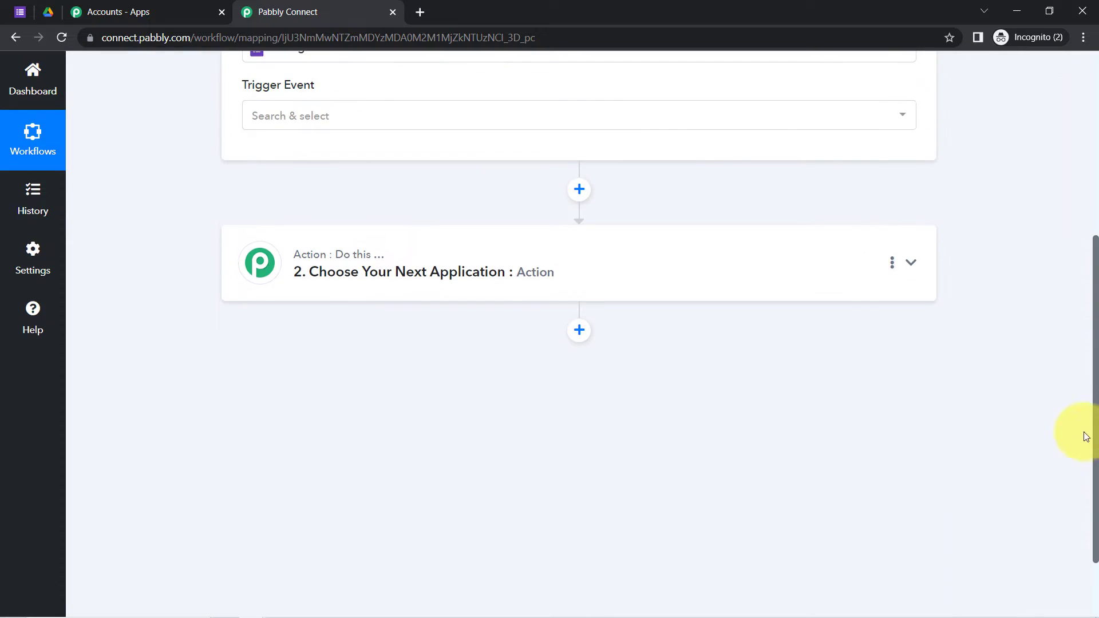
click(385, 256)
click(272, 349)
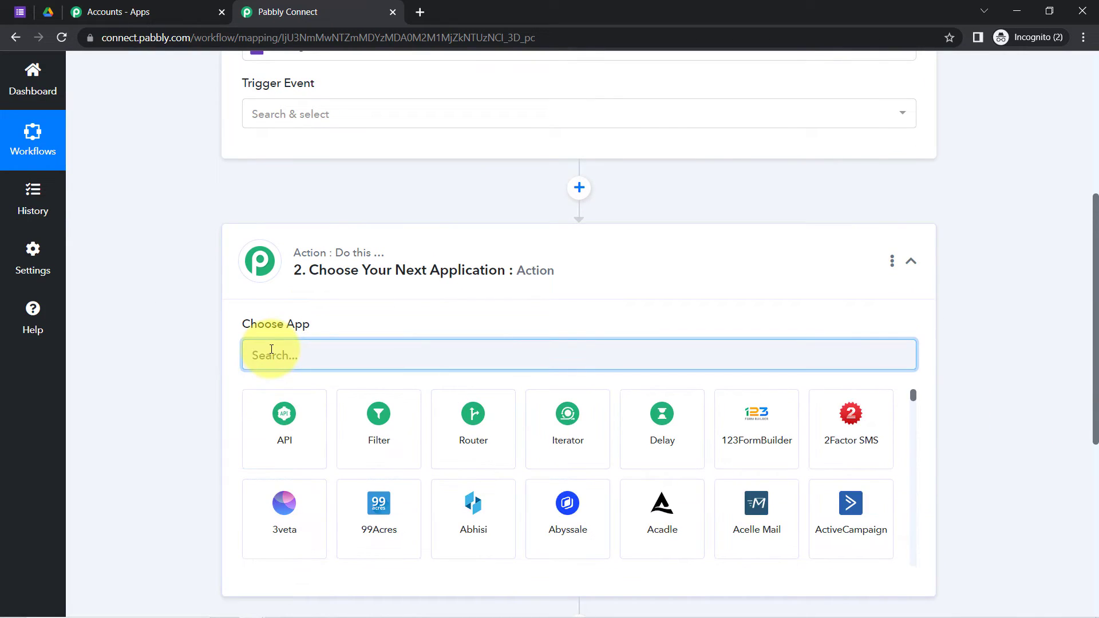
text(goog)
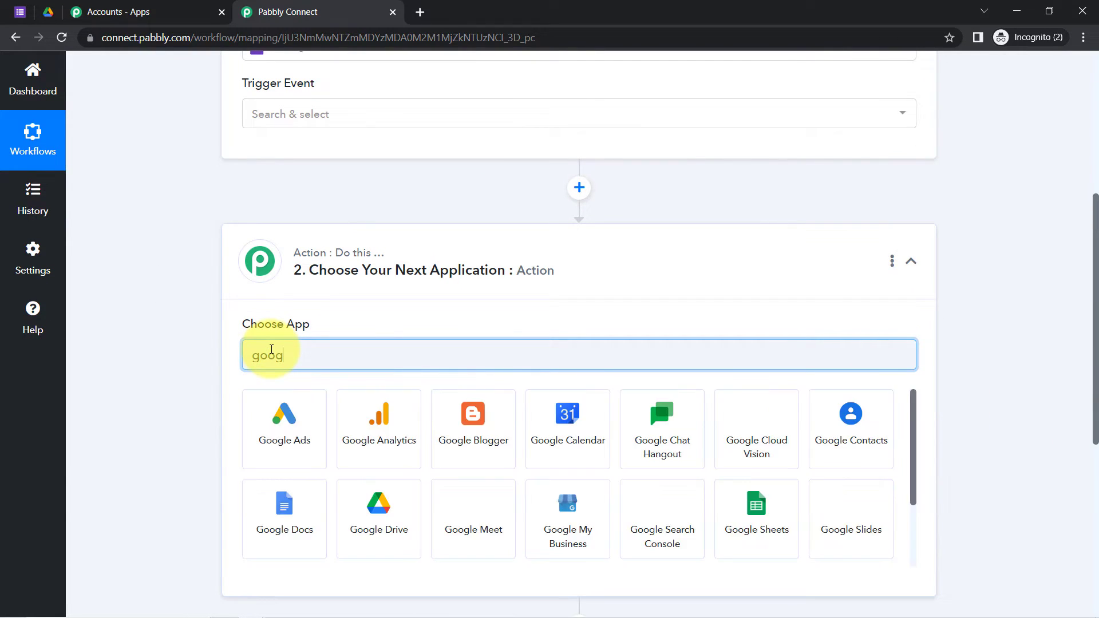
text(e)
text(l)
text( dr)
click(287, 415)
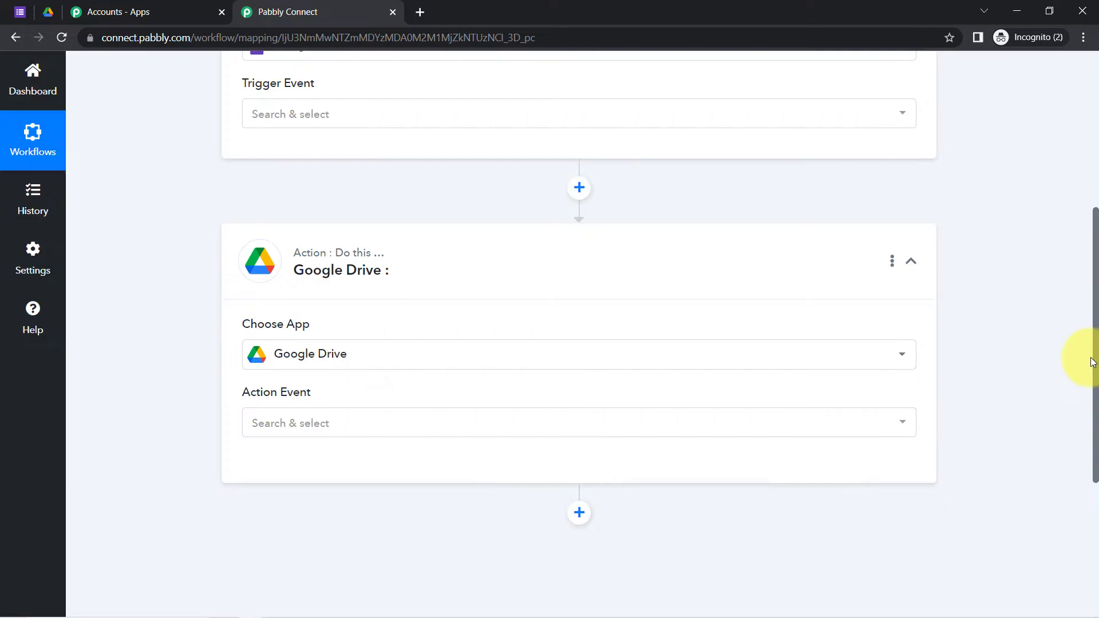
drag(1095, 361, 1093, 287)
Step: Set the trigger event to New Response Received and review the webhook setup instructions
click(248, 265)
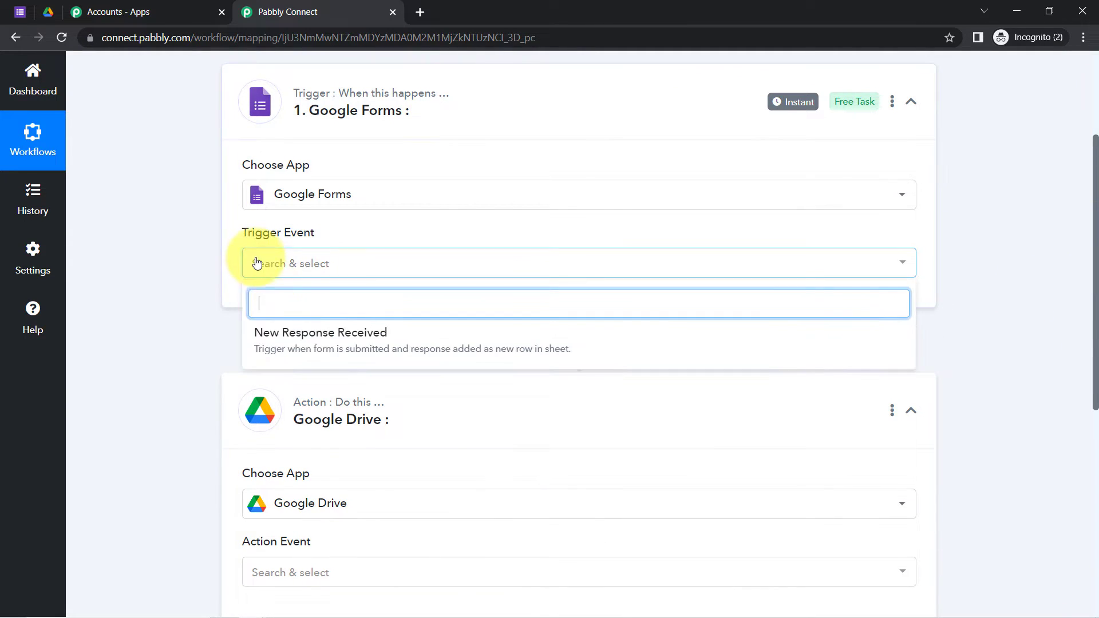
click(319, 356)
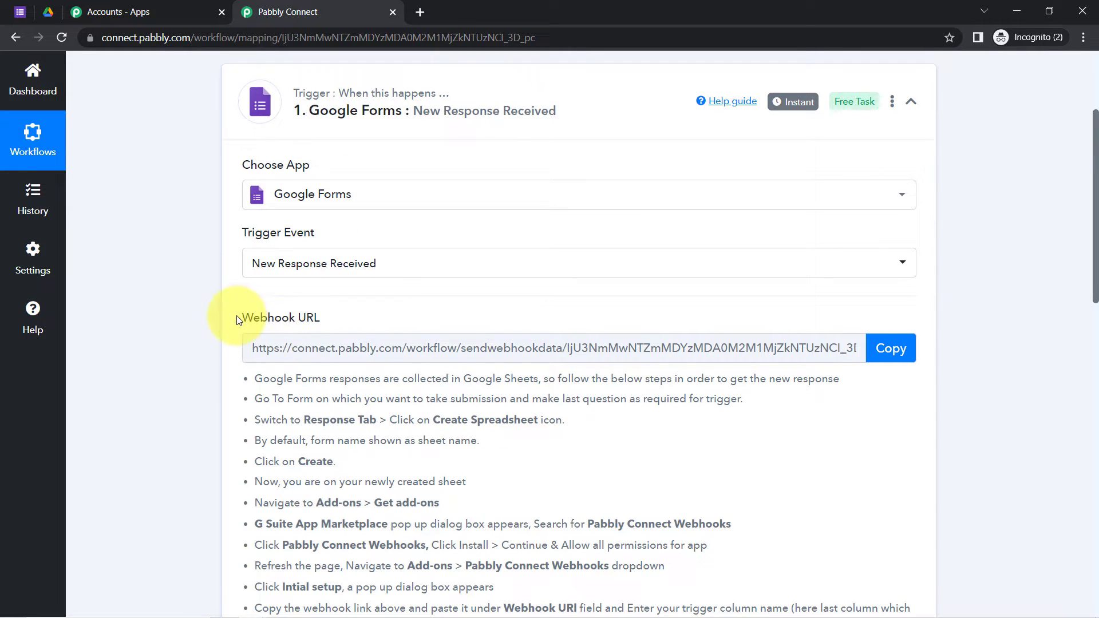
drag(238, 316, 334, 326)
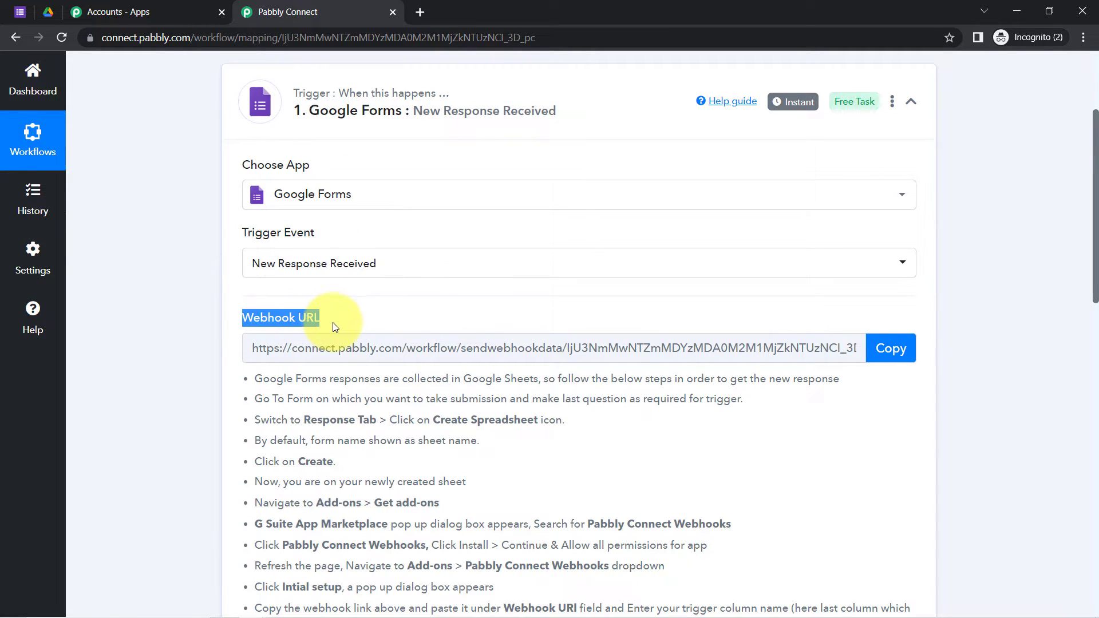
drag(262, 379, 367, 475)
Step: Copy the trigger's webhook URL and return to the Job Application form
click(361, 482)
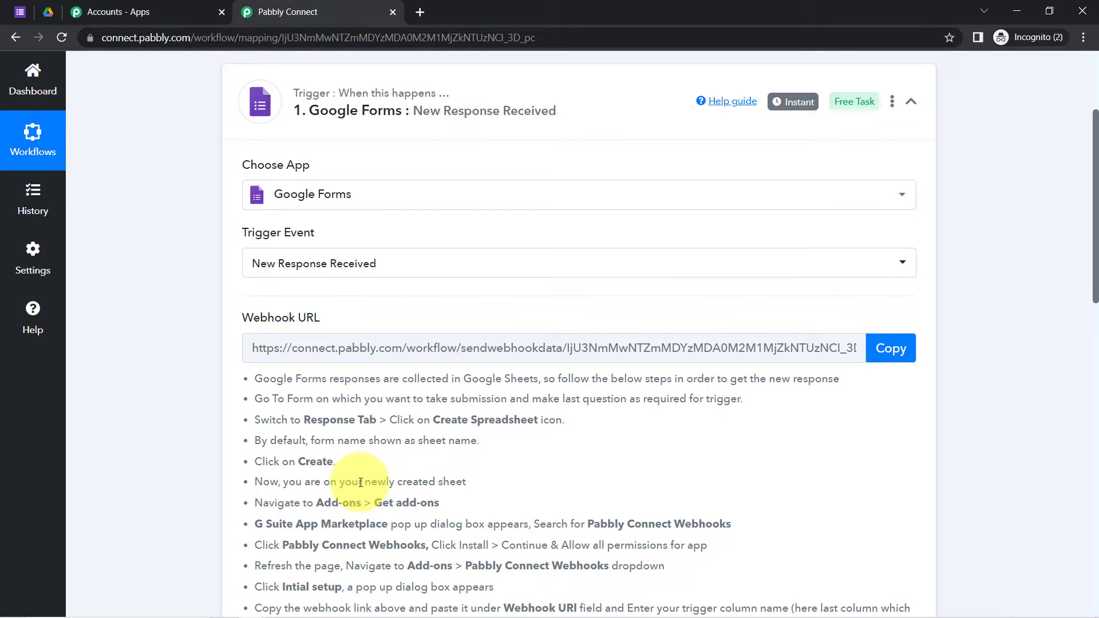
click(546, 338)
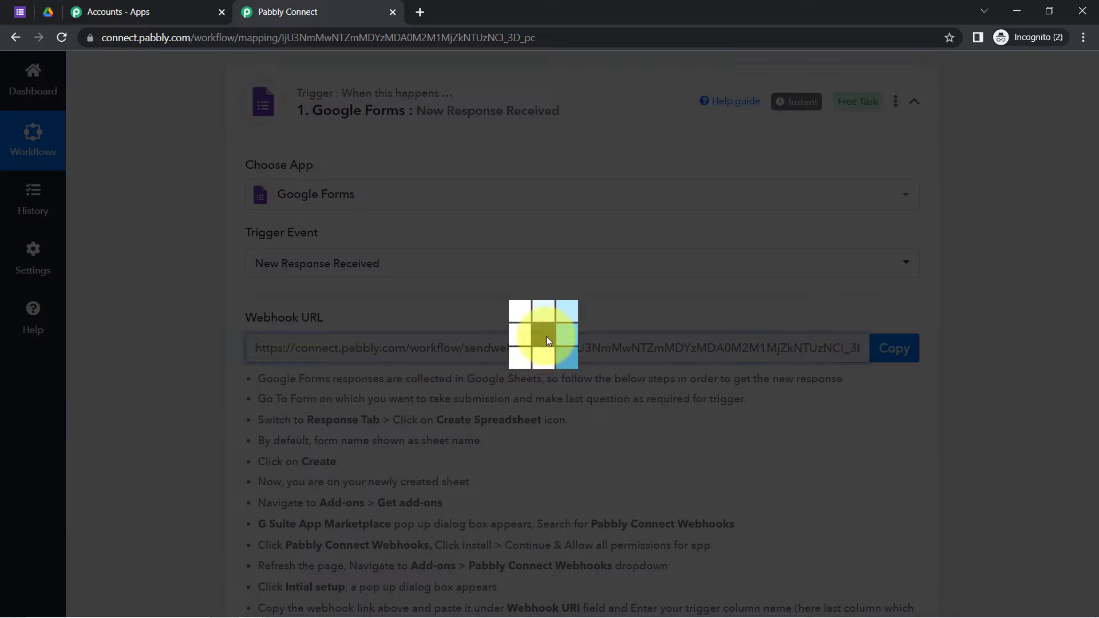
click(901, 343)
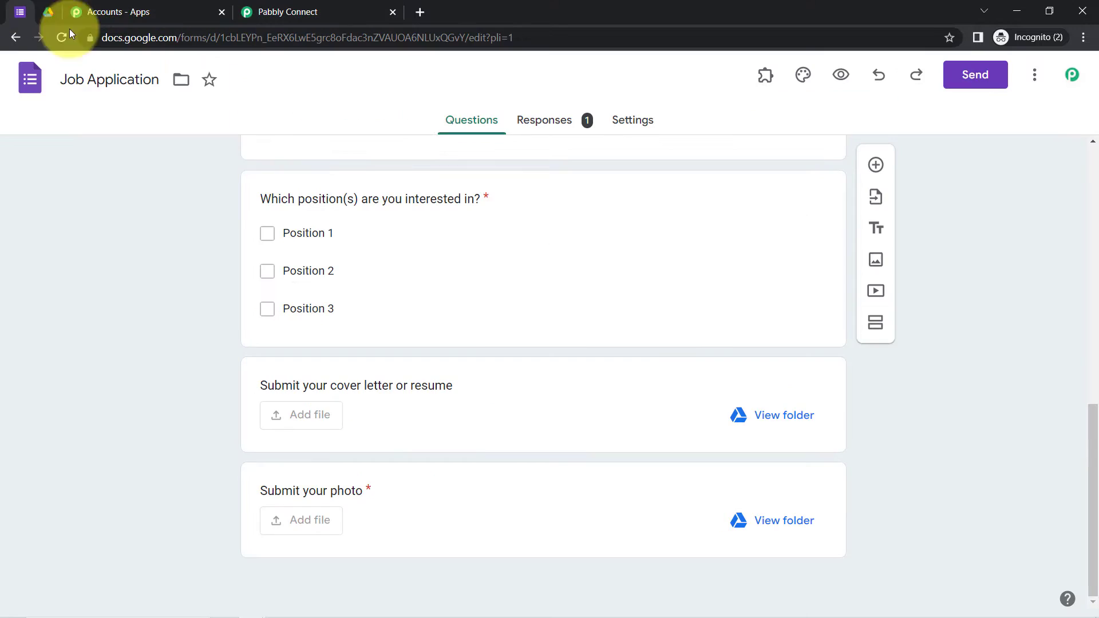
click(20, 12)
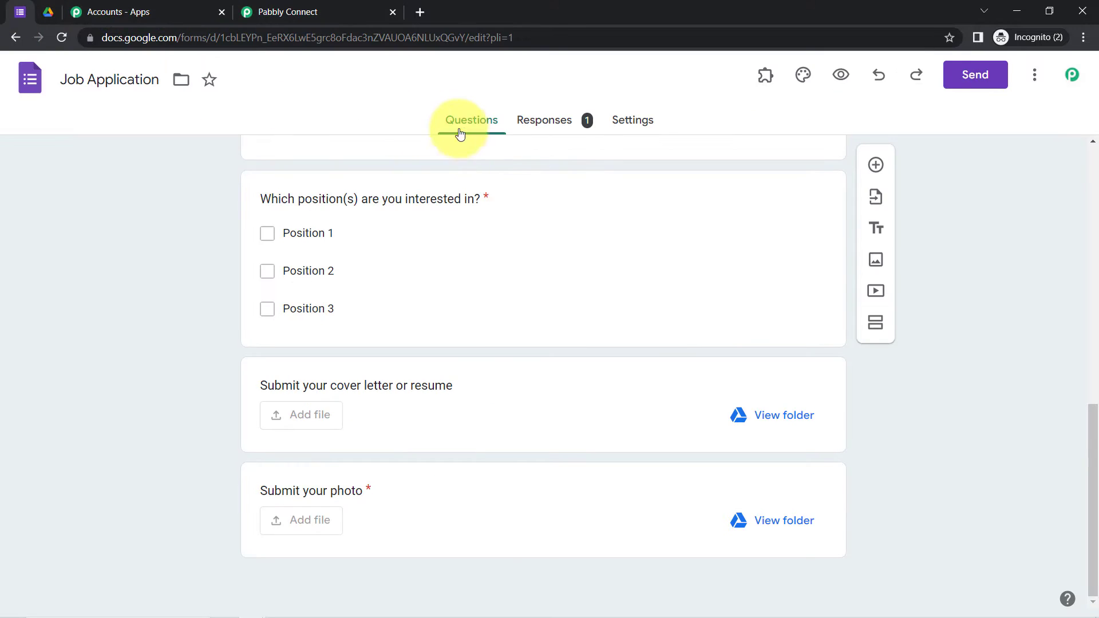
Step: Open the form's Responses and view them in the linked 'Job Application (Responses)' sheet
drag(1092, 444, 1089, 152)
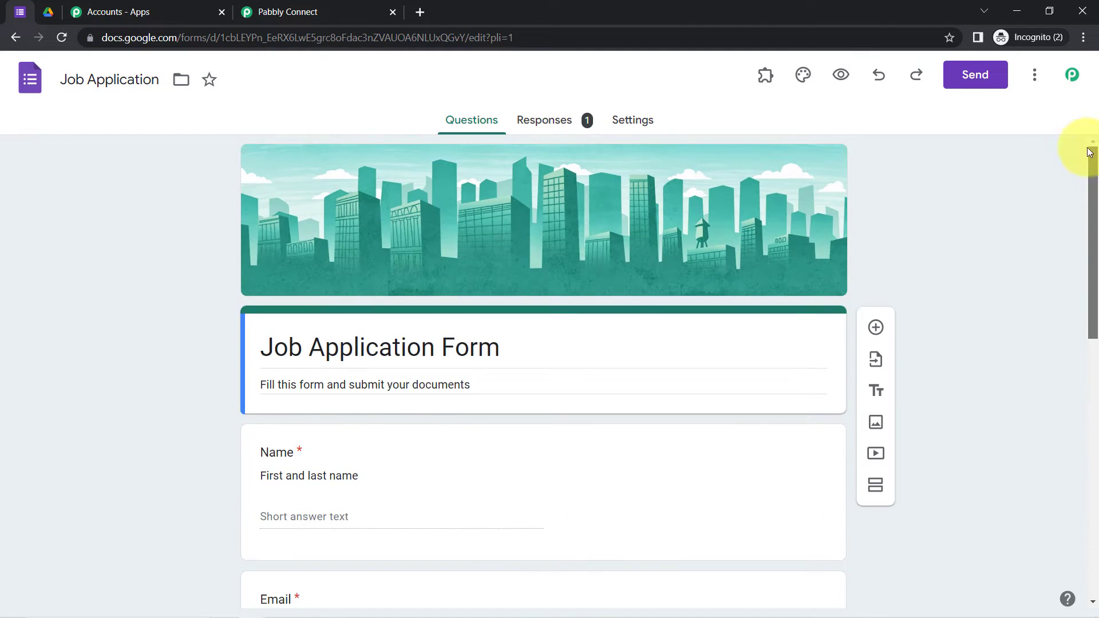
click(551, 126)
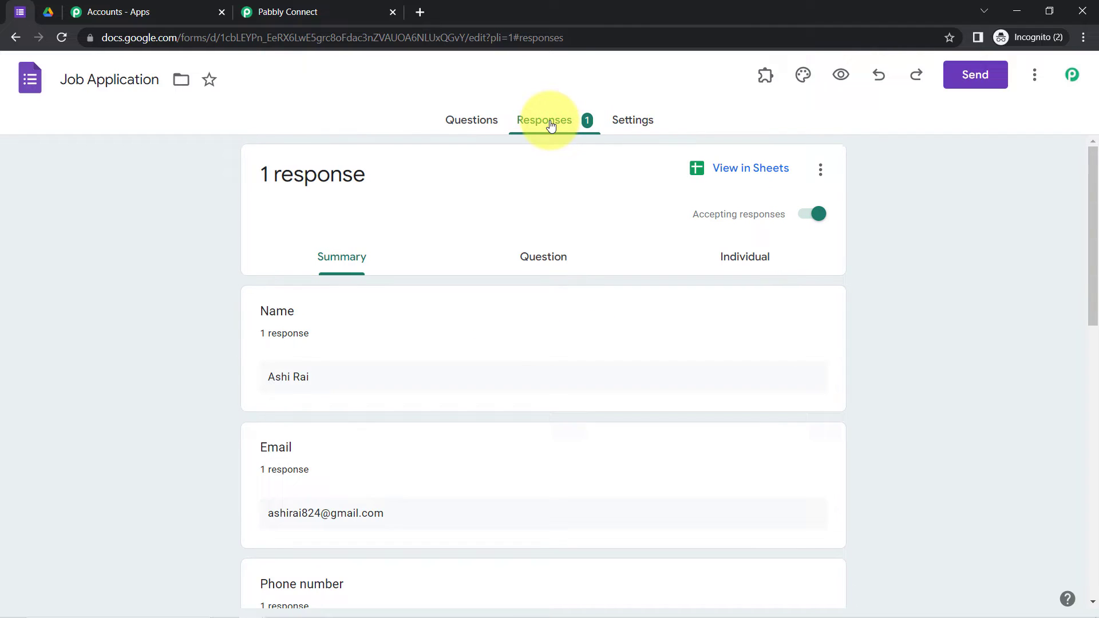
click(736, 170)
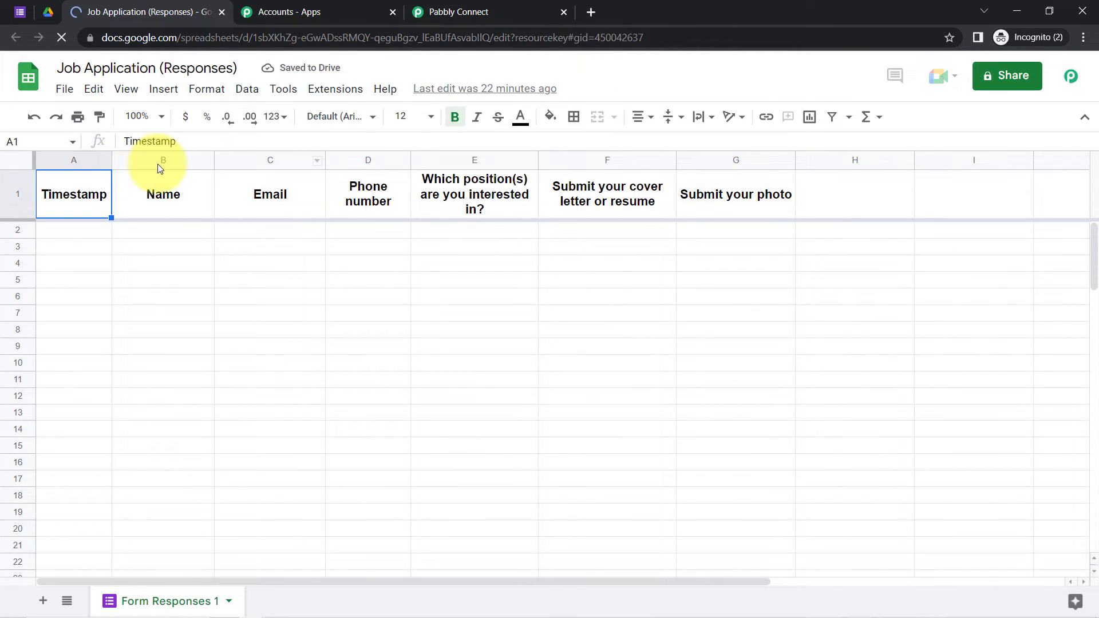
Step: Zoom the spreadsheet and the browser page to 125%
click(135, 119)
click(143, 245)
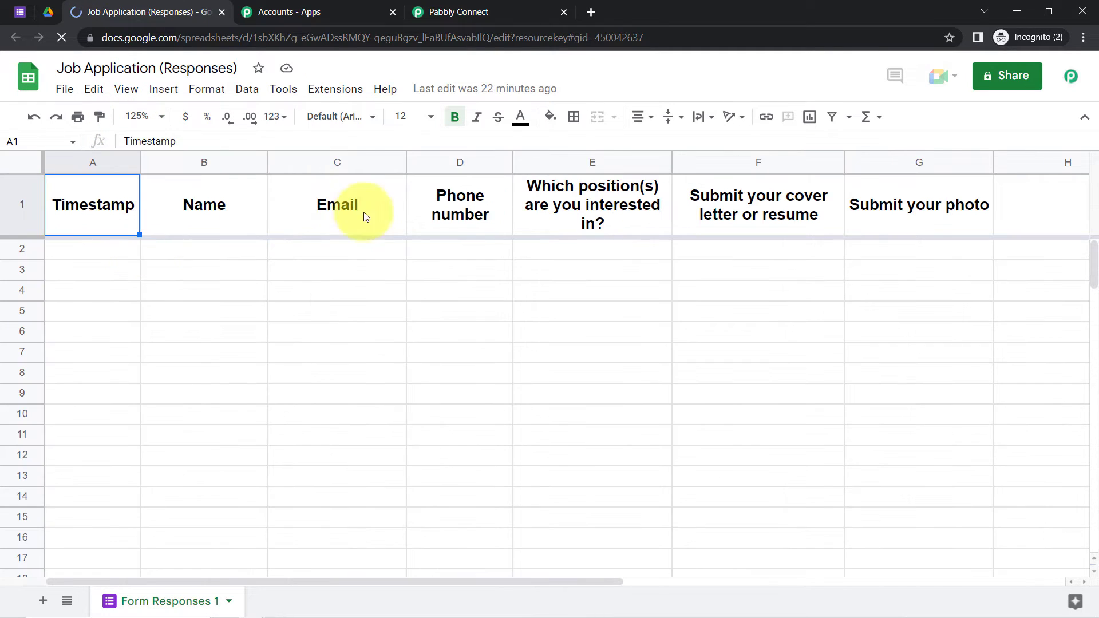
click(350, 91)
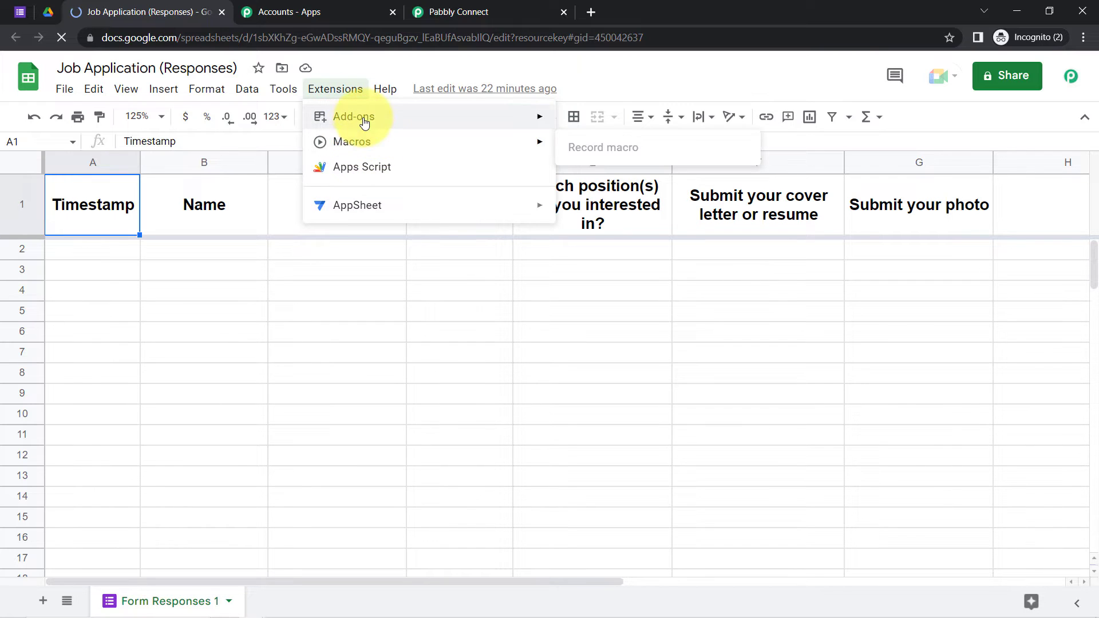
click(574, 116)
click(1021, 75)
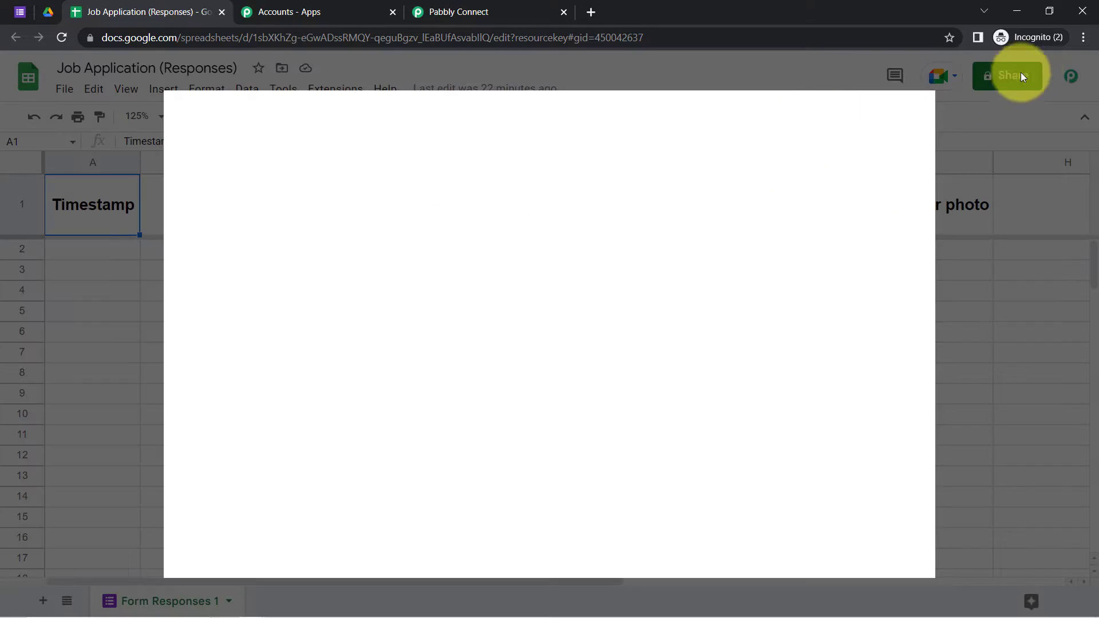
click(1083, 37)
click(1041, 154)
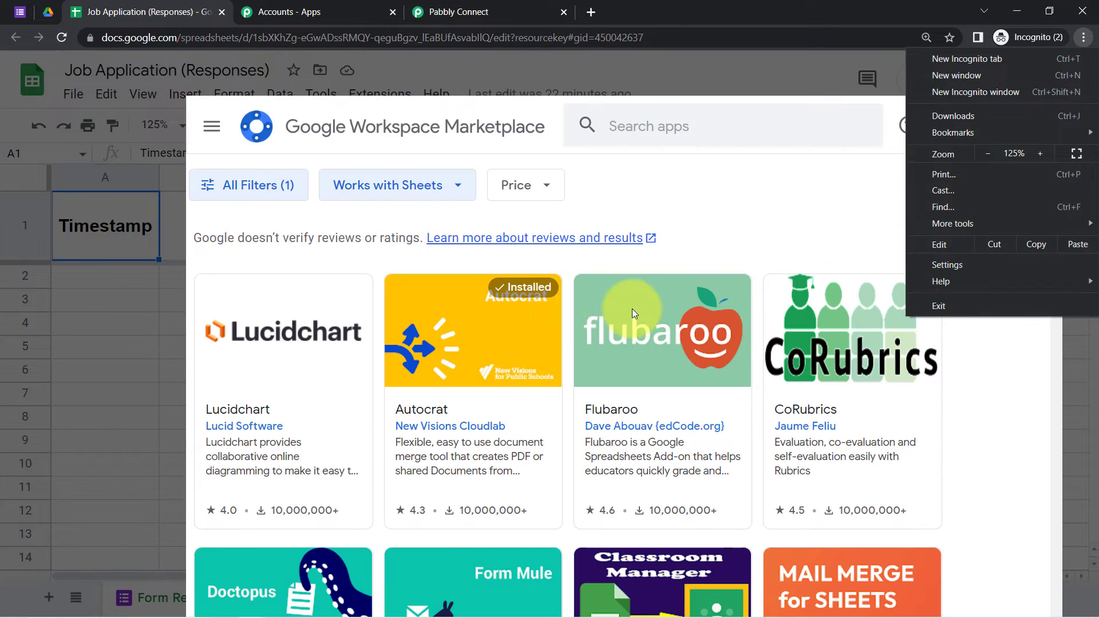
Step: Search the Marketplace for Pabbly Connect Webhooks, confirm it's installed, and close it
click(658, 126)
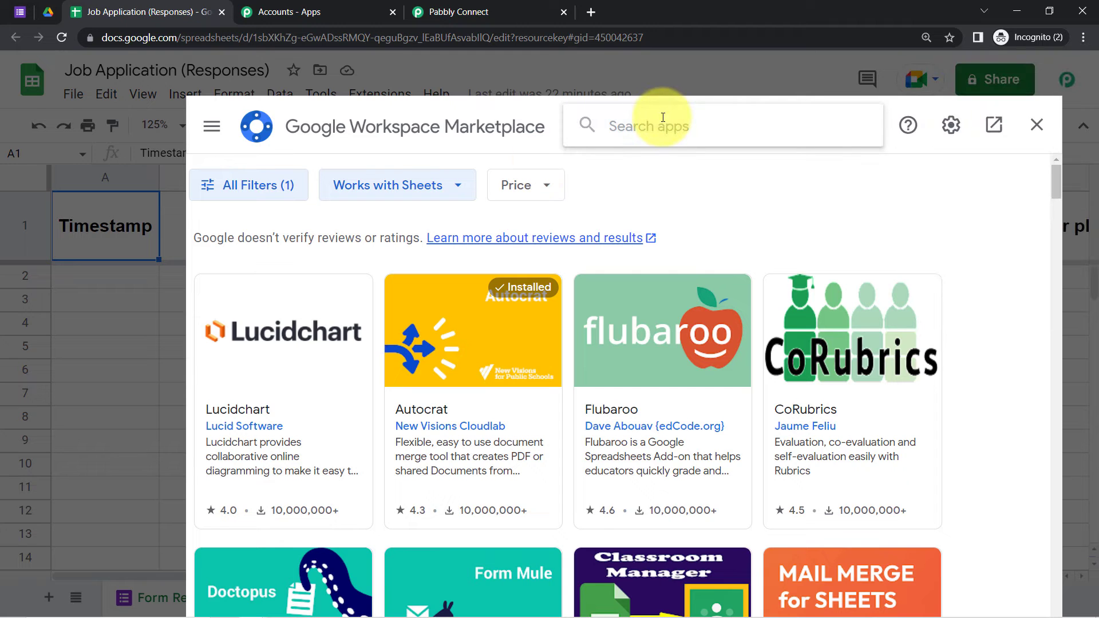
text(pabbly)
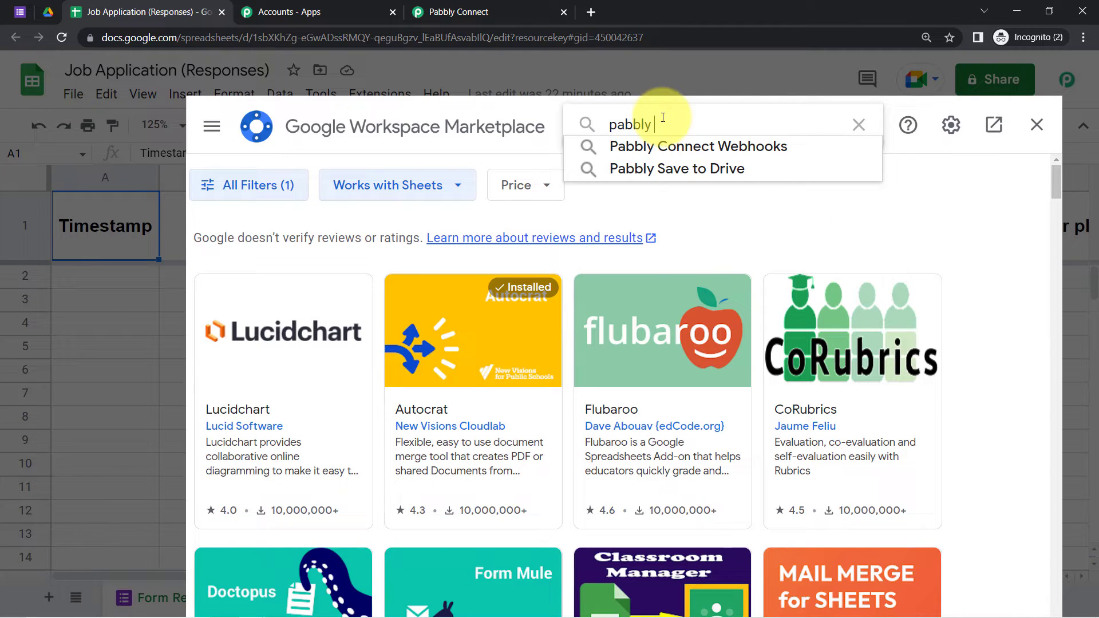
click(661, 147)
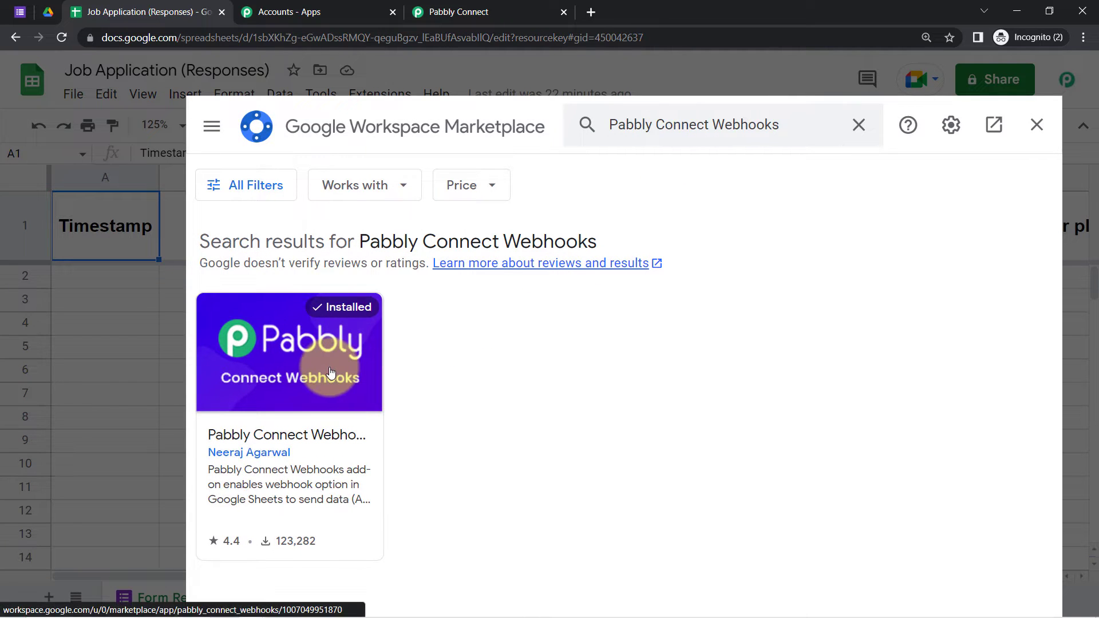
click(1037, 124)
Step: Launch Pabbly Connect Webhooks' Initial Setup from the Extensions menu
click(369, 96)
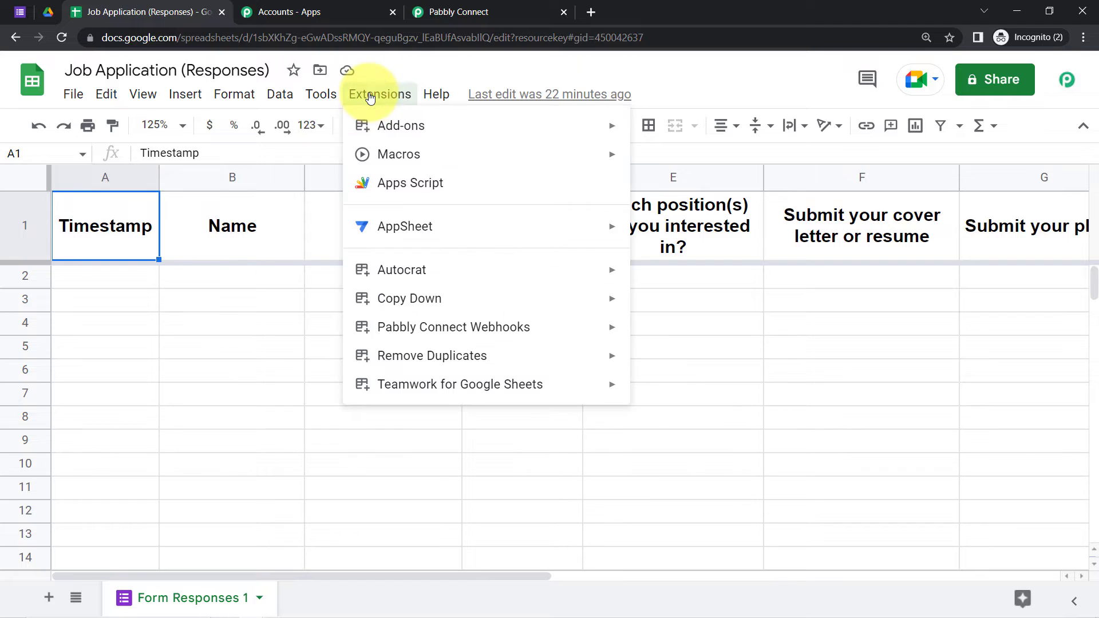
mouse_move(502, 325)
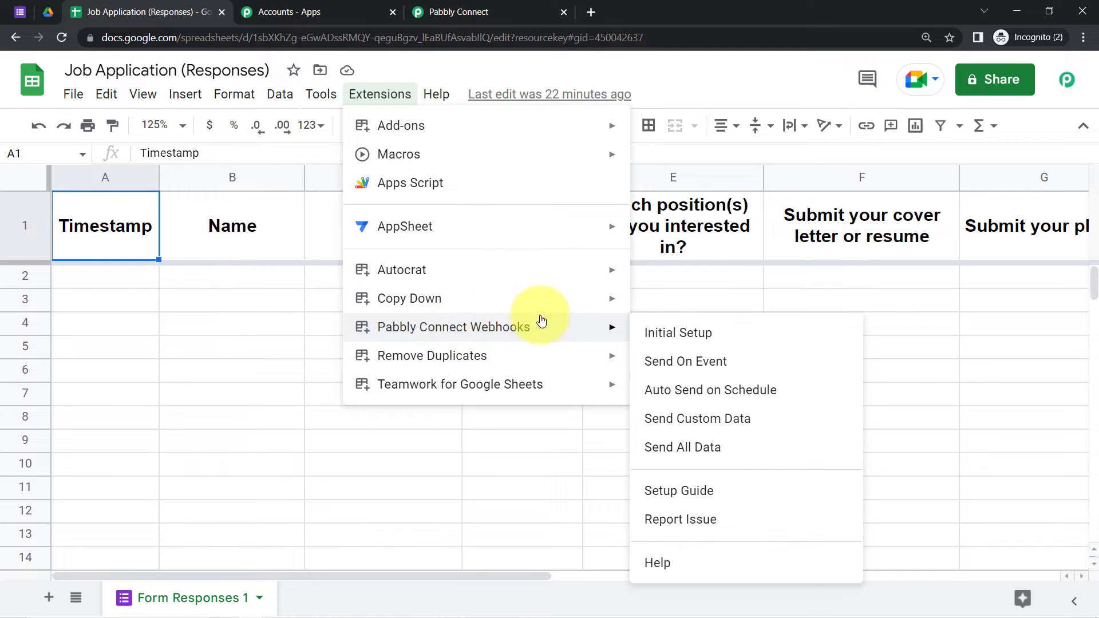
click(708, 332)
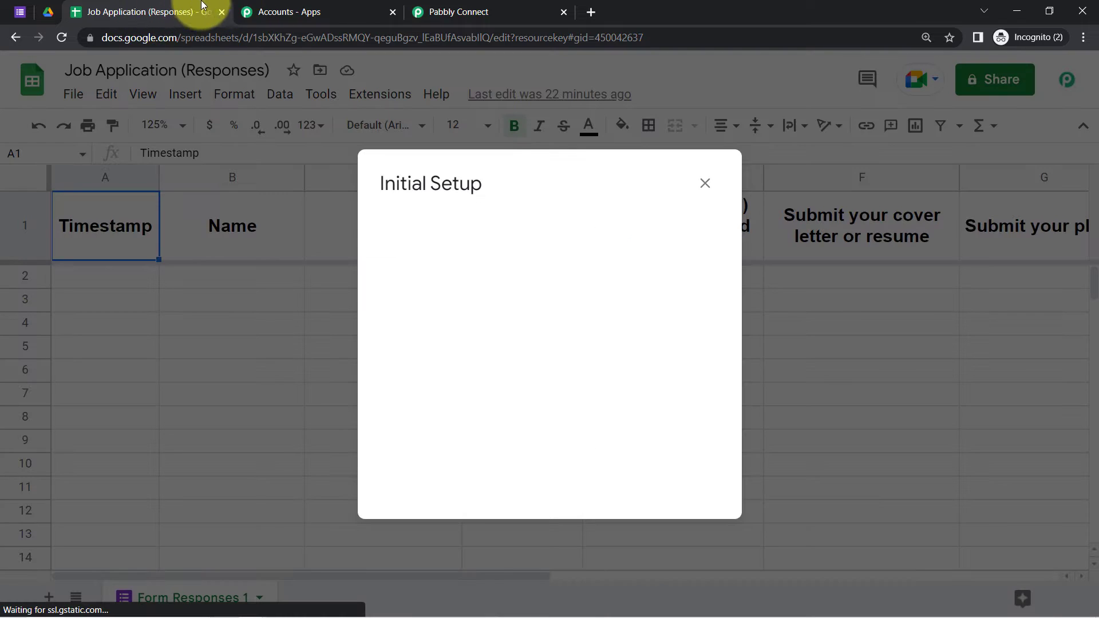
Step: Close the Pabbly accounts tab and copy the workflow's webhook URL
click(287, 12)
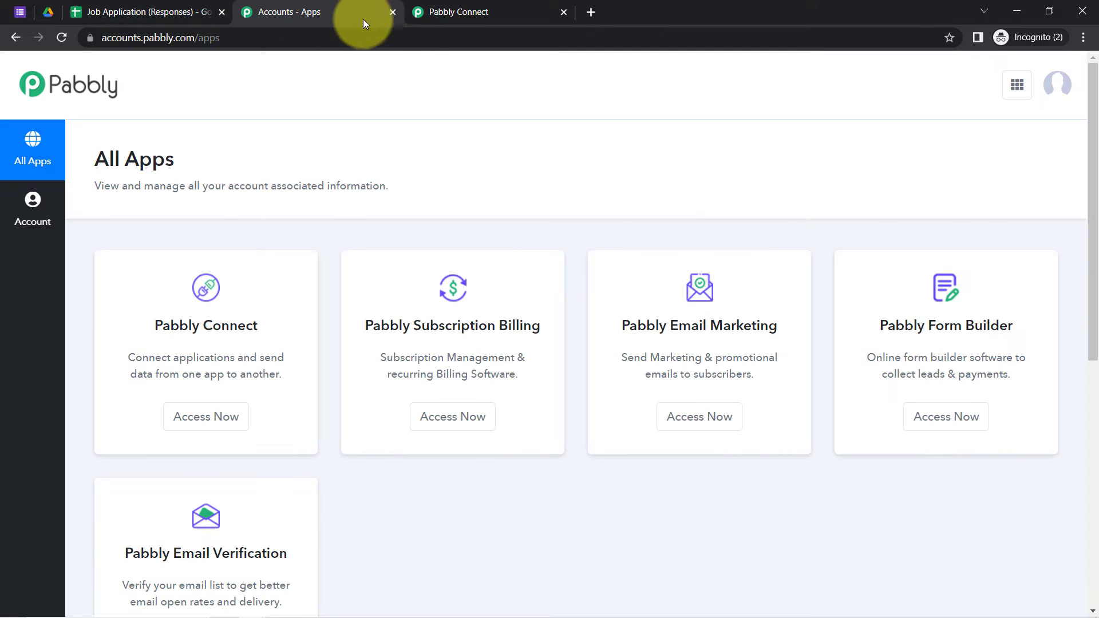
click(392, 12)
click(888, 347)
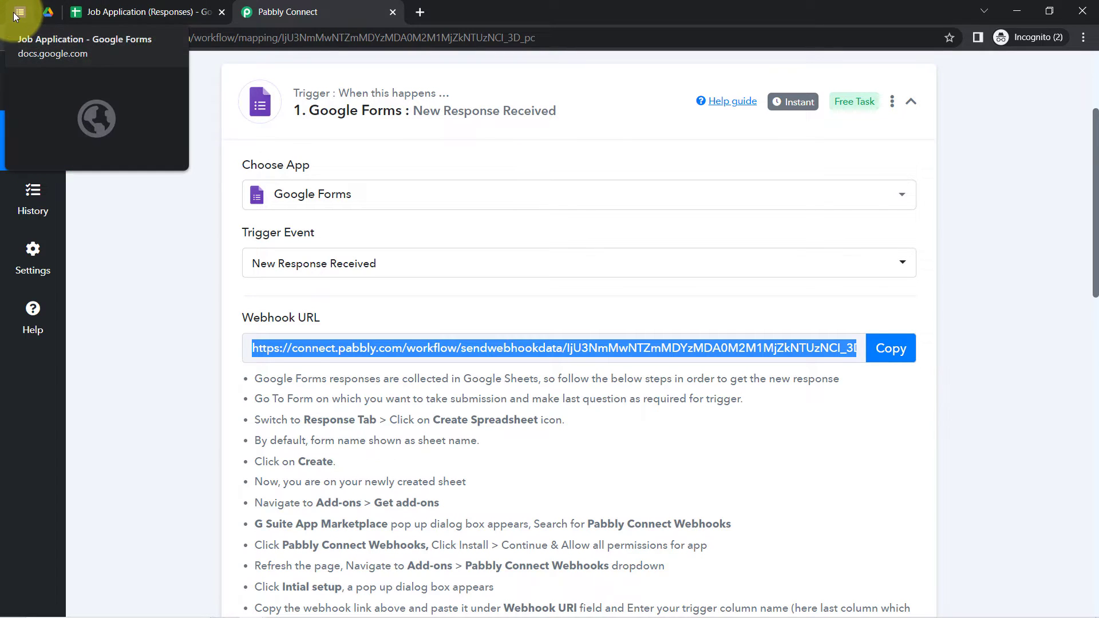
Step: Replace the setup's Webhook URL with the copied one, then close without submitting
click(132, 12)
triple_click(417, 326)
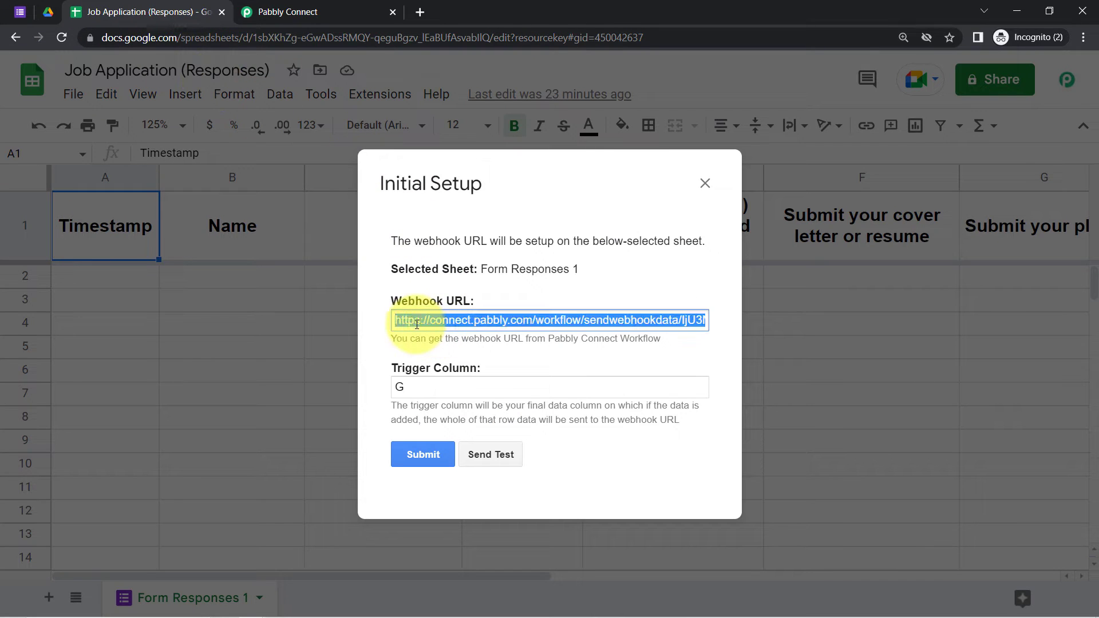
key(BackSpace)
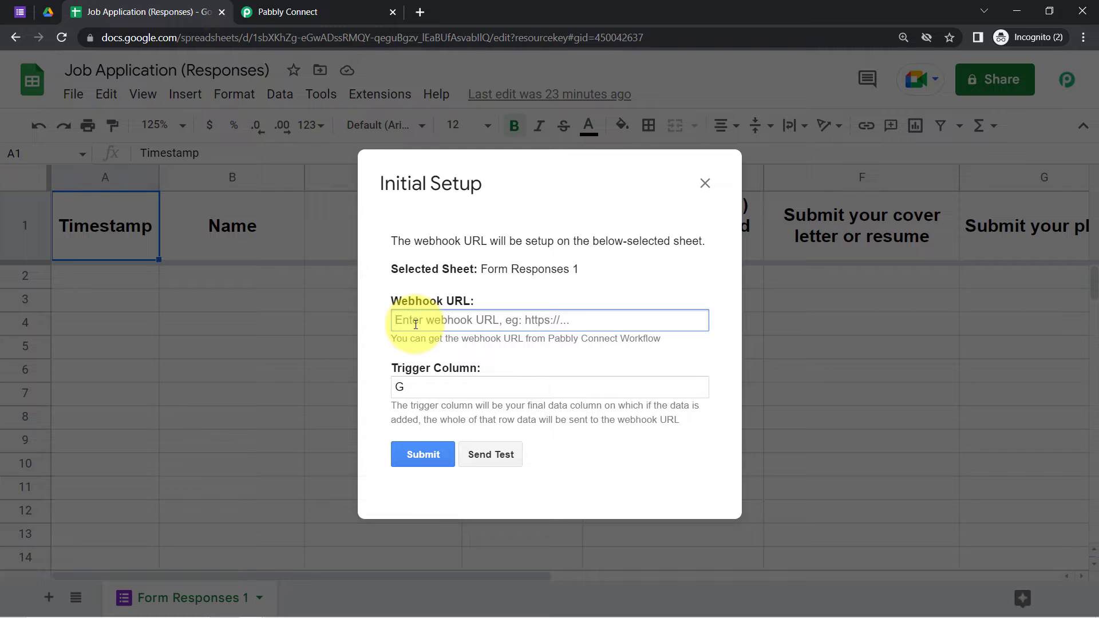
key(ctrl+v)
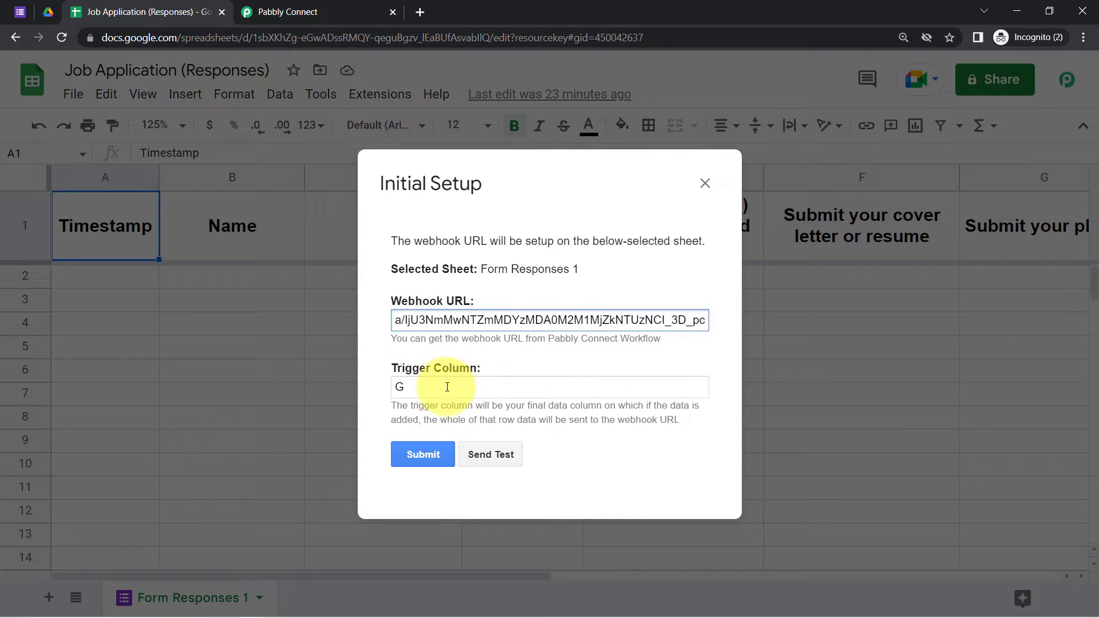
click(705, 183)
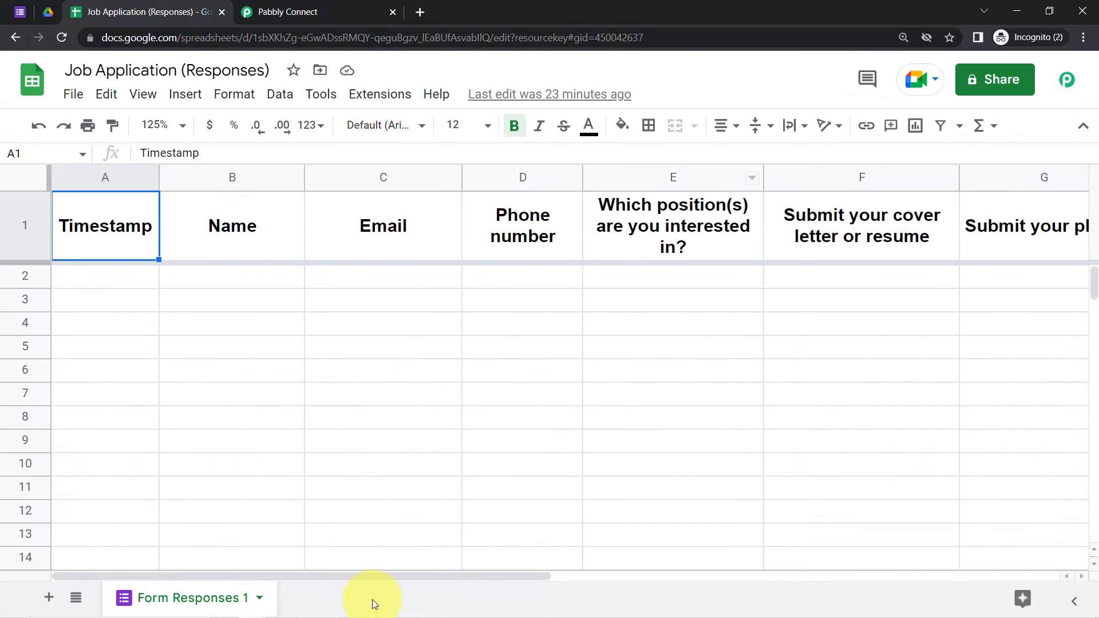
Step: Scroll right, select column G 'Submit your photo', and reopen the Extensions menu
drag(462, 577, 624, 577)
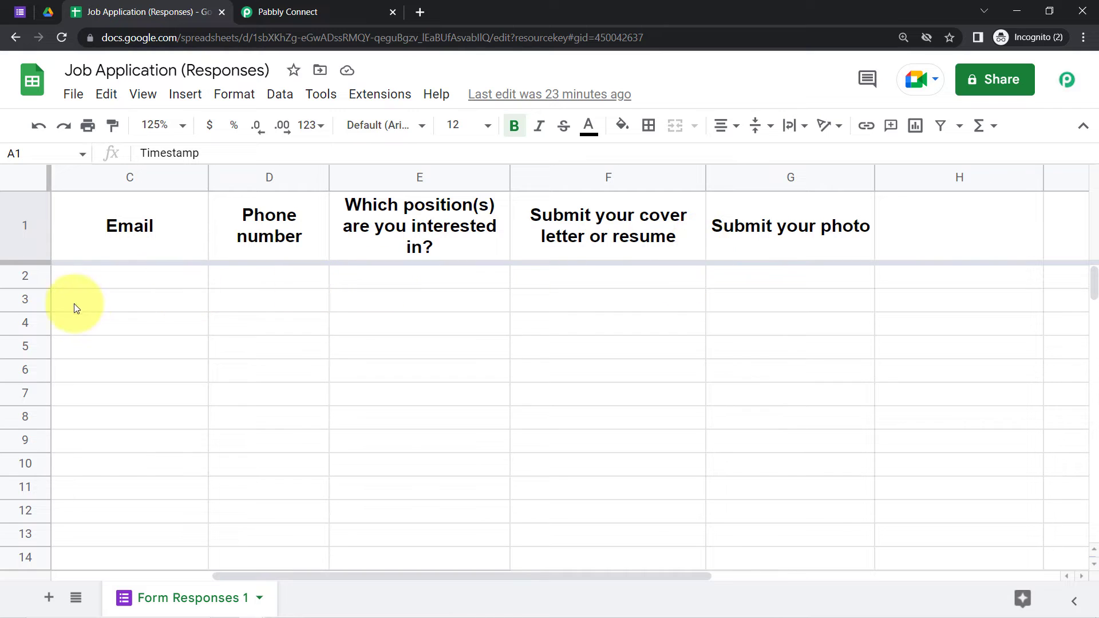
click(783, 177)
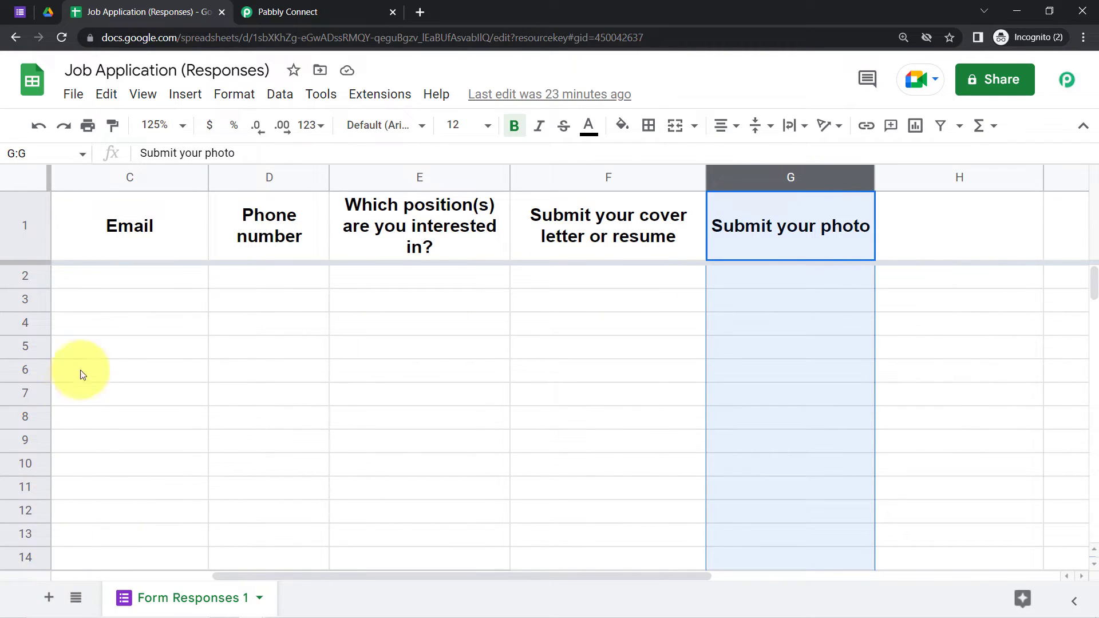
click(366, 99)
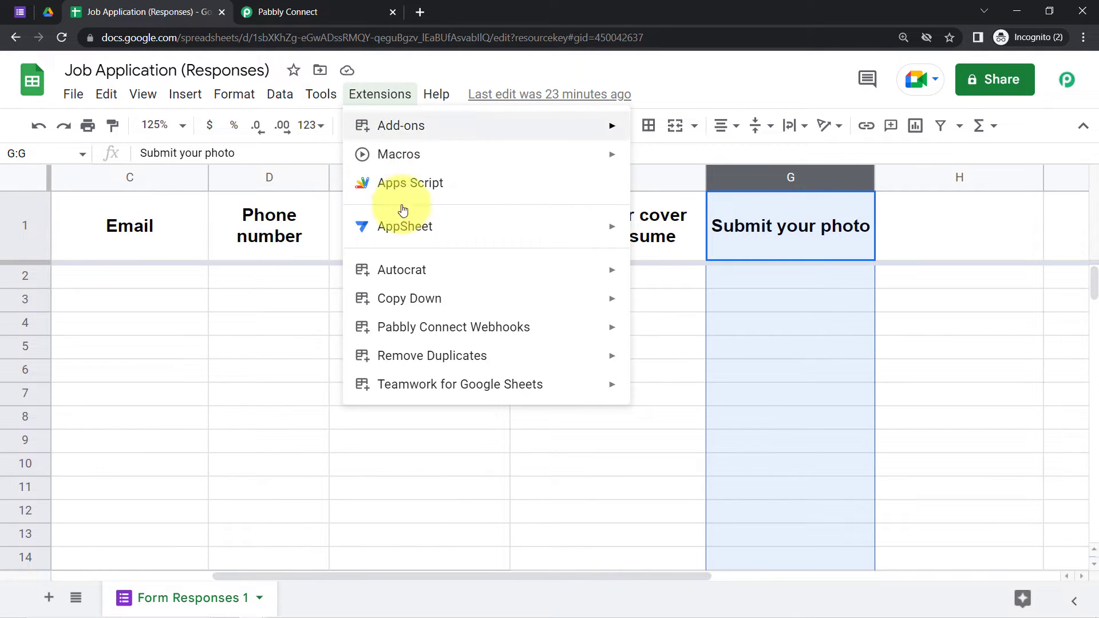
Step: Open the Pabbly Connect Webhooks Initial Setup and paste the Pabbly webhook URL
mouse_move(601, 326)
click(665, 334)
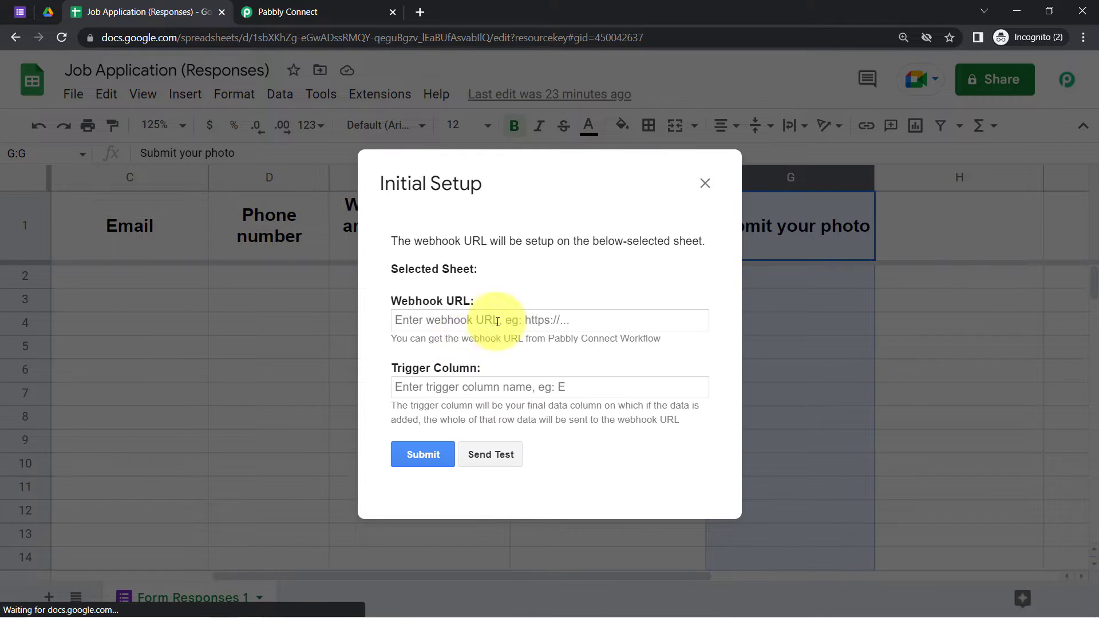
click(410, 316)
key(ctrl+v)
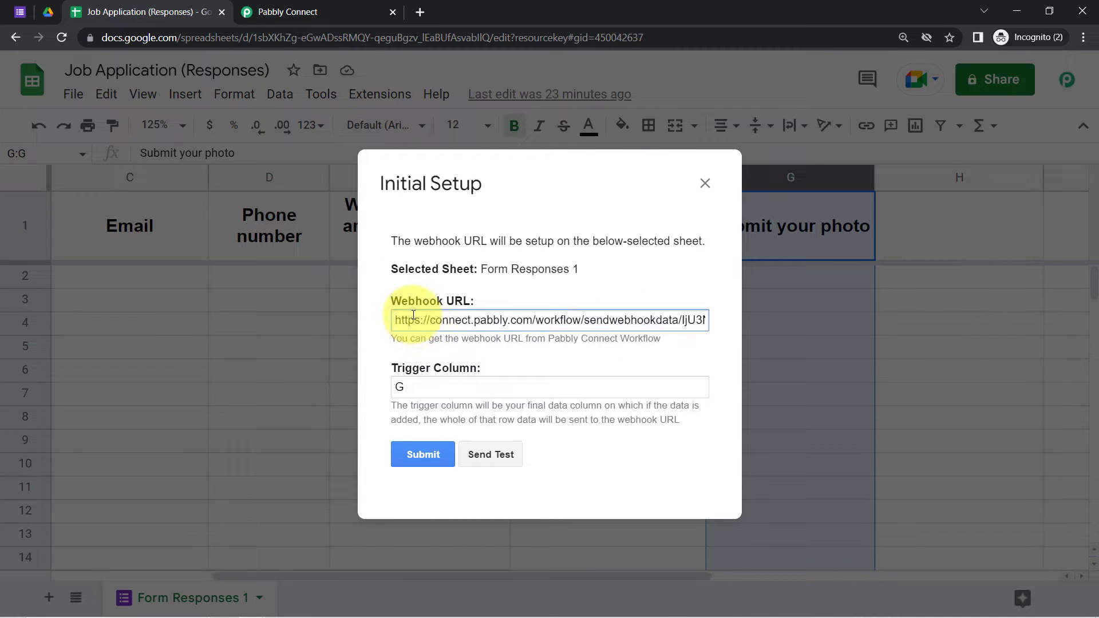
triple_click(424, 318)
key(ctrl+v)
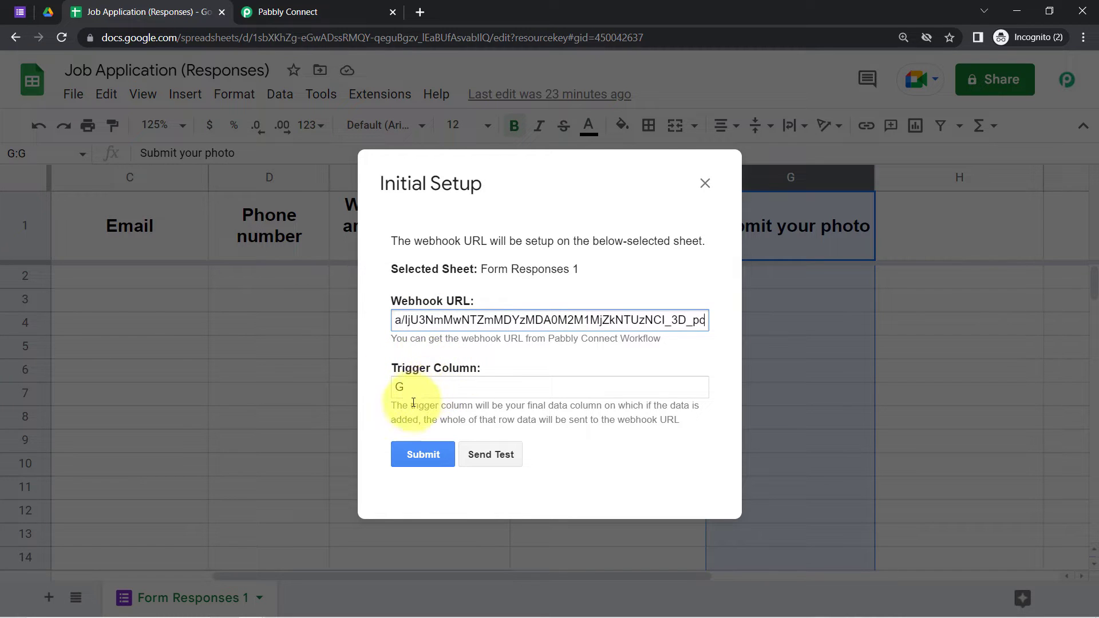
Step: Keep trigger column G and send a test, which reports no data in Row 2
drag(412, 404, 658, 421)
click(579, 448)
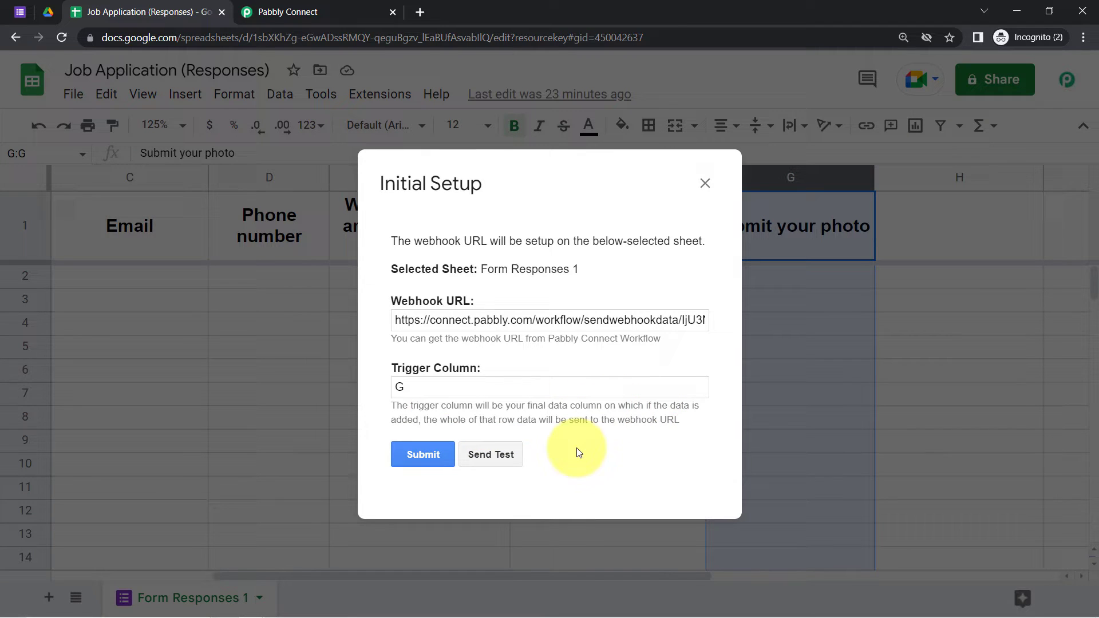
click(495, 459)
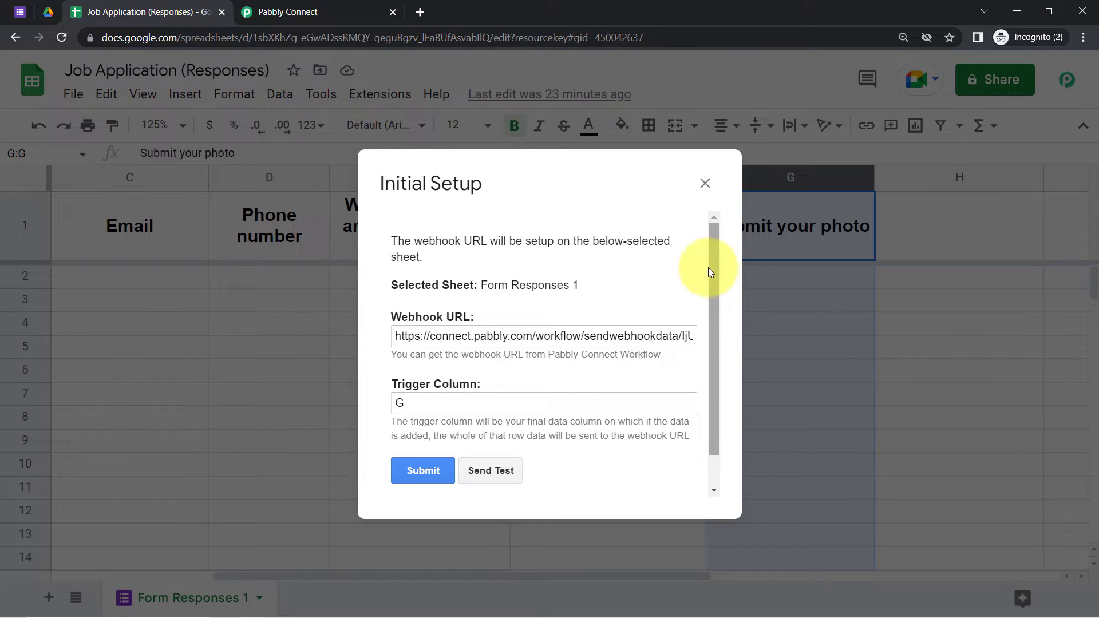
drag(713, 269, 703, 327)
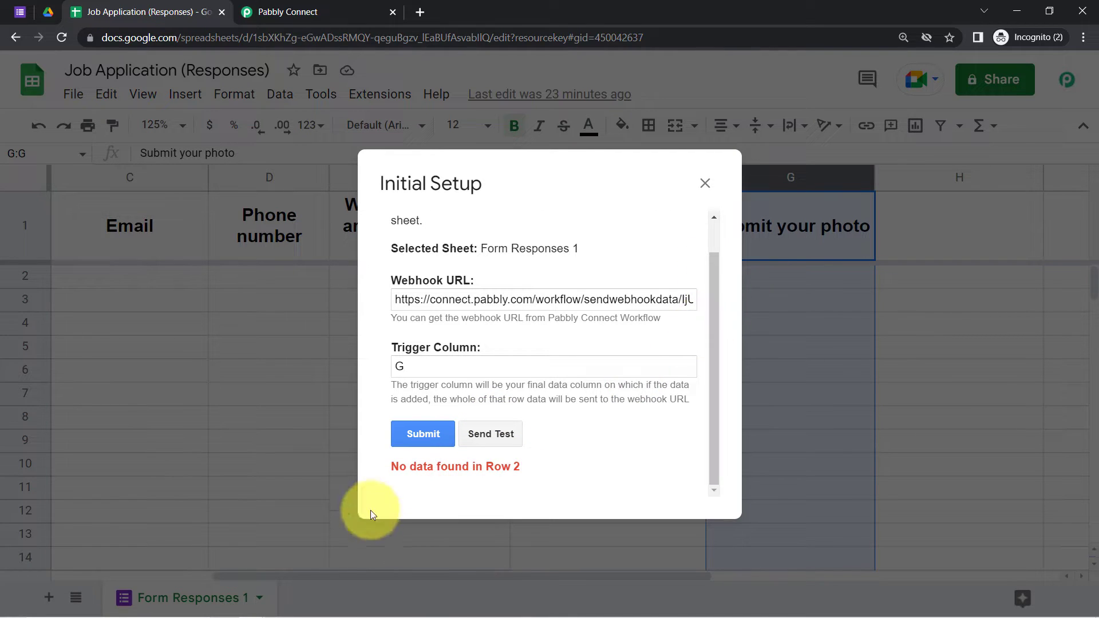
drag(406, 468, 493, 469)
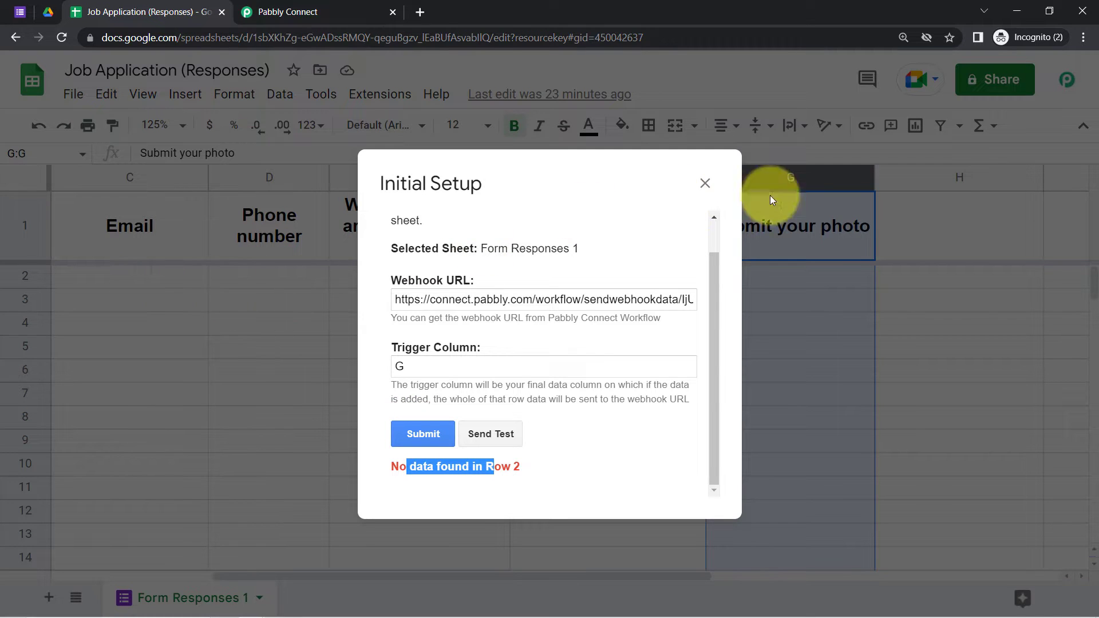
click(705, 183)
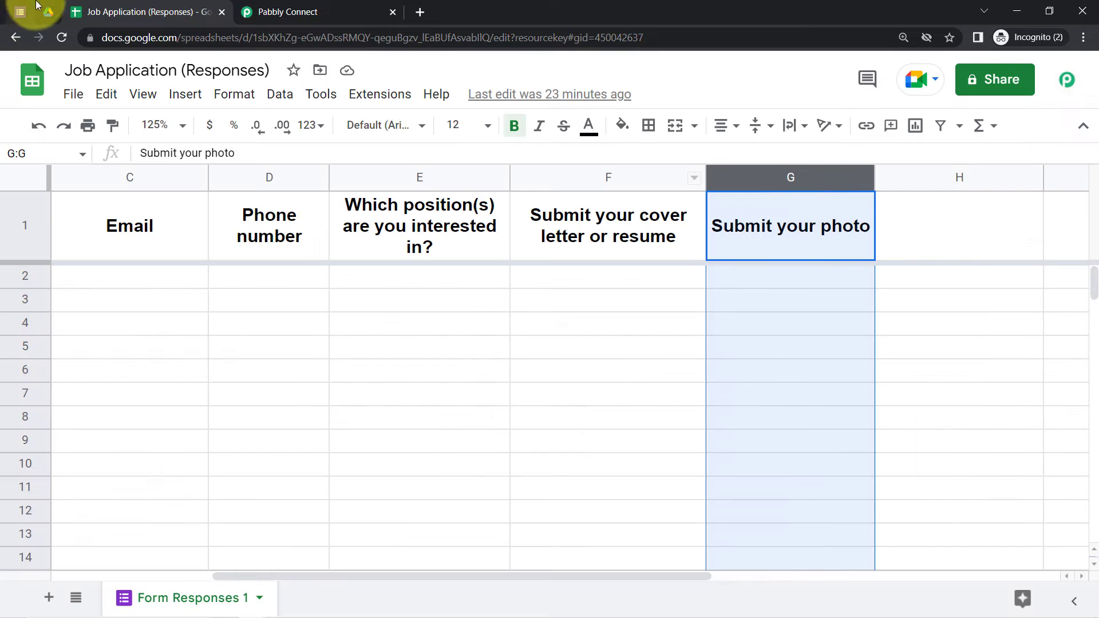
click(36, 6)
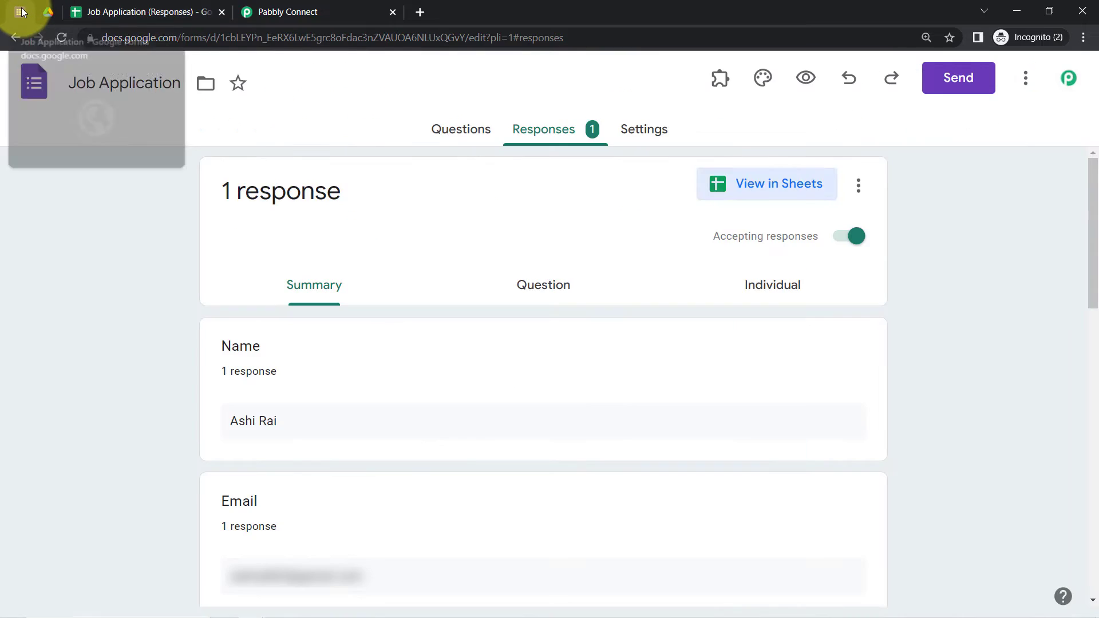
Step: Open the live job application form and fill in the applicant's name and contact details
click(807, 79)
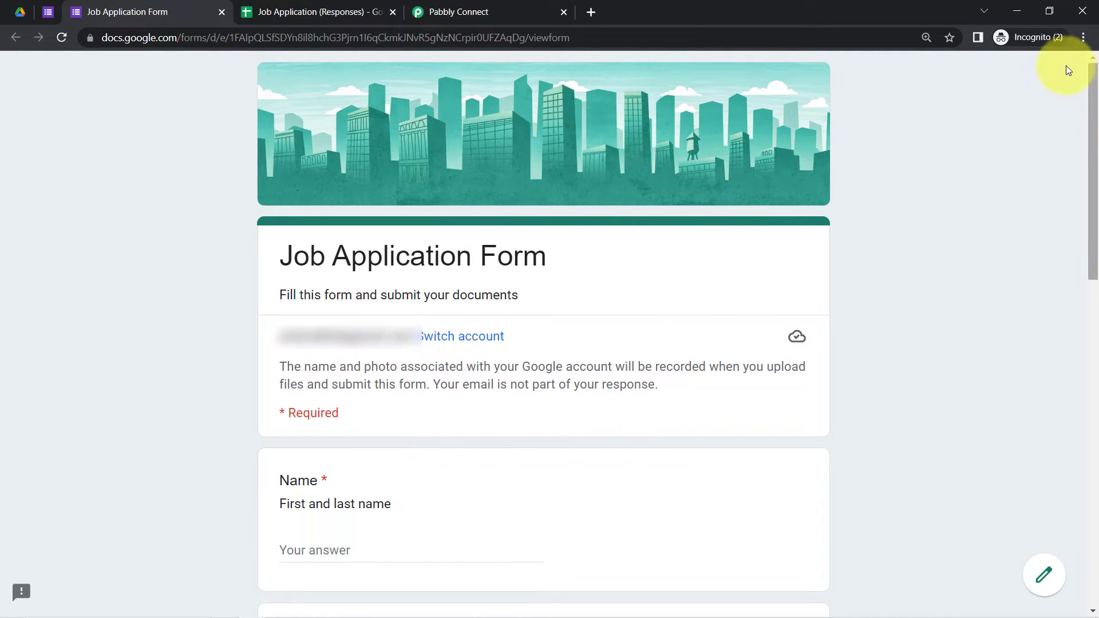
scroll(1088, 86, down, 2)
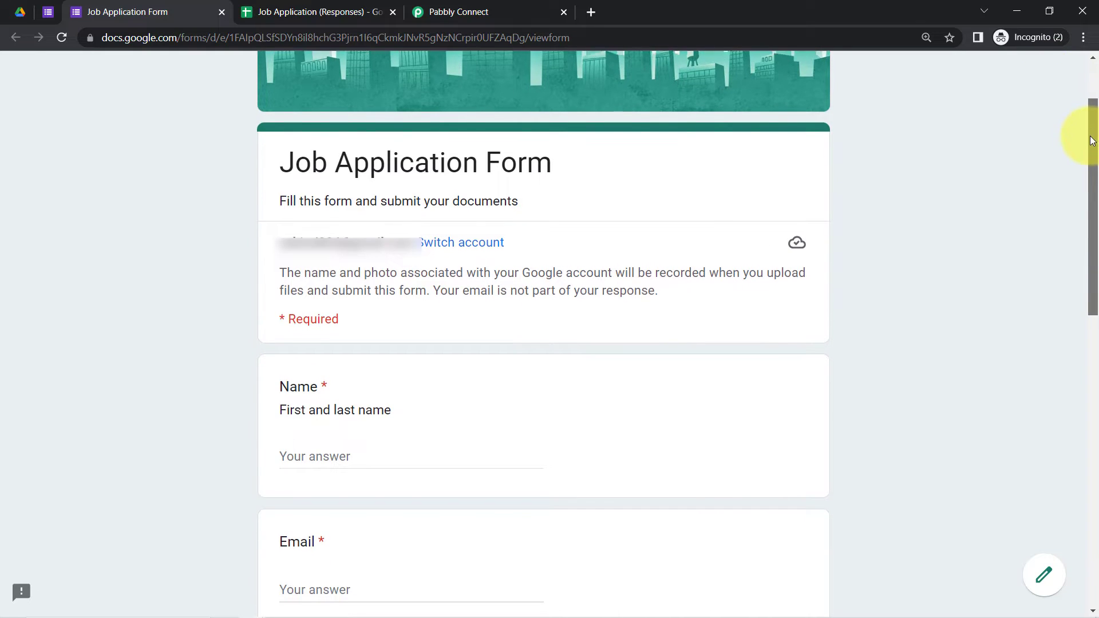
drag(1092, 140, 1091, 248)
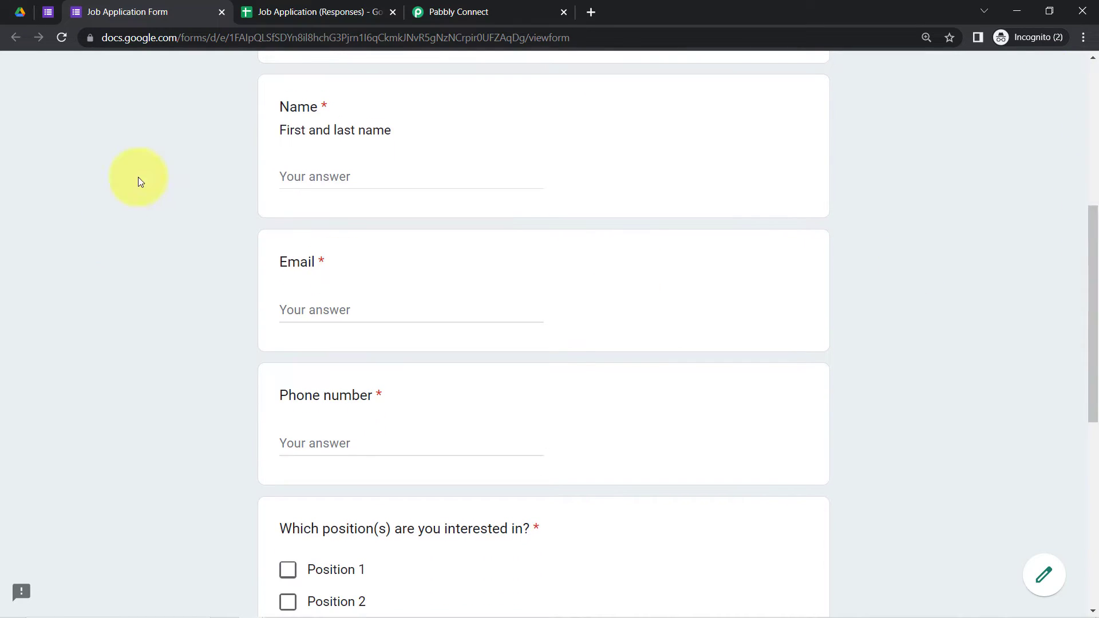
click(311, 175)
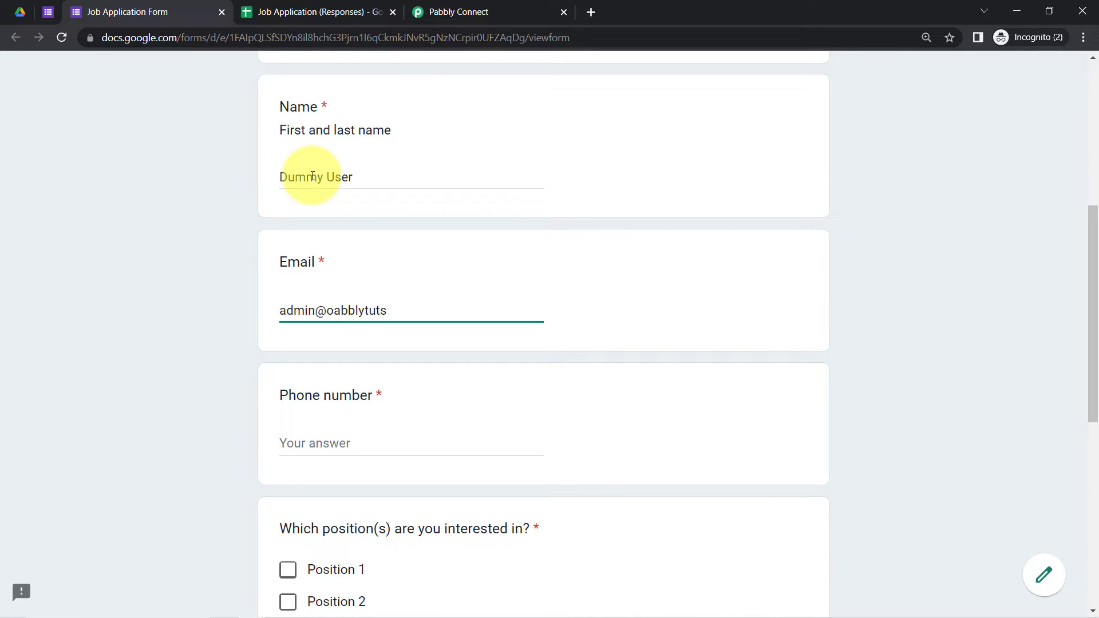
text(m)
key(Tab)
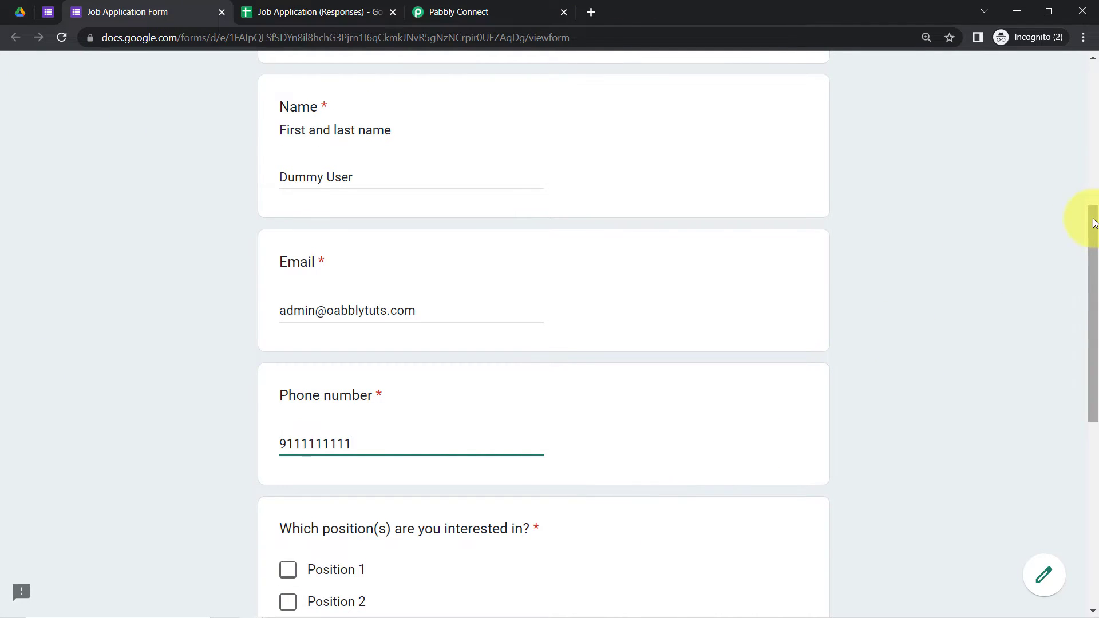
Step: Tick Position 2 and start adding a file to the 'Submit your photo' question
scroll(1082, 372, down, 5)
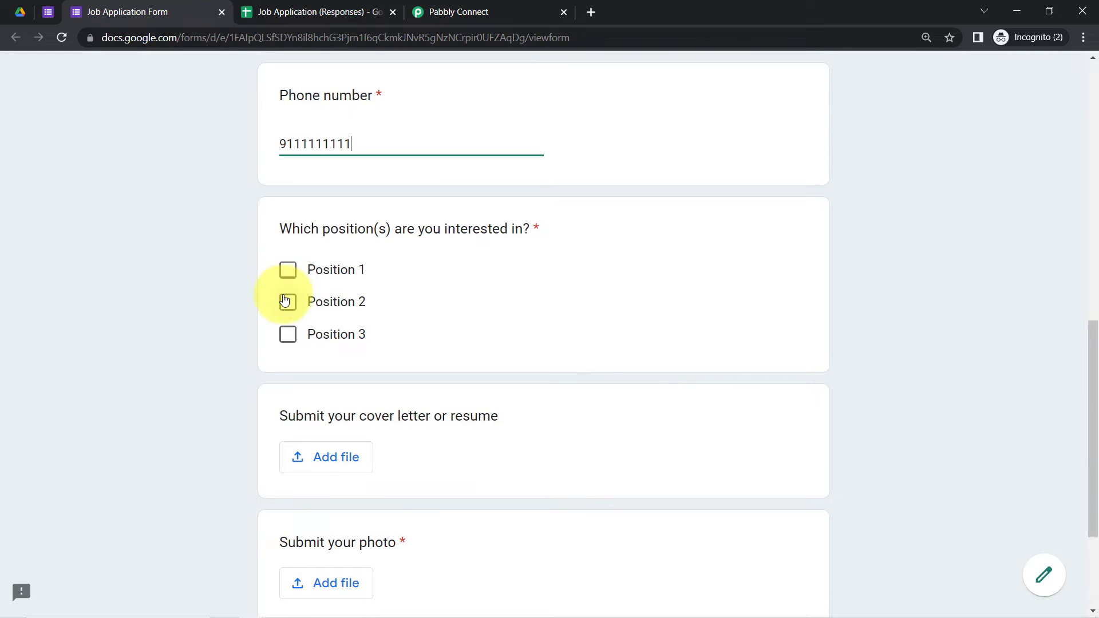
click(303, 299)
scroll(1090, 372, down, 3)
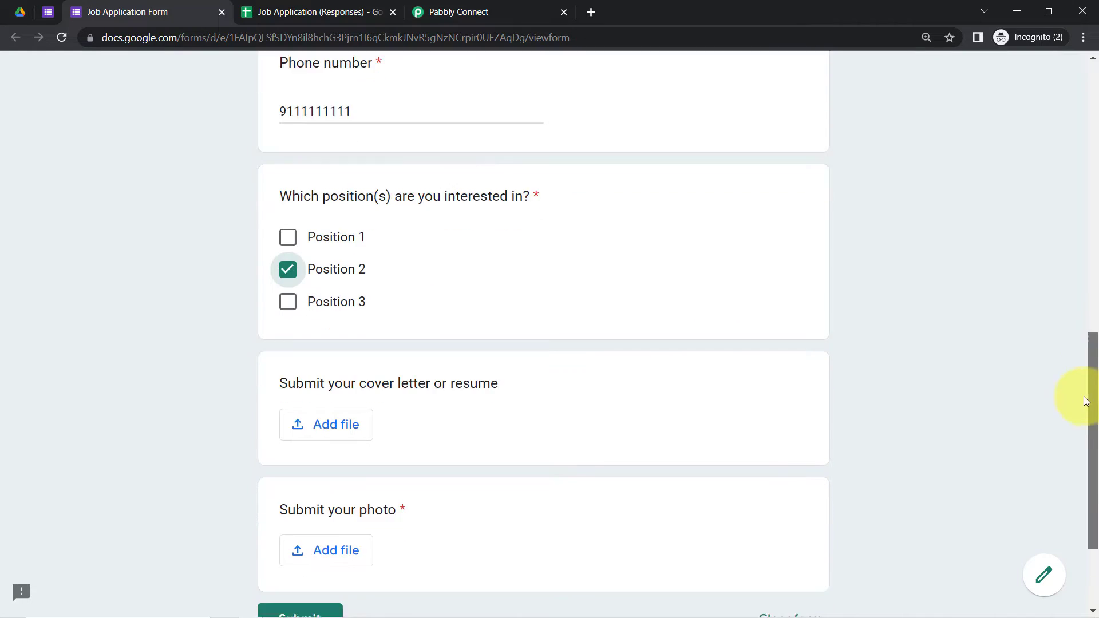
drag(352, 239, 520, 247)
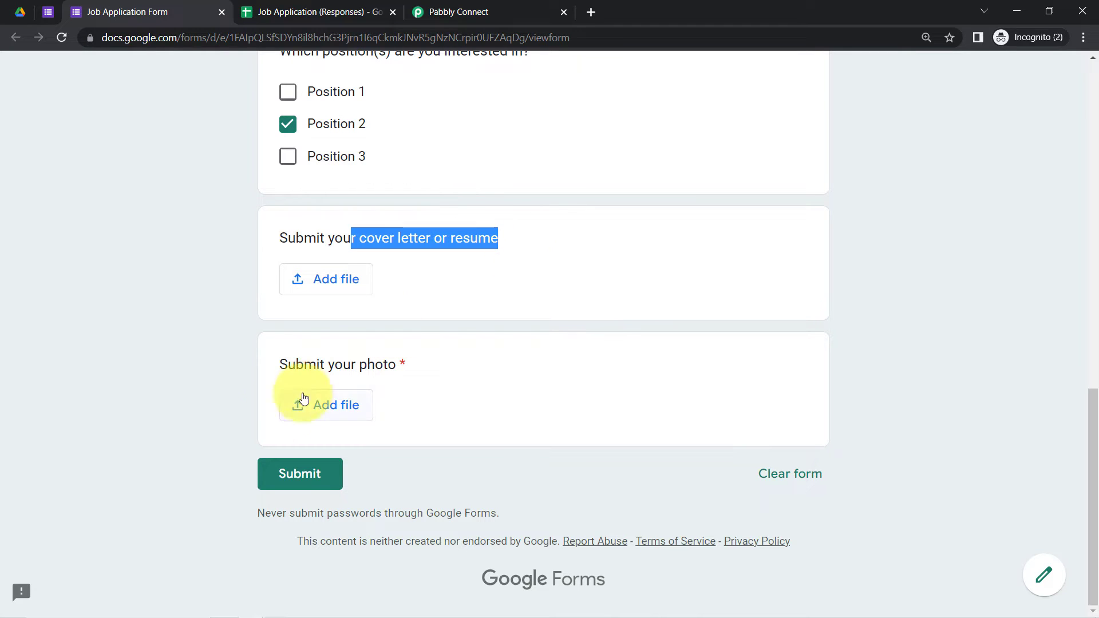
click(324, 405)
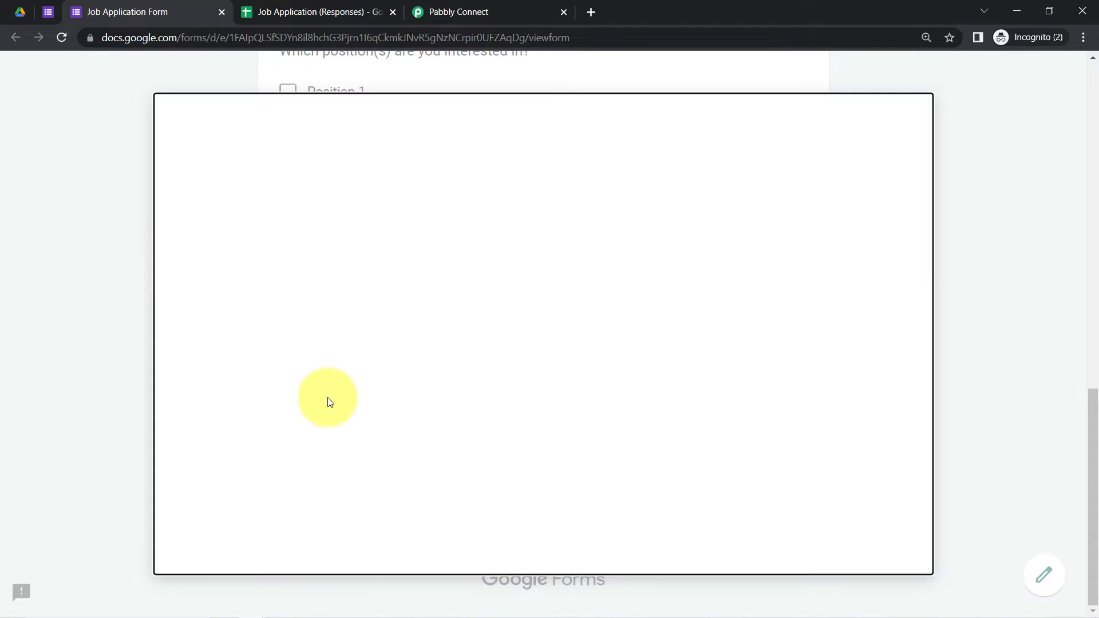
Step: Upload the photo image from the Desktop to the photo question
click(534, 471)
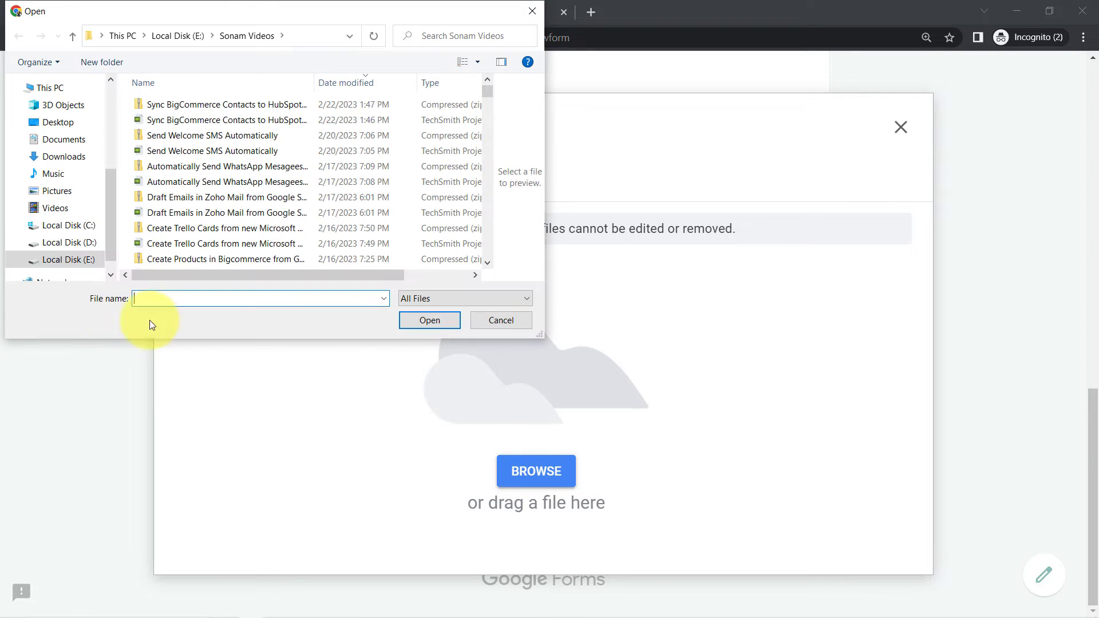
click(56, 127)
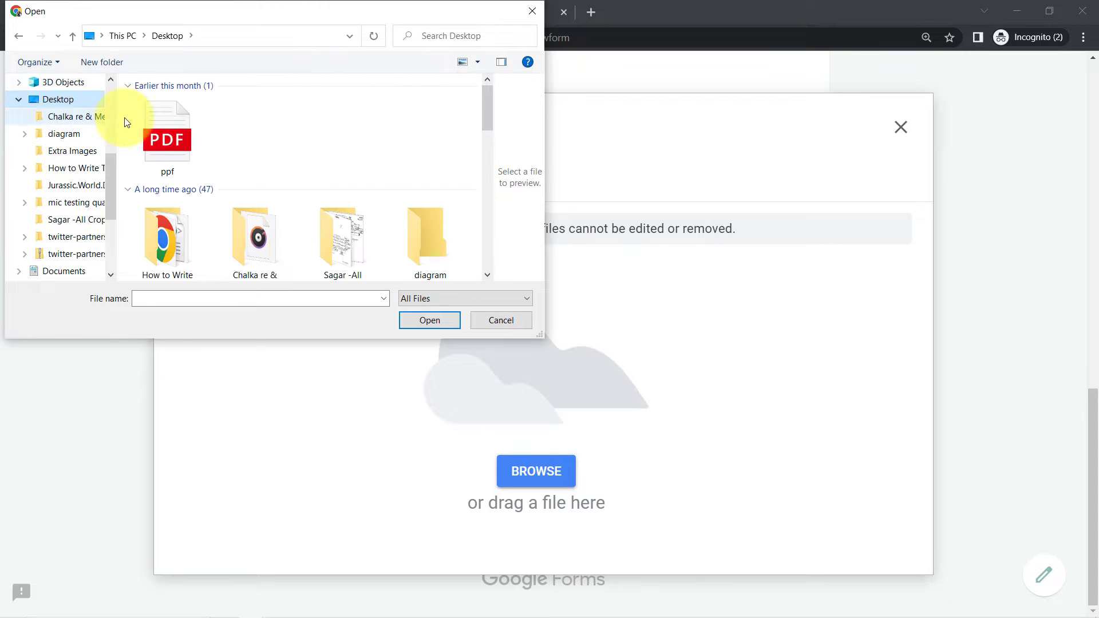
drag(485, 105, 490, 238)
click(417, 237)
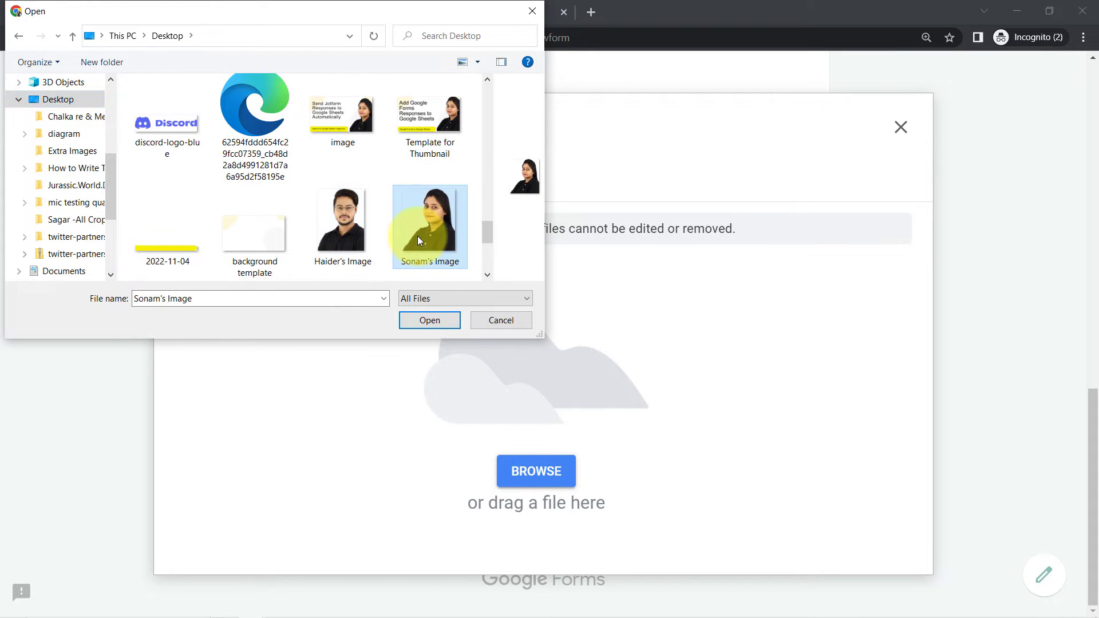
click(429, 321)
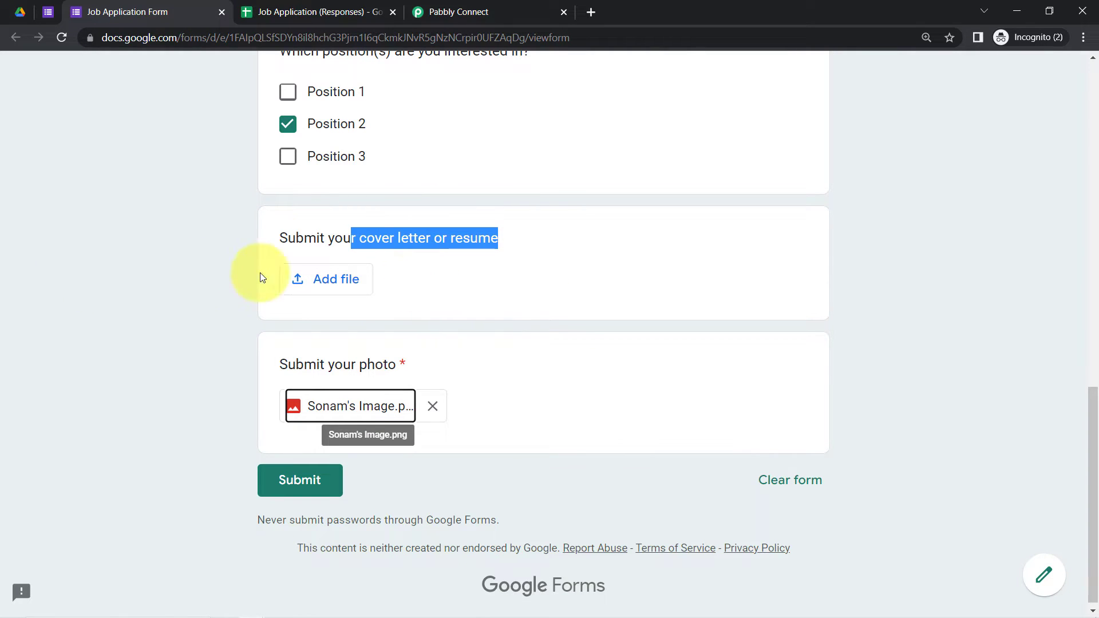
Step: Attach Resume.pdf to the cover letter question and submit the application
drag(296, 239, 367, 284)
click(367, 284)
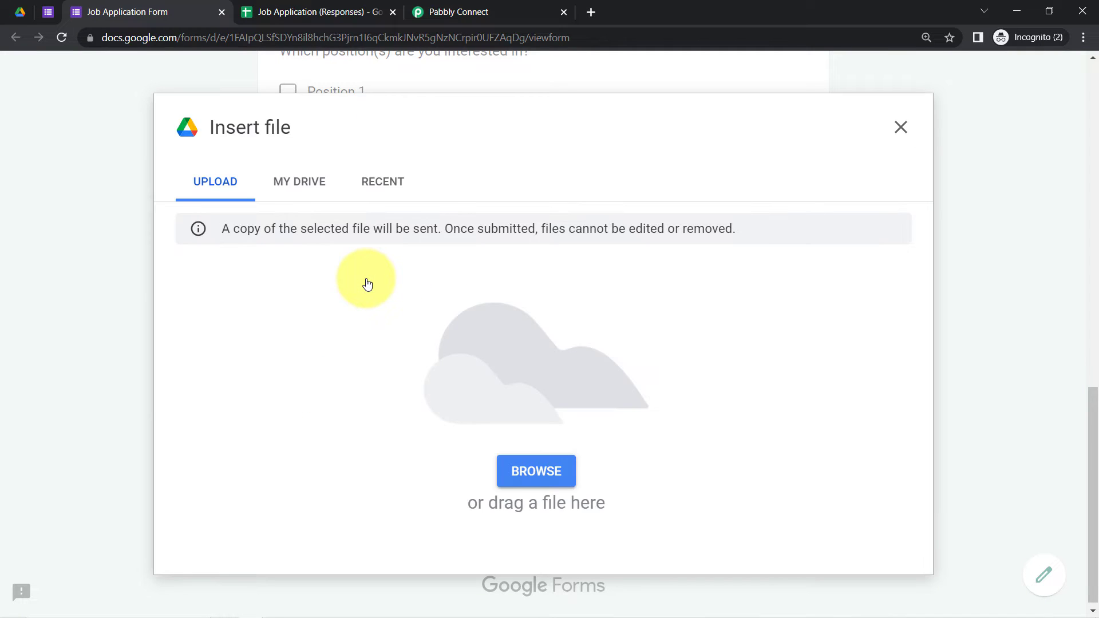
click(532, 470)
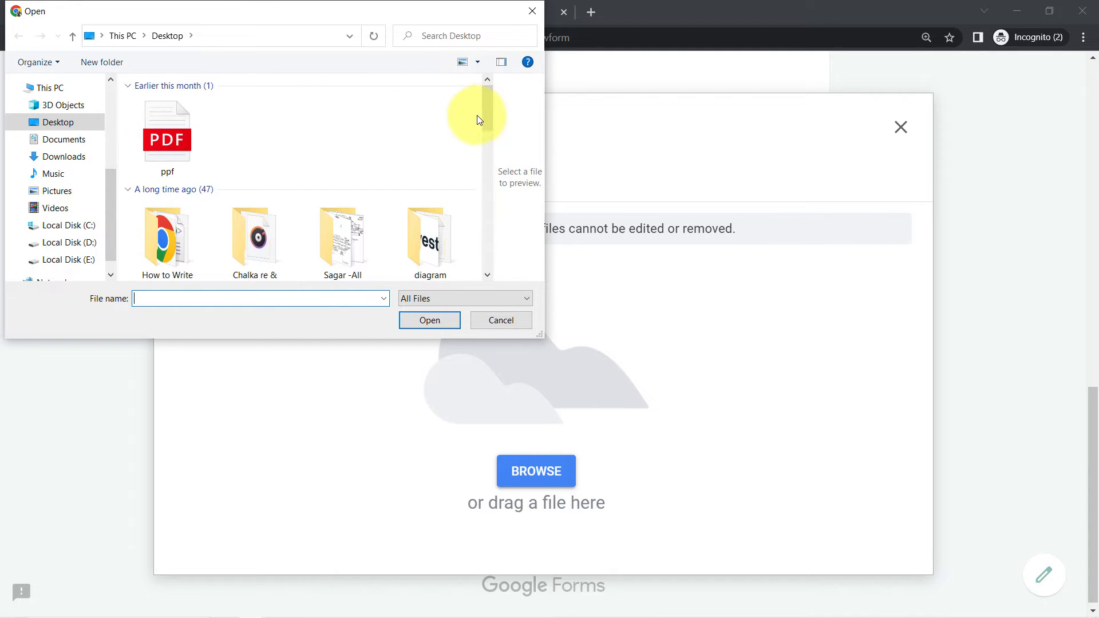
drag(485, 111, 493, 189)
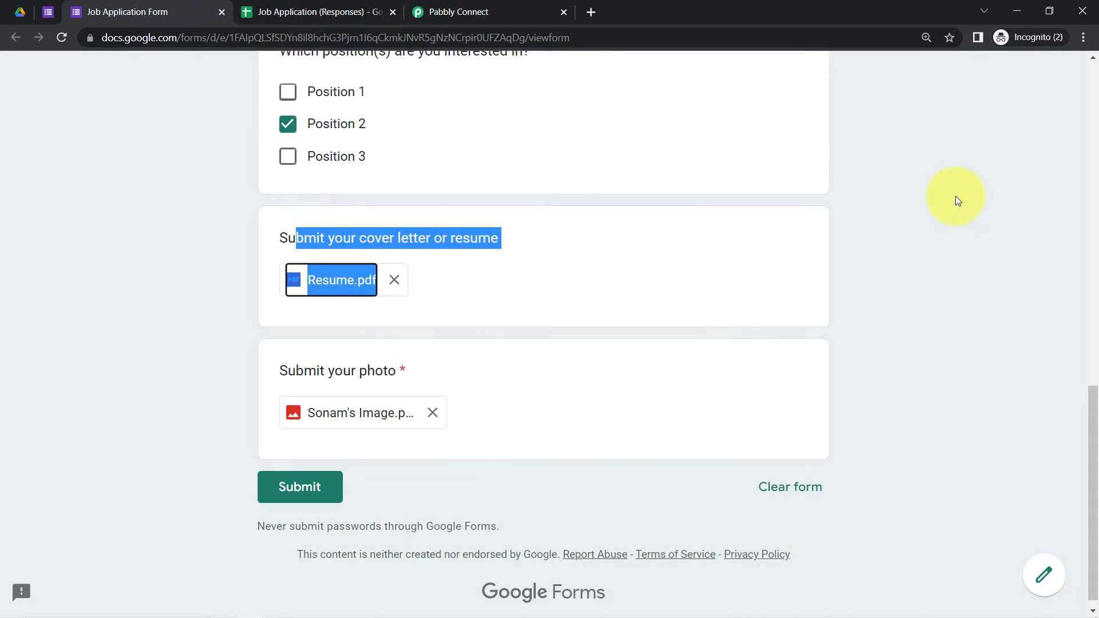
click(290, 494)
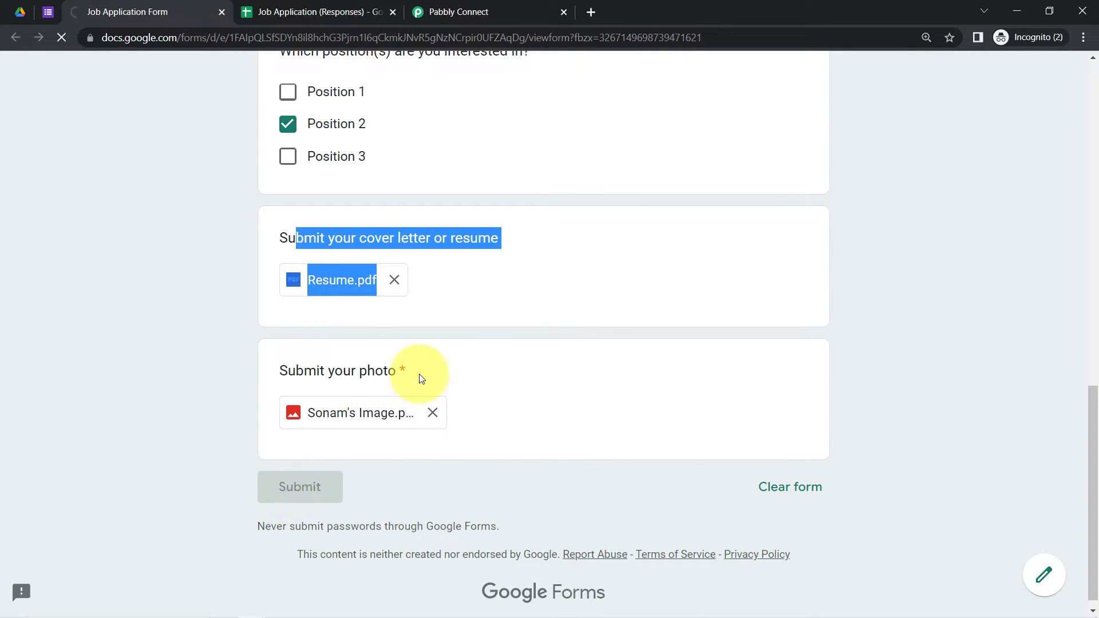
Step: Open Initial Setup in the responses sheet and paste the copied Pabbly webhook URL
click(291, 7)
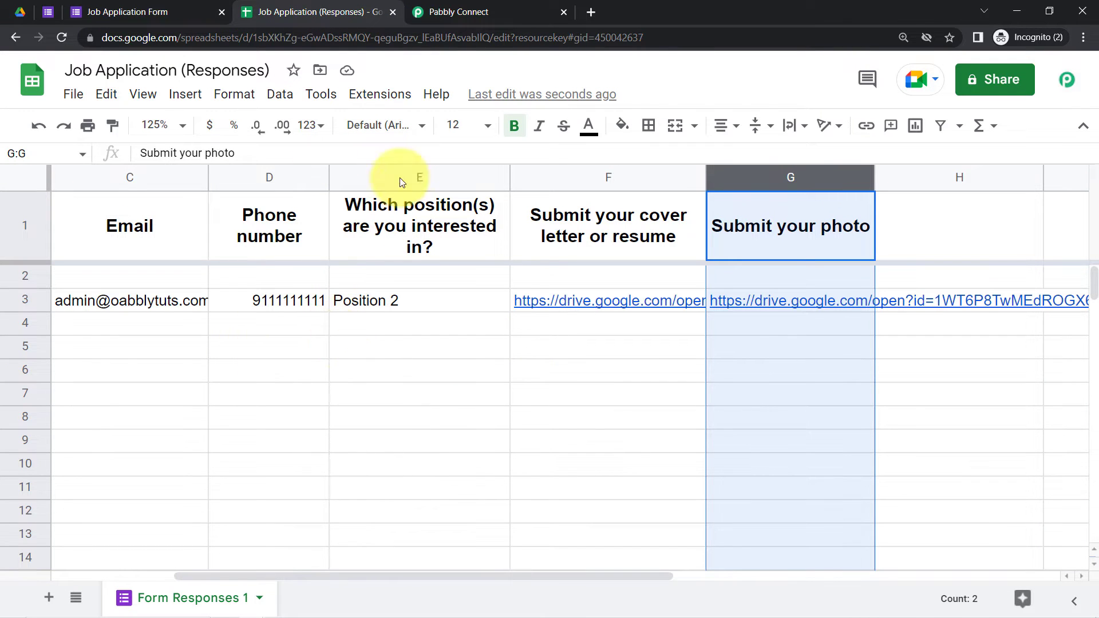
click(382, 99)
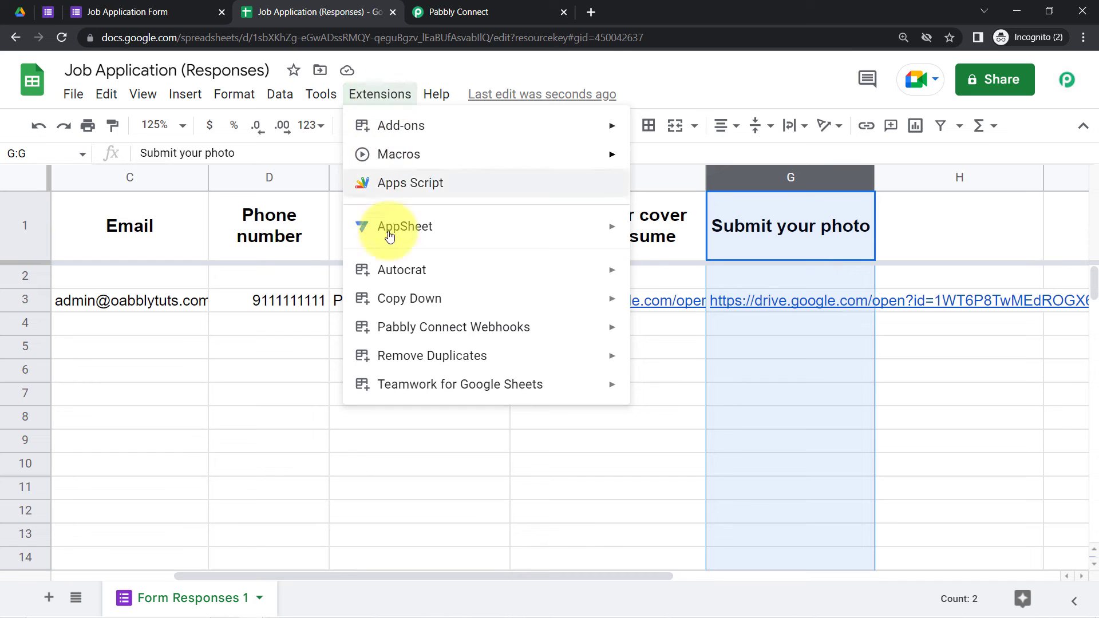
mouse_move(438, 335)
click(667, 335)
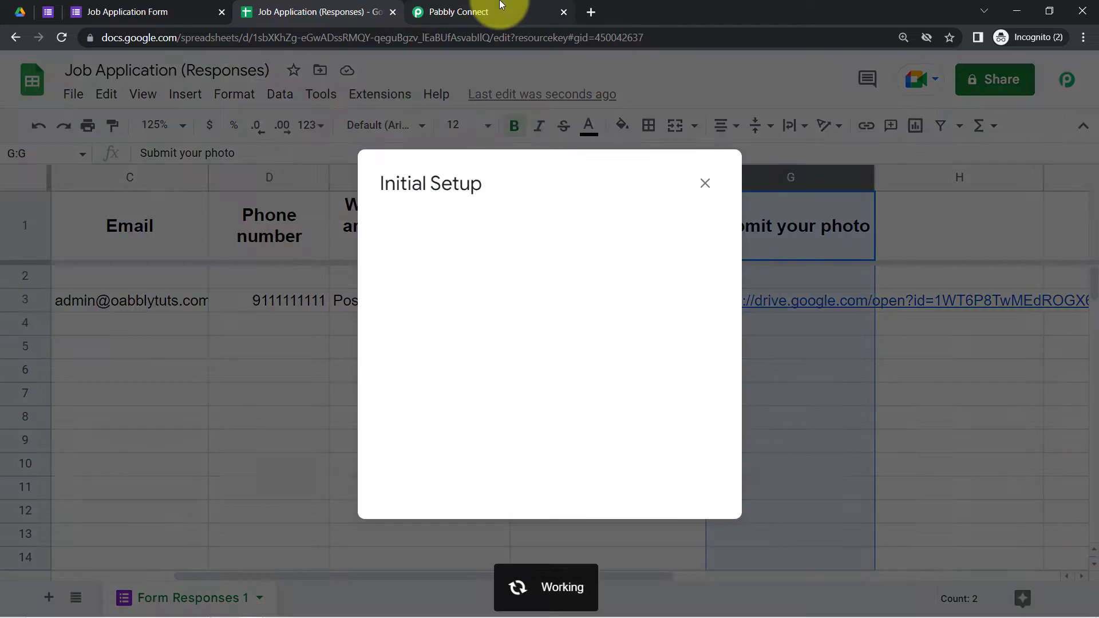
click(503, 11)
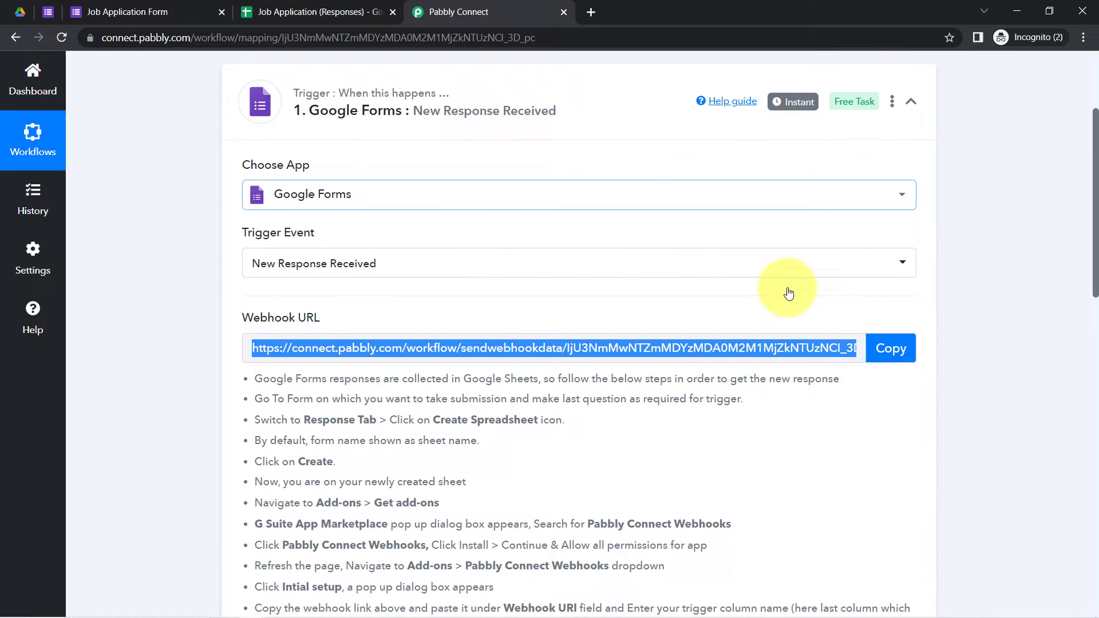
click(891, 348)
click(309, 12)
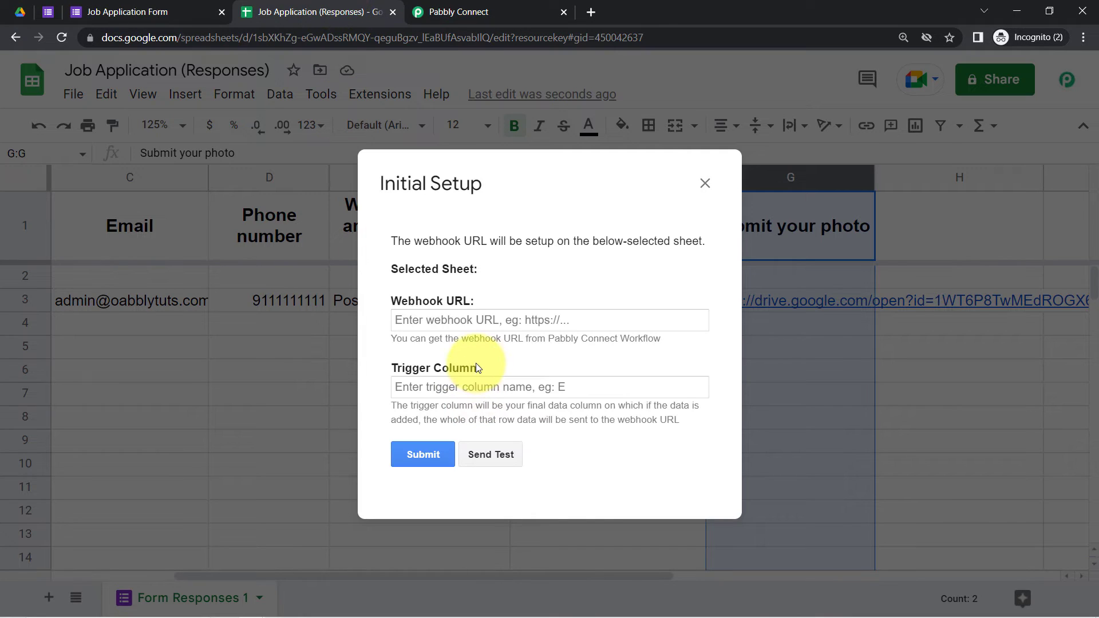
double_click(411, 316)
triple_click(411, 316)
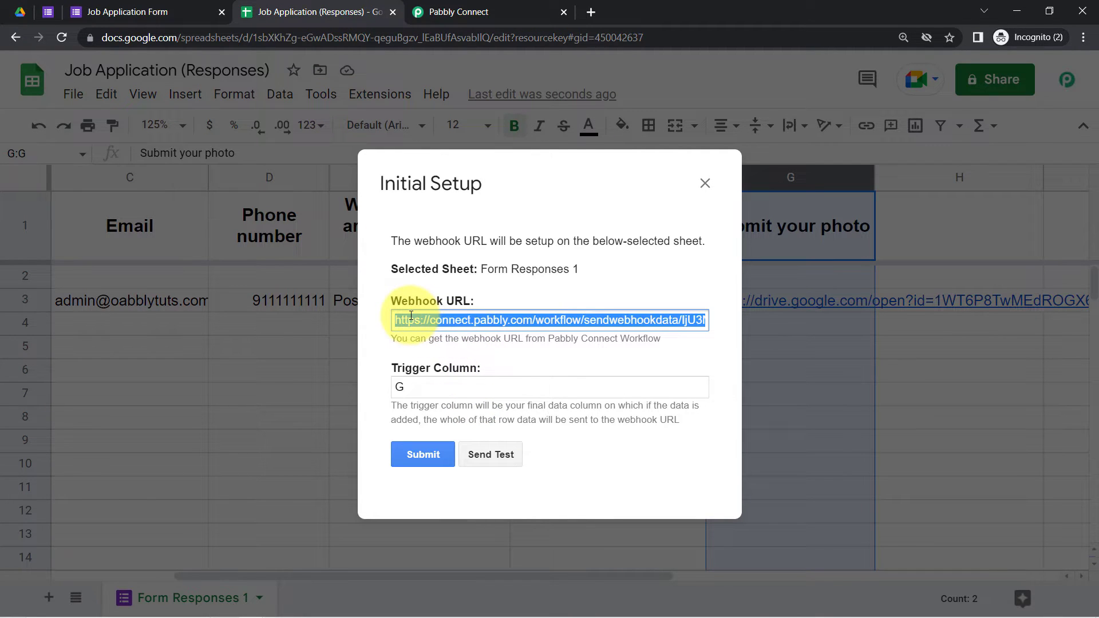
key(ctrl+v)
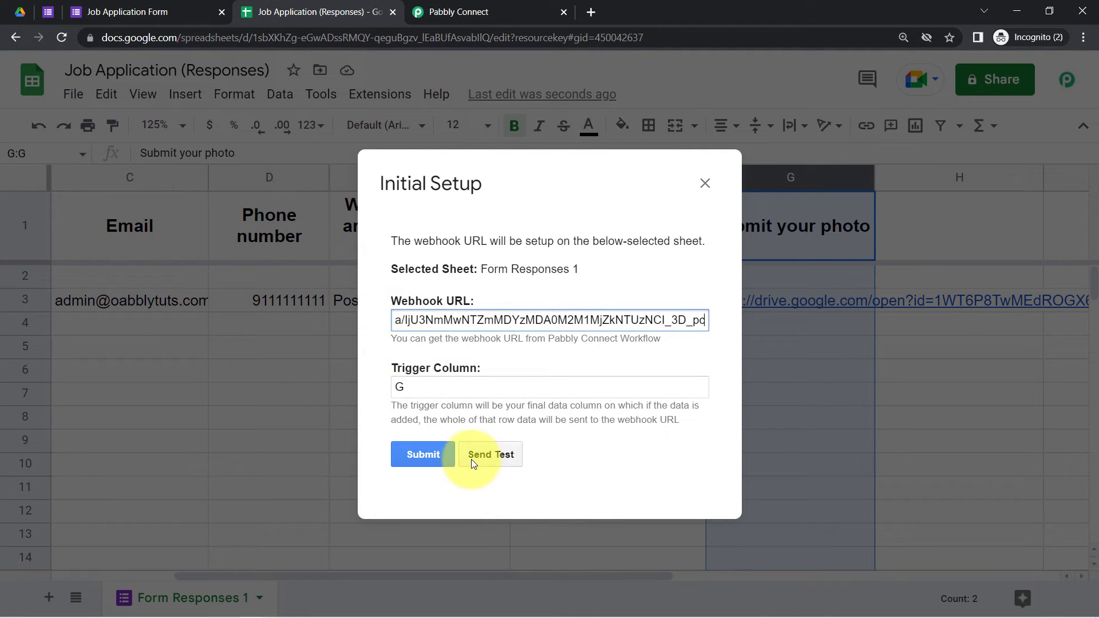
Step: Send a test with trigger column G, which reports Row 2 empty, then close it
click(486, 452)
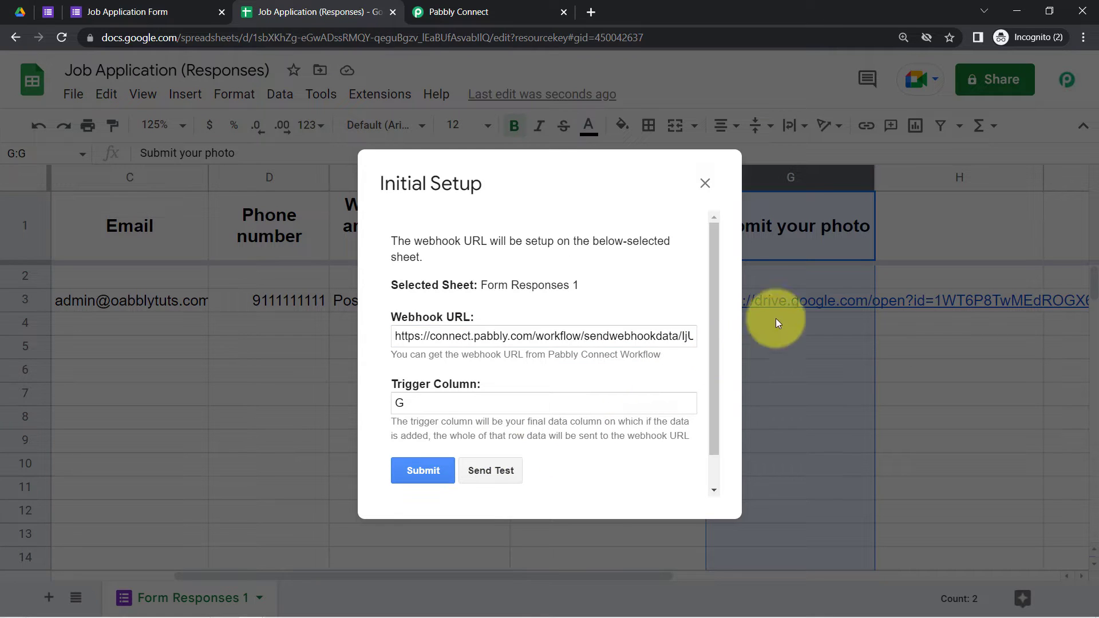
scroll(713, 300, down, 1)
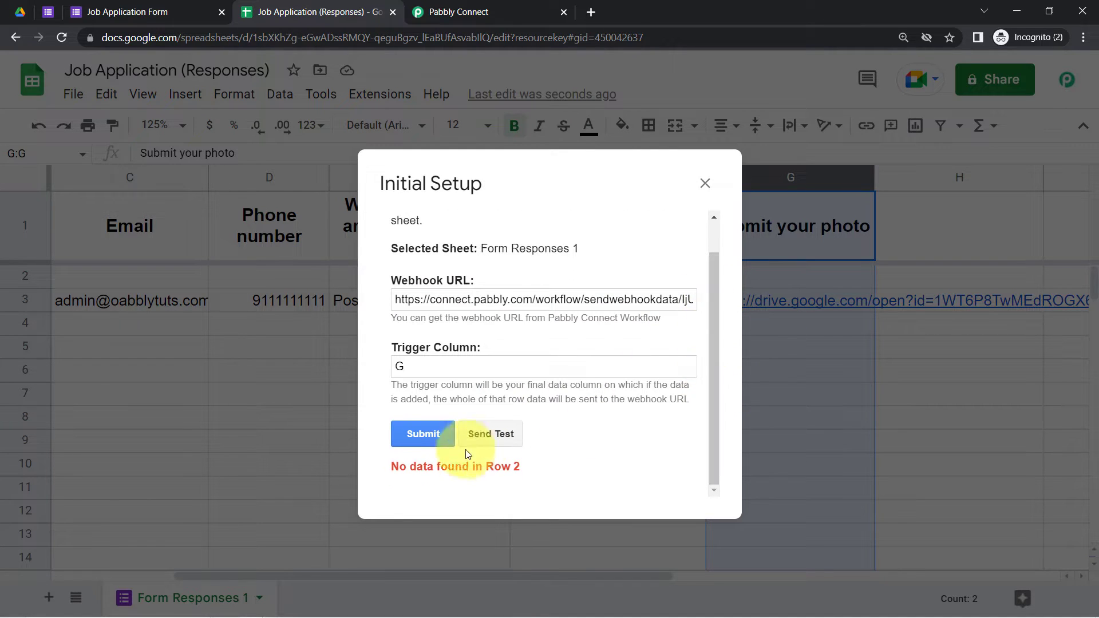
drag(402, 469, 551, 473)
click(551, 473)
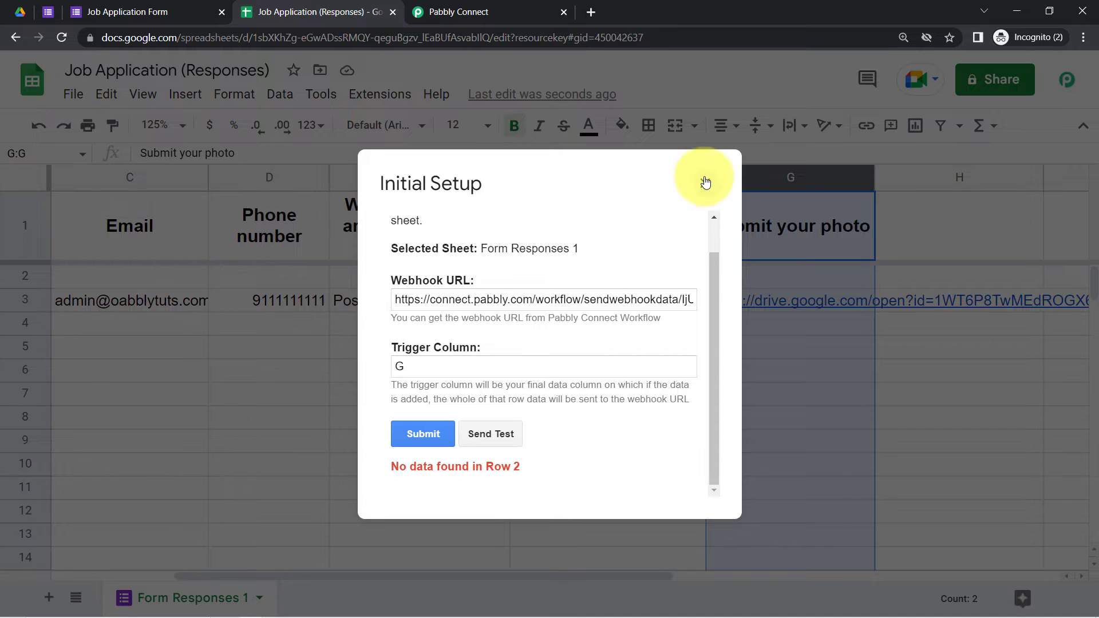
key(Escape)
click(486, 352)
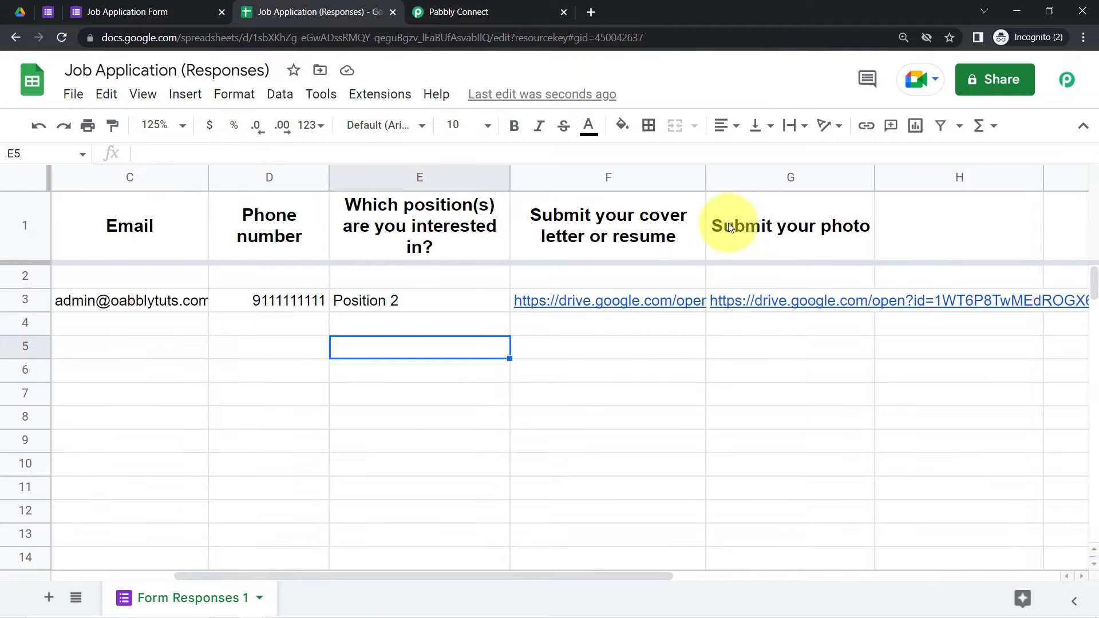
Step: Turn on text wrapping for every cell in the responses sheet
click(797, 178)
click(26, 177)
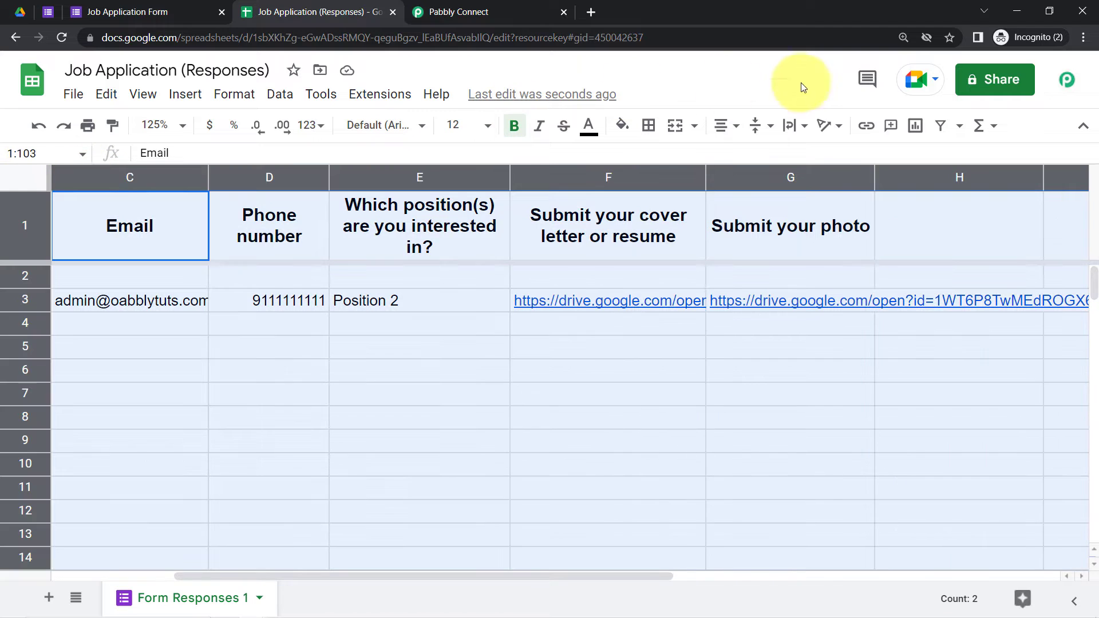
click(793, 124)
click(814, 157)
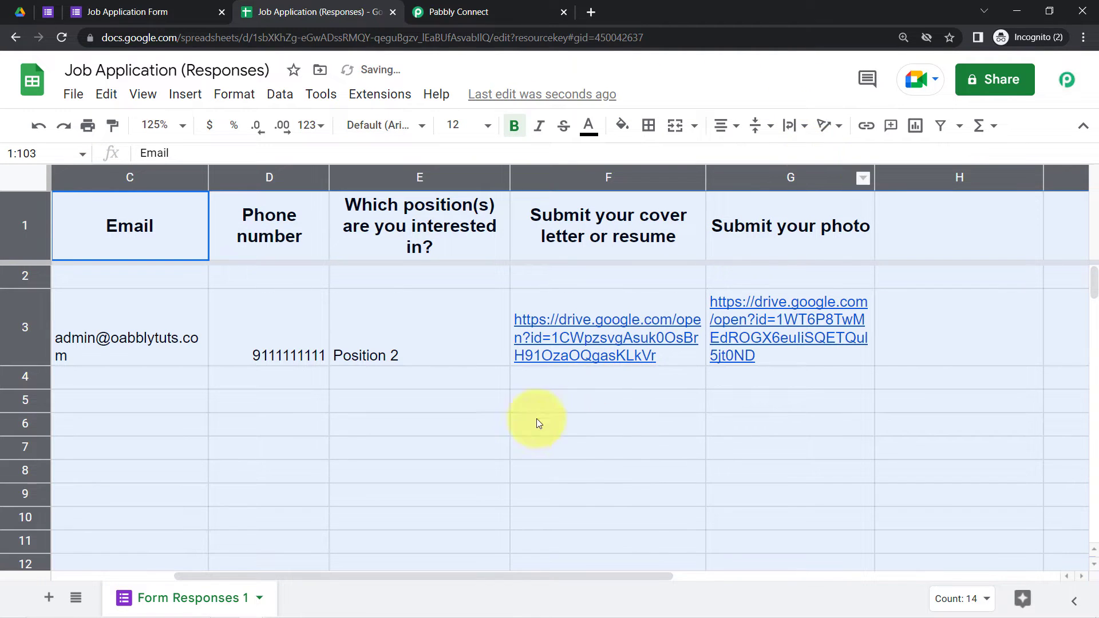
click(469, 541)
Step: Delete the empty row 2 so the application data moves up
click(25, 276)
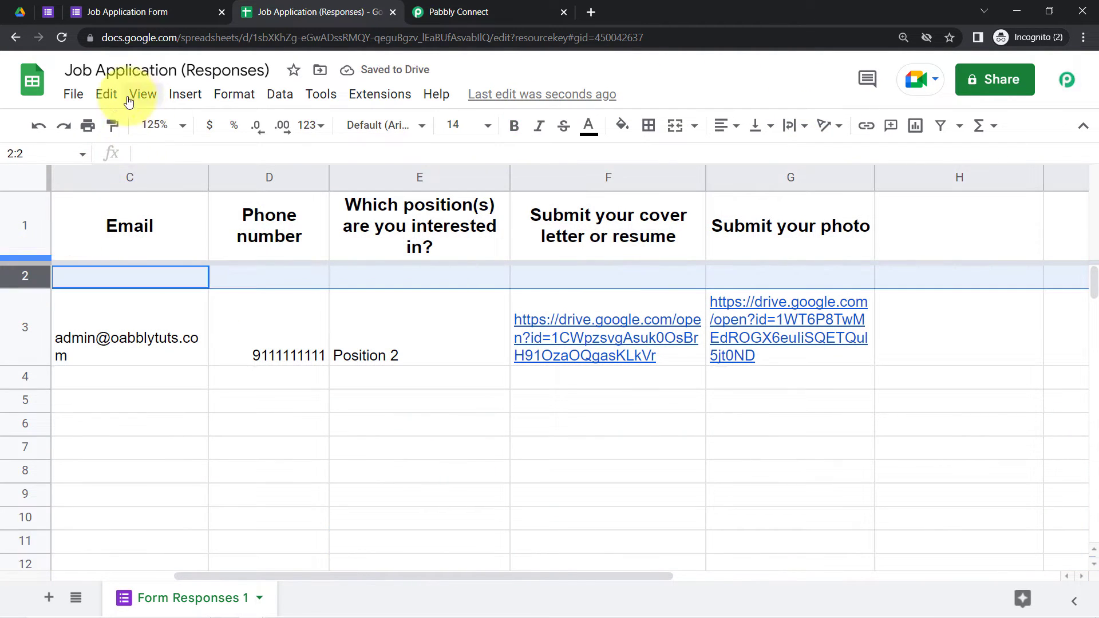
click(107, 95)
mouse_move(307, 361)
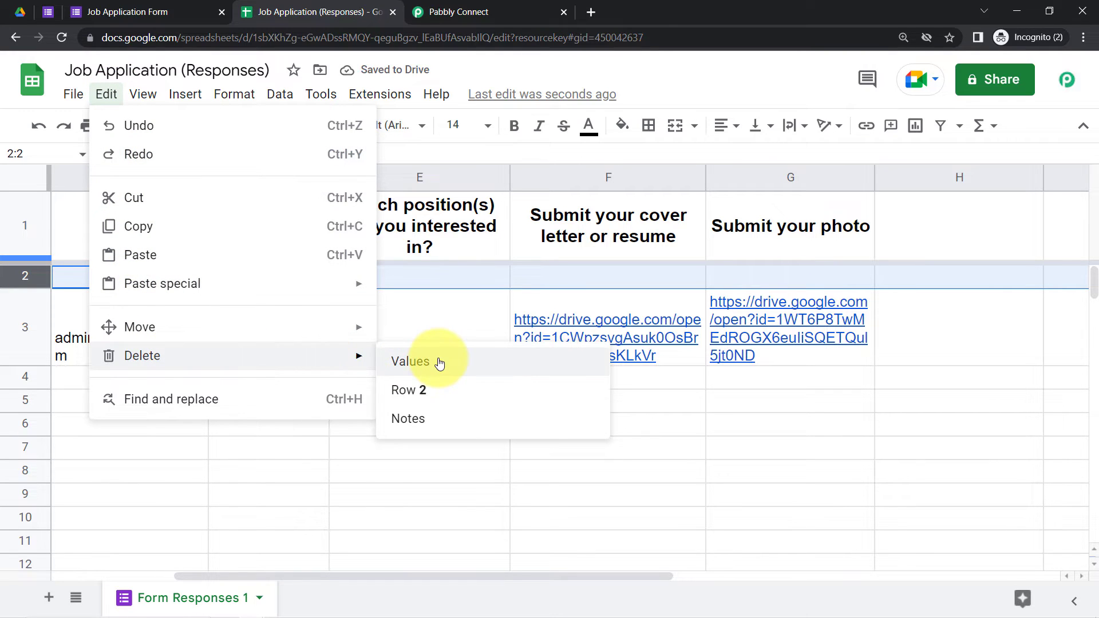
click(471, 401)
click(481, 429)
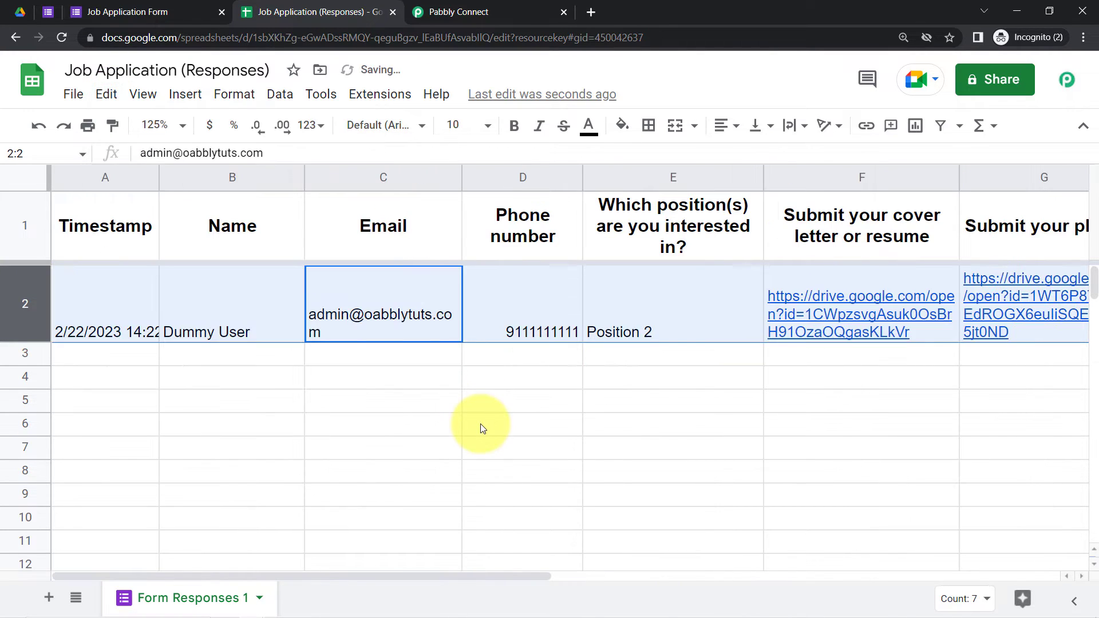
Step: Reopen Initial Setup, send a successful column G test, submit the setup and close it
click(378, 93)
mouse_move(461, 331)
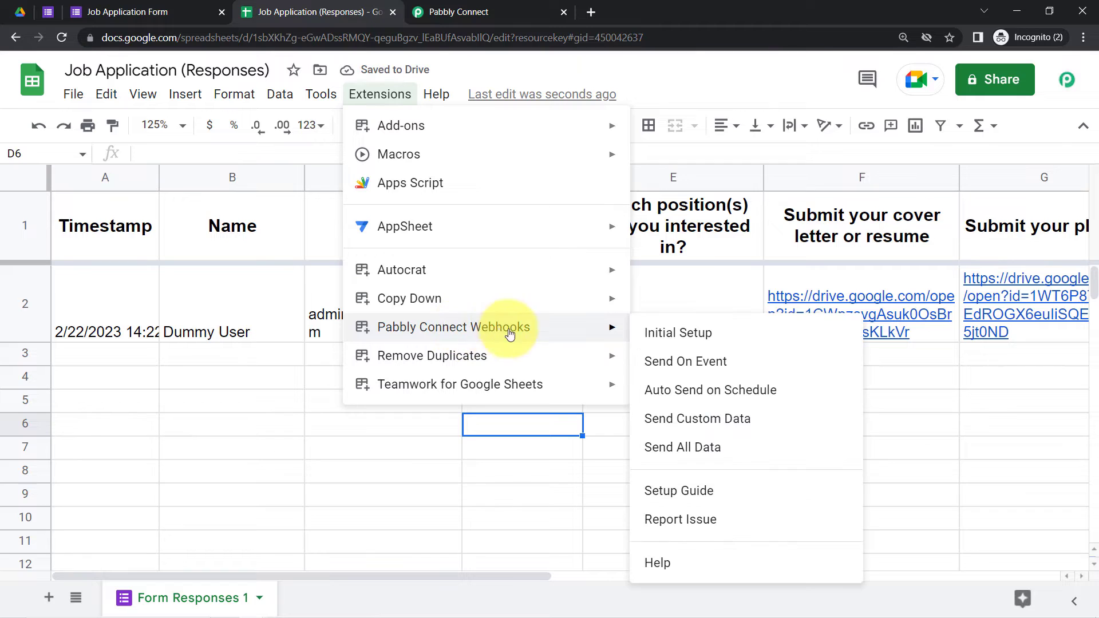
click(681, 342)
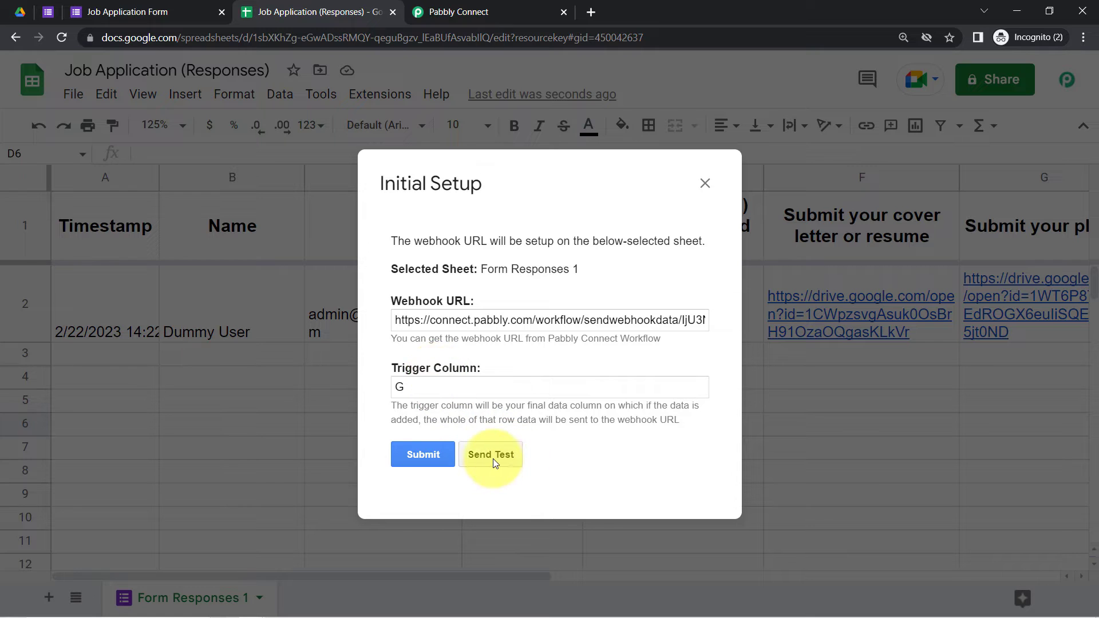
click(491, 456)
scroll(710, 448, down, 2)
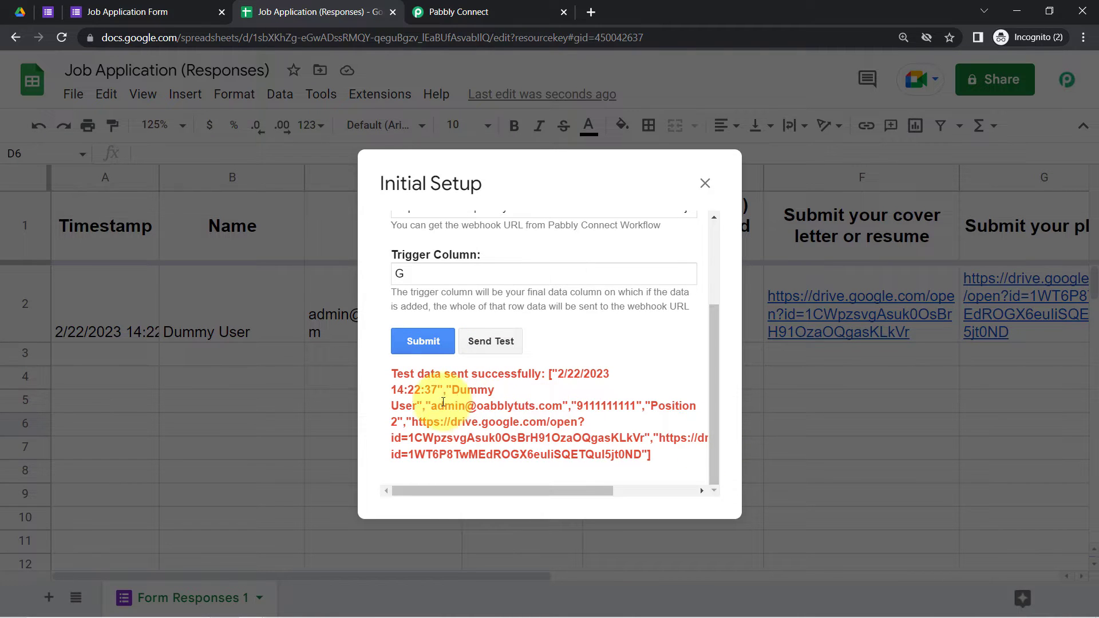
drag(397, 373, 563, 383)
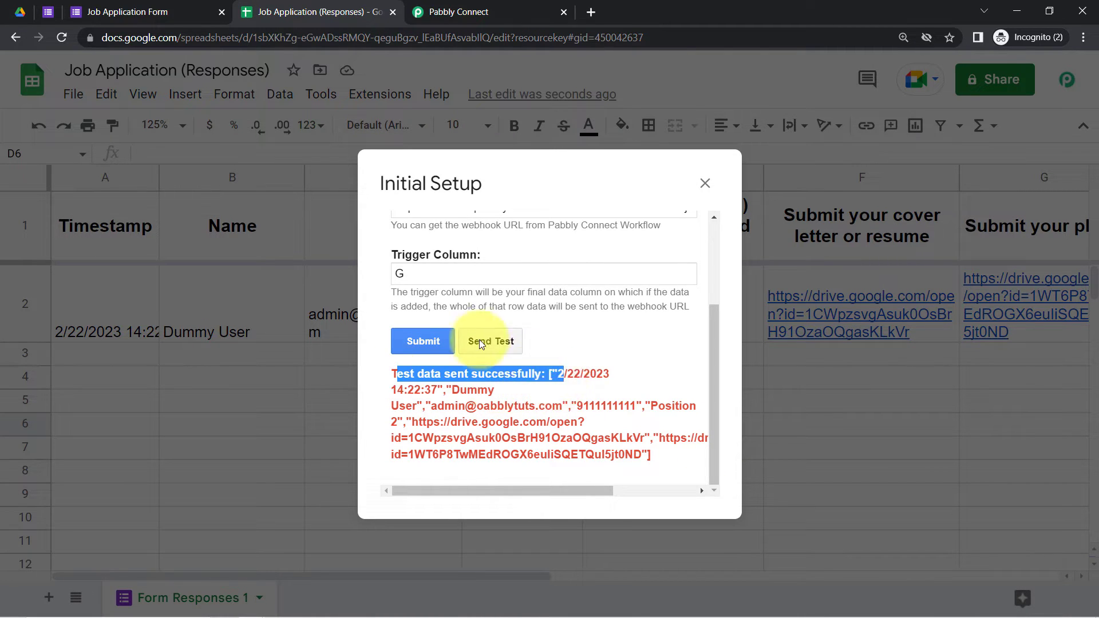
click(422, 342)
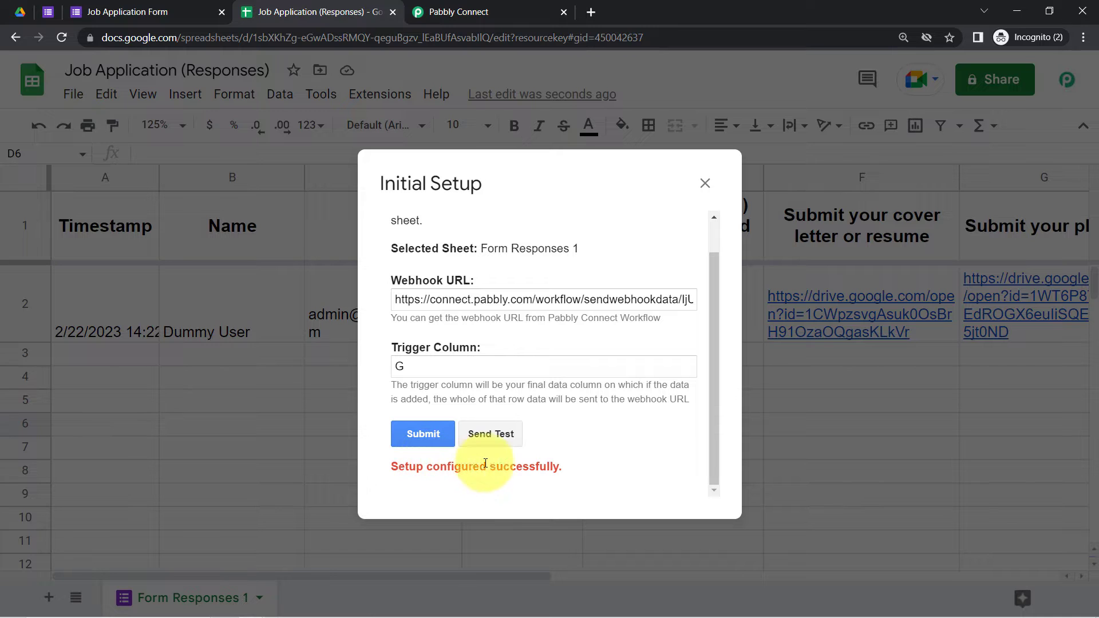
click(704, 183)
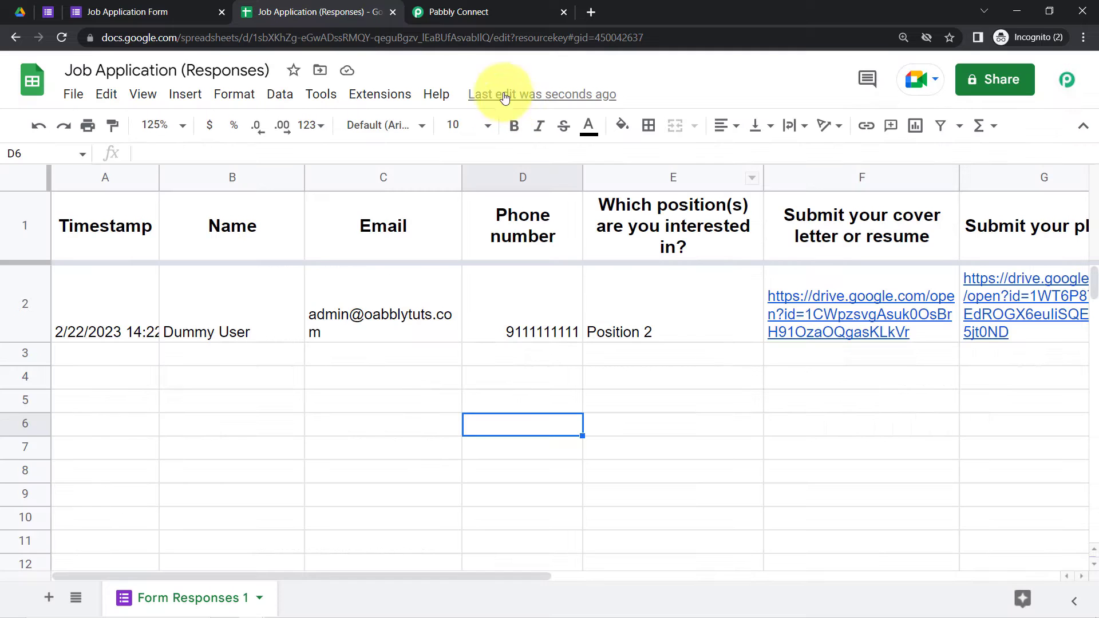
Step: Review the captured position, trigger column and timestamp values in Pabbly Connect
click(441, 11)
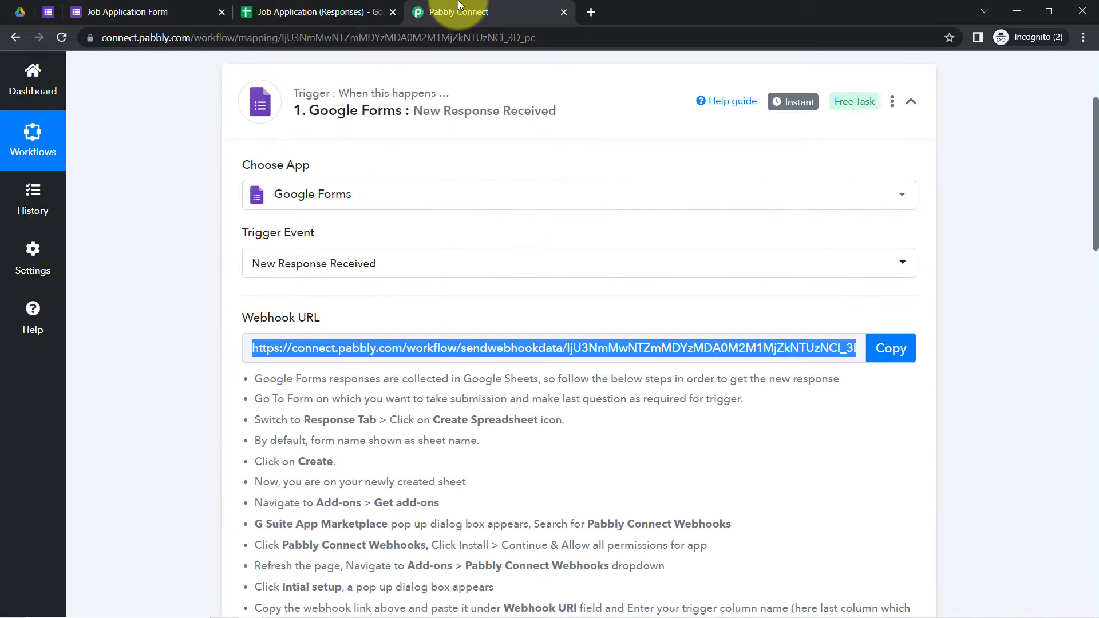
drag(1096, 197, 1096, 335)
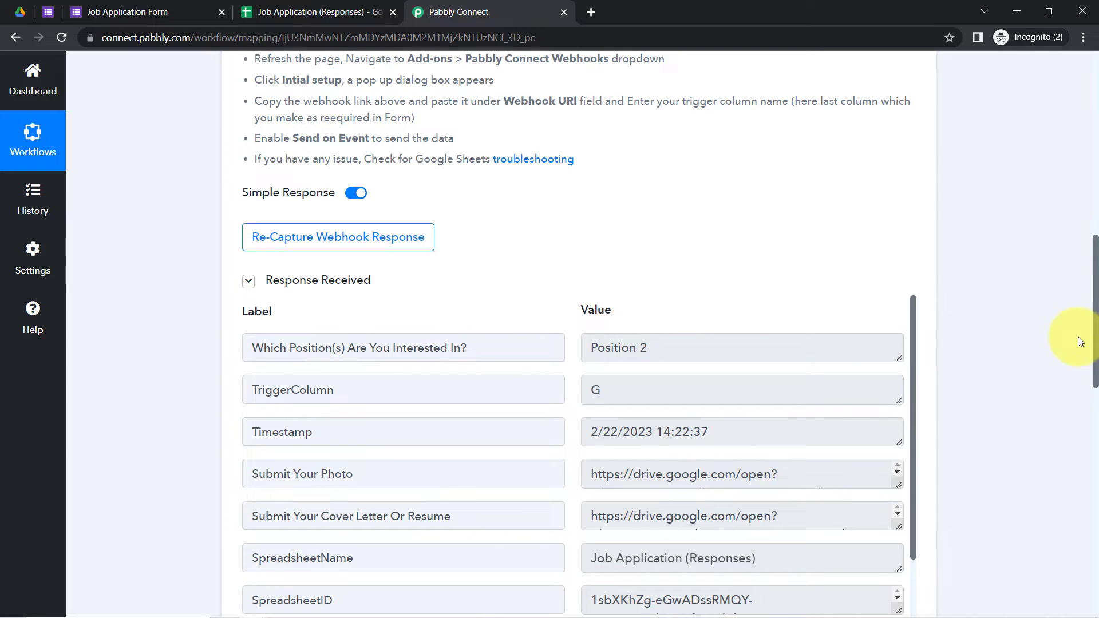
scroll(1079, 263, down, 2)
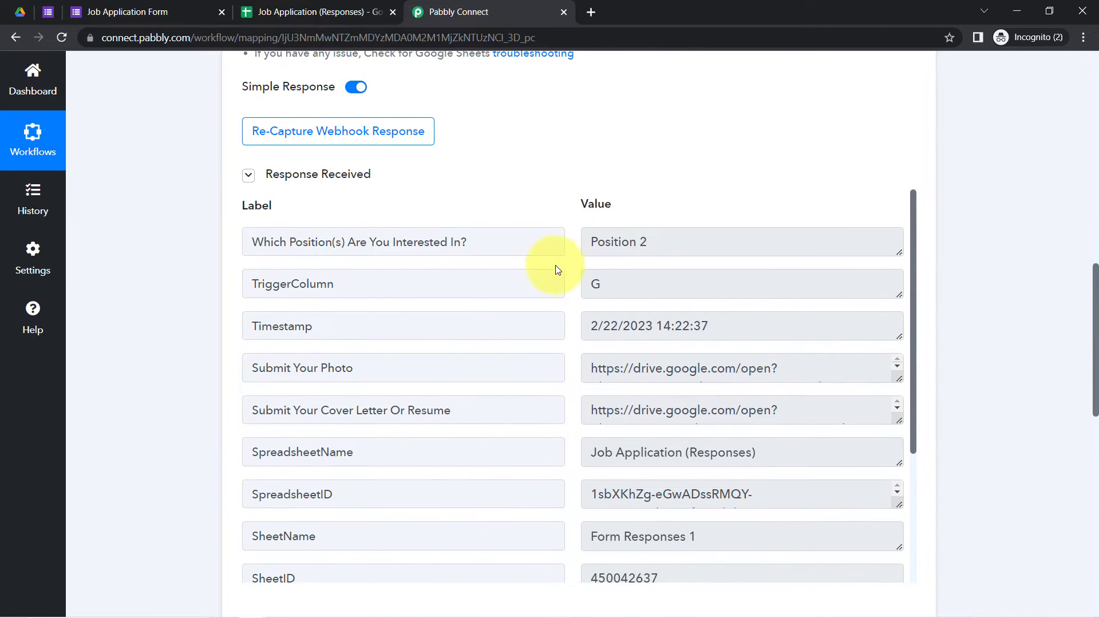
drag(629, 243, 588, 242)
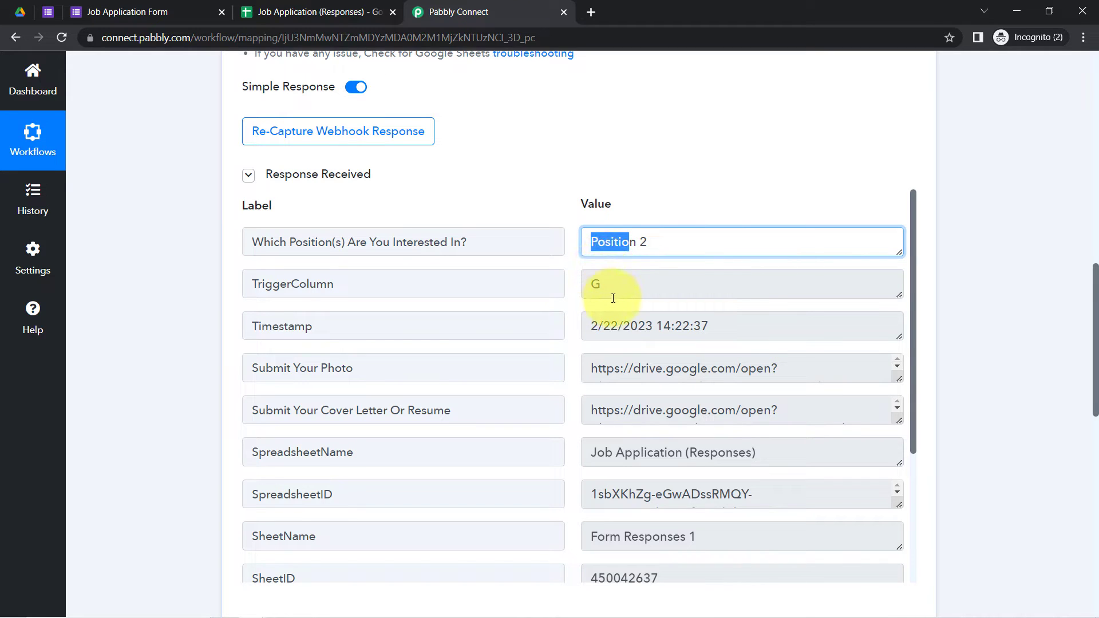
drag(607, 304, 546, 306)
drag(653, 334, 700, 337)
Step: Open the submitted photo's Drive link in a new tab
click(628, 377)
triple_click(633, 369)
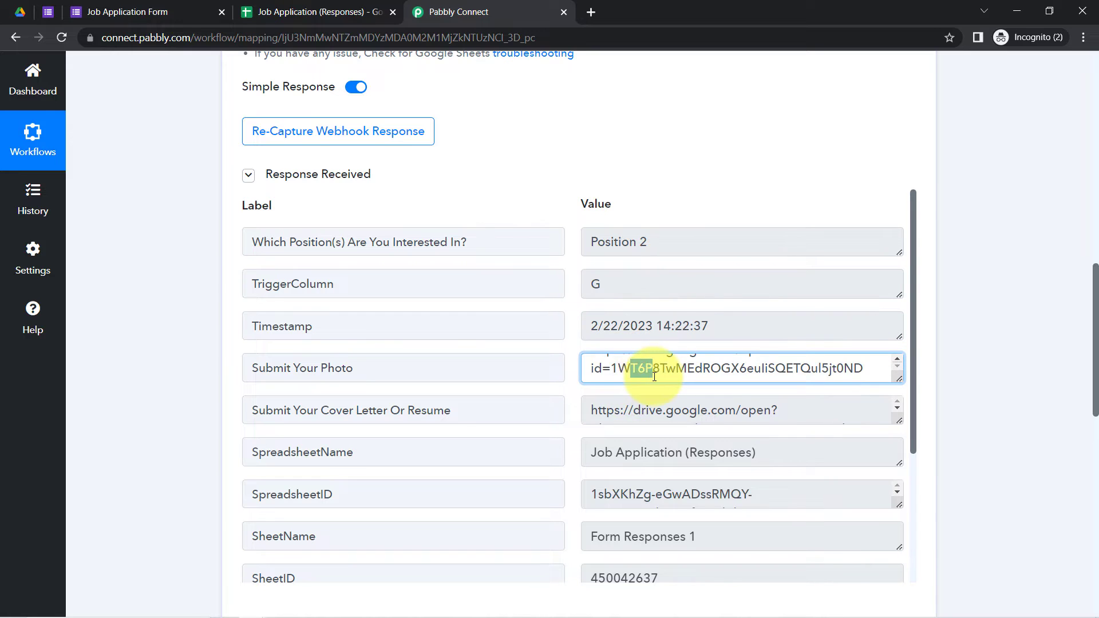
right_click(658, 379)
click(676, 421)
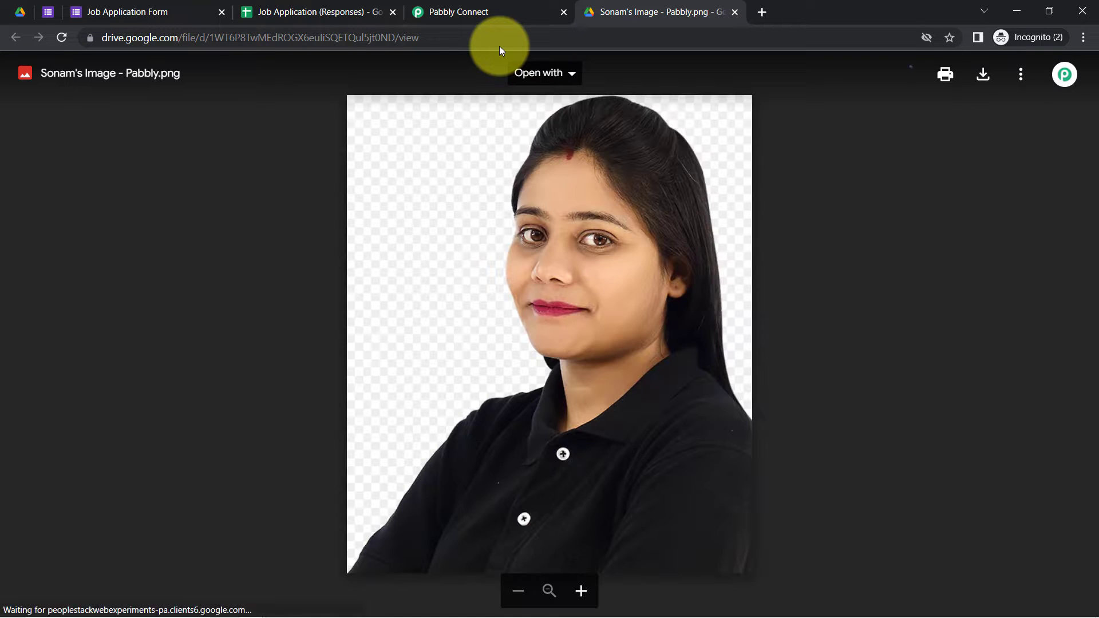
click(486, 12)
Step: Review the captured phone number, name and email, then scroll down to the Google Drive action
click(826, 380)
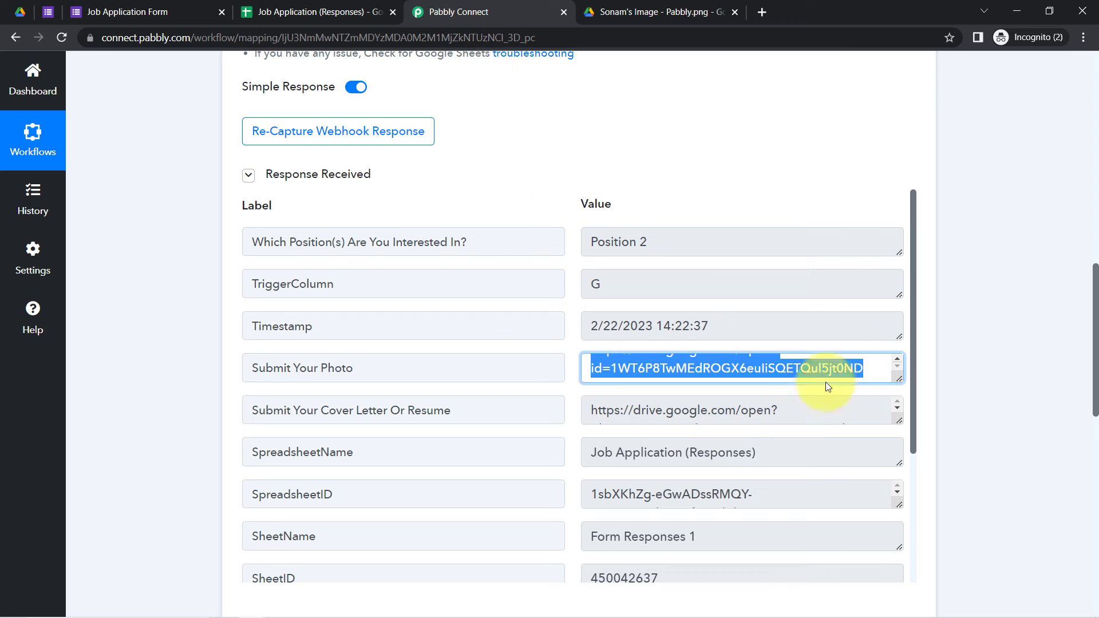
drag(911, 259, 894, 452)
drag(668, 470, 593, 476)
click(610, 512)
double_click(611, 512)
drag(638, 558, 569, 578)
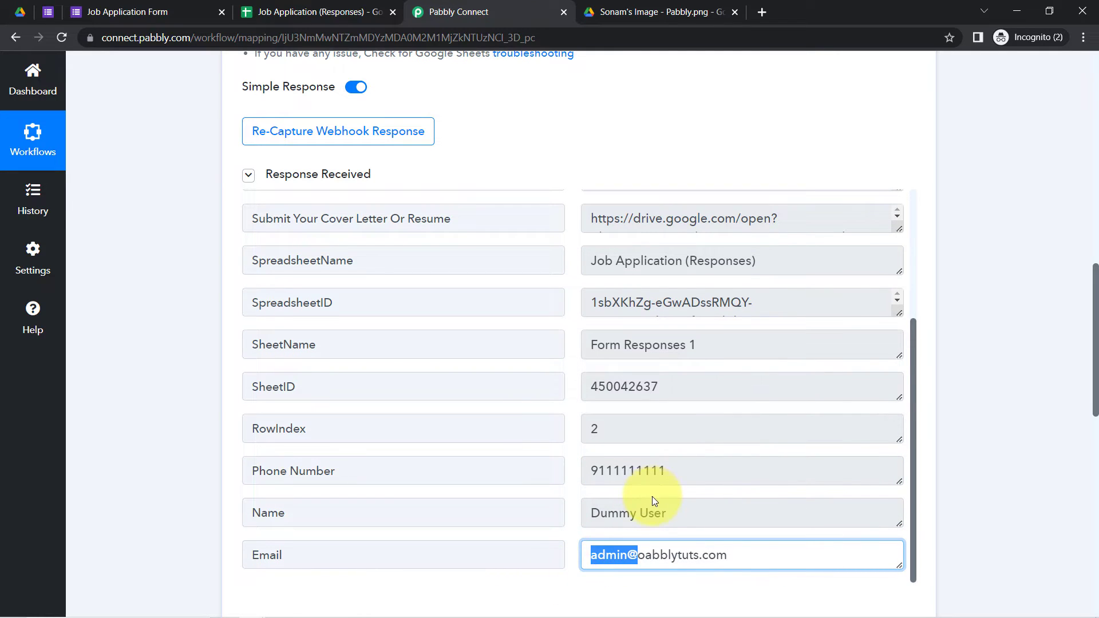
scroll(1061, 297, down, 2)
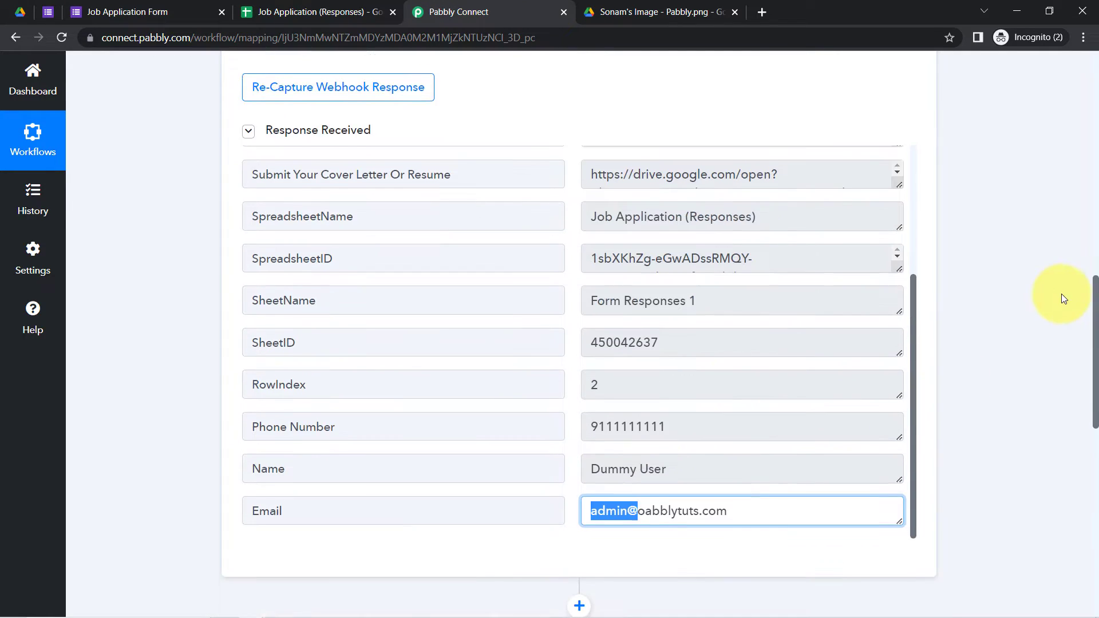
scroll(1062, 315, down, 7)
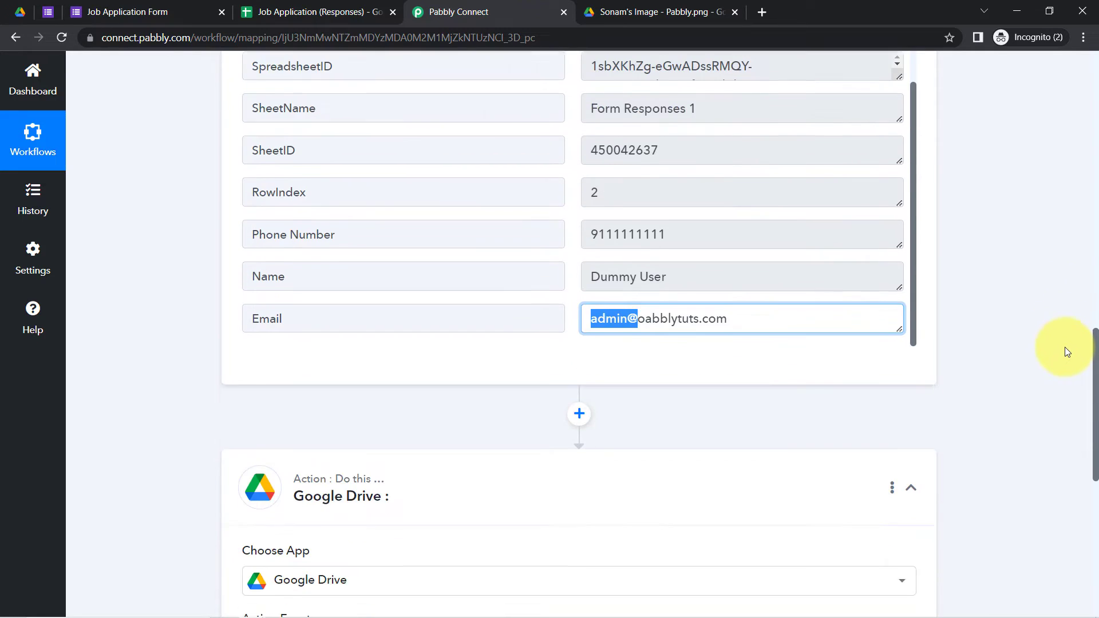
scroll(1069, 414, down, 1)
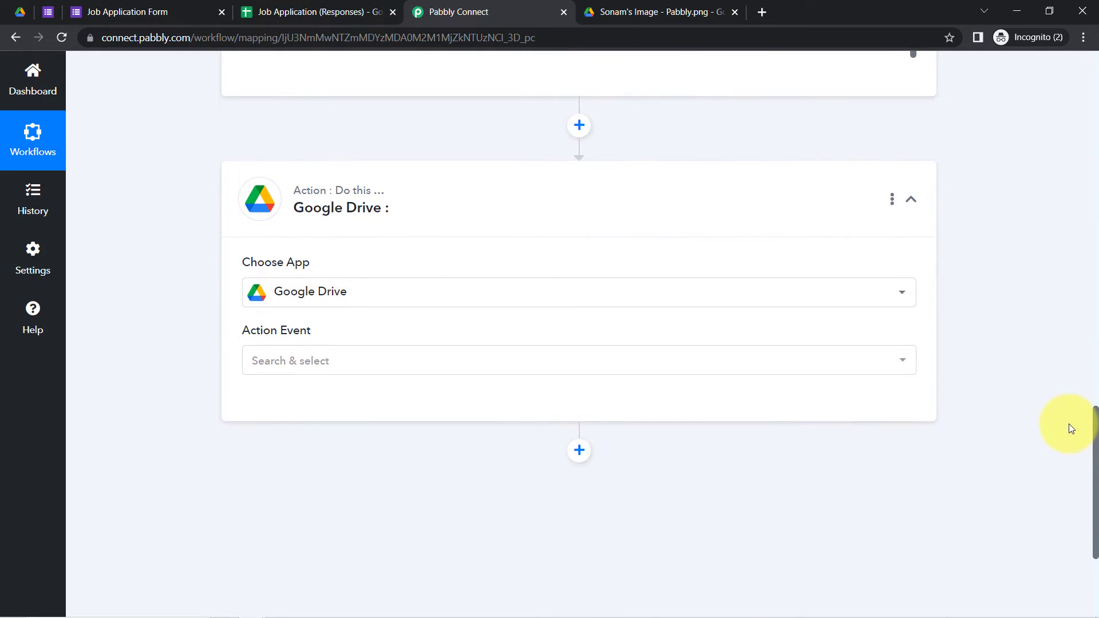
Step: Search 'cre' in the Google Drive action events and select Create a Sub Folder
scroll(1069, 424, down, 1)
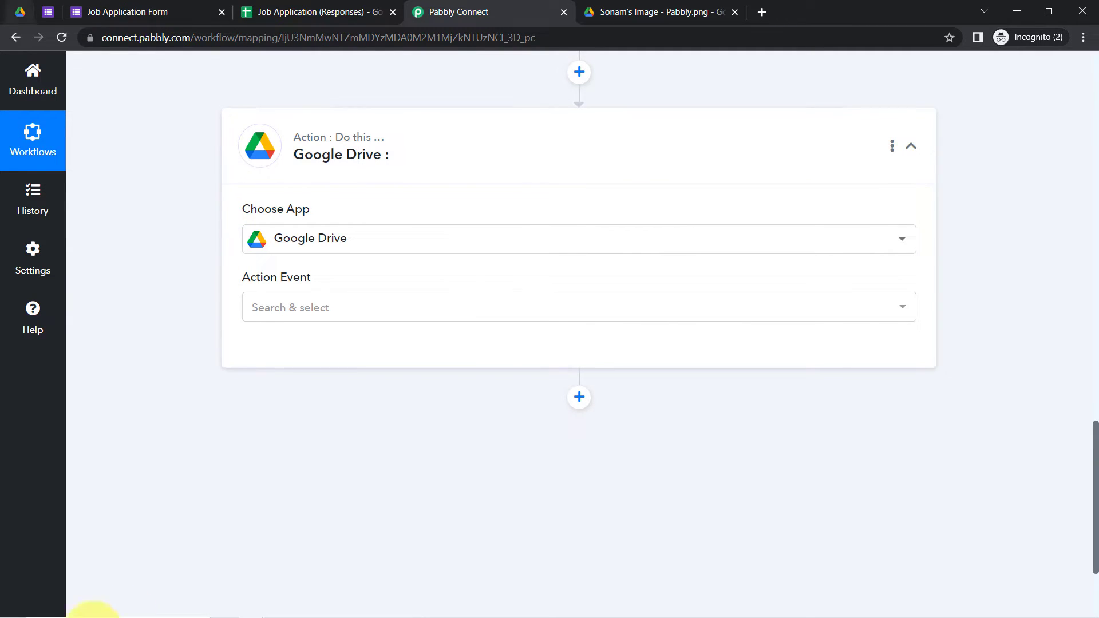
click(284, 310)
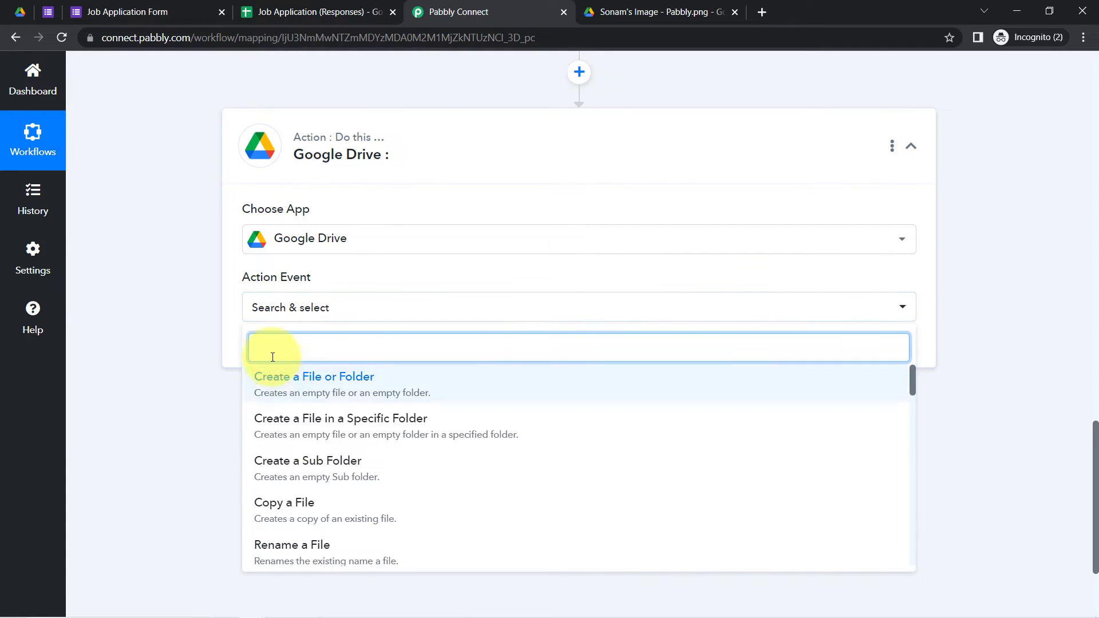
text(create)
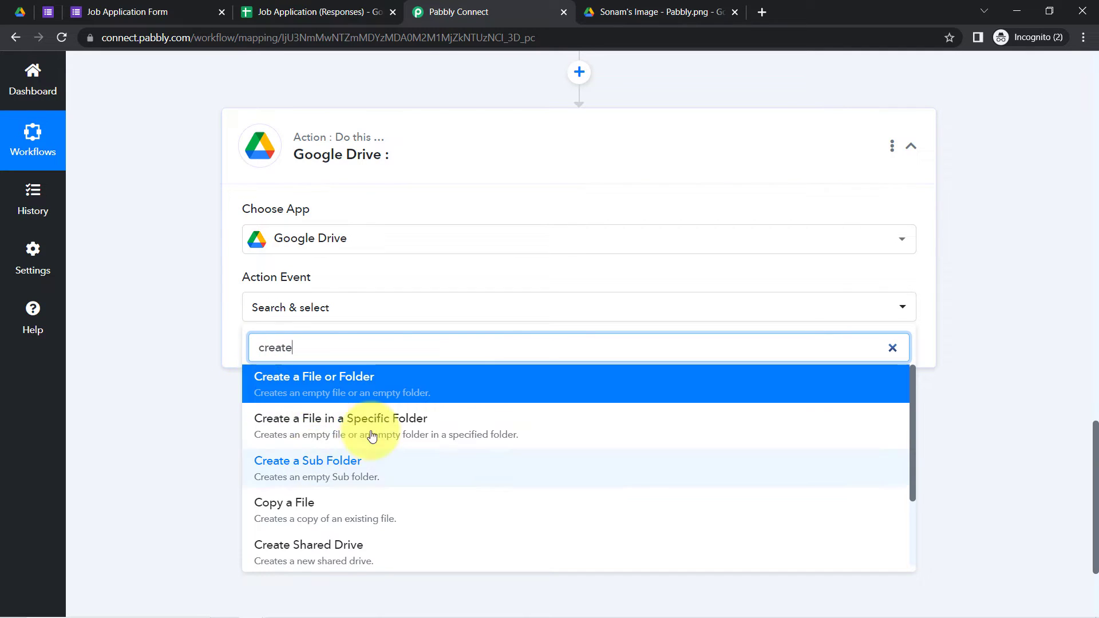
click(340, 469)
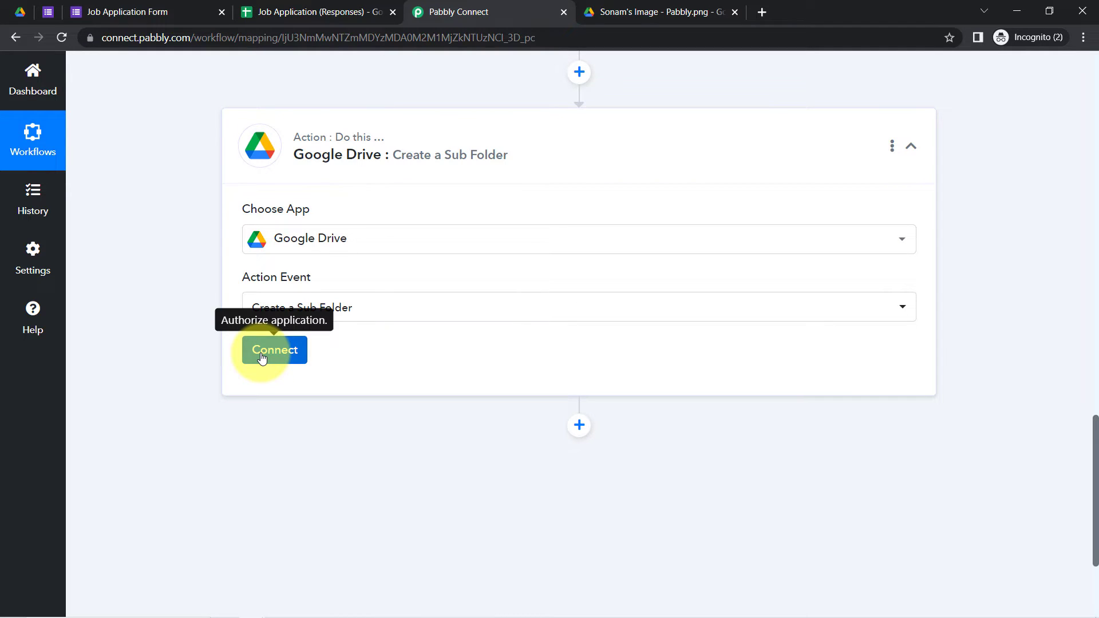
click(20, 12)
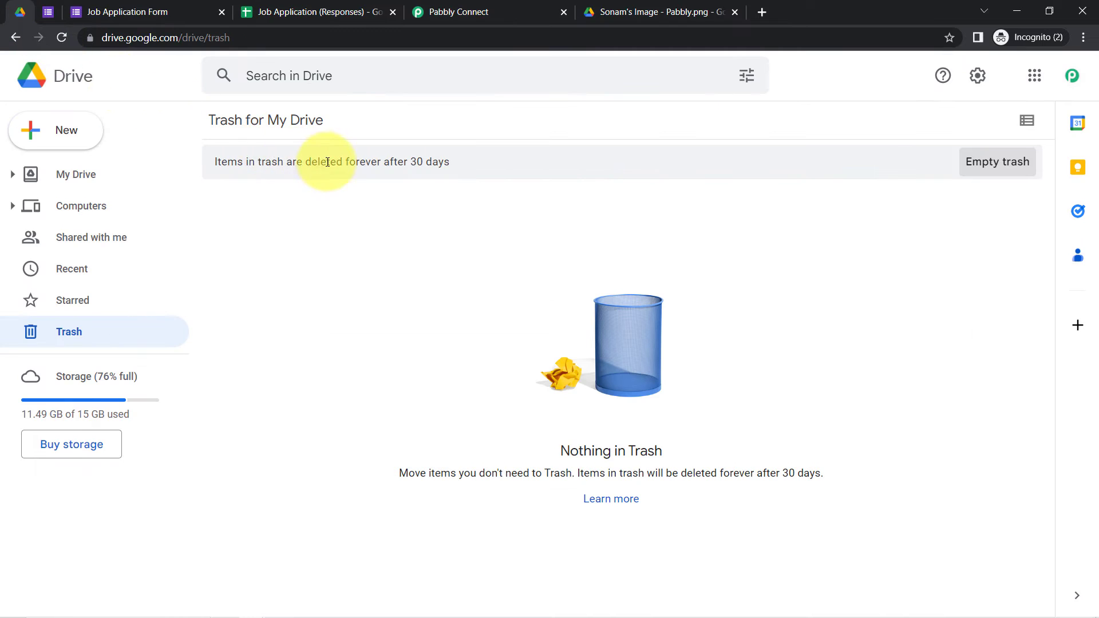
Step: Create a folder named 'Job Applicants Data' in My Drive after dismissing the storage warning
click(67, 174)
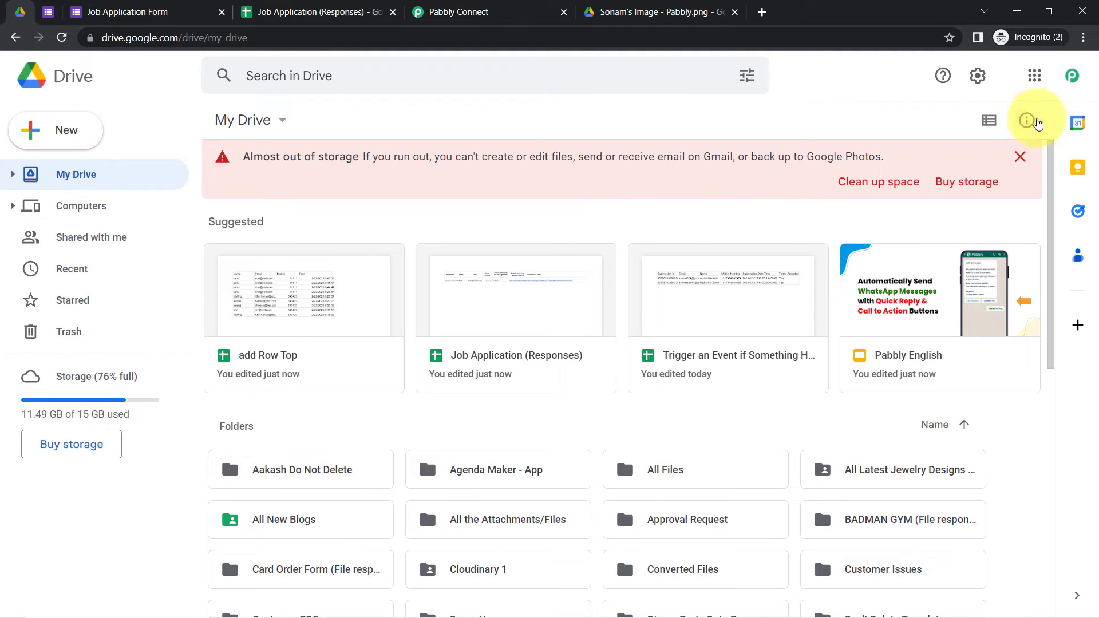
click(1020, 156)
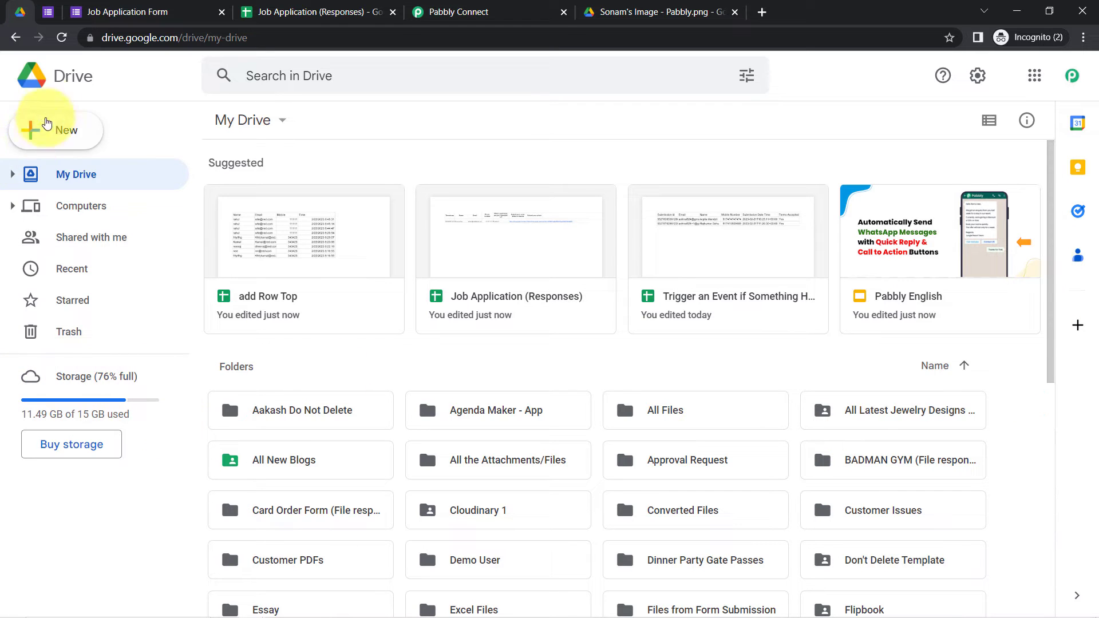
click(47, 124)
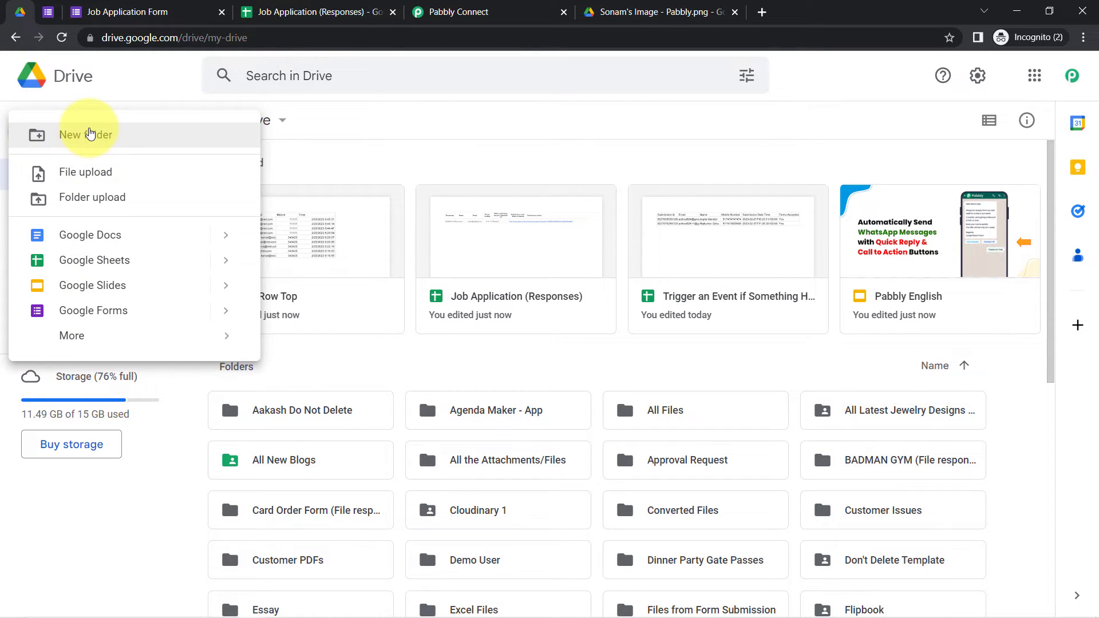
click(90, 134)
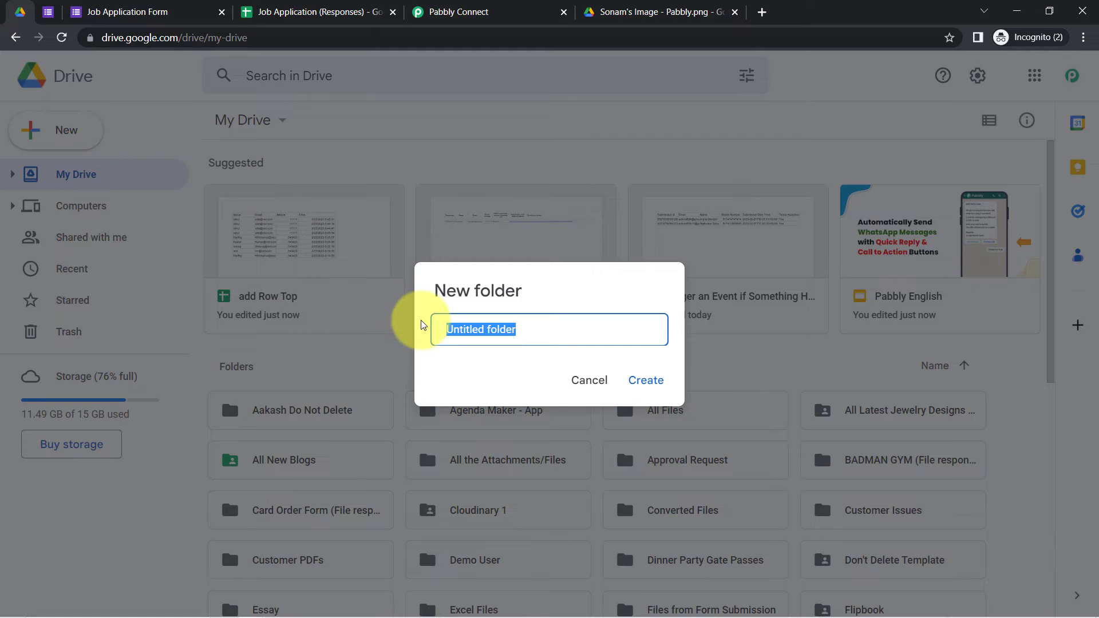
key(BackSpace)
text(Job)
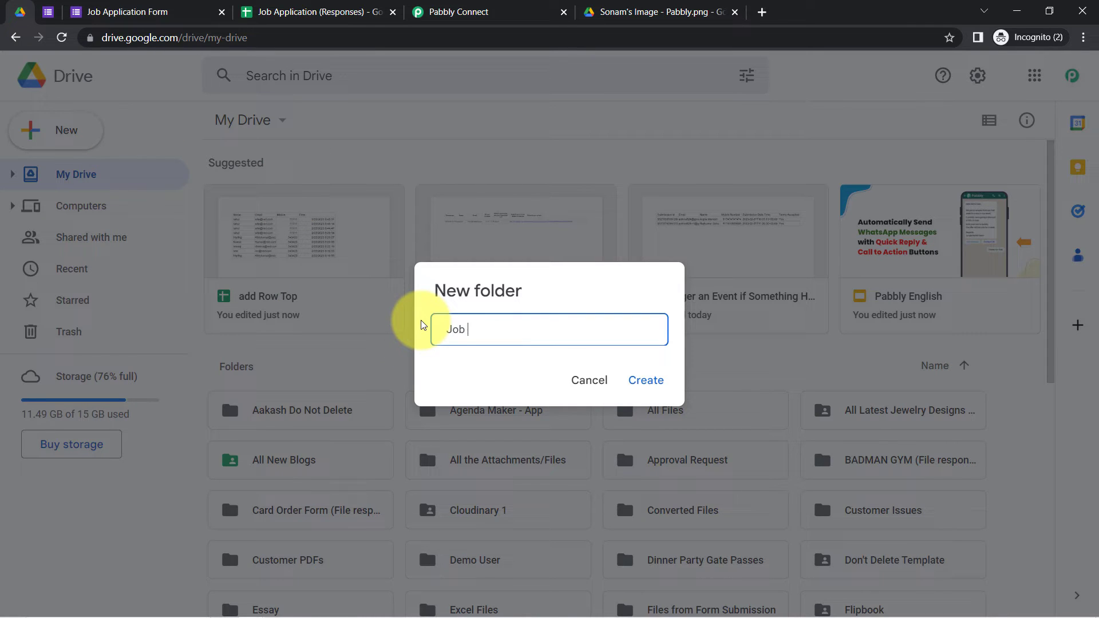
text( Applicants Data)
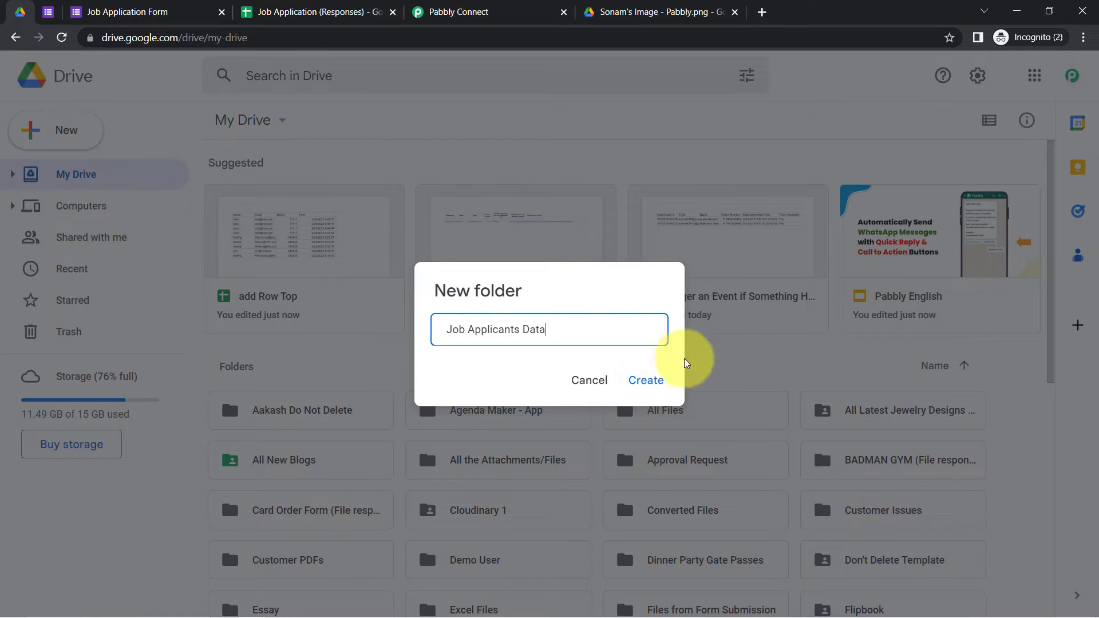
click(644, 382)
click(483, 13)
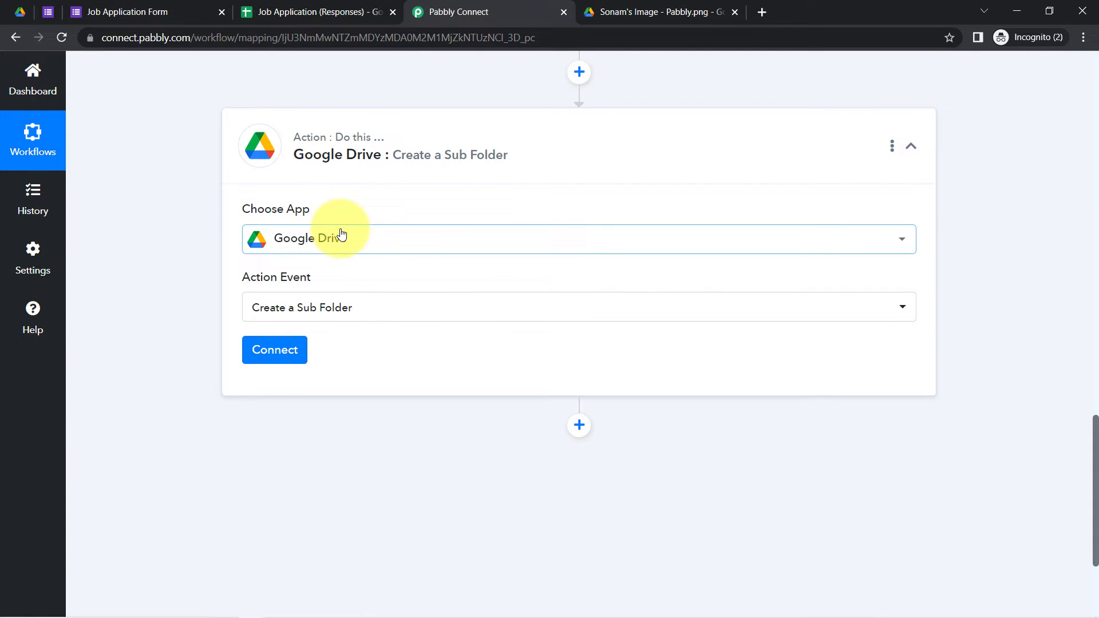
Step: Connect the Drive action through the existing Google Drive #1 connection and open the Folder list
click(280, 353)
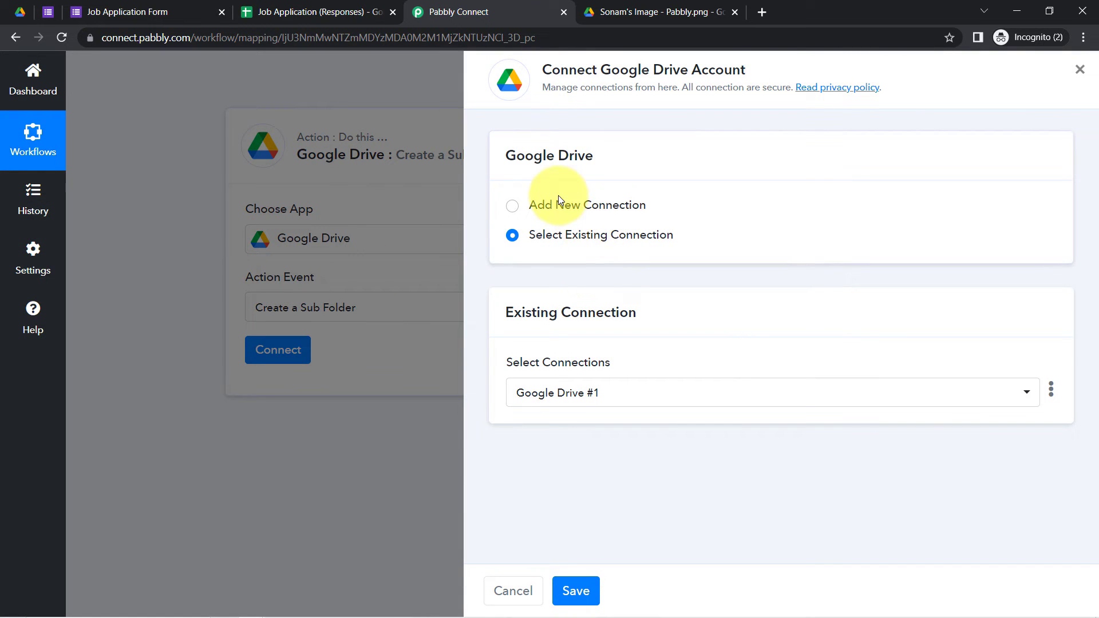
click(558, 198)
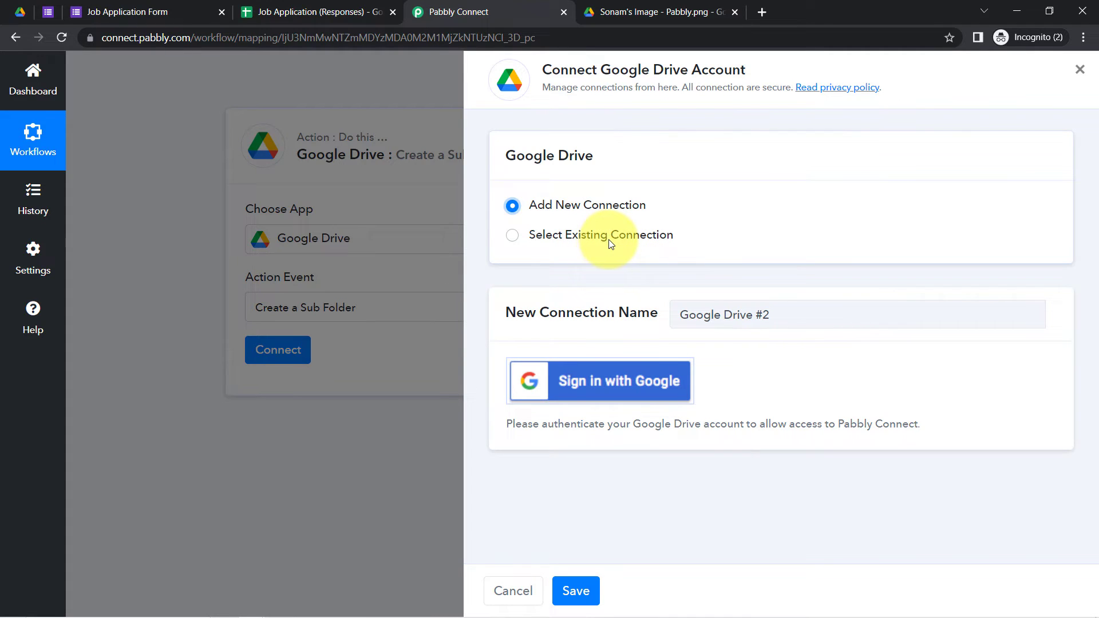
click(590, 235)
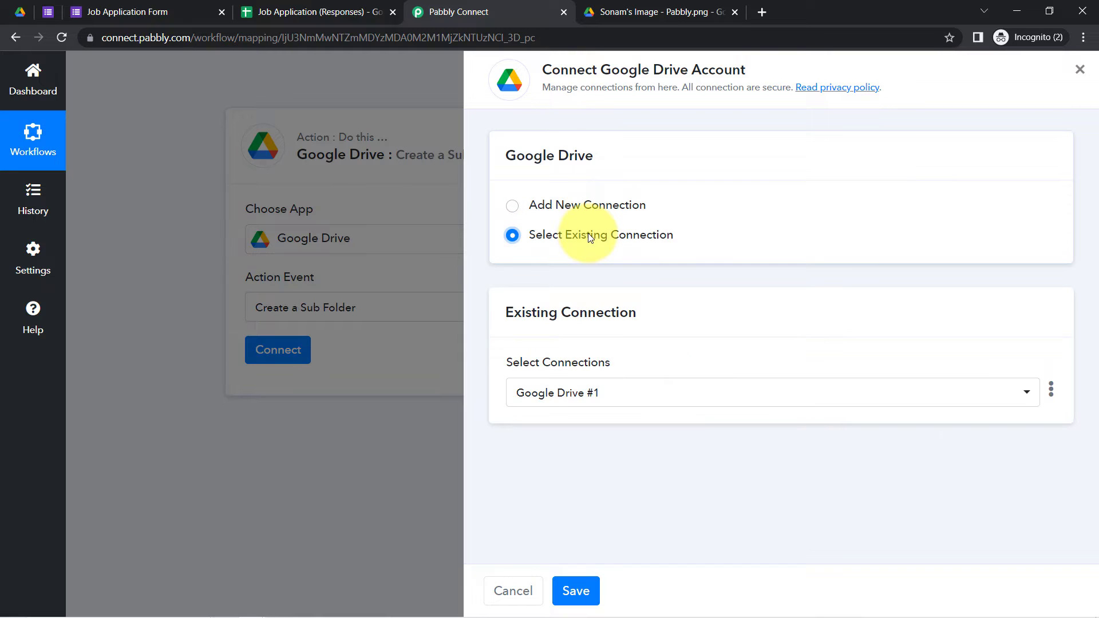
click(576, 591)
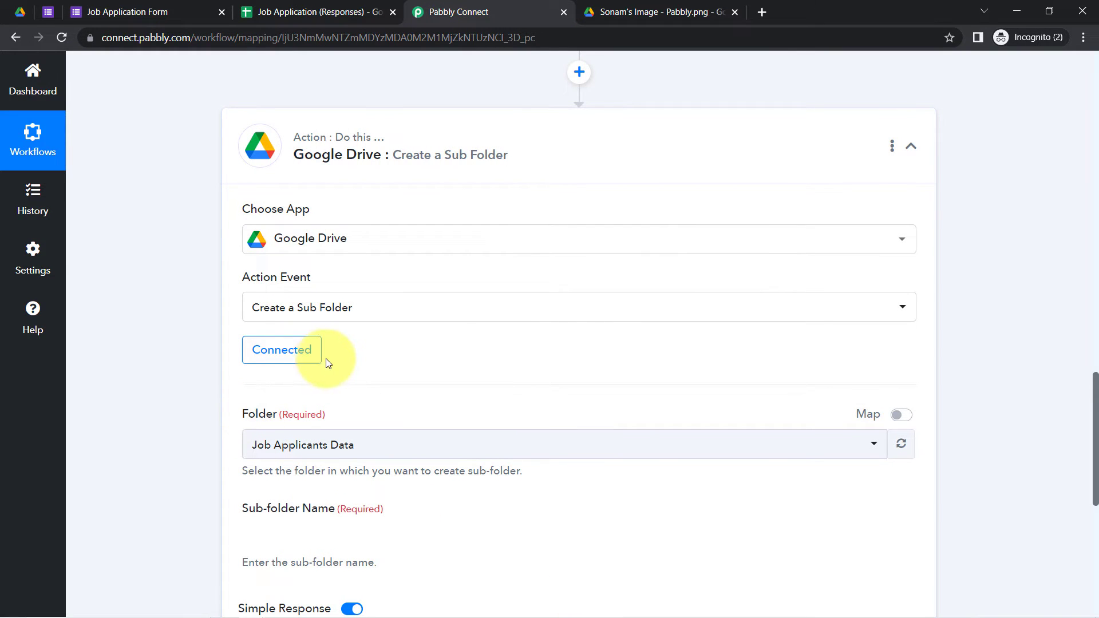
drag(1094, 410, 1082, 456)
click(324, 252)
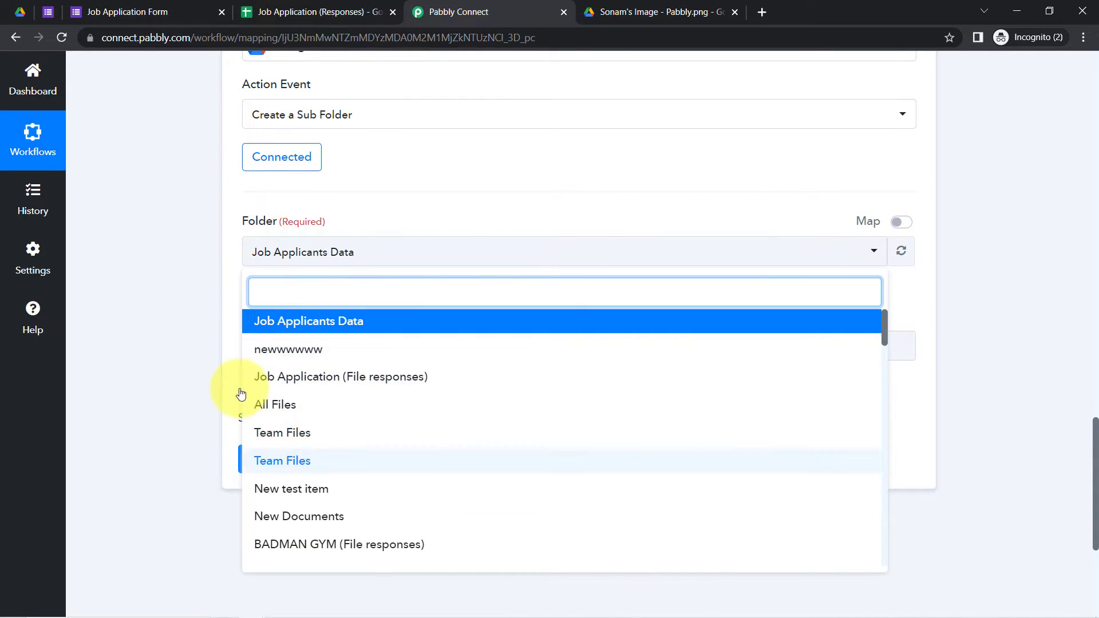
click(21, 11)
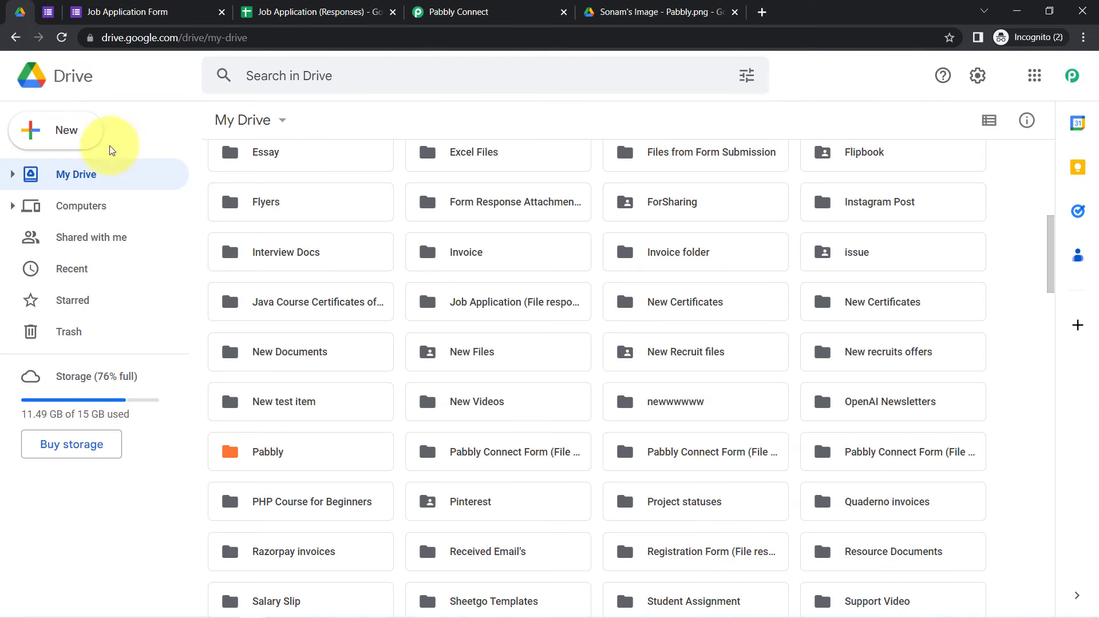
Step: Add a new My Drive folder named 'Job Applicants Documents' from the right-click menu
drag(1049, 255, 1042, 159)
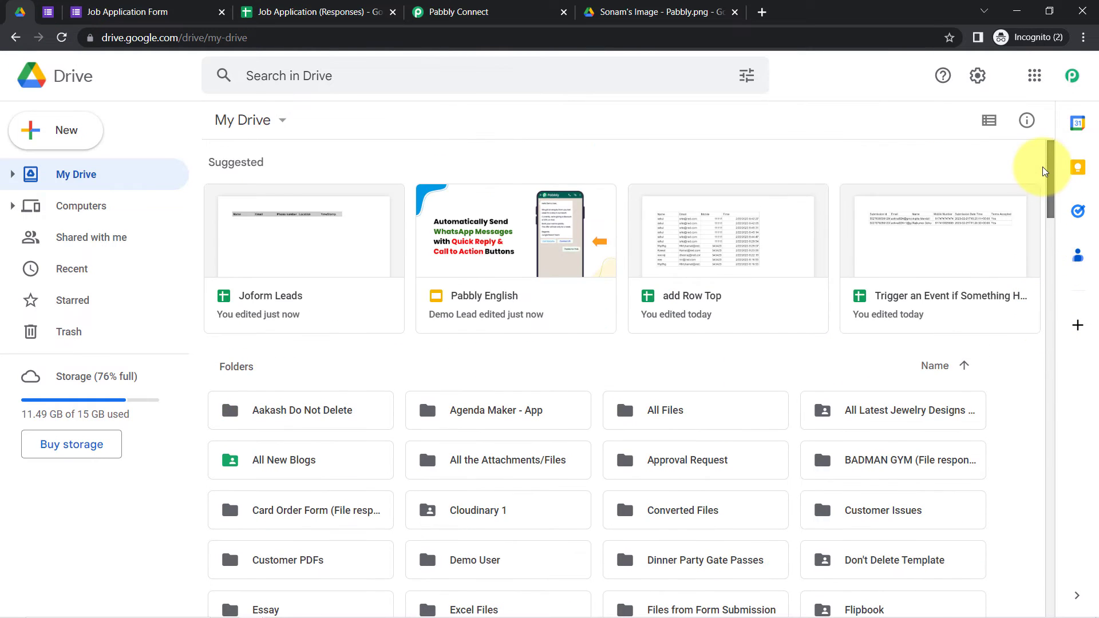
scroll(486, 393, down, 6)
click(472, 380)
right_click(472, 380)
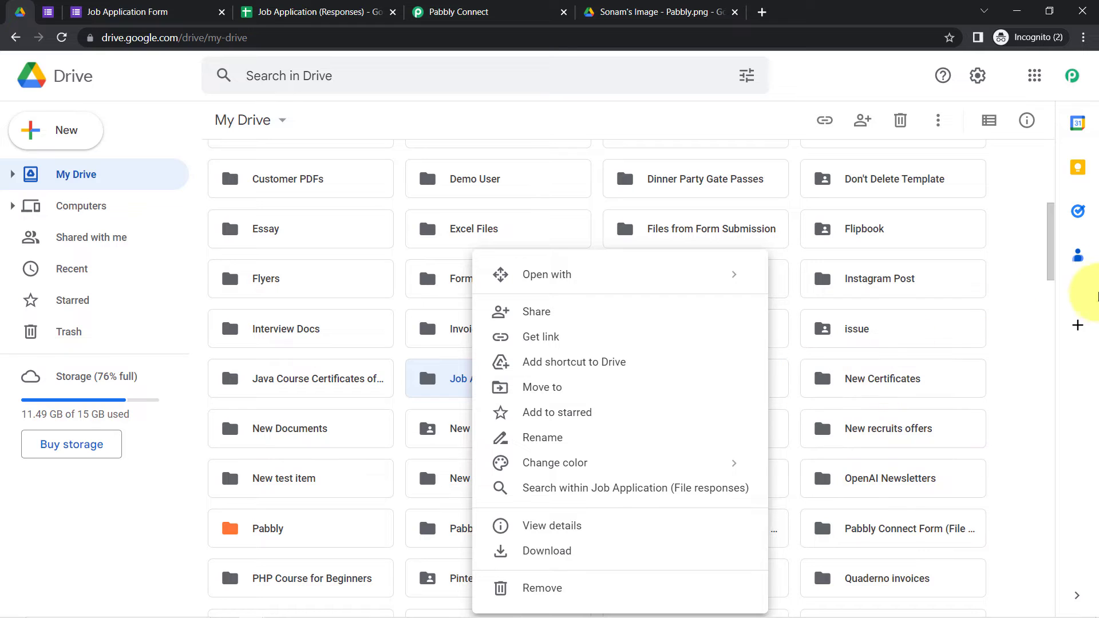
drag(1049, 255, 1042, 197)
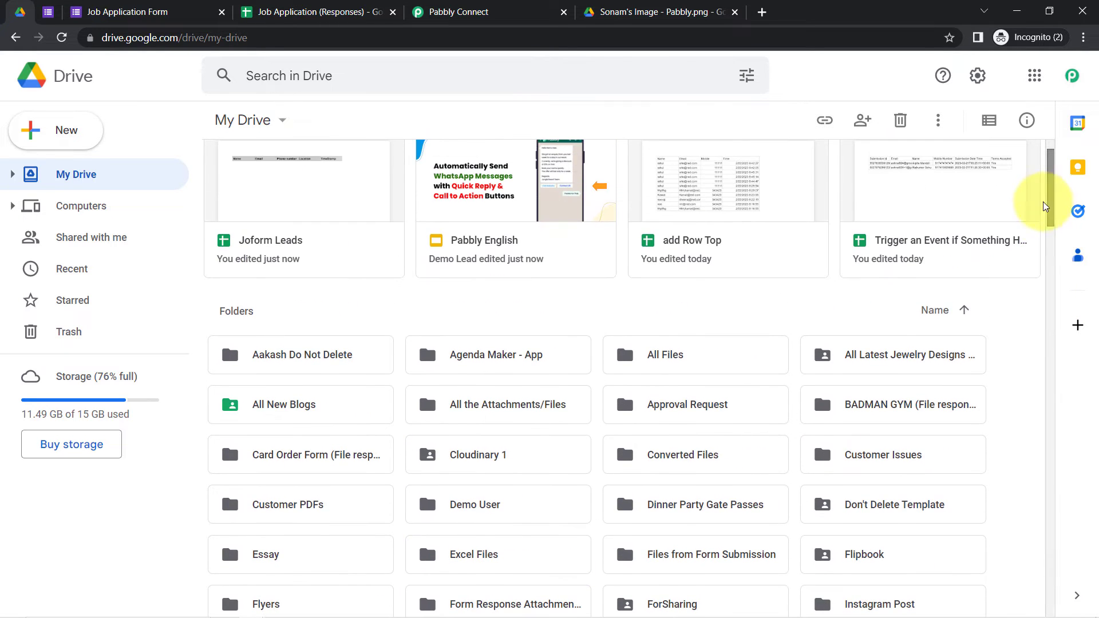
scroll(393, 304, down, 5)
right_click(394, 305)
click(444, 331)
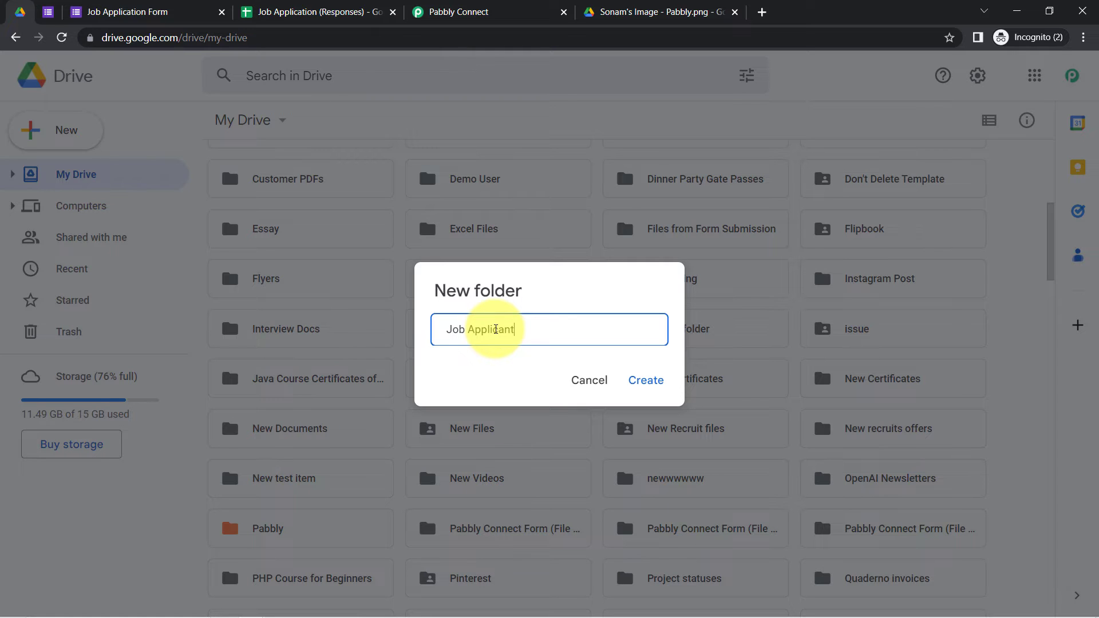
text(ts)
key(Return)
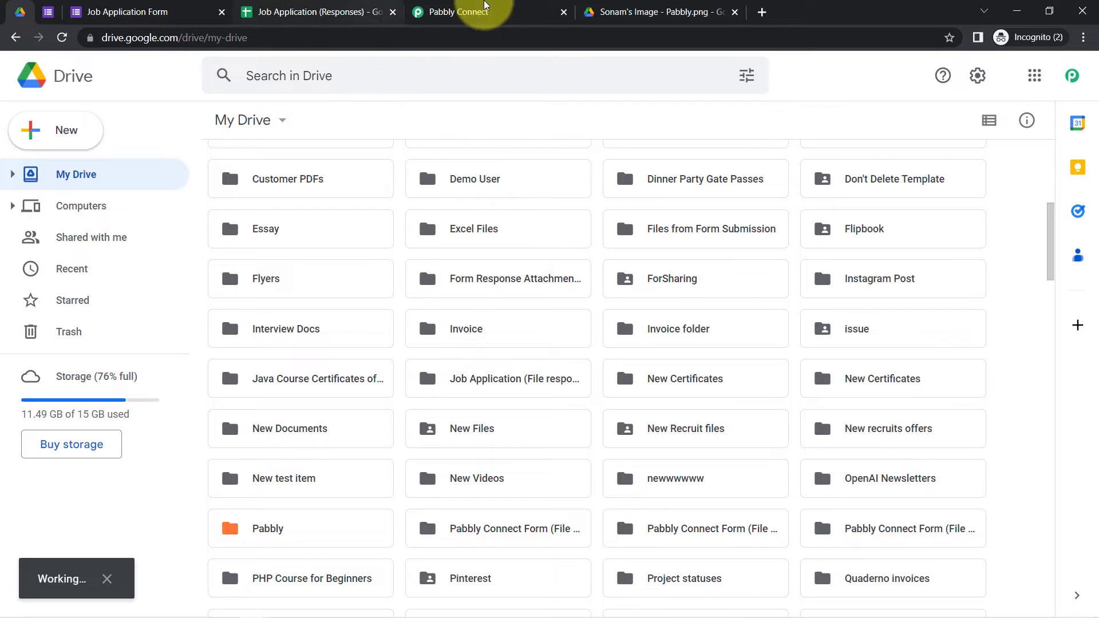
click(447, 12)
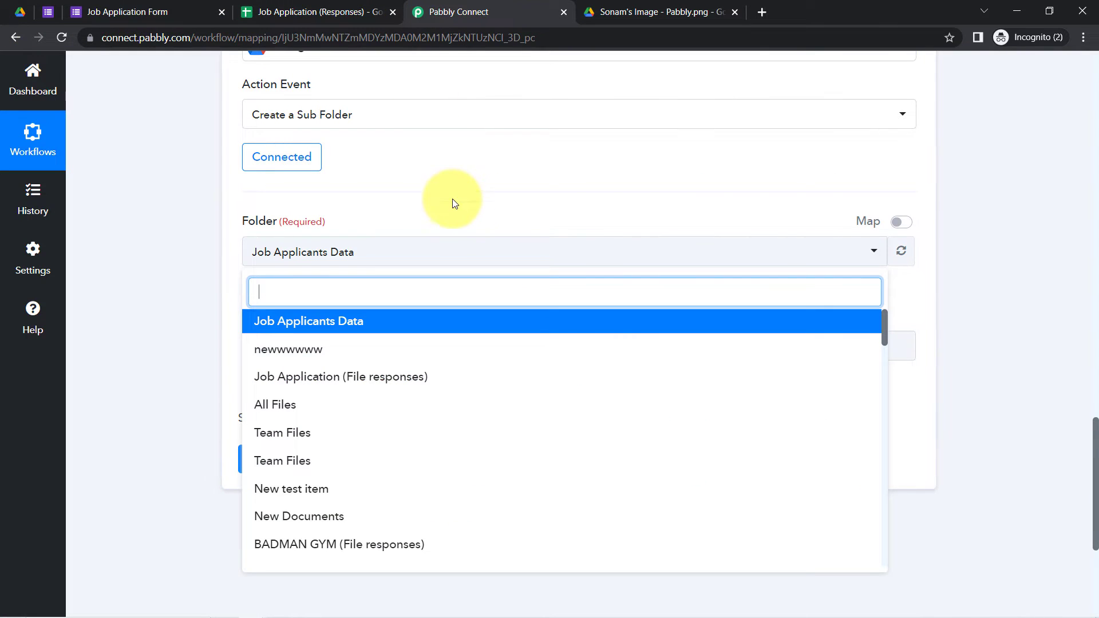
Step: Refresh the folder list and pick Job Applicants Documents as the parent folder
click(900, 253)
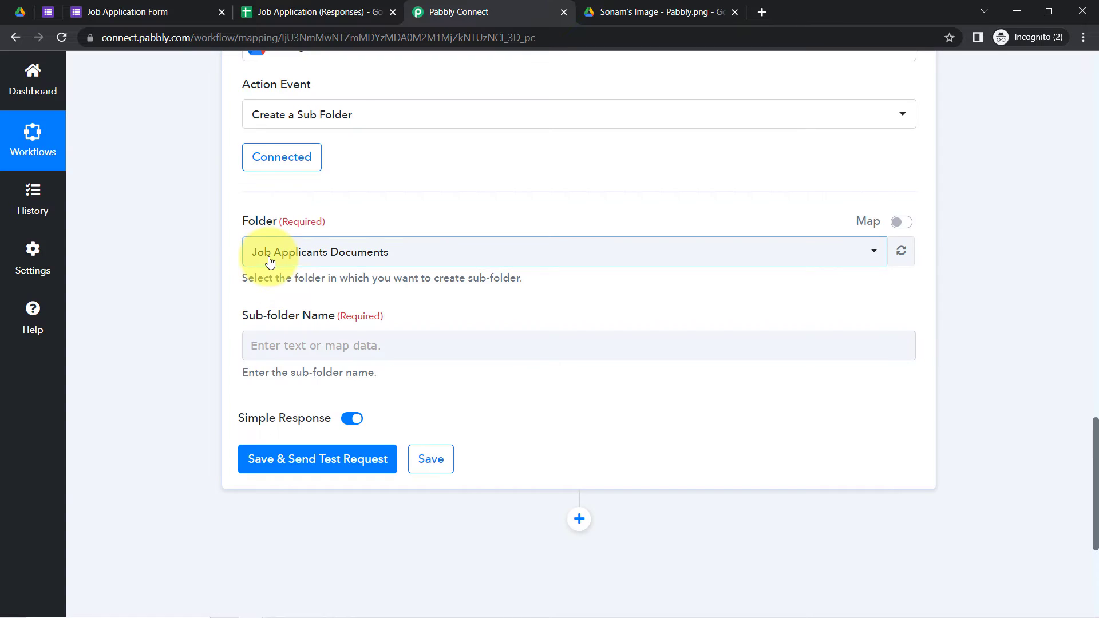
click(257, 252)
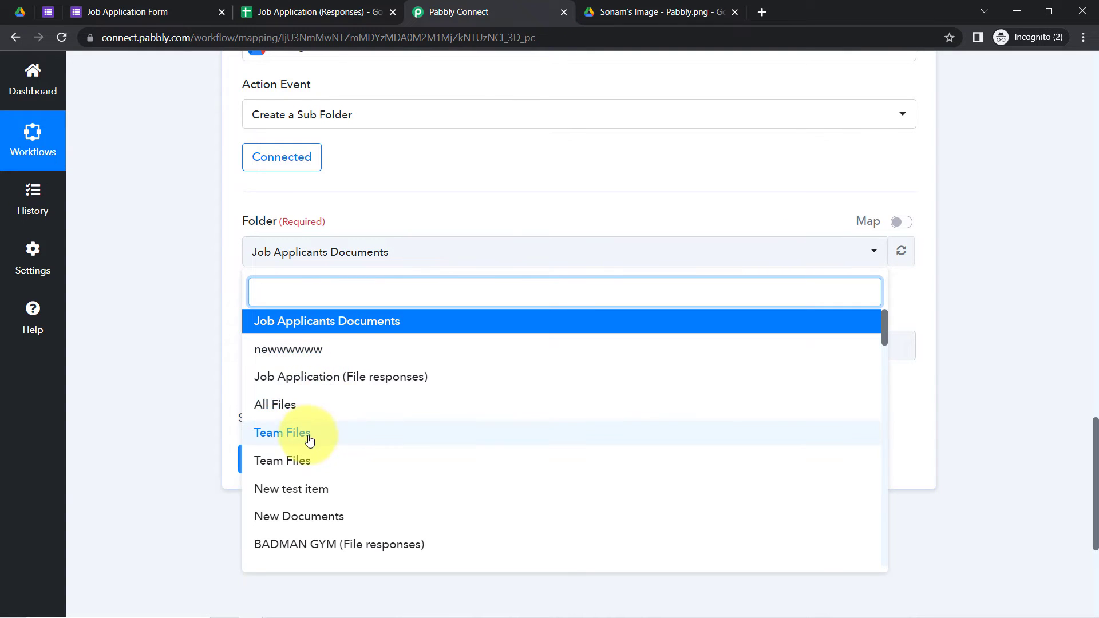
click(277, 331)
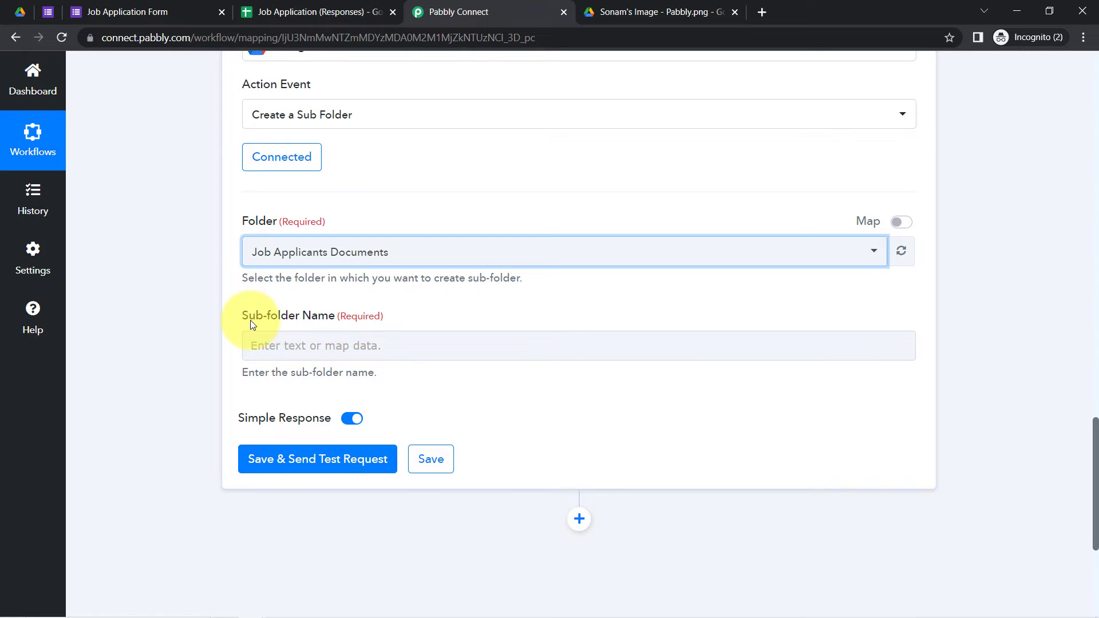
drag(250, 321, 289, 324)
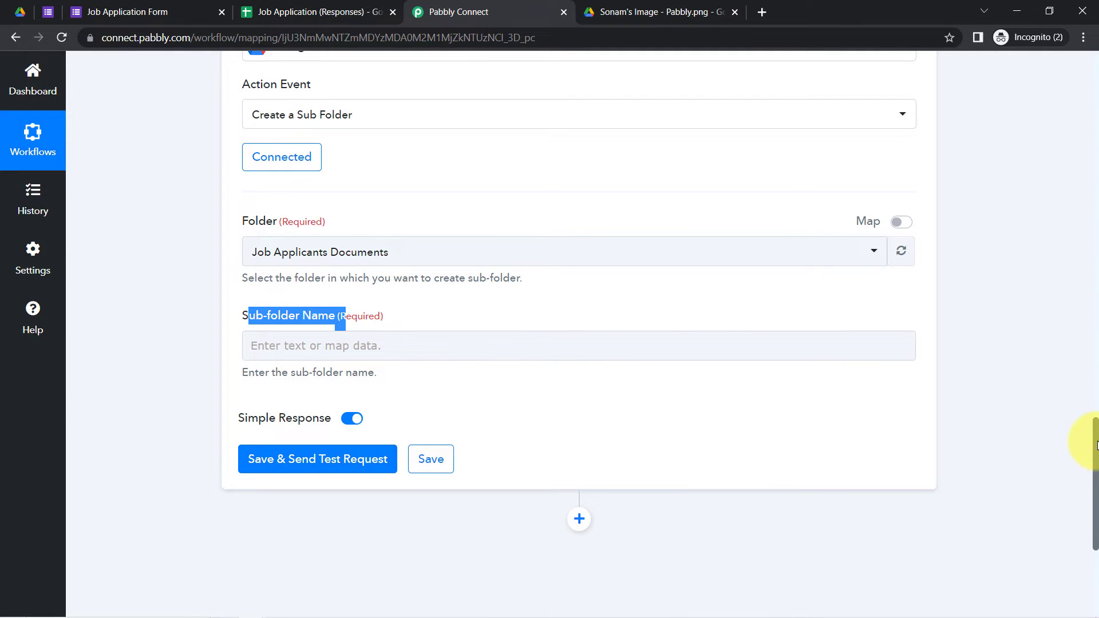
mouse_move(1096, 442)
mouse_down()
mouse_move(1075, 376)
mouse_move(1076, 441)
mouse_up()
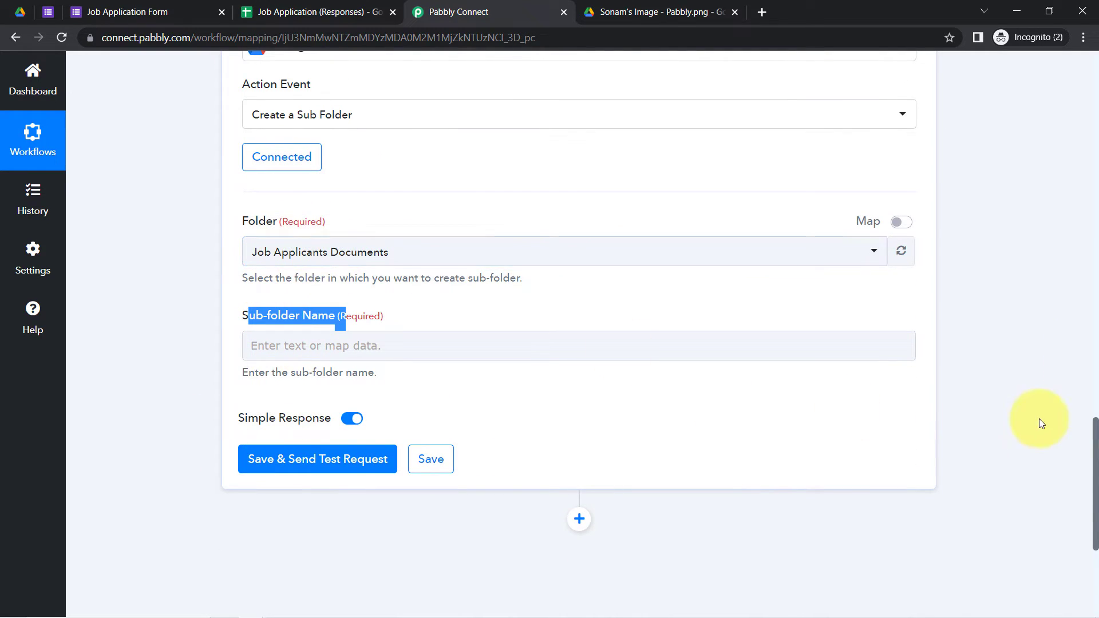
drag(1096, 435, 1082, 456)
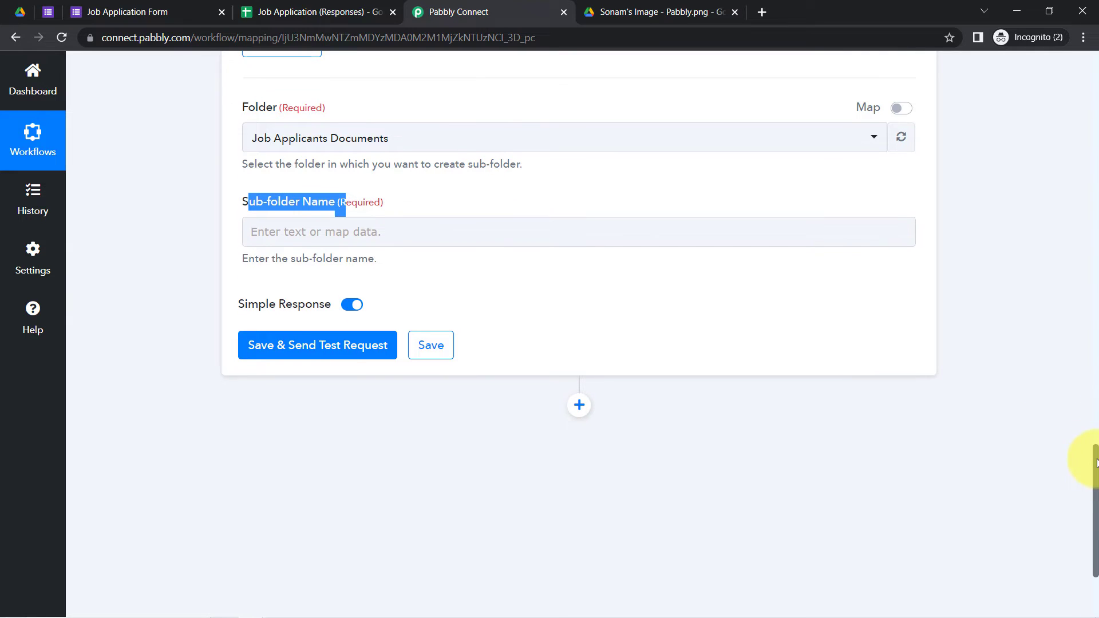
Step: Map Sub-folder Name to the Email field from Google Forms: New Response Received, found by searching '@'
click(287, 235)
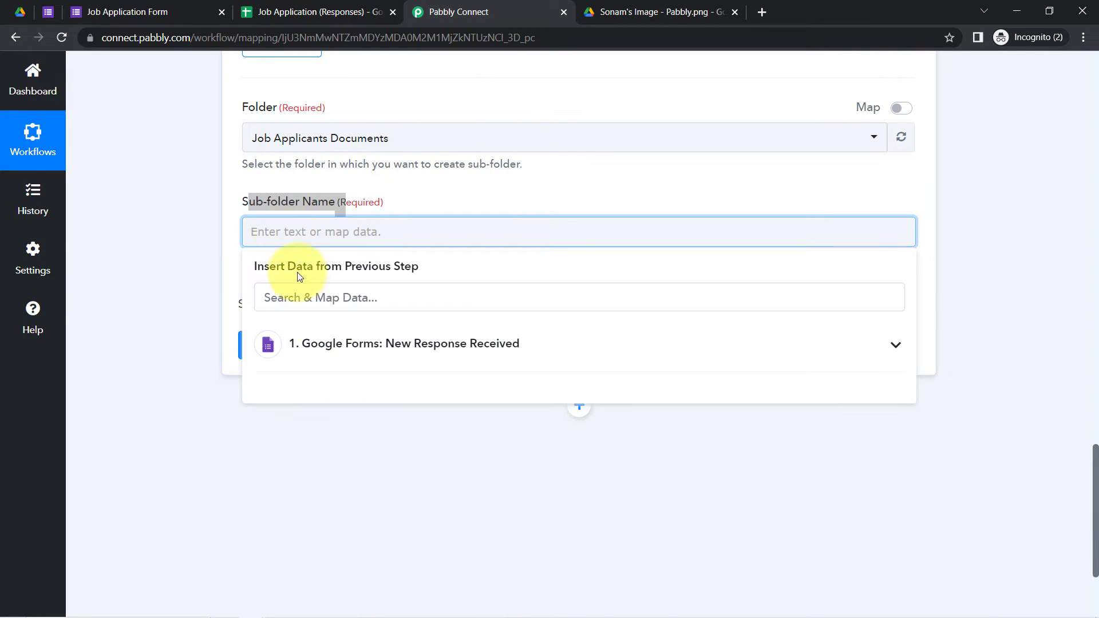
click(319, 346)
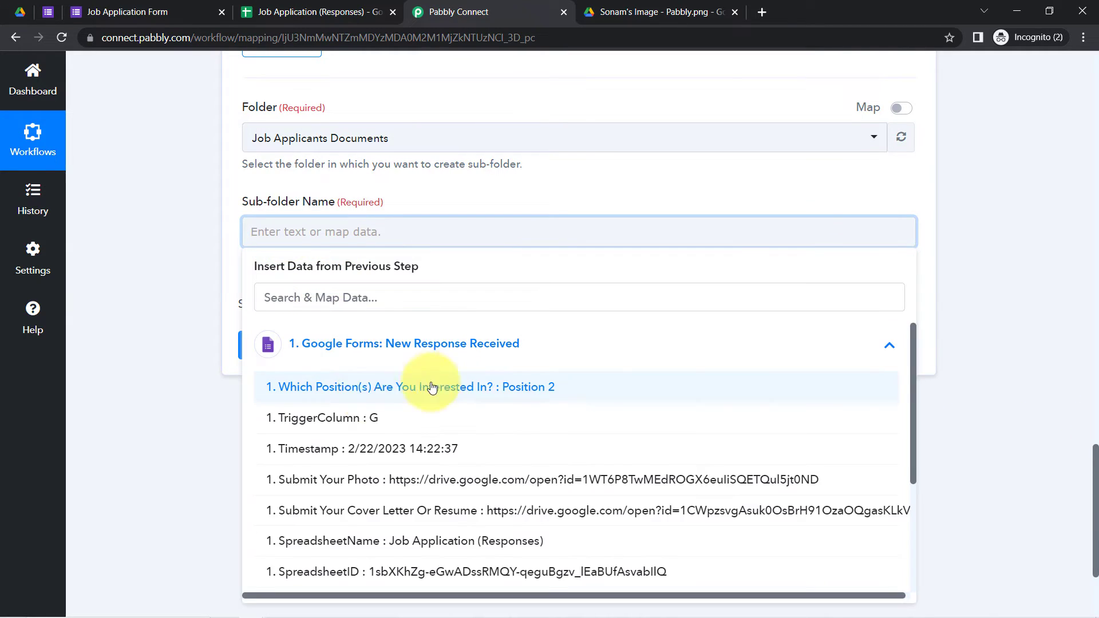
click(317, 295)
text(@)
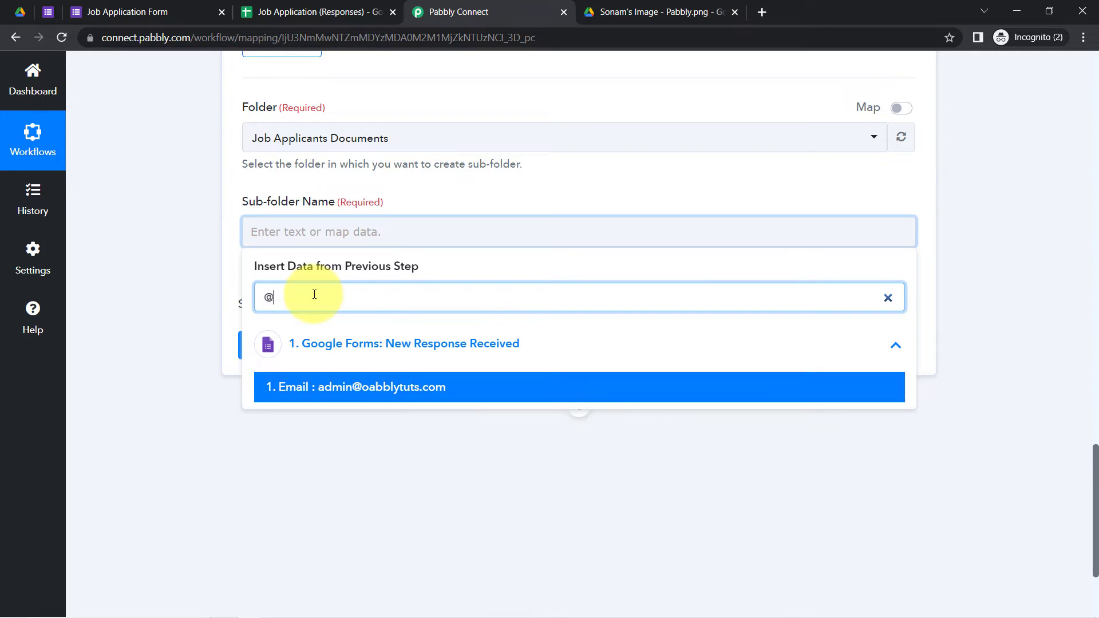
click(351, 385)
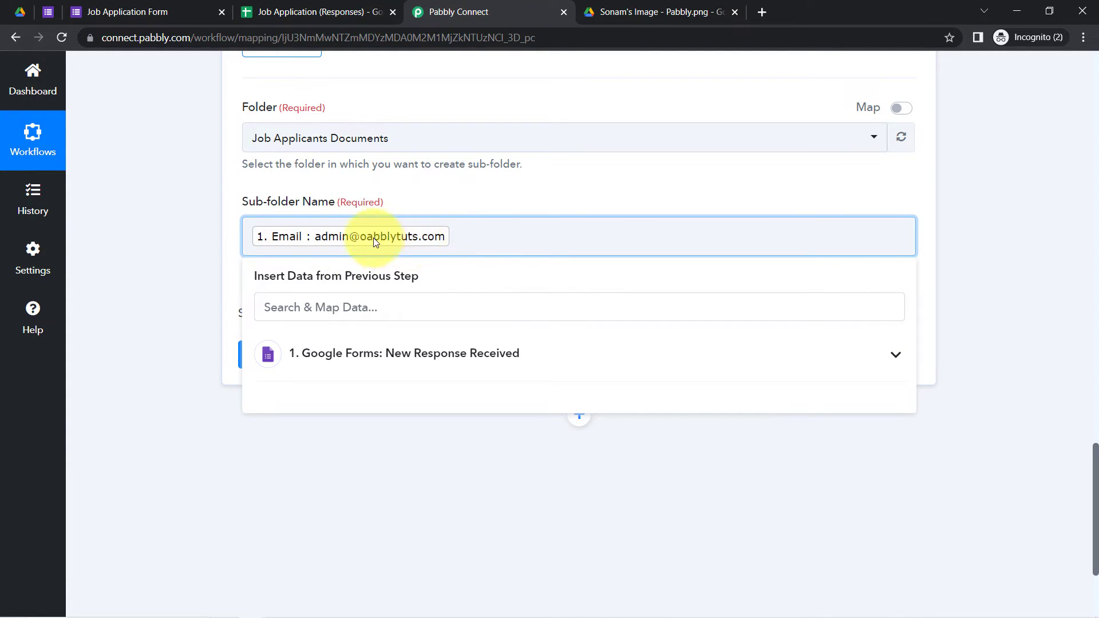
click(226, 273)
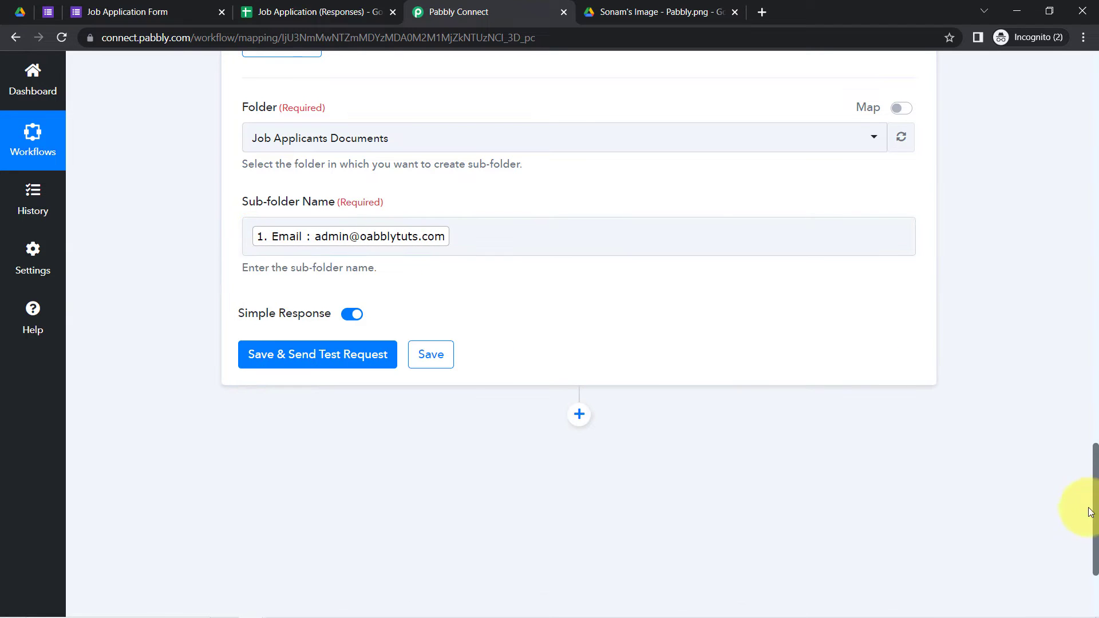
drag(1084, 518, 1080, 268)
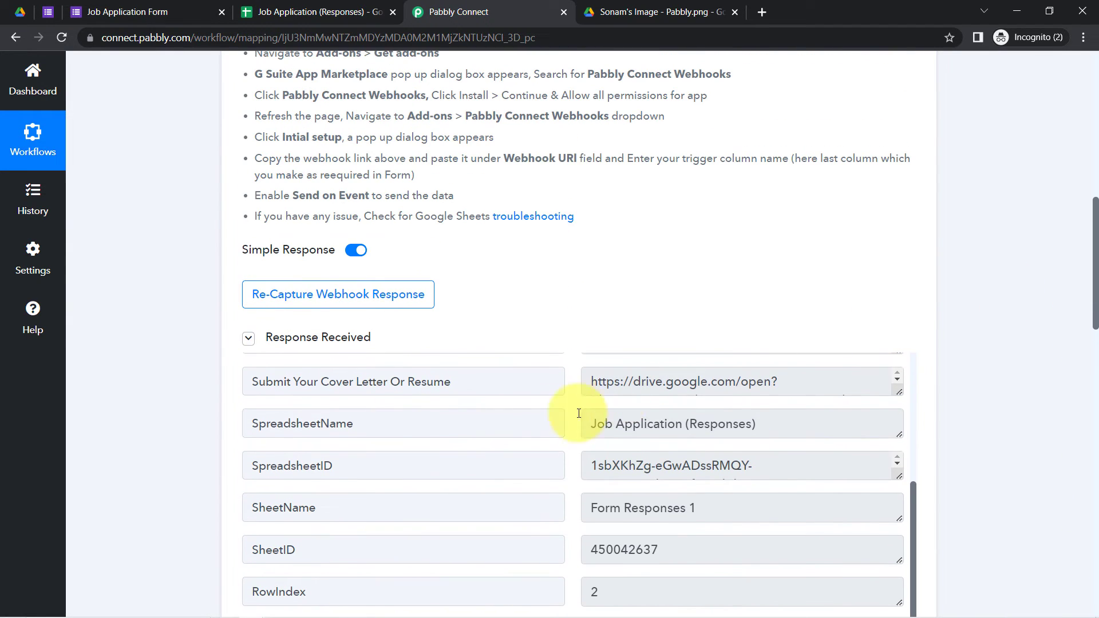
Step: Start re-capturing the webhook response and fix the misspelled email domain in cell C2
click(279, 289)
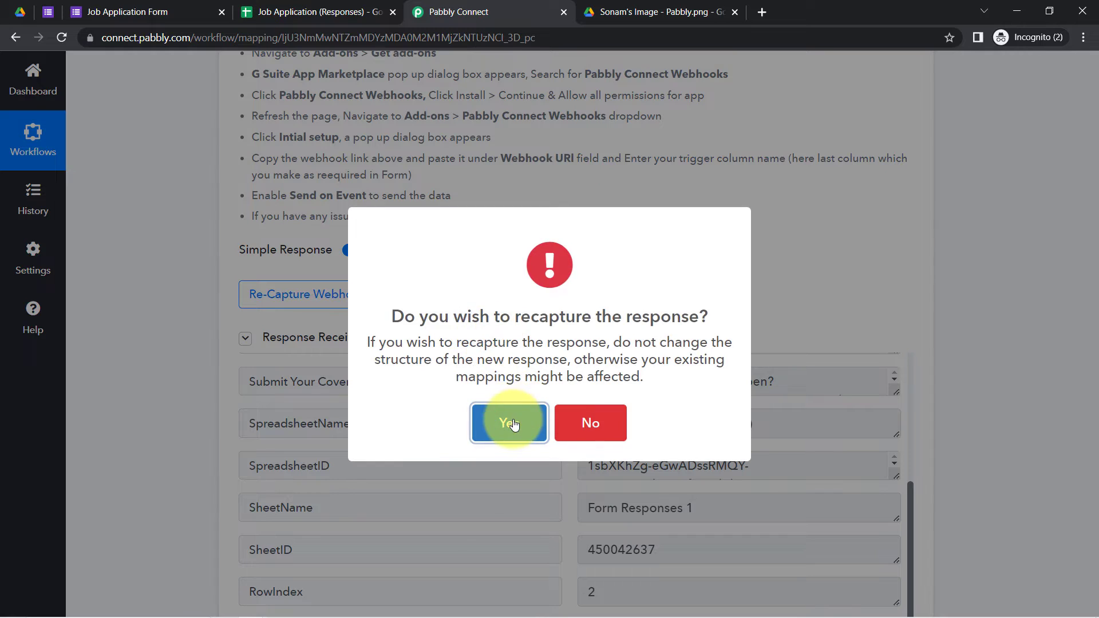
click(505, 422)
click(322, 10)
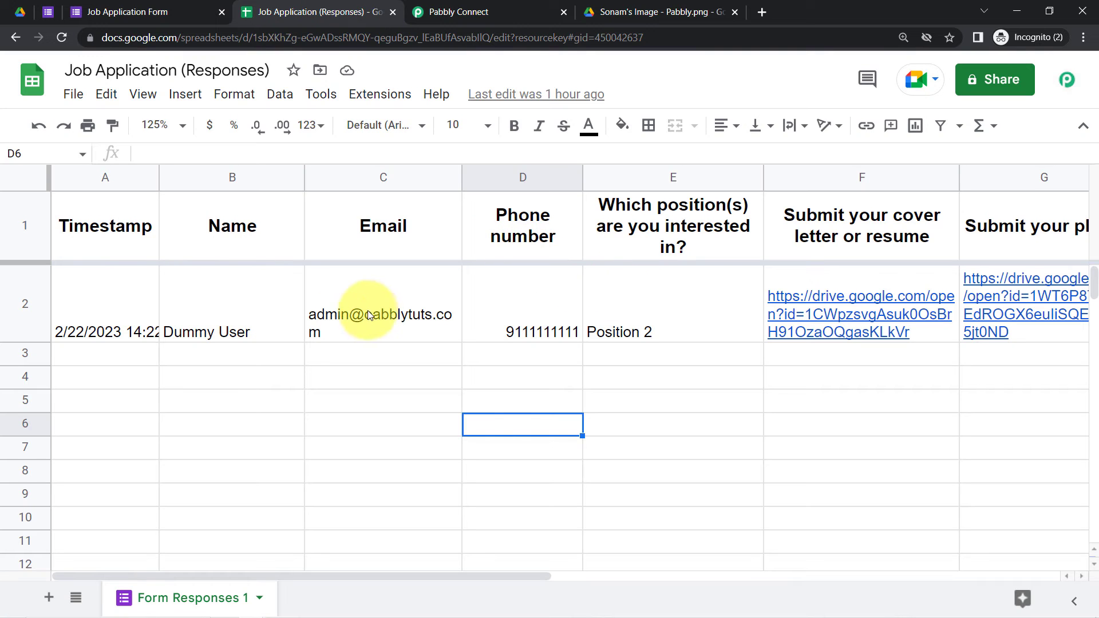
double_click(352, 315)
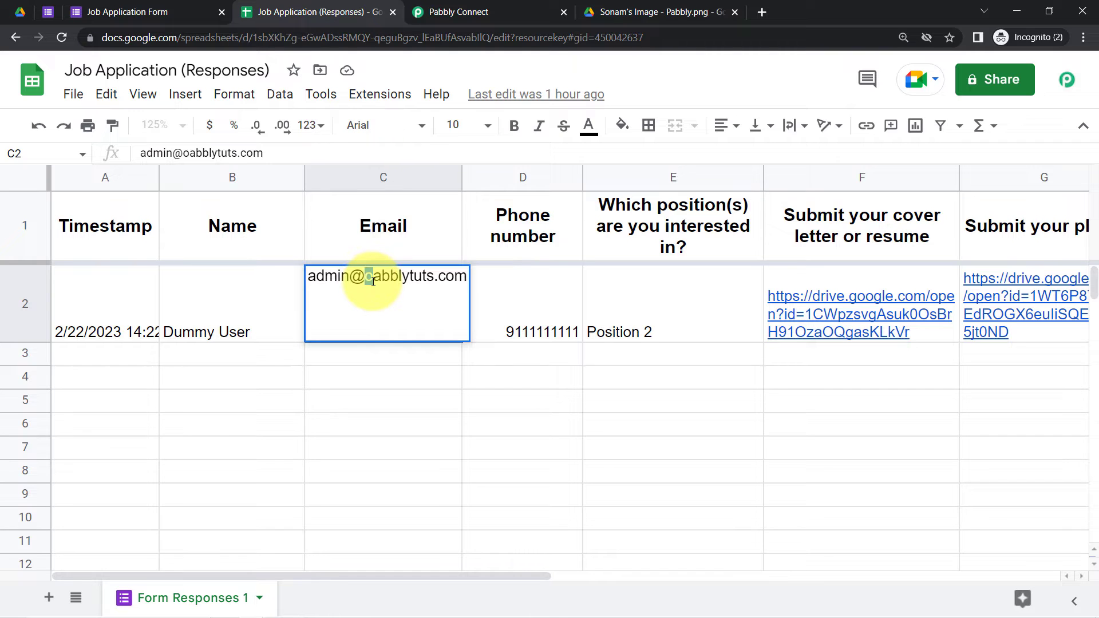
text(p)
click(356, 380)
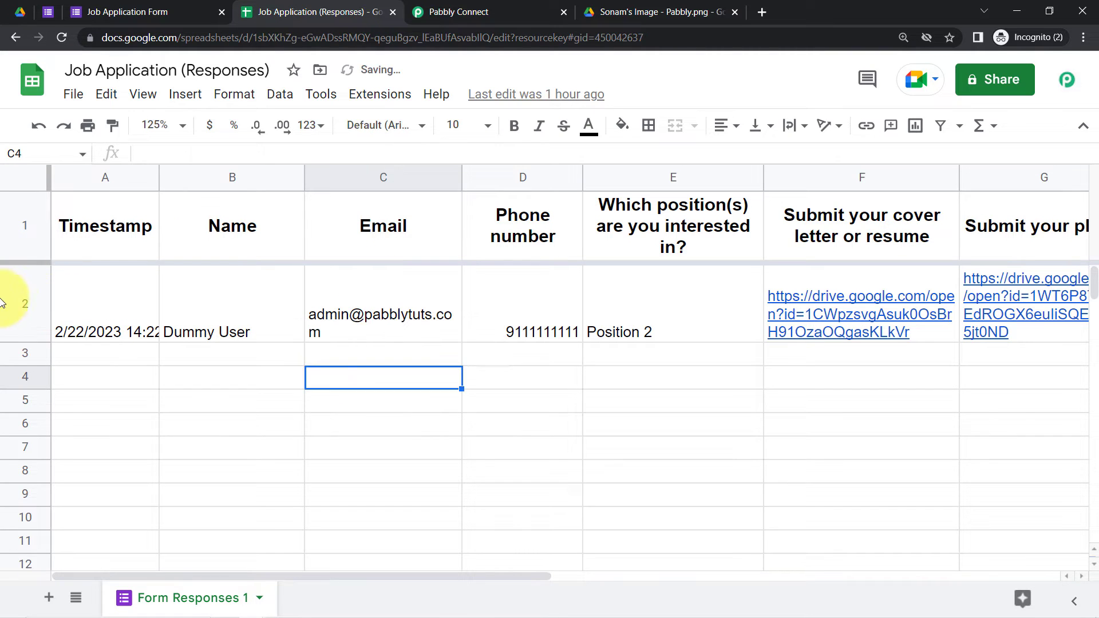
Step: Resend the row with Send Test from Pabbly Connect Webhooks > Initial Setup
click(378, 103)
mouse_move(431, 336)
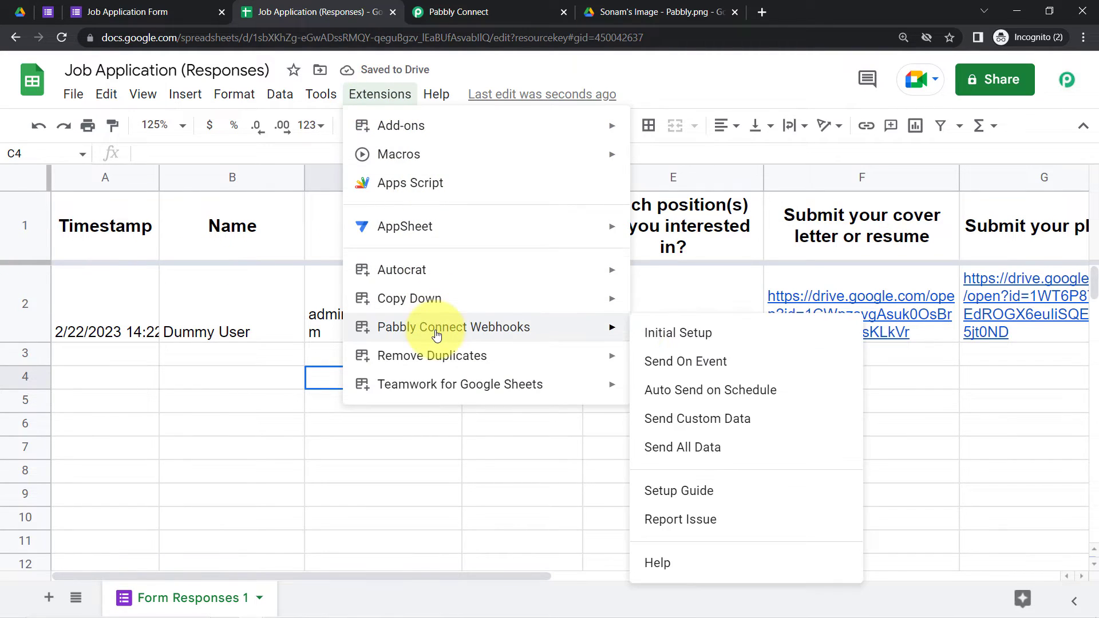
click(715, 339)
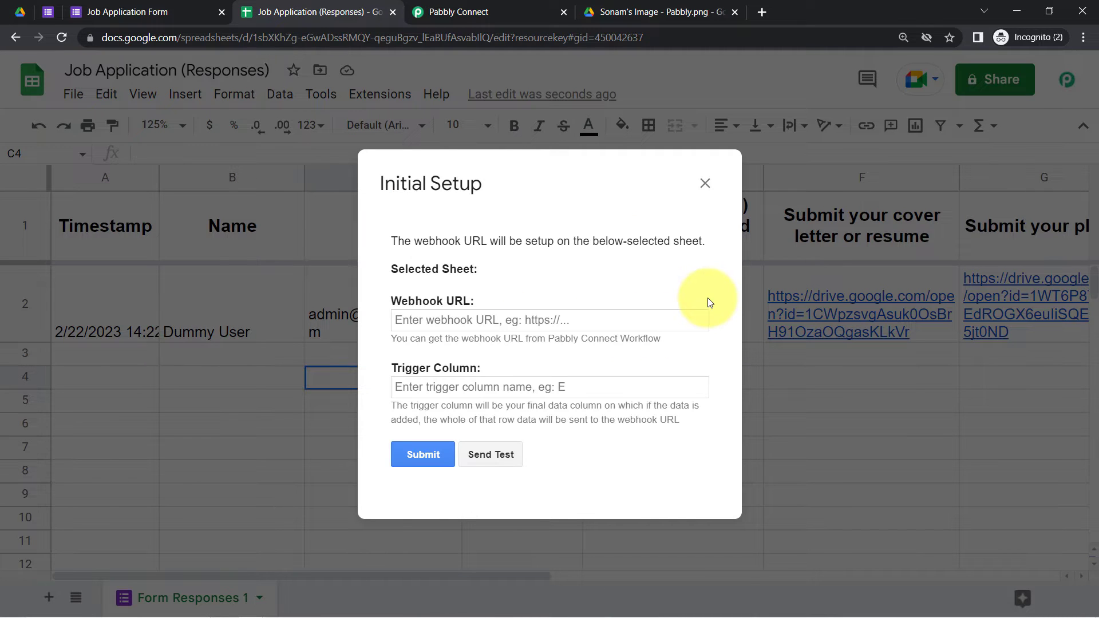
click(439, 6)
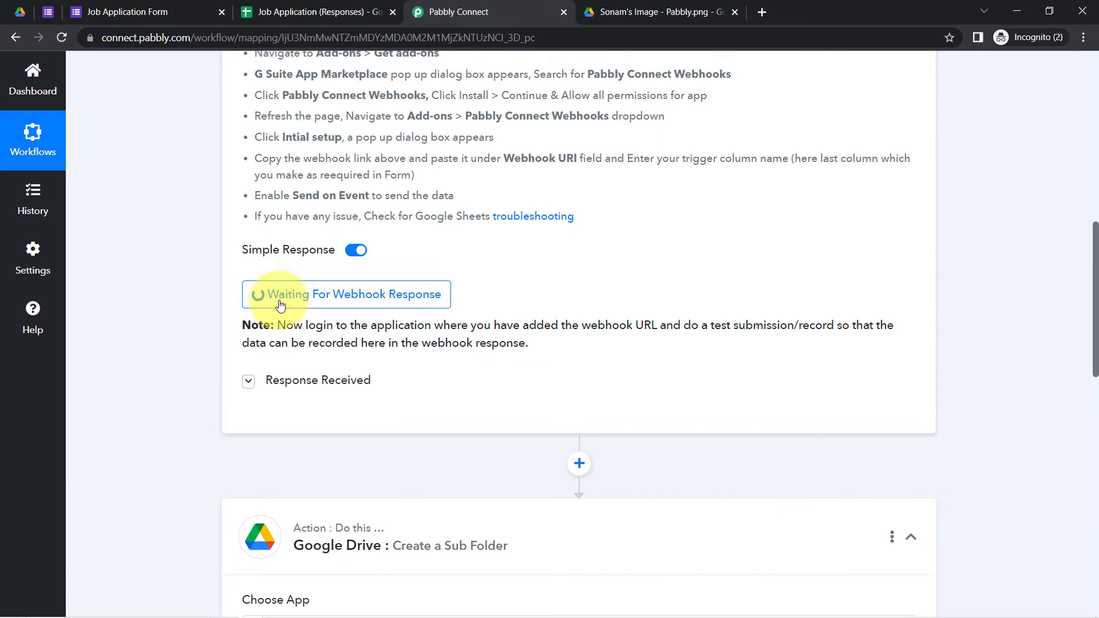
click(23, 13)
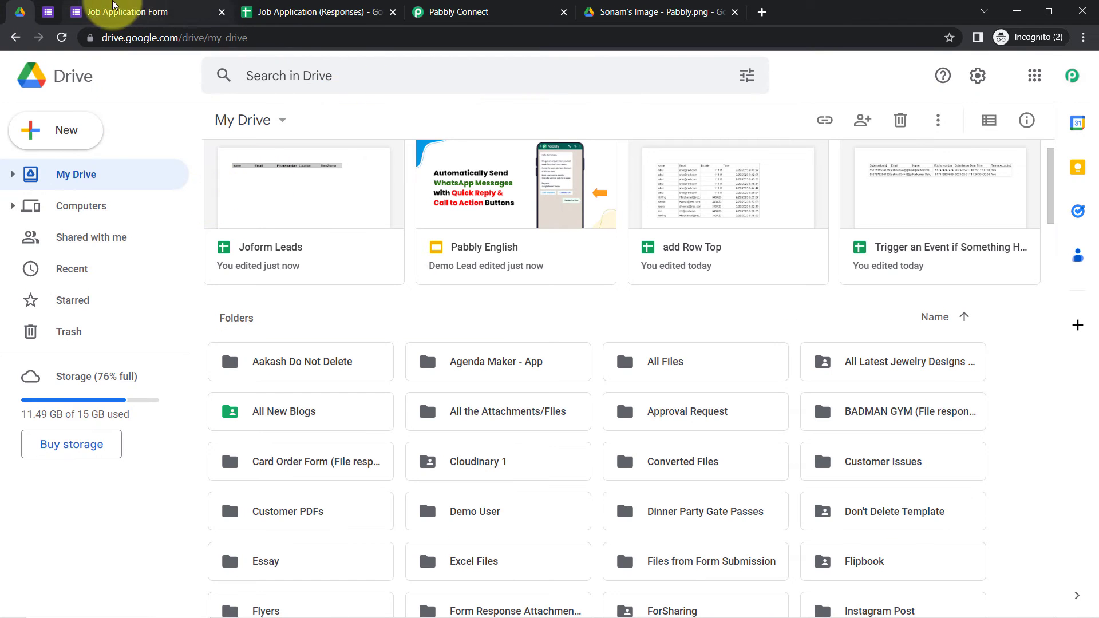
click(482, 6)
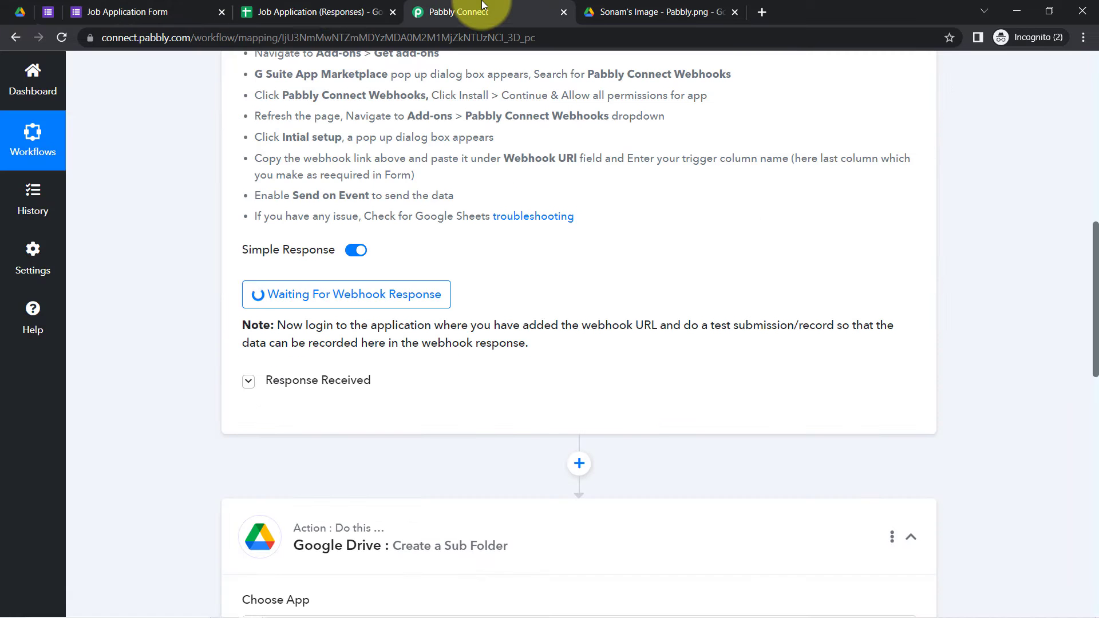
click(315, 11)
click(495, 454)
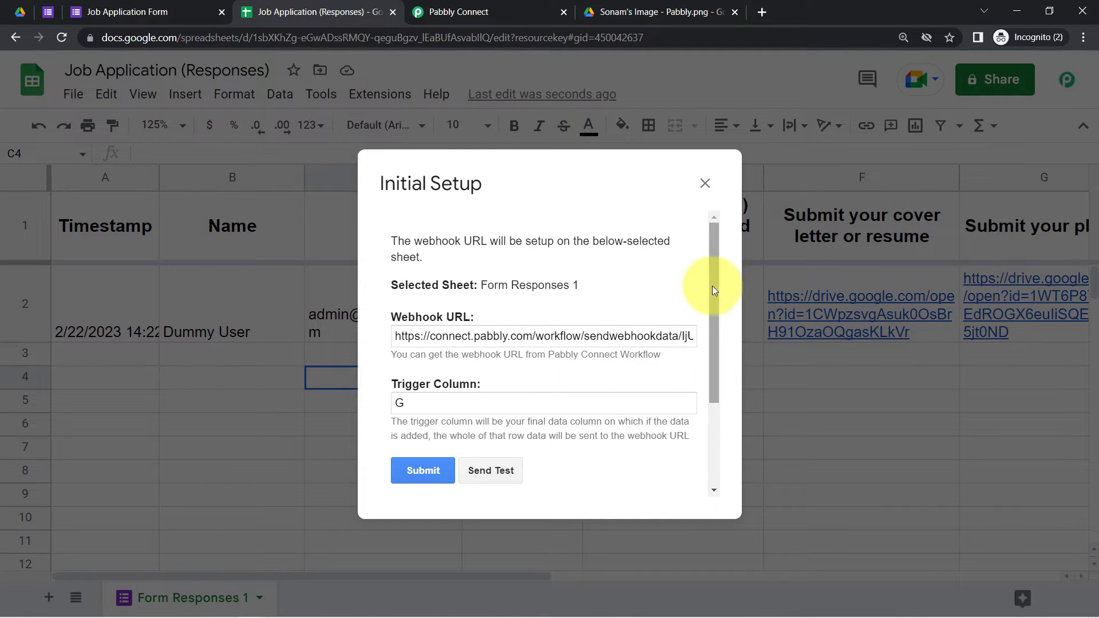
drag(712, 289, 700, 456)
drag(403, 374, 495, 438)
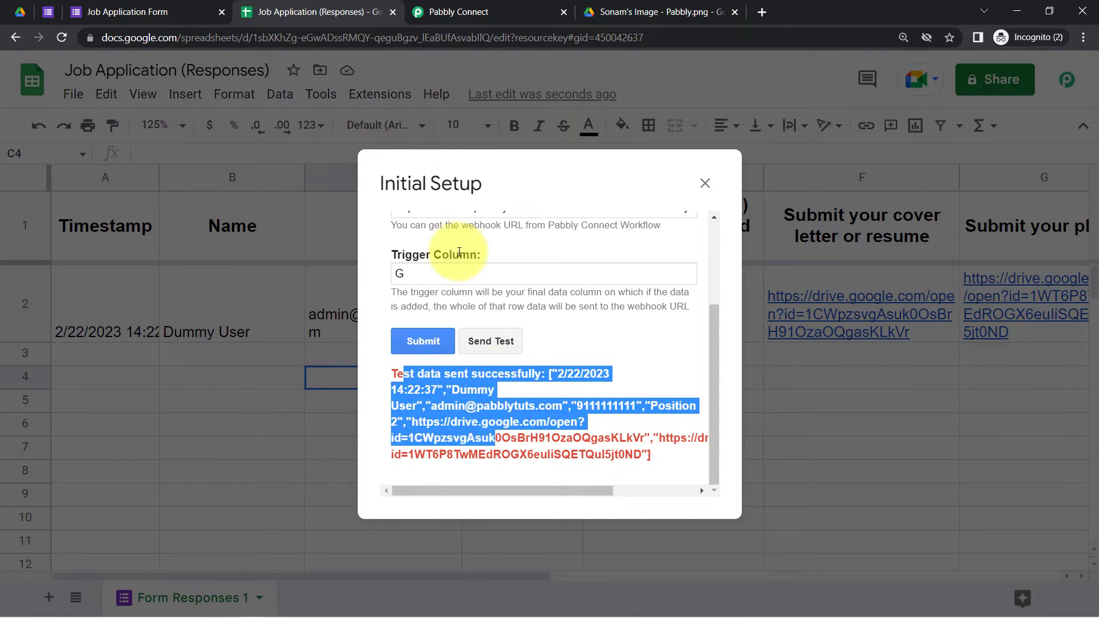
Step: Check the corrected Email value in Pabbly Connect's re-captured response
click(458, 12)
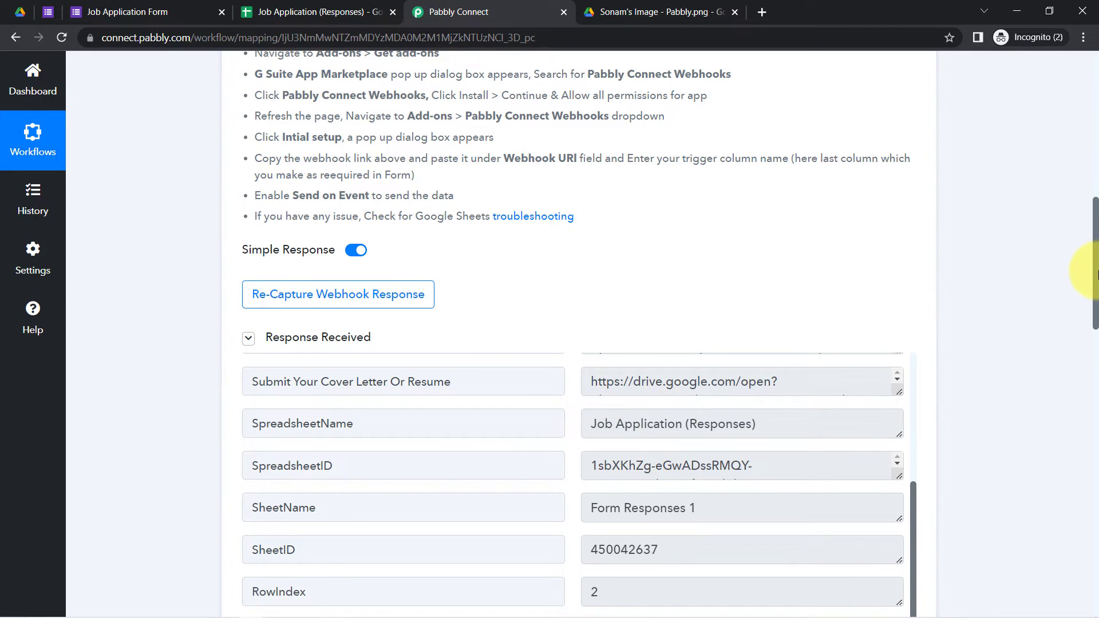
drag(1096, 273, 1093, 305)
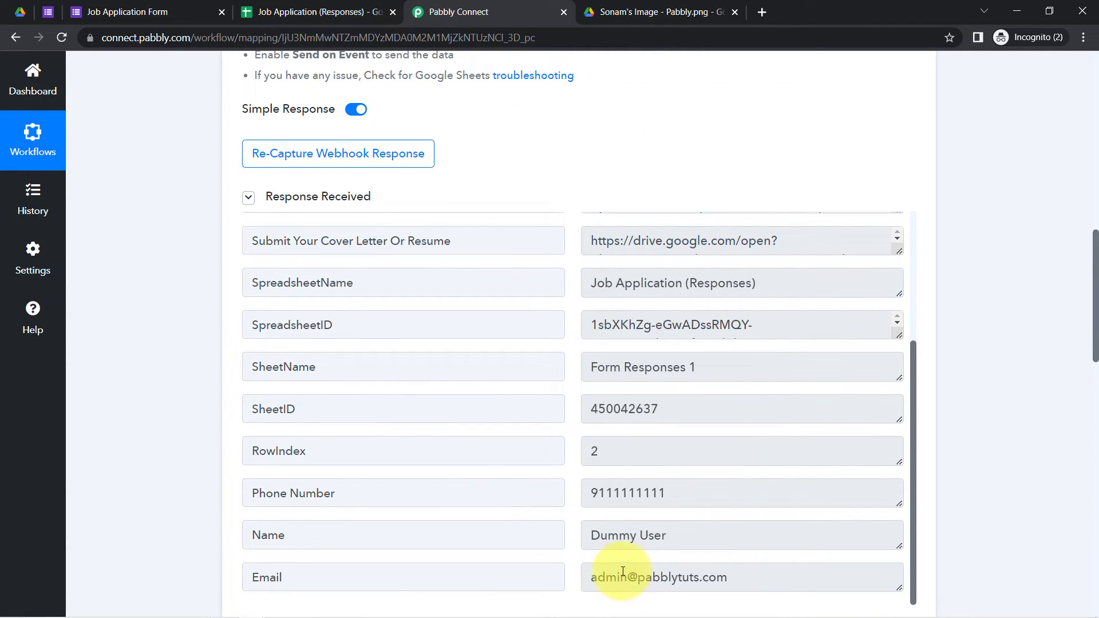
drag(622, 571, 802, 572)
drag(1096, 316, 1067, 546)
click(515, 151)
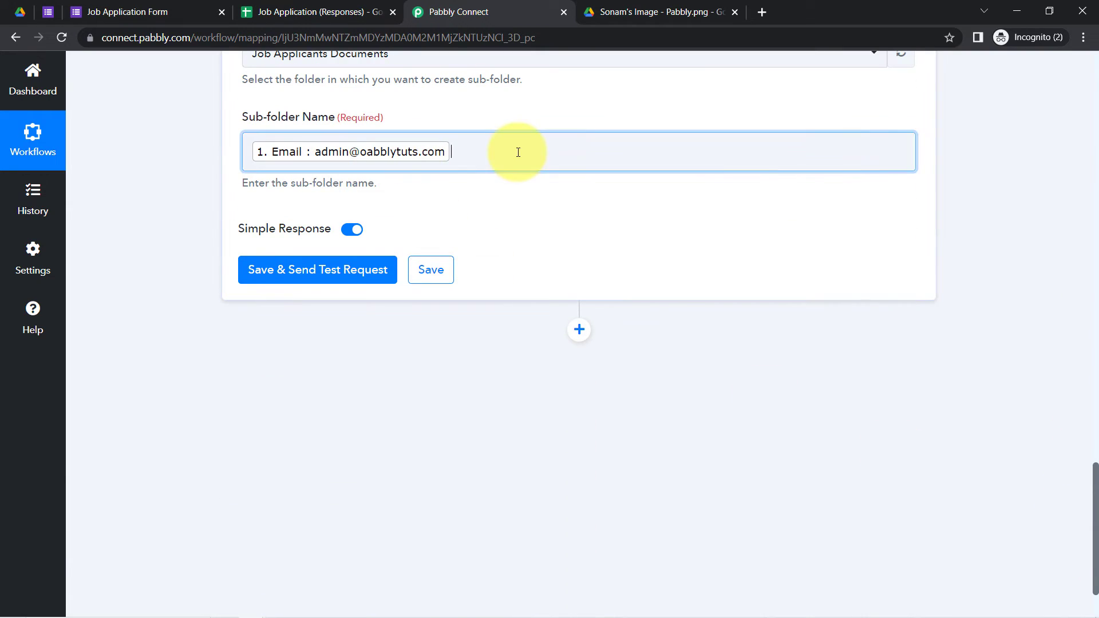
Step: Clear the old Email mapping and keep the existing Google Drive #1 connection
key(BackSpace)
click(216, 208)
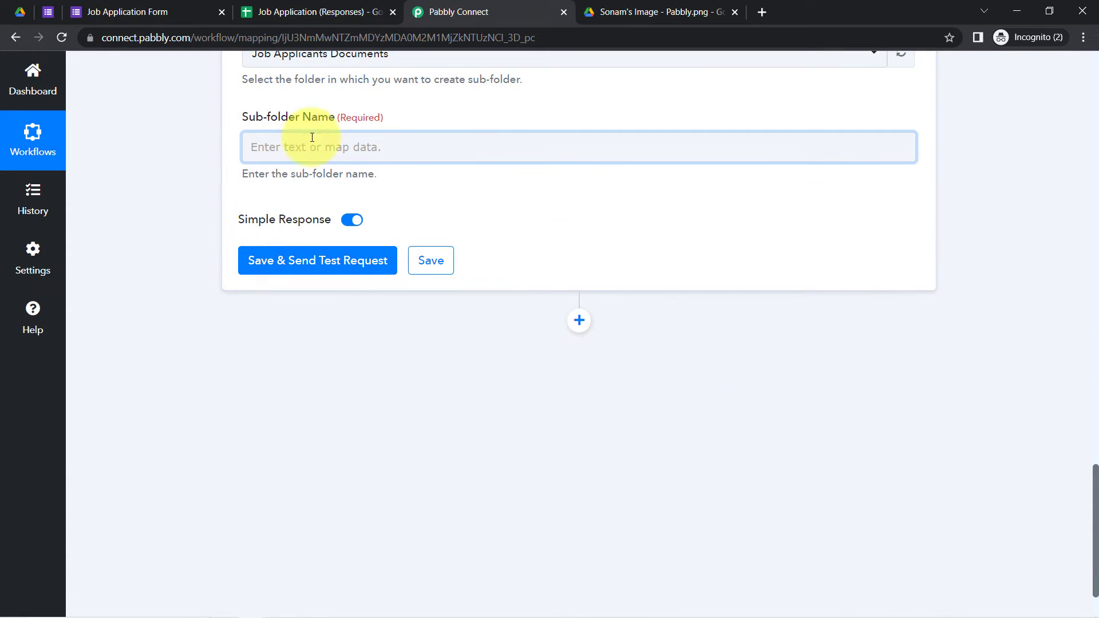
drag(1095, 464, 1093, 433)
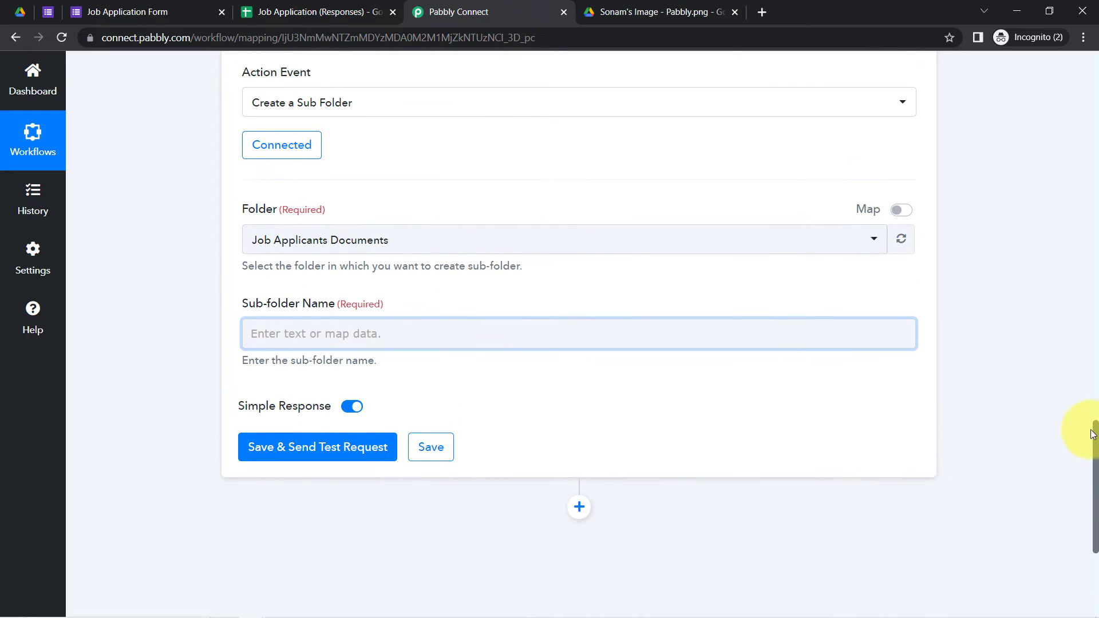
click(272, 148)
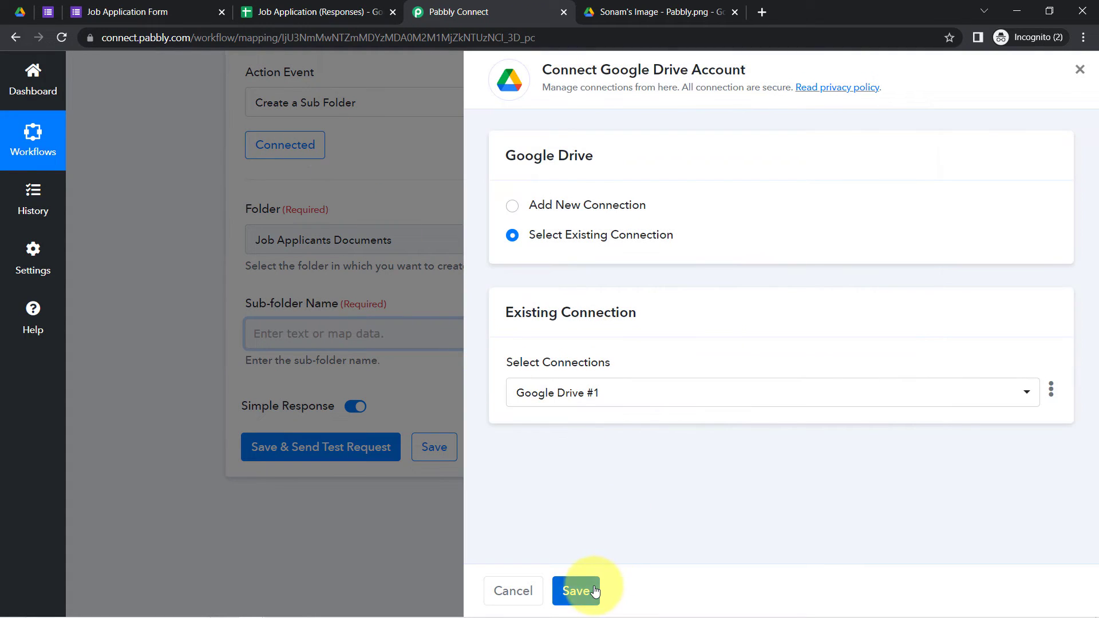
click(595, 591)
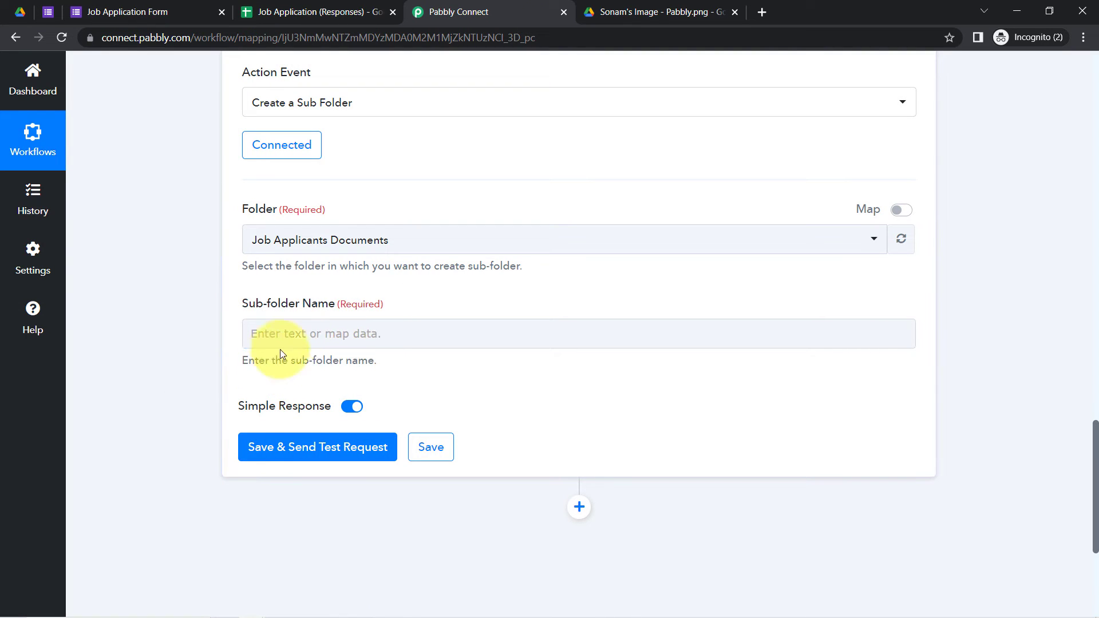
Step: Map Sub-folder Name to the form's Email field and run Save & Send Test Request
click(277, 334)
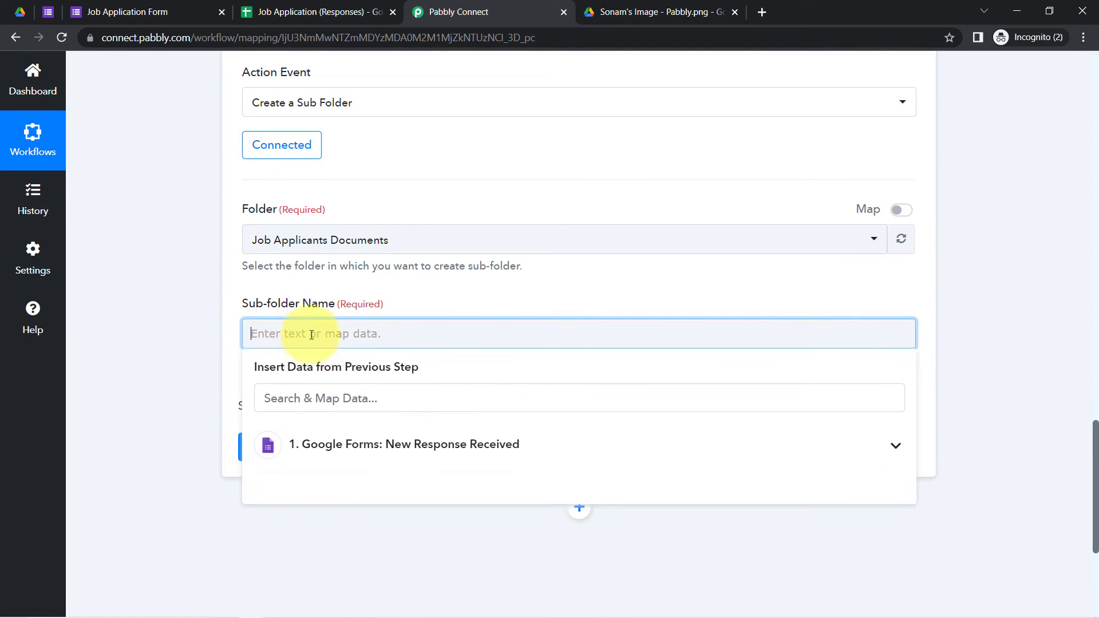
click(380, 438)
click(289, 398)
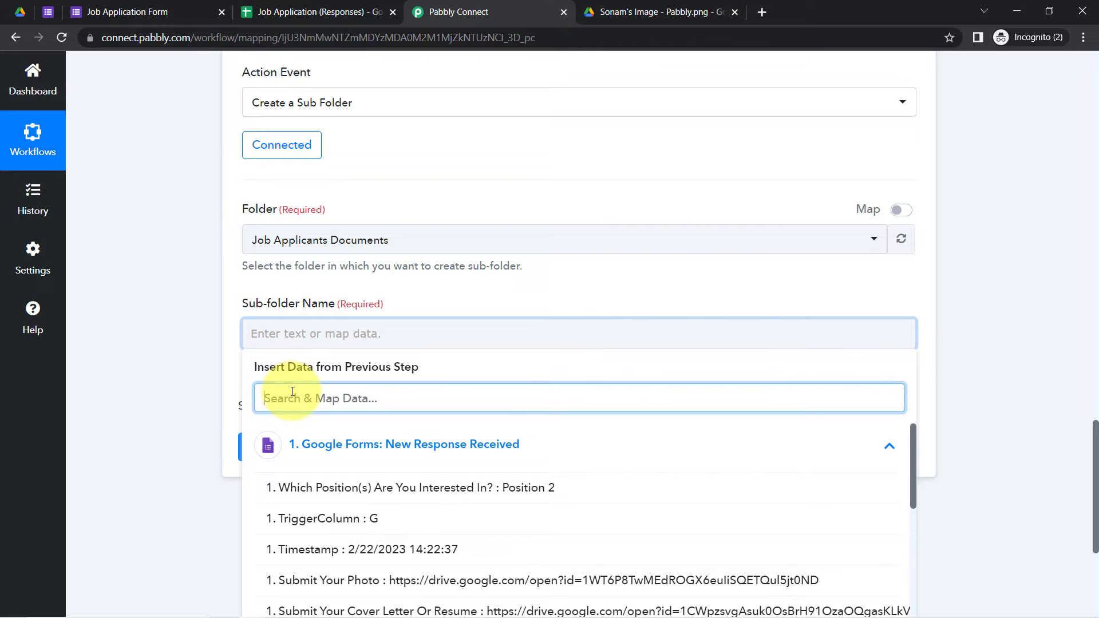
text(@)
click(358, 487)
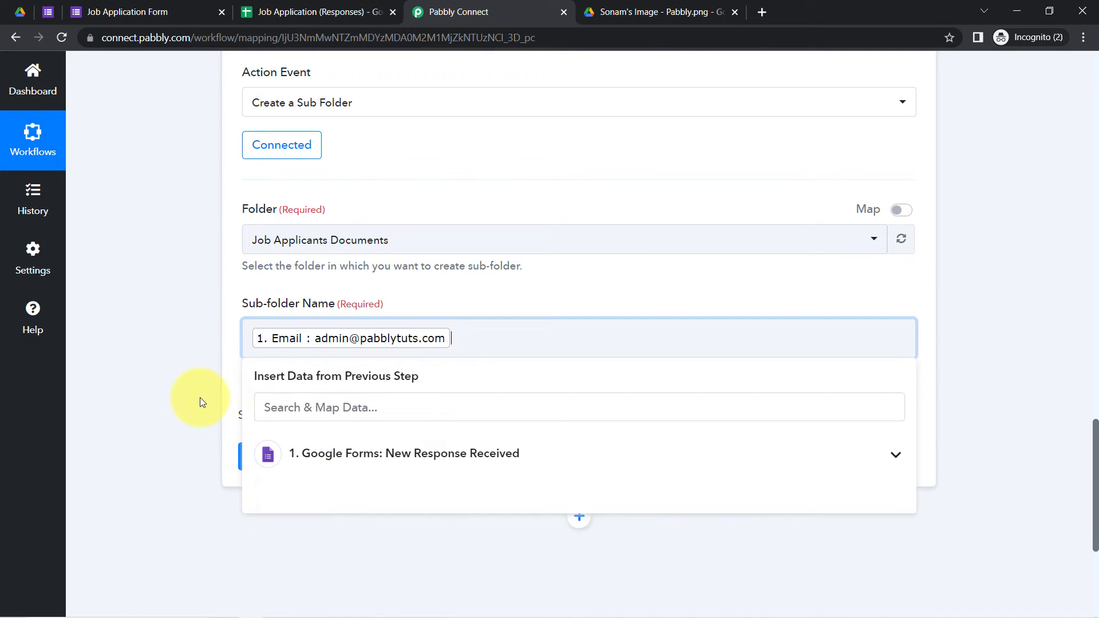
click(200, 397)
click(347, 464)
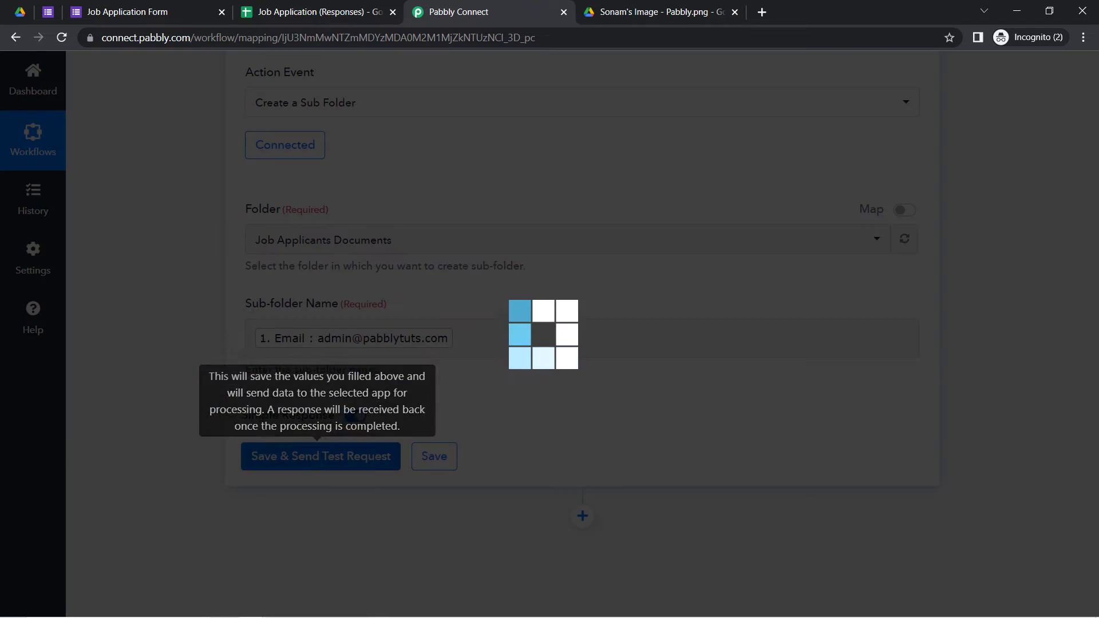
click(20, 12)
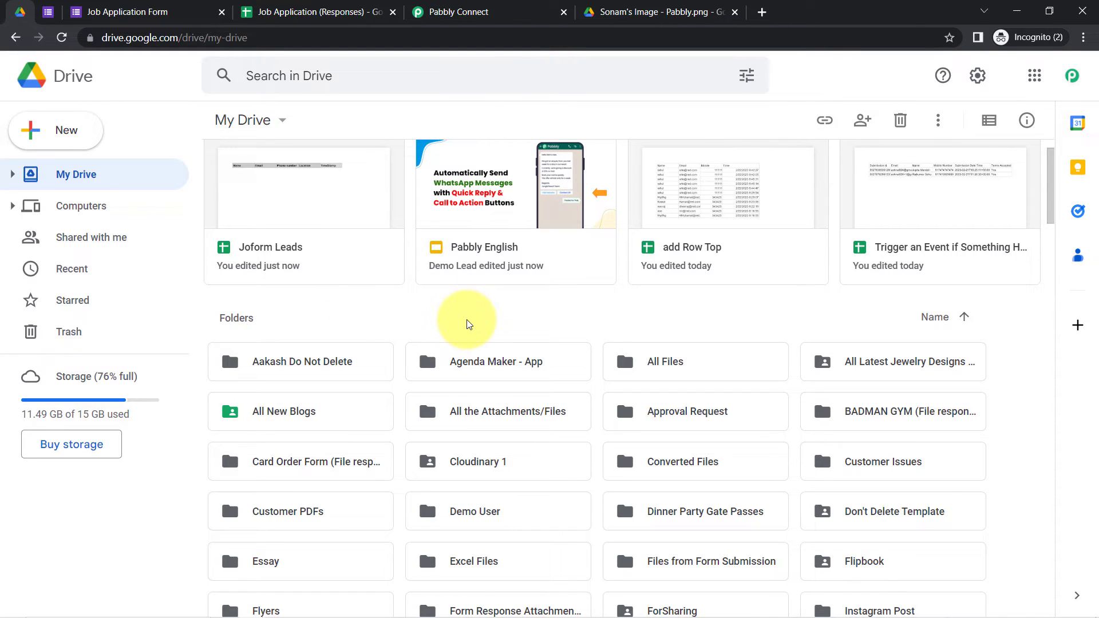
Step: Find 'job' in Drive, open Job Applicants Documents and its e-mail sub-folder, then return to Pabbly
key(ctrl+f)
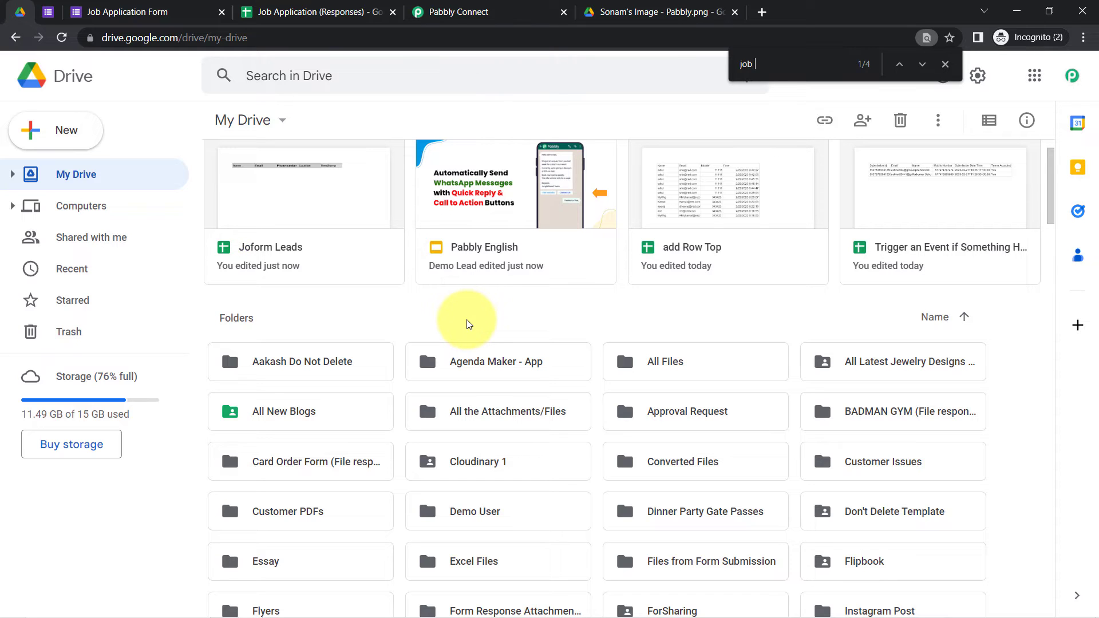
key(Return)
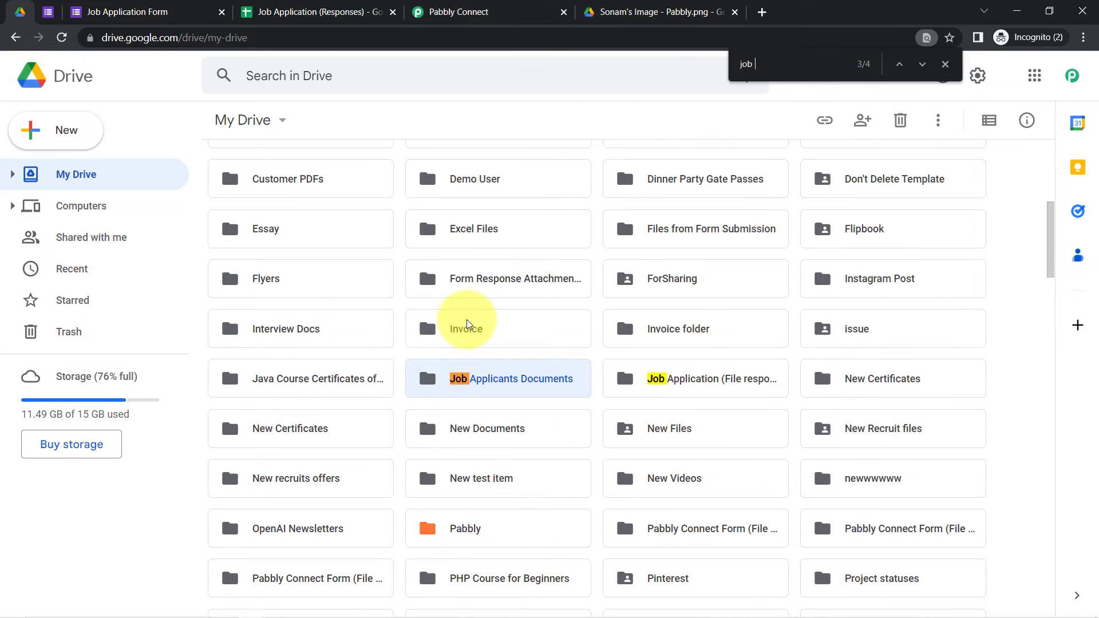
double_click(512, 378)
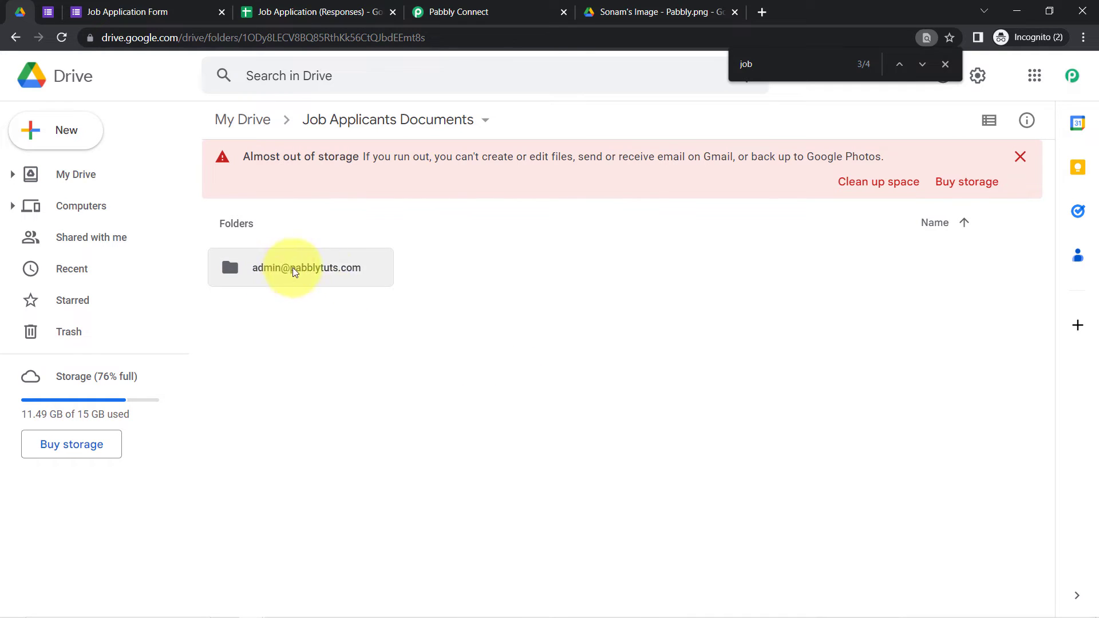
click(1019, 156)
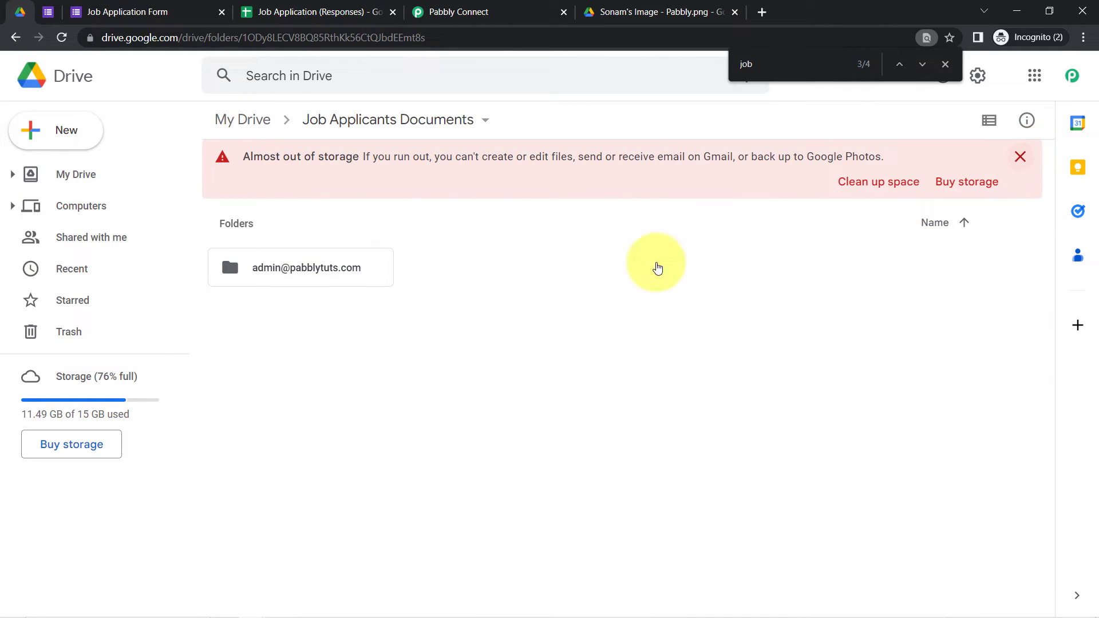
double_click(301, 217)
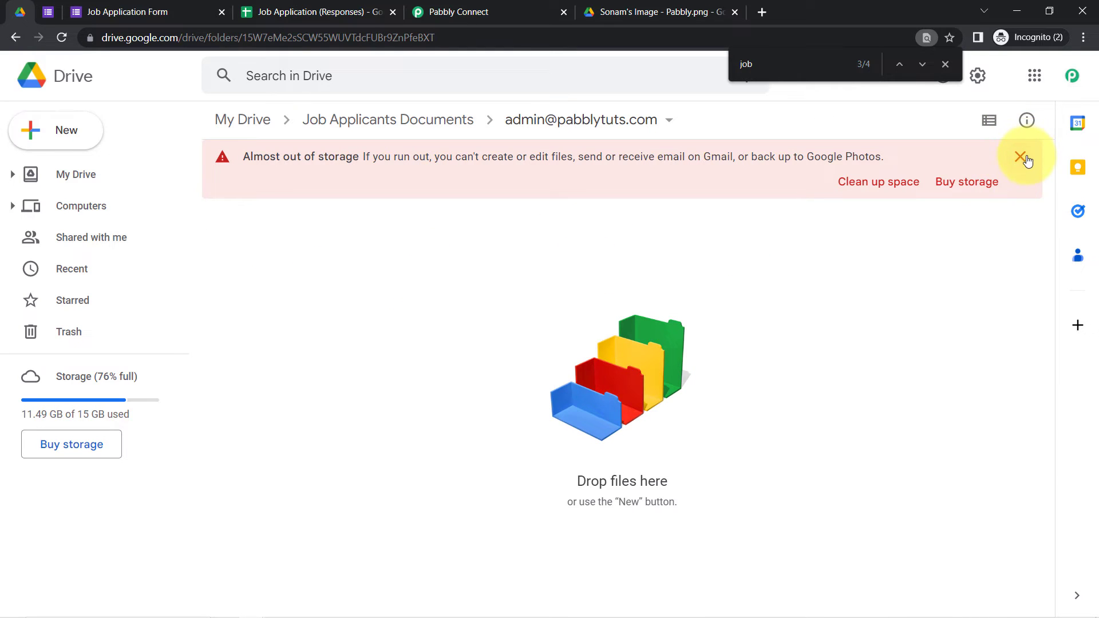
click(1021, 158)
click(359, 123)
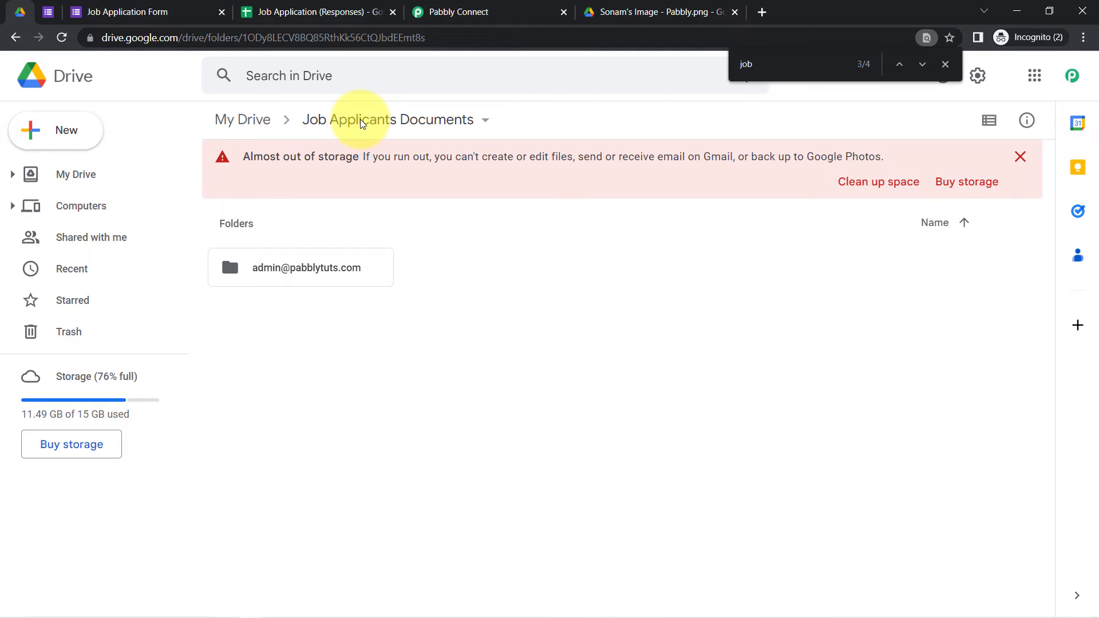
click(494, 8)
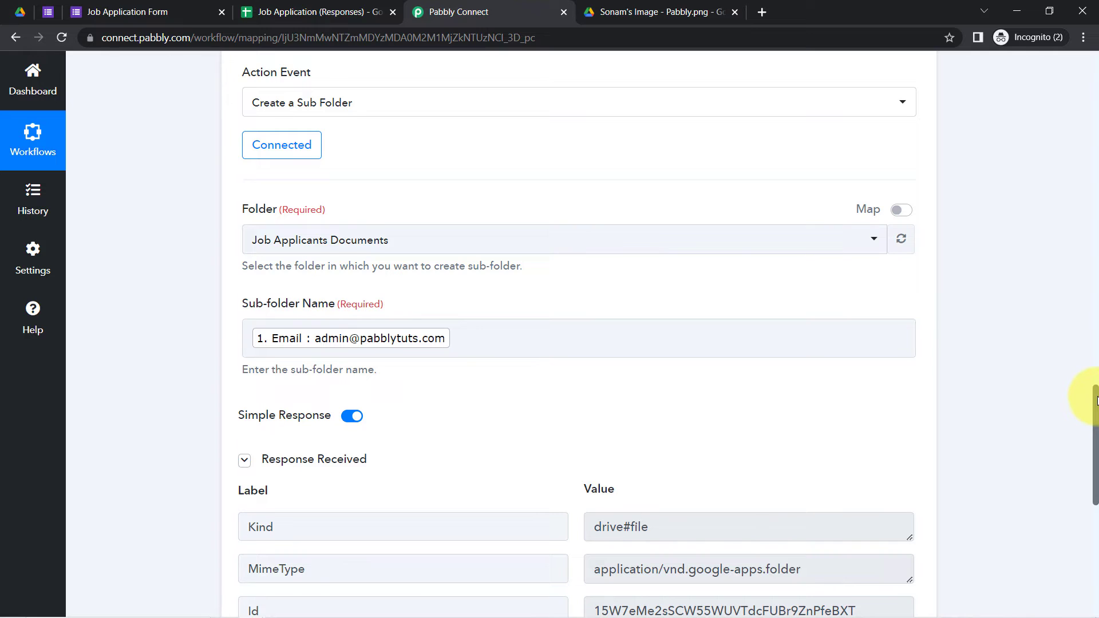
Step: Add a new action step with Google Drive as its app
drag(1096, 401, 1088, 522)
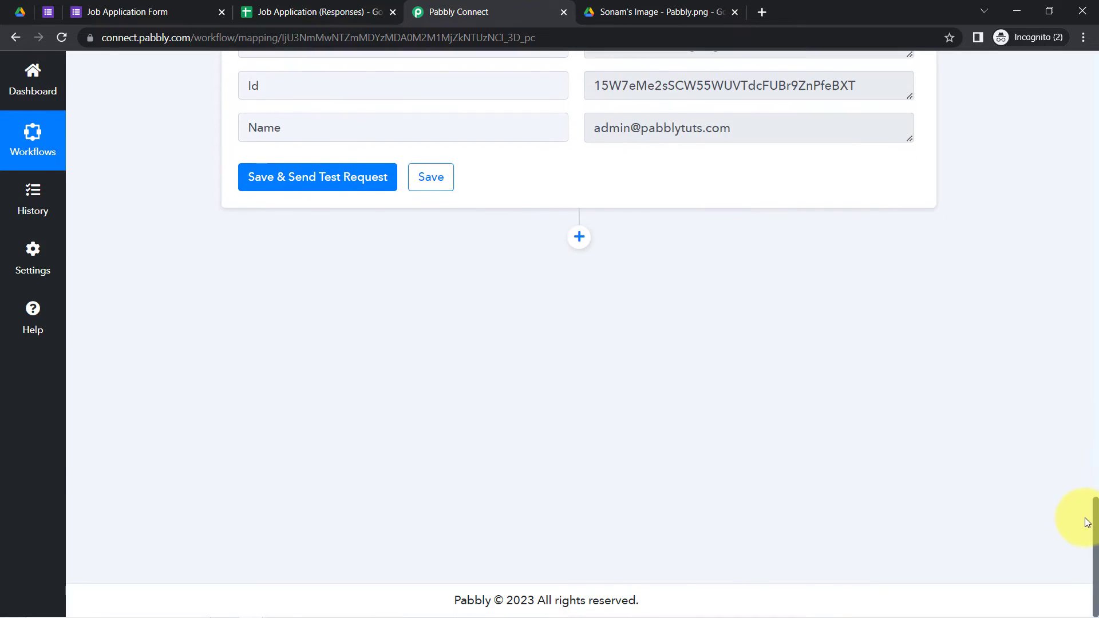
click(578, 237)
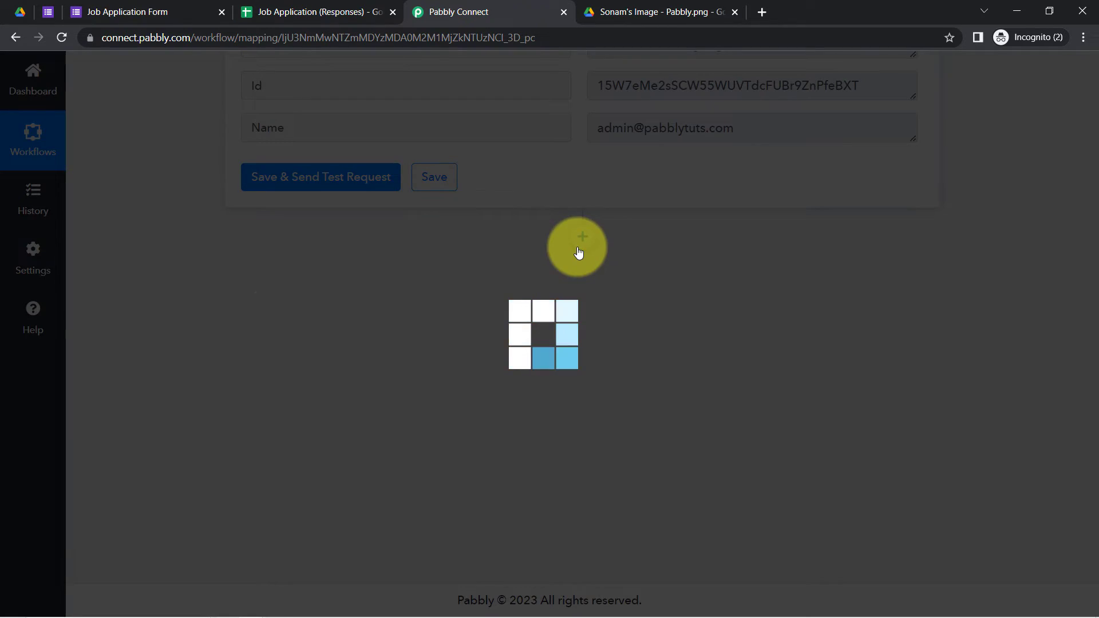
click(274, 403)
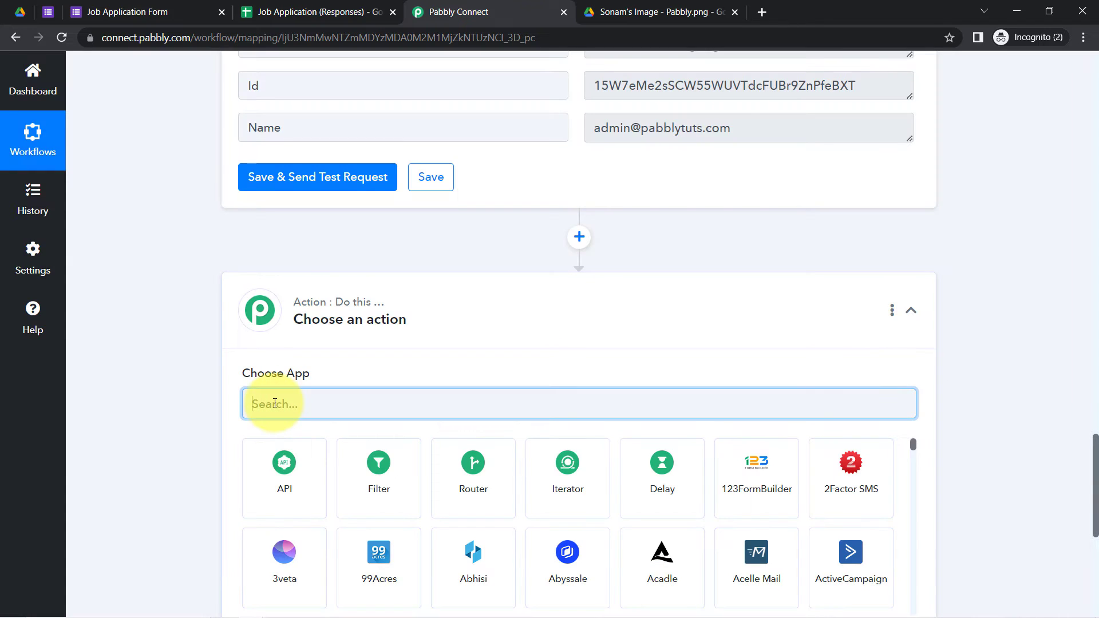
text(google dr)
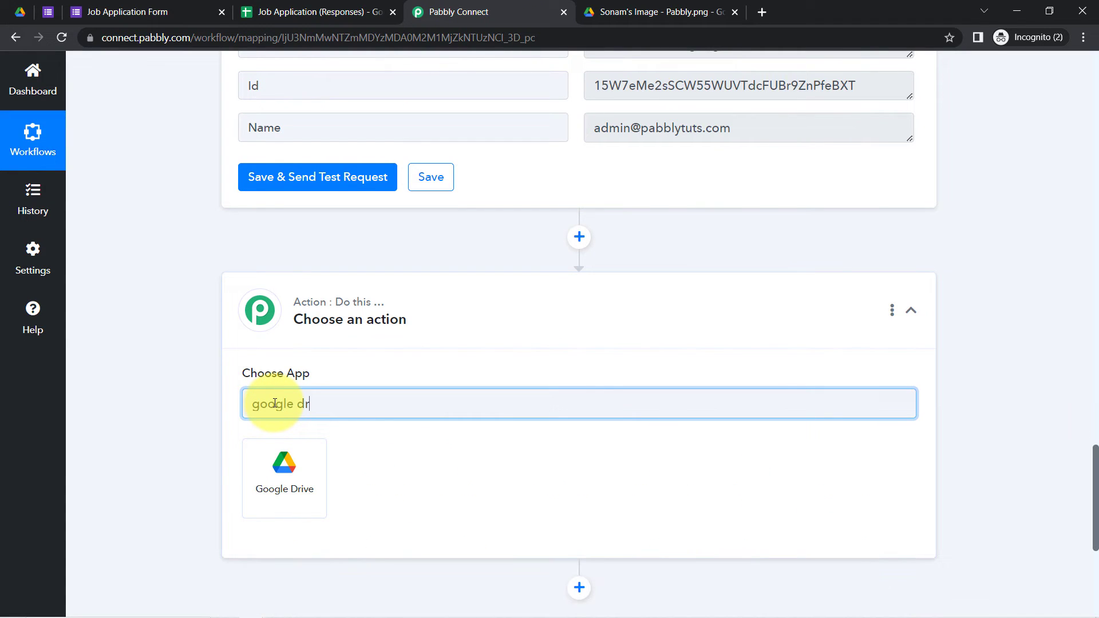
click(280, 472)
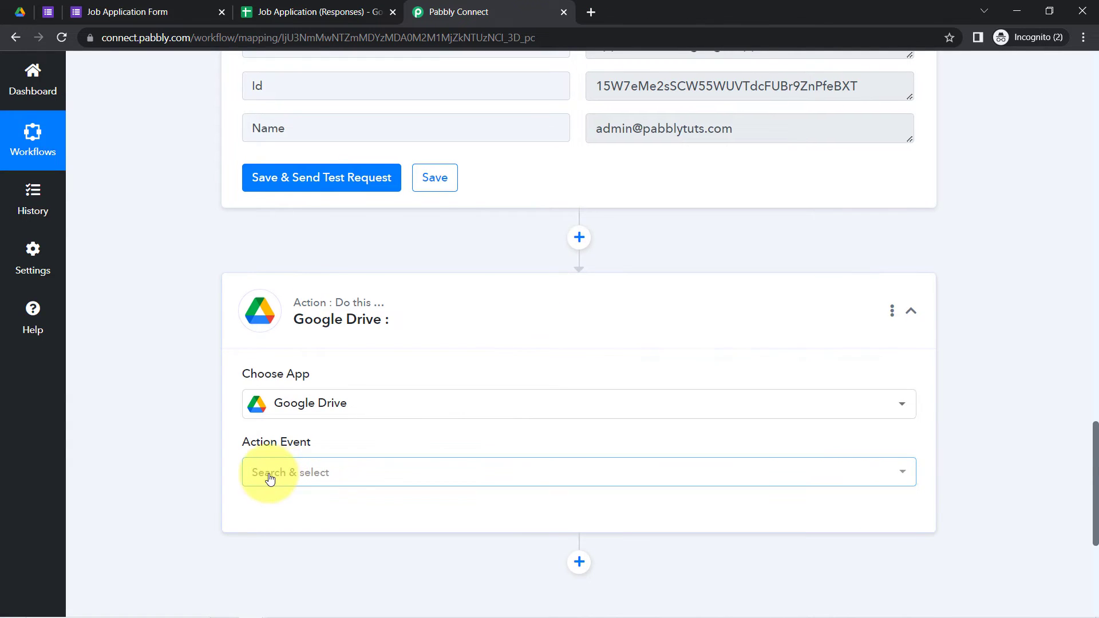
Step: Set the action event to Move a File and keep the existing Google Drive connection
click(269, 472)
text(mov)
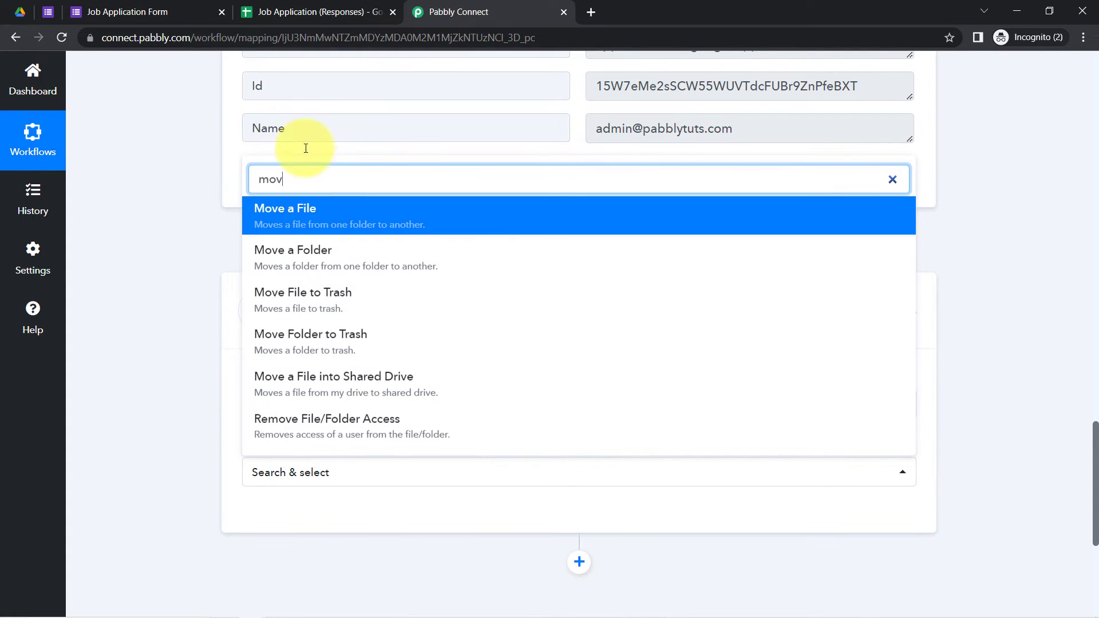
click(265, 221)
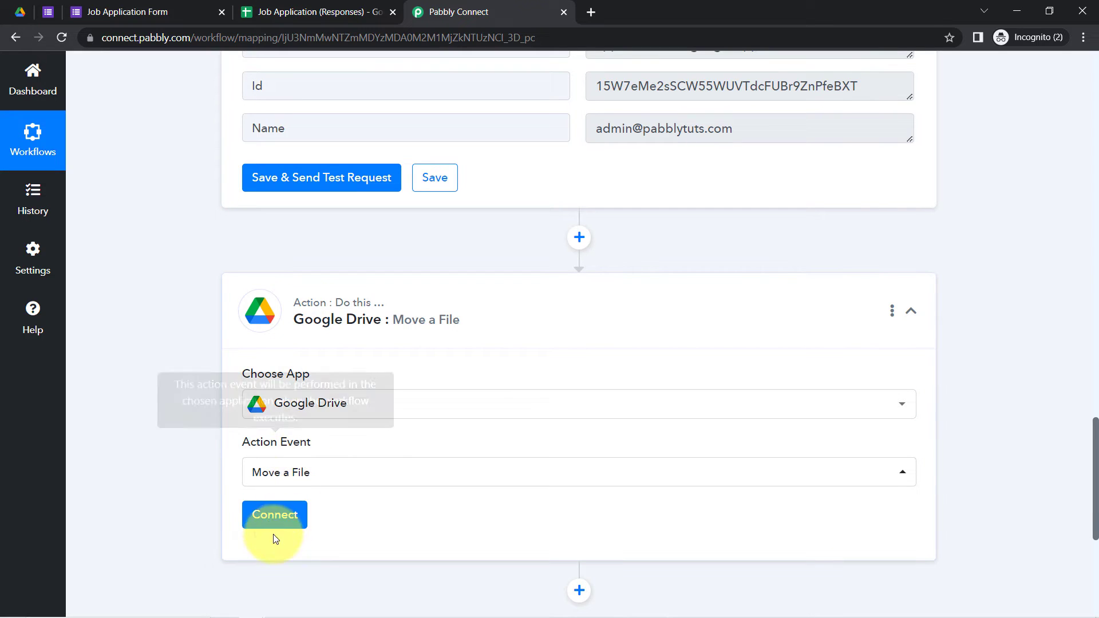
click(267, 503)
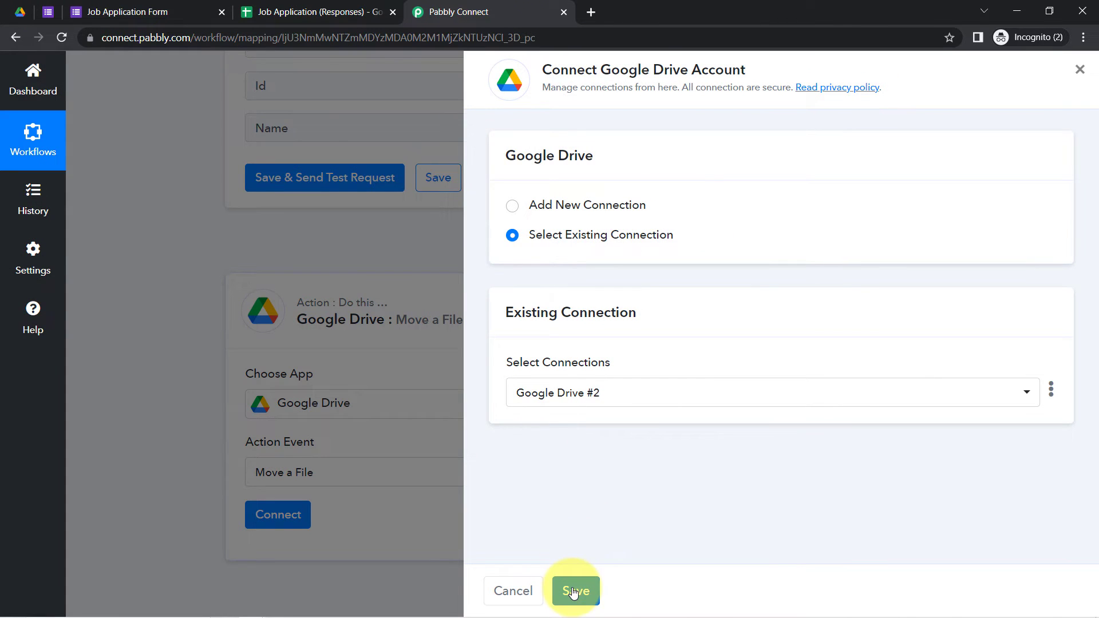
click(574, 592)
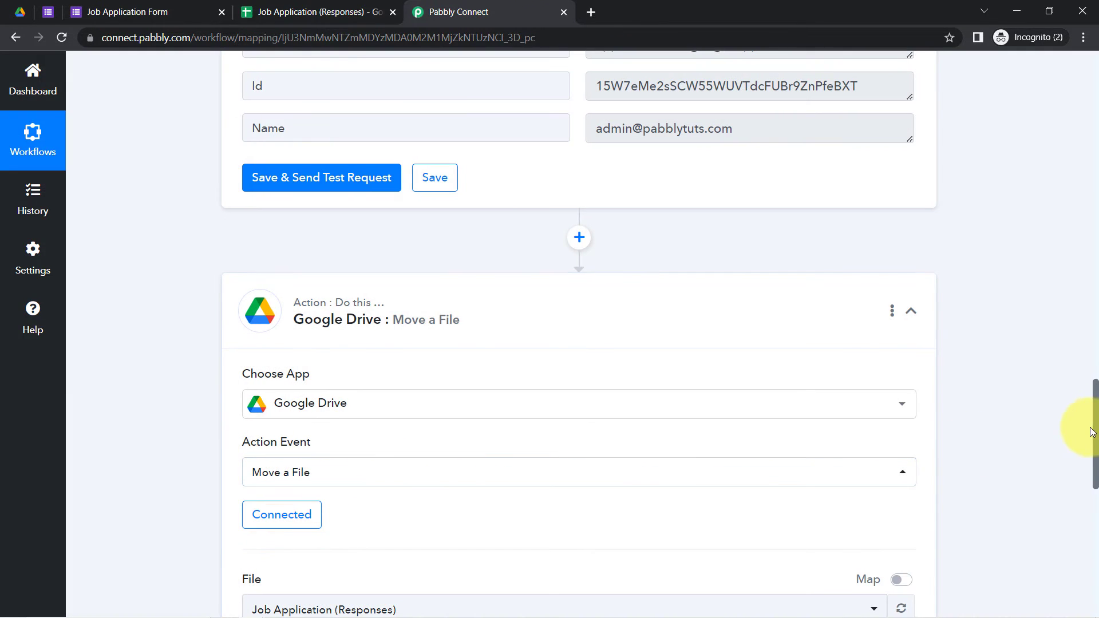
drag(1096, 407, 1094, 434)
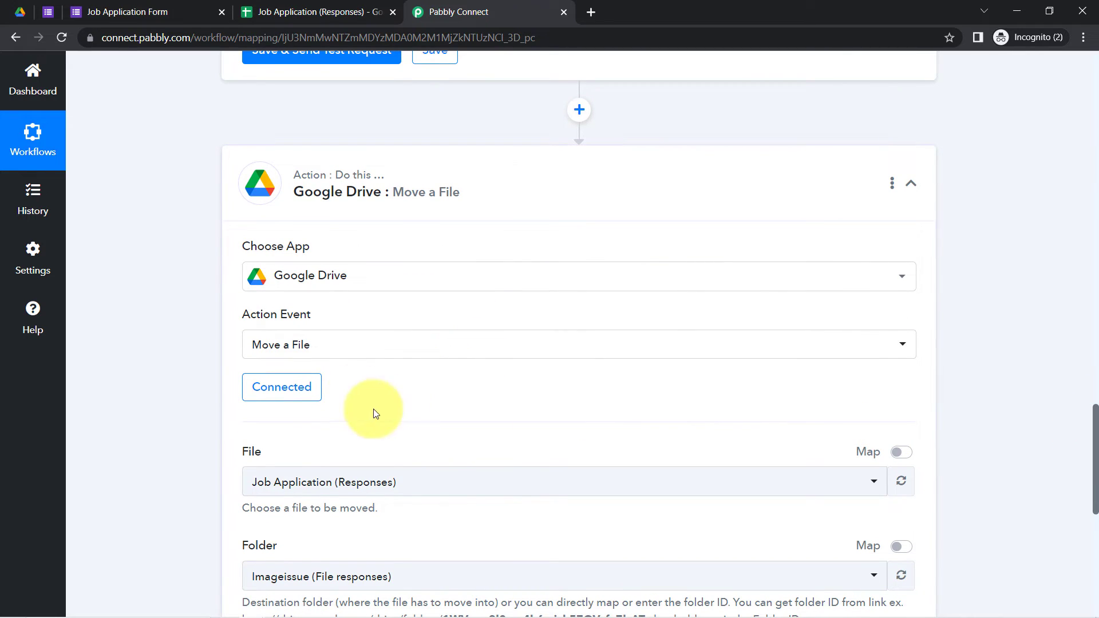
click(104, 7)
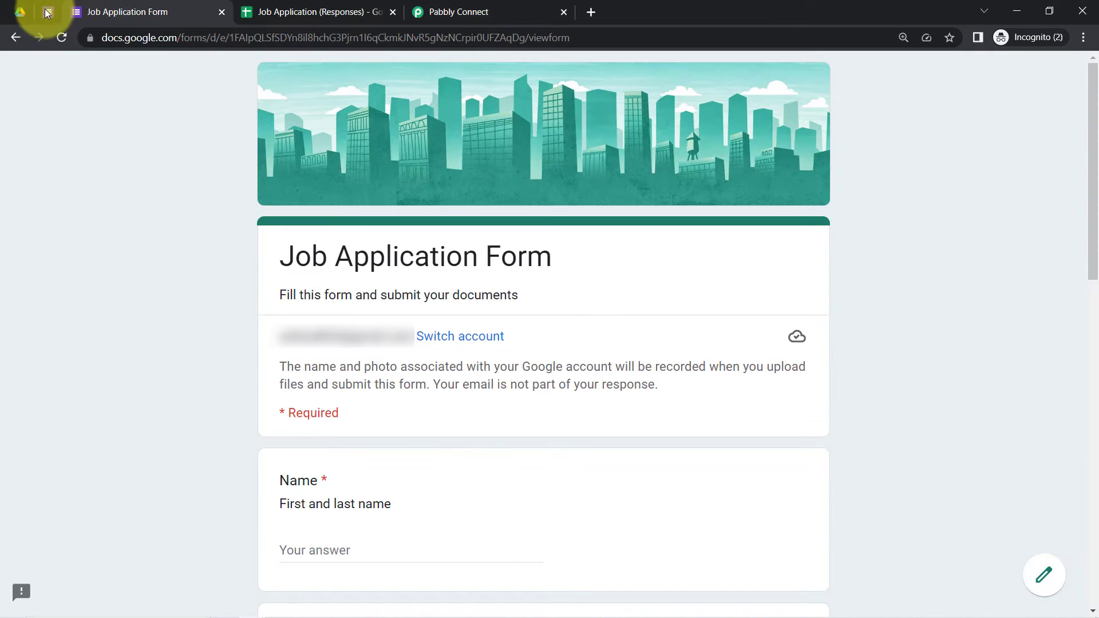
Step: Open the Drive folder for the 'Submit your cover letter or resume' question via View folder
click(48, 12)
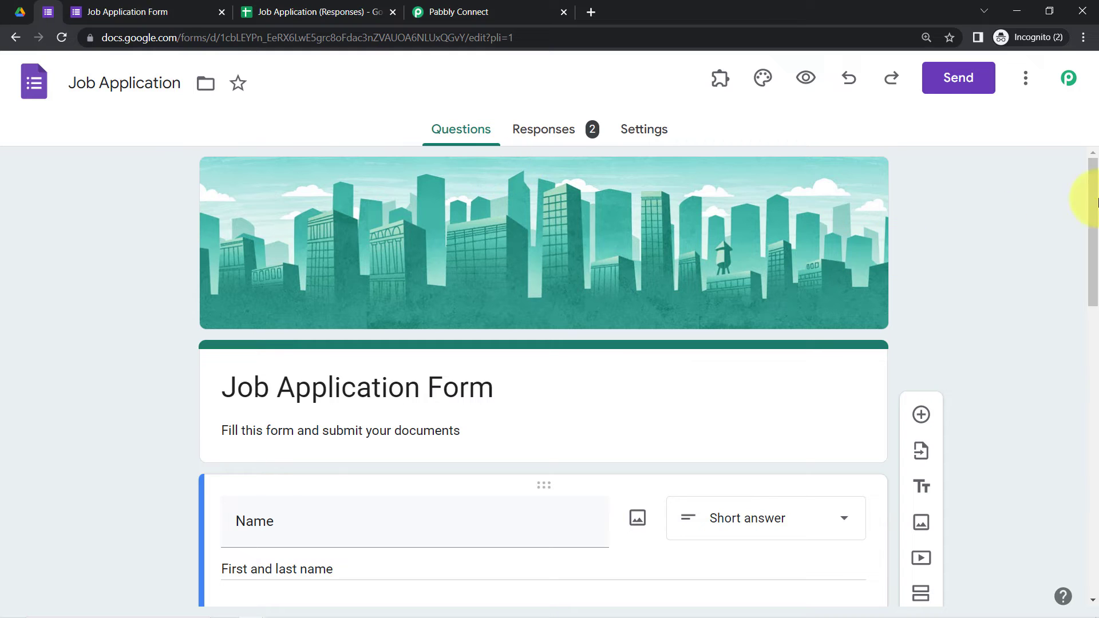
drag(1096, 201, 1089, 515)
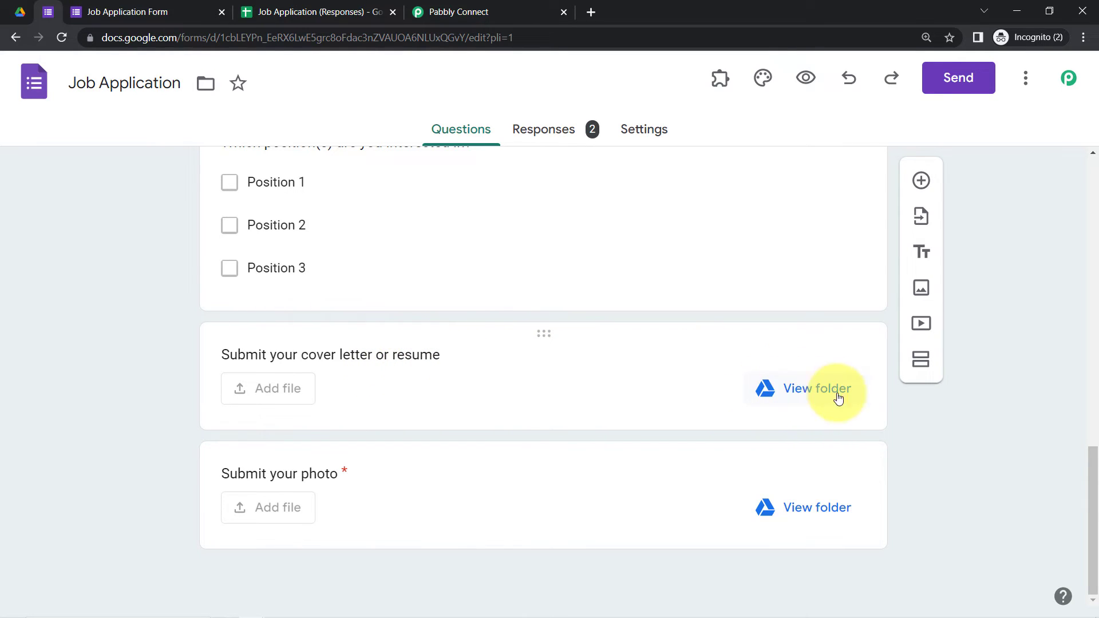
click(803, 395)
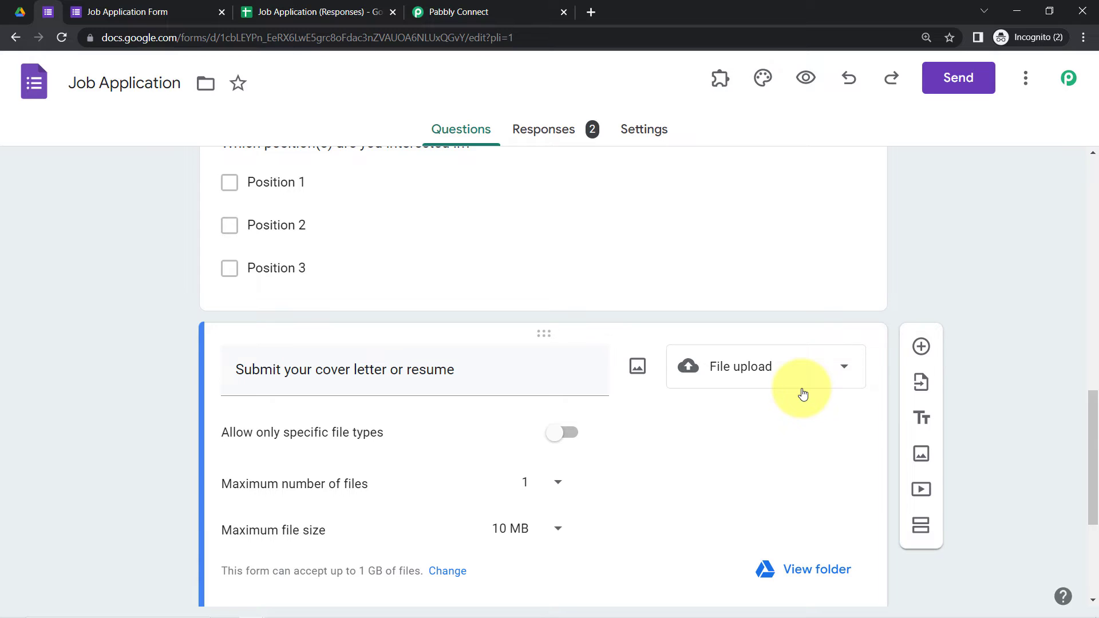
click(793, 569)
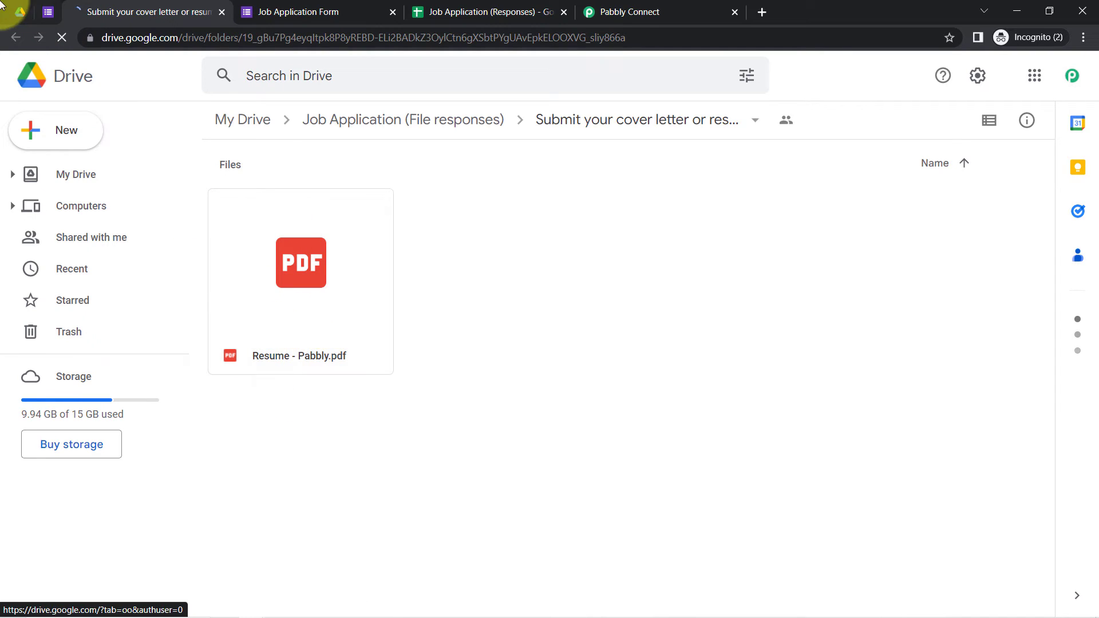
Step: Open and compare the photo and resume upload folders in Google Drive
click(17, 21)
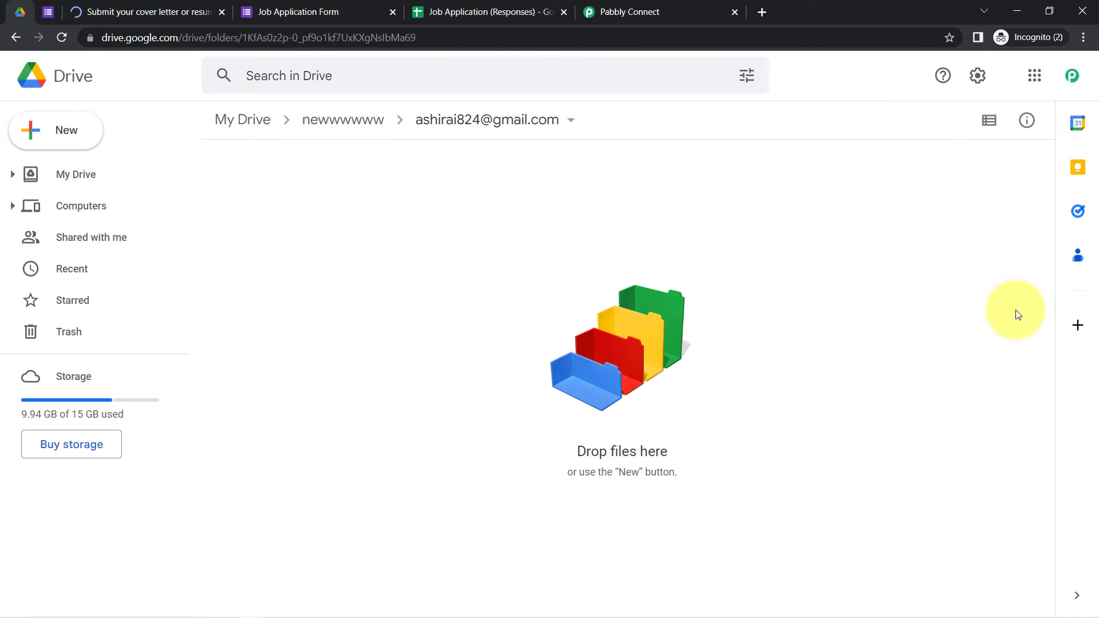
click(50, 12)
drag(1094, 436, 1091, 559)
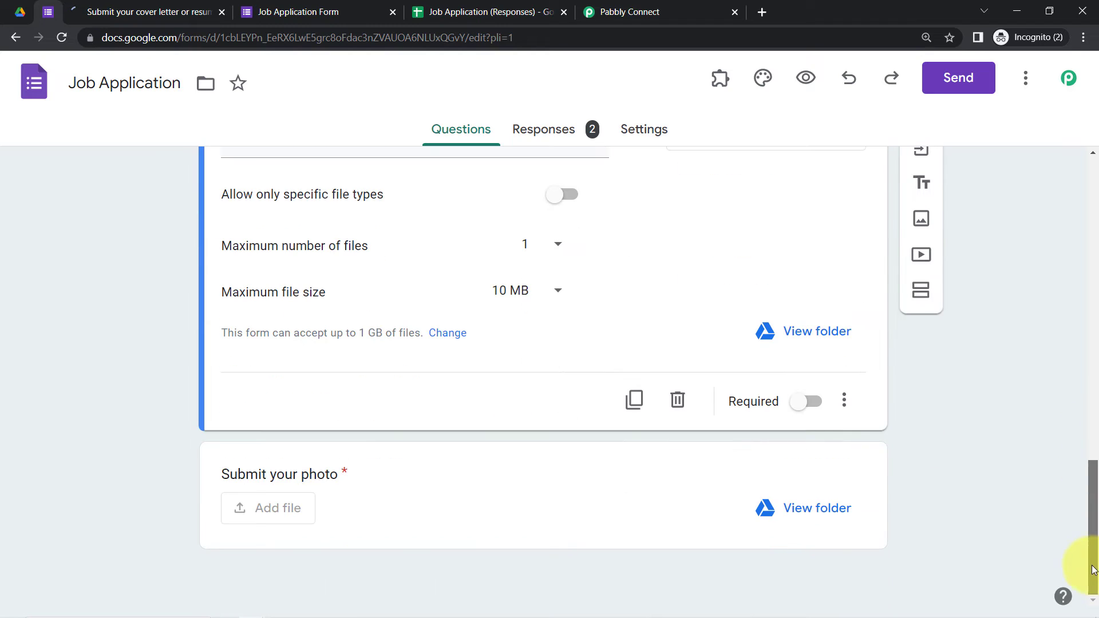
click(809, 516)
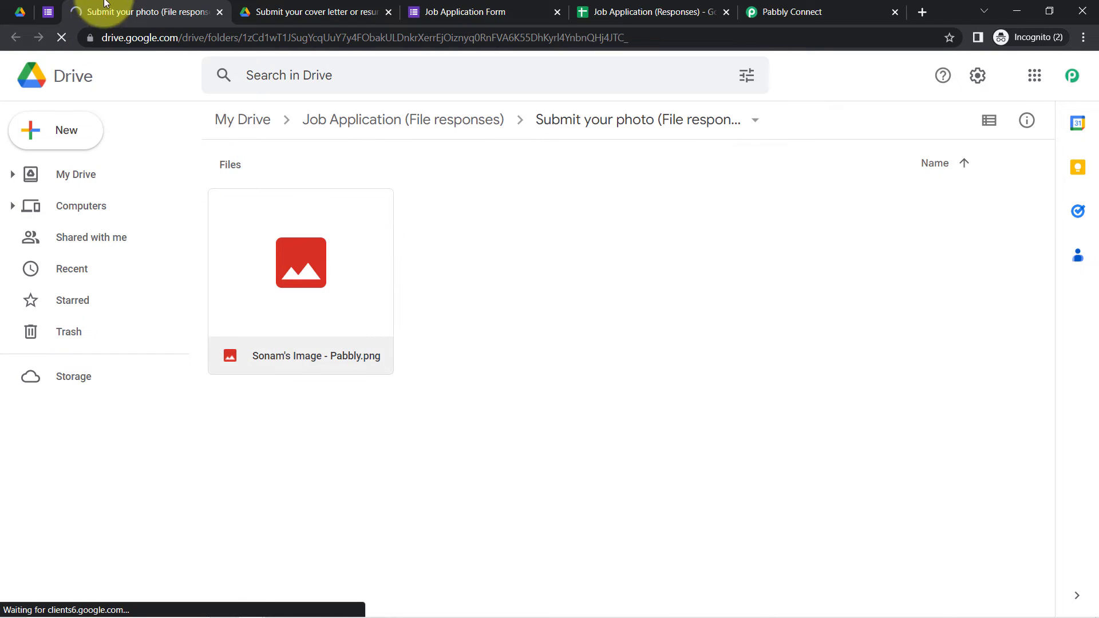
click(20, 13)
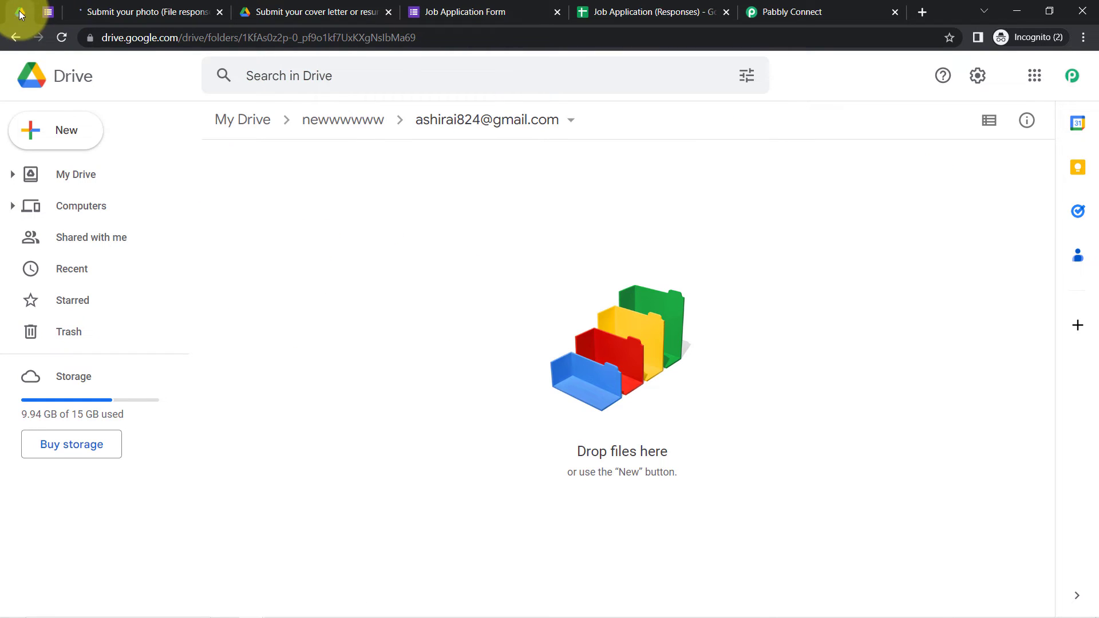
click(50, 8)
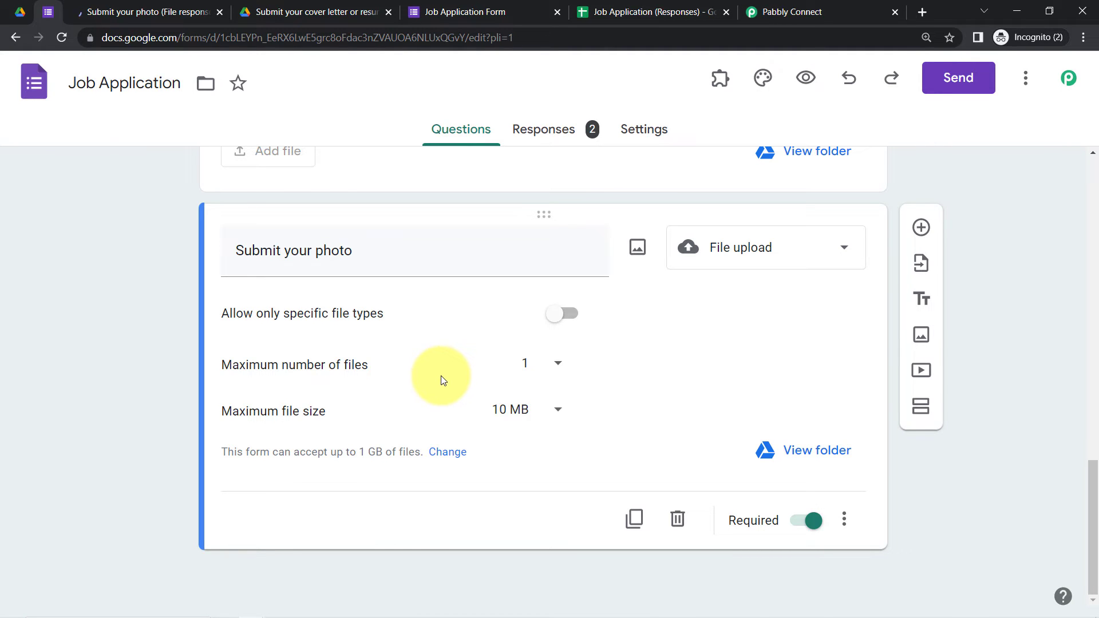
click(146, 11)
click(311, 13)
click(143, 6)
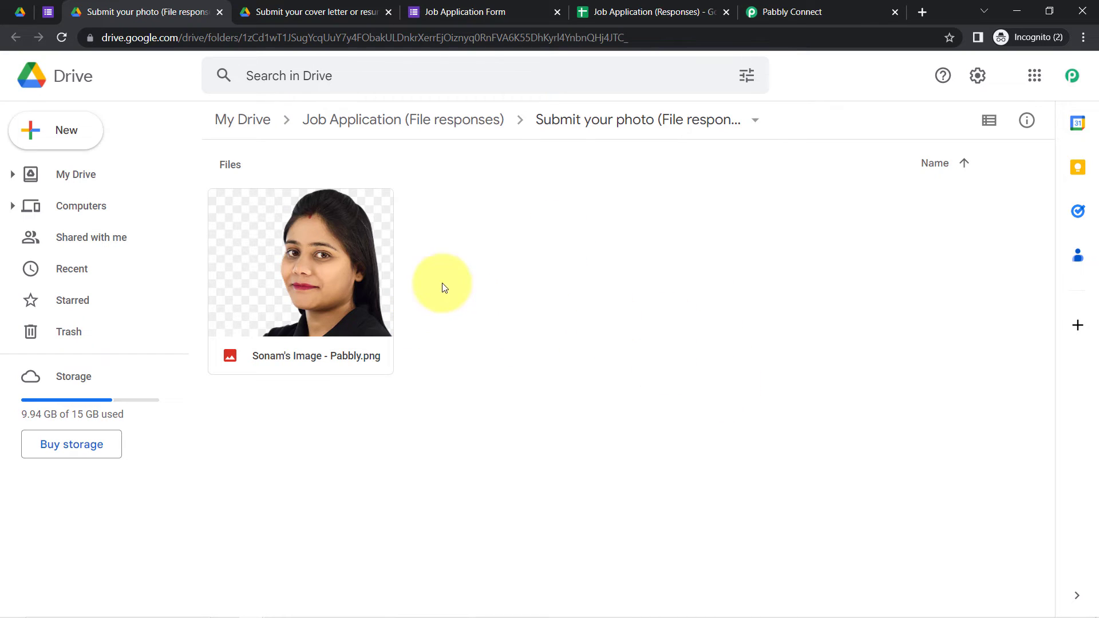
Step: Review Job Applicants Documents, then close the photo and resume upload-folder tabs
click(26, 10)
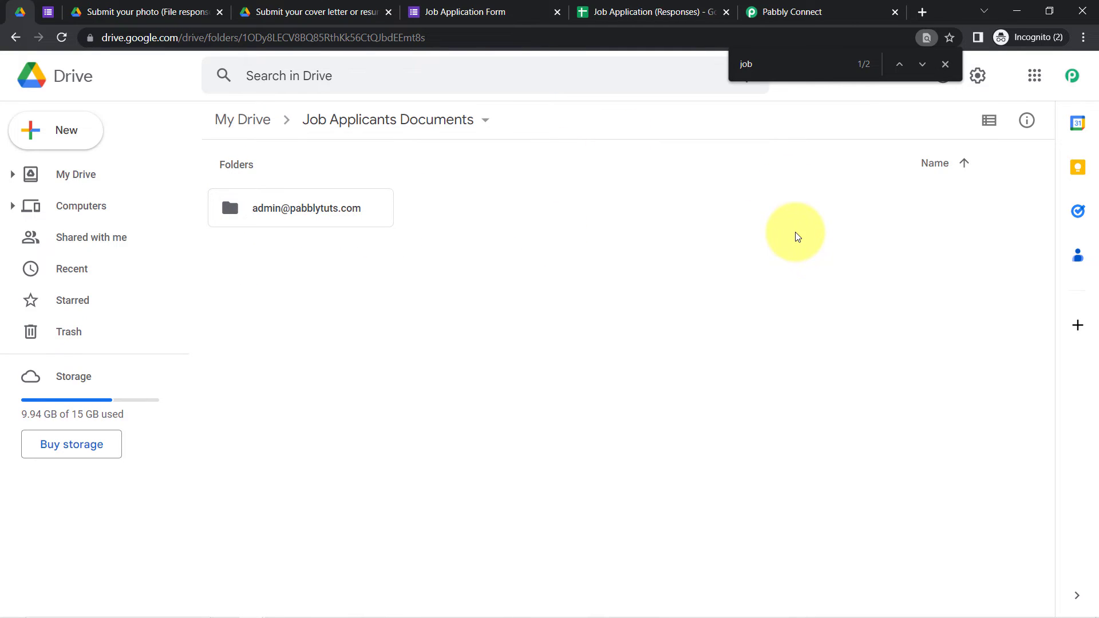
click(166, 11)
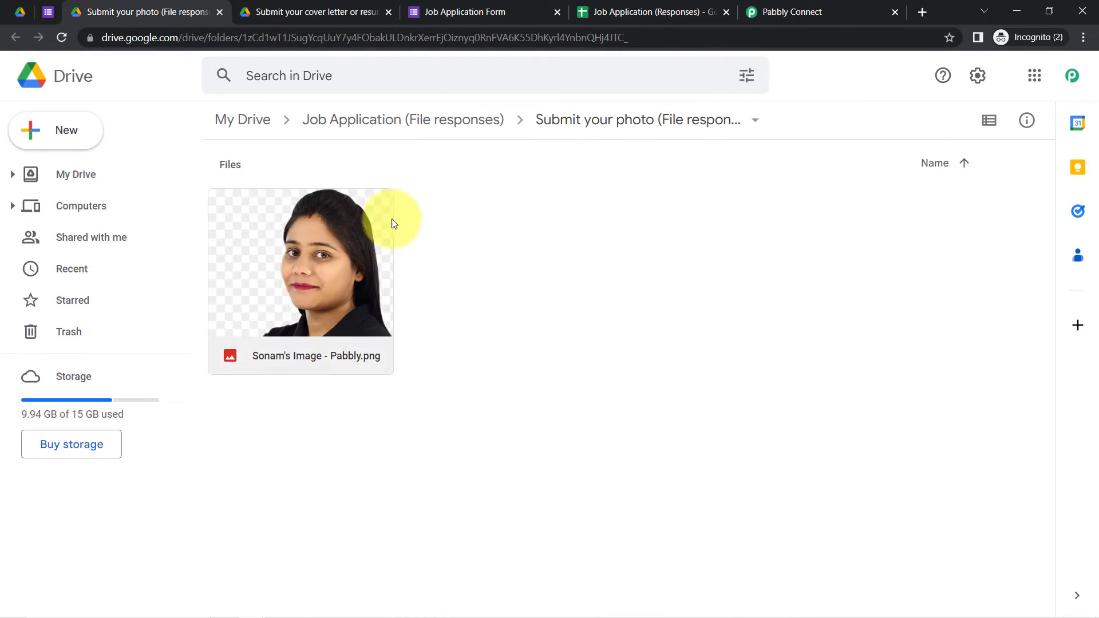
click(220, 12)
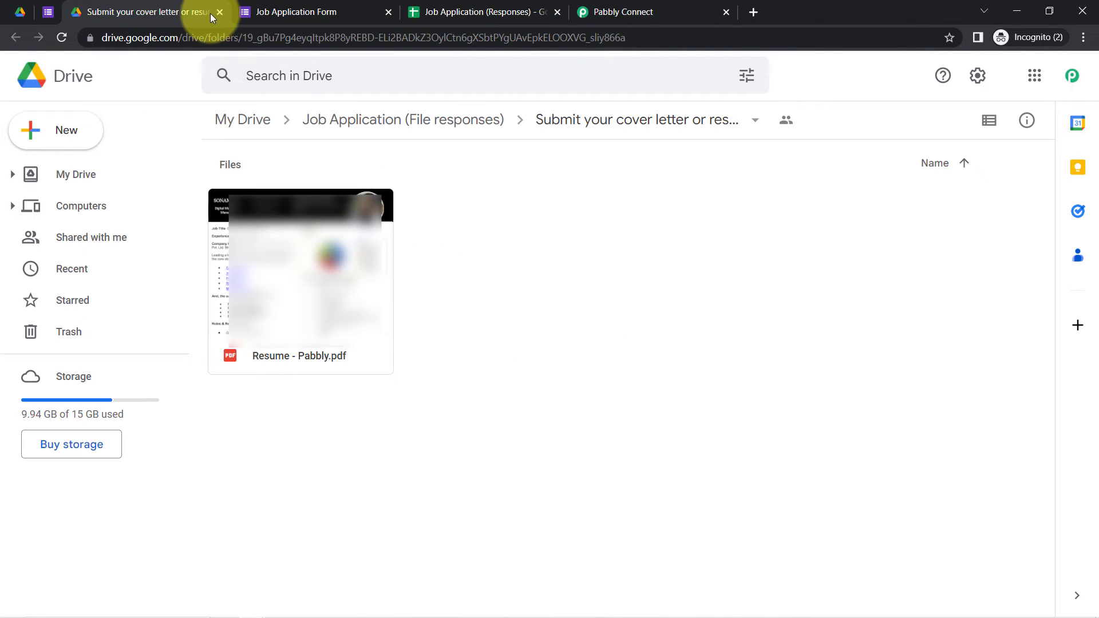
click(219, 12)
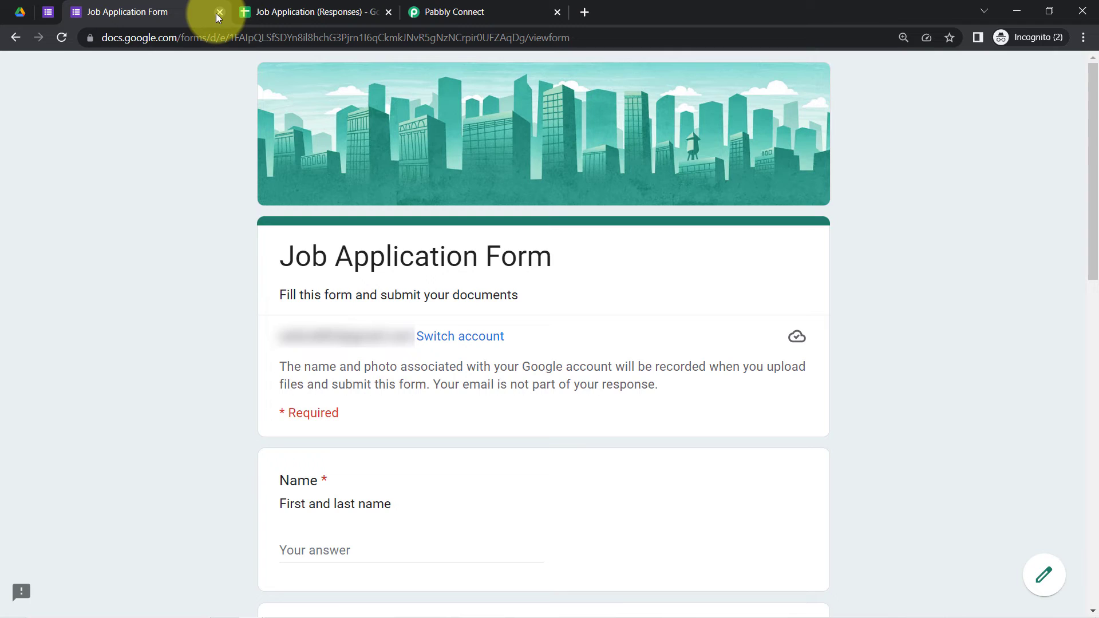
Step: Inspect the Move a File step's File and Folder fields and their dropdown lists
click(436, 6)
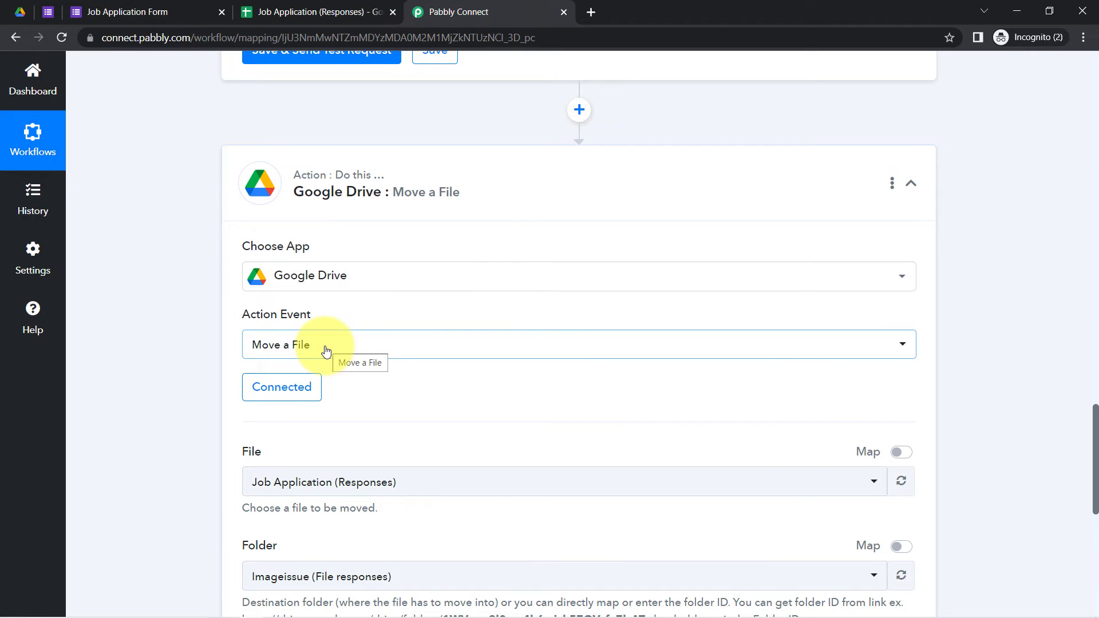
click(20, 11)
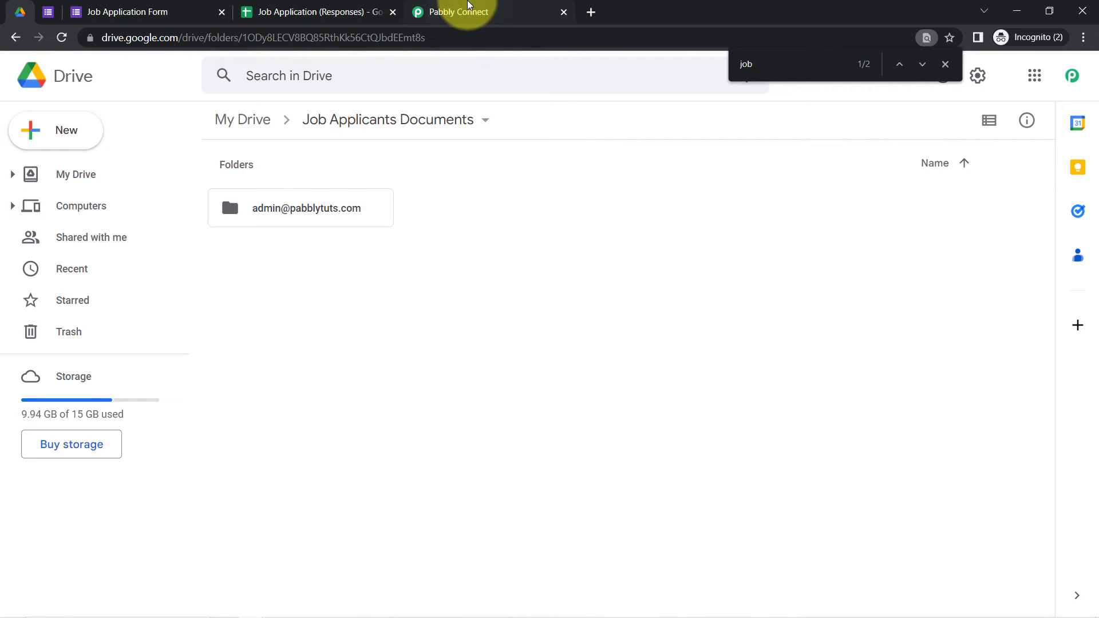
click(461, 10)
scroll(1096, 456, down, 4)
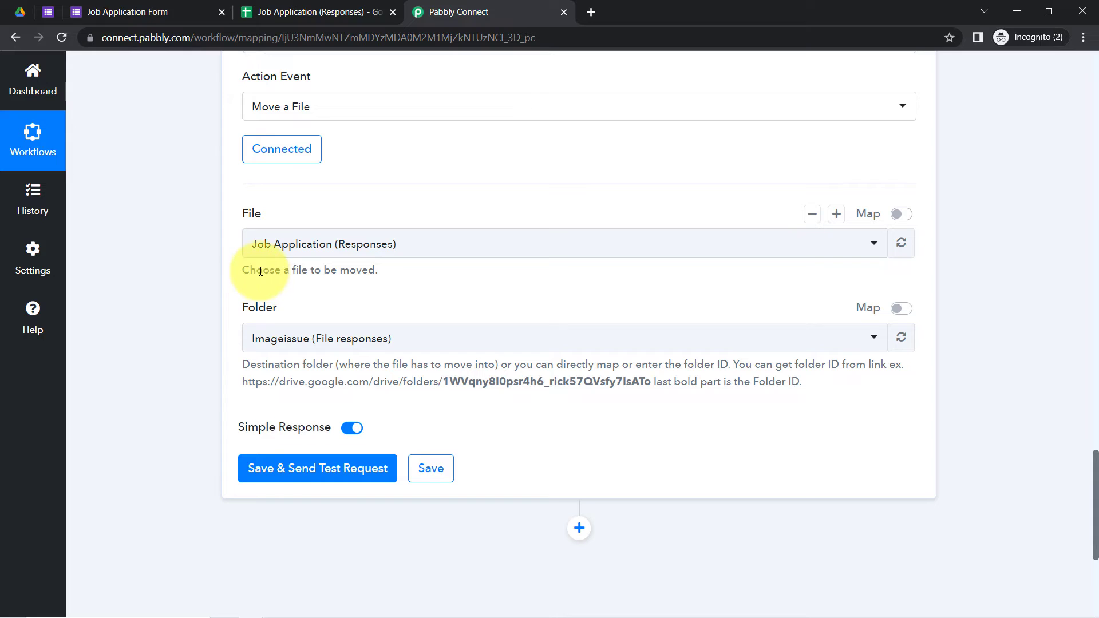
drag(261, 272, 354, 269)
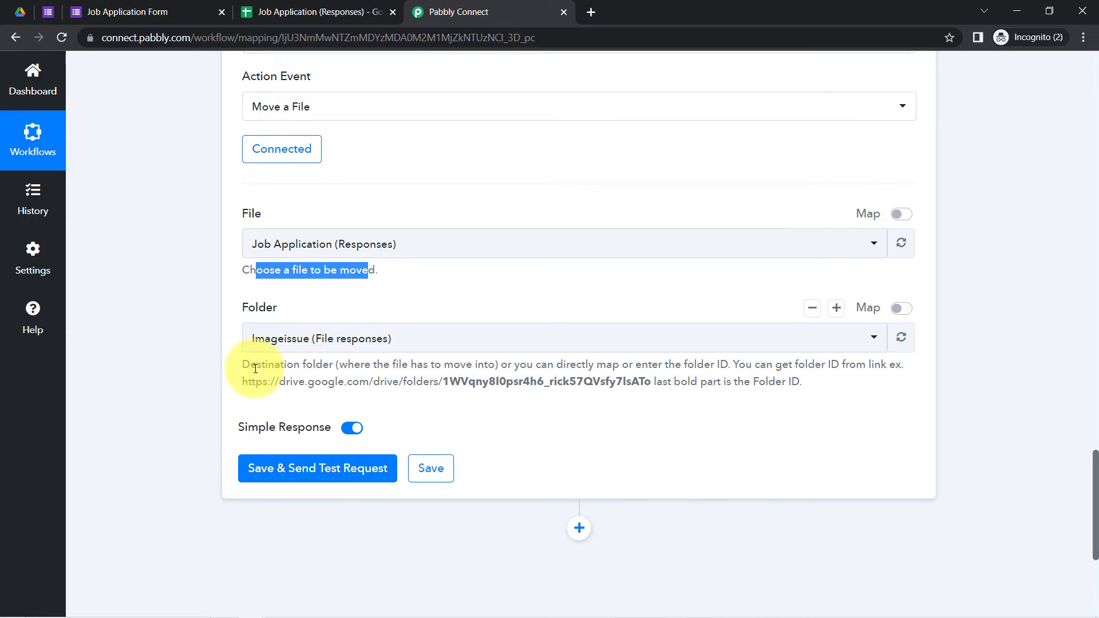
drag(257, 365, 317, 368)
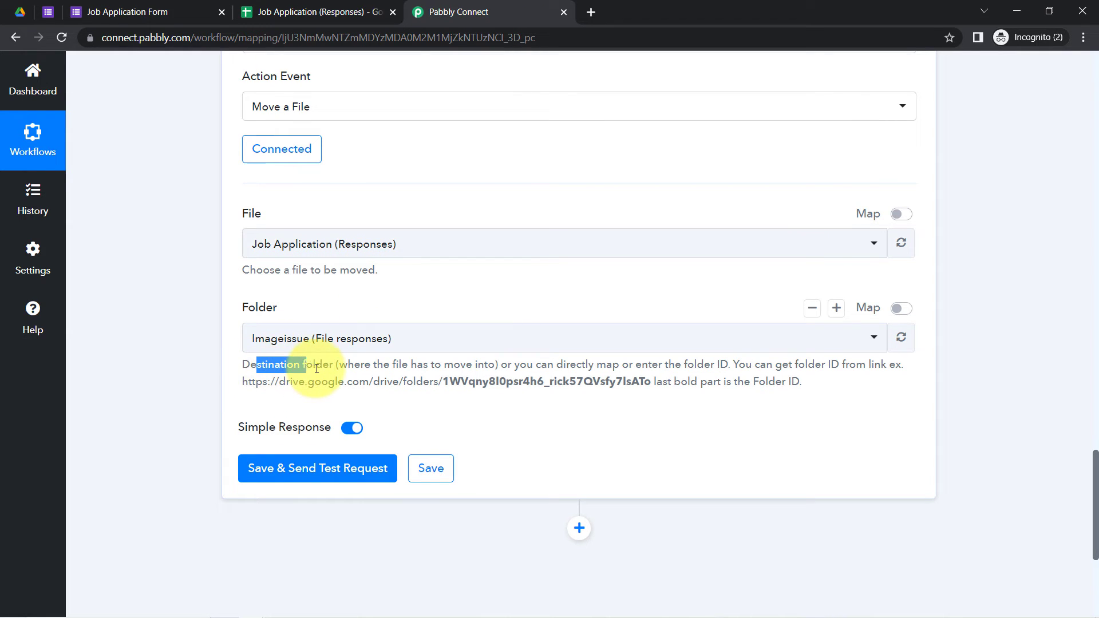
click(324, 250)
click(324, 251)
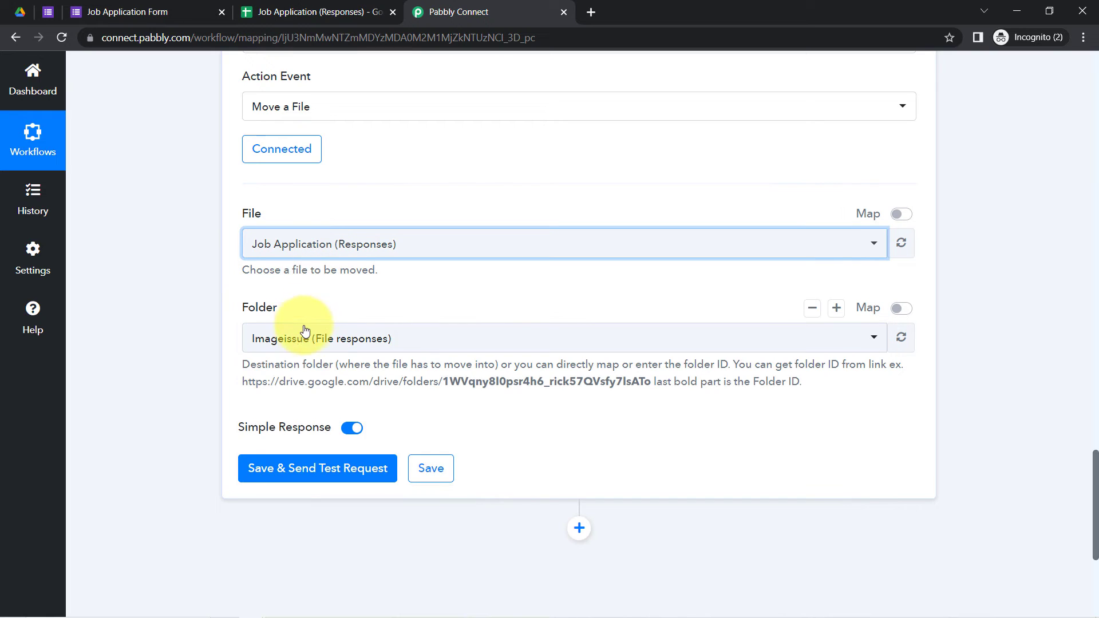
click(295, 337)
click(303, 337)
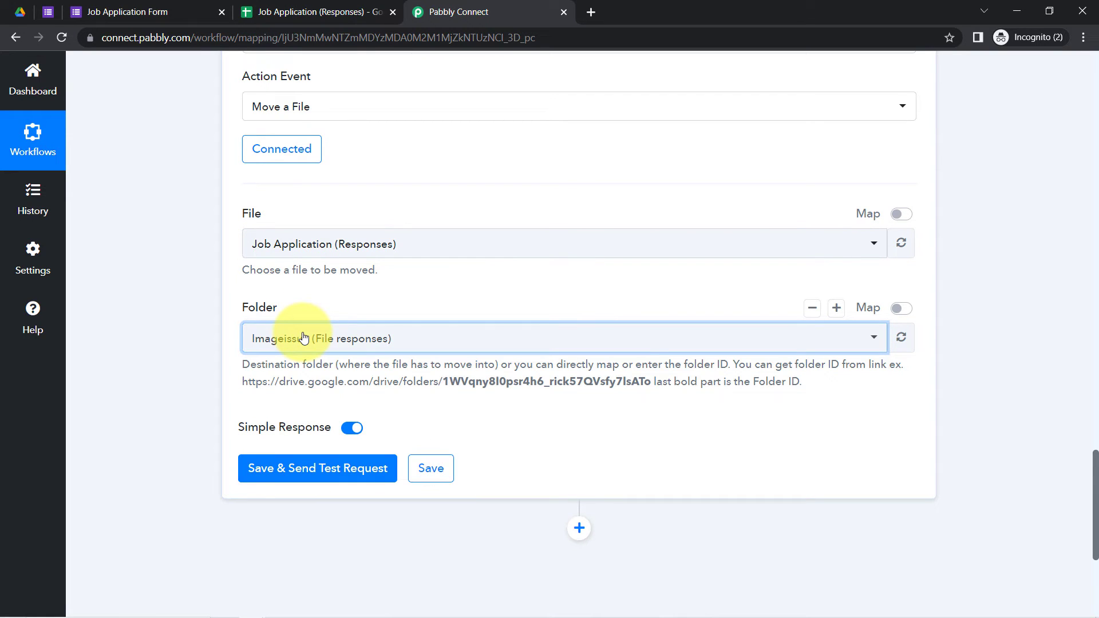
Step: Turn on Map for File and Folder and delete both existing IDs
click(901, 213)
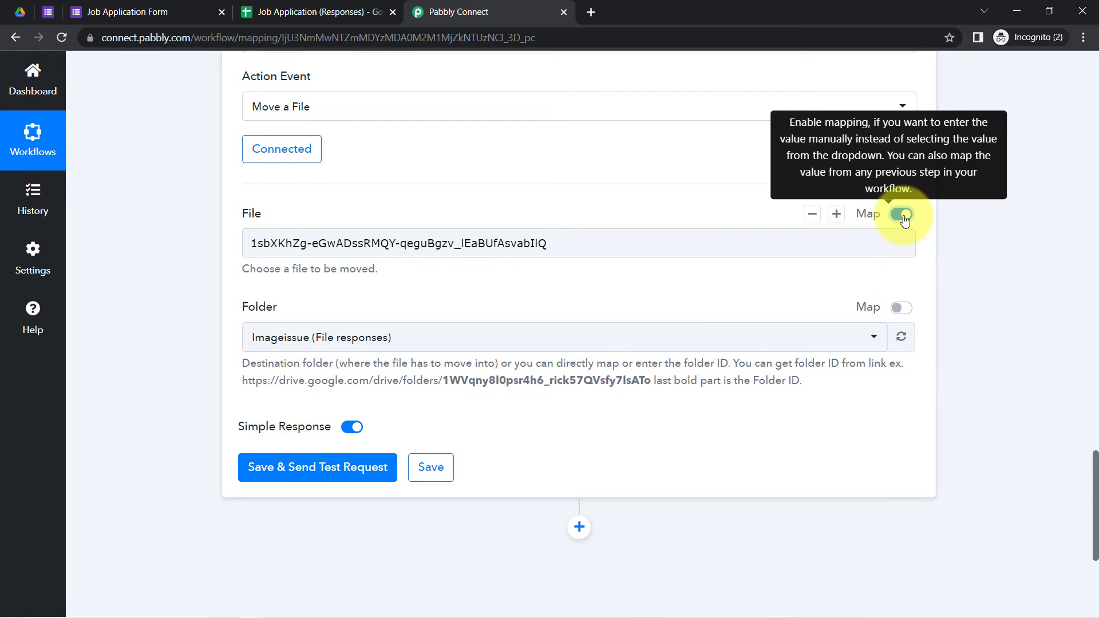
click(902, 308)
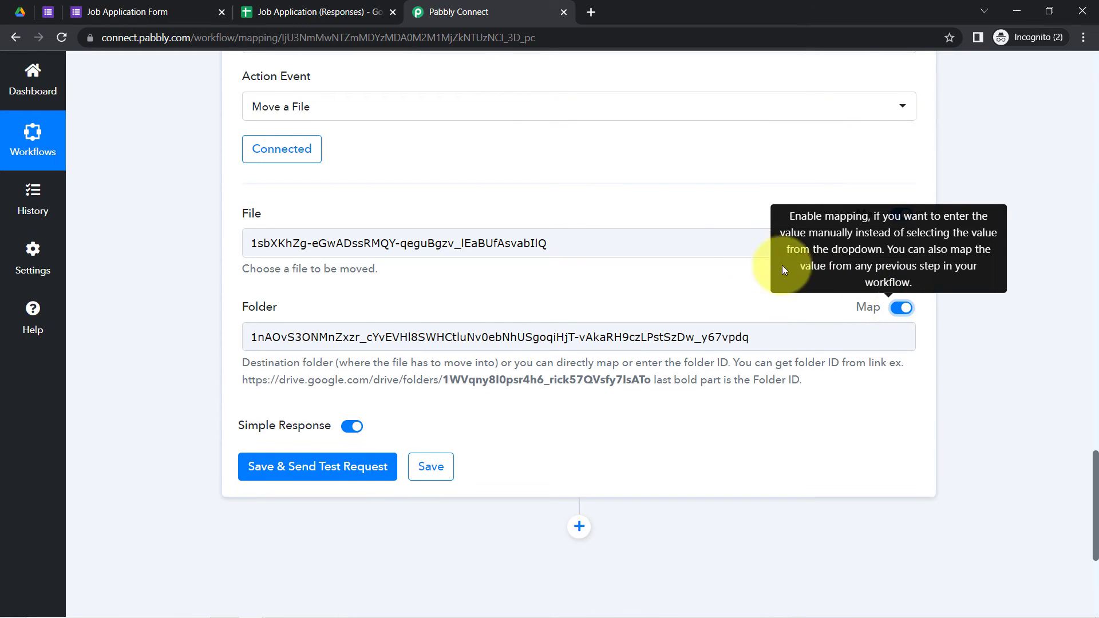
click(613, 247)
key(BackSpace)
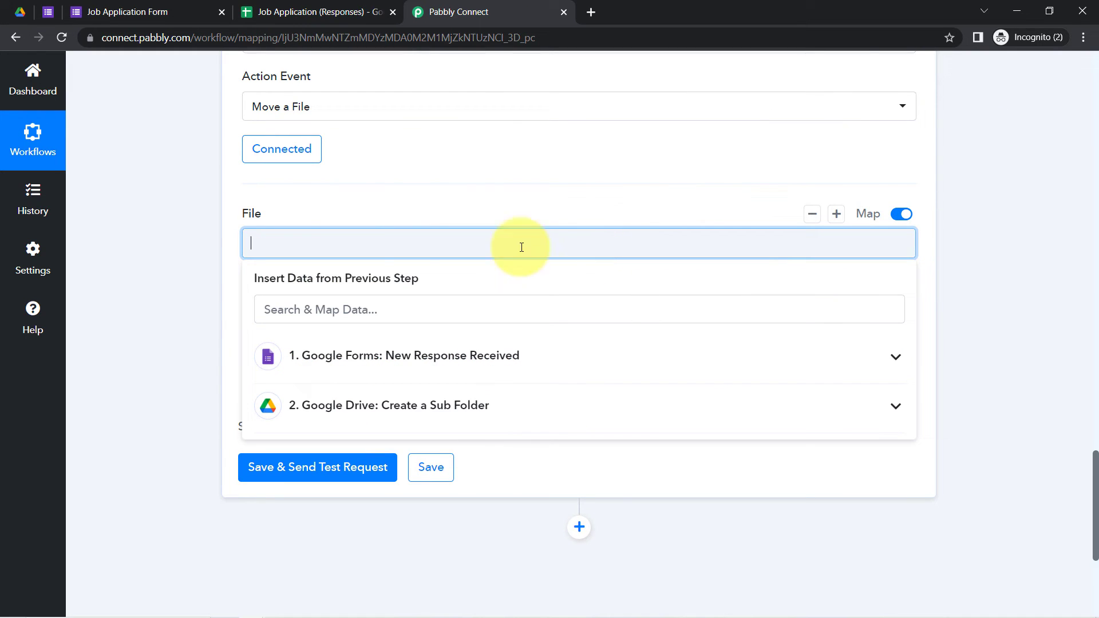
click(151, 296)
click(321, 334)
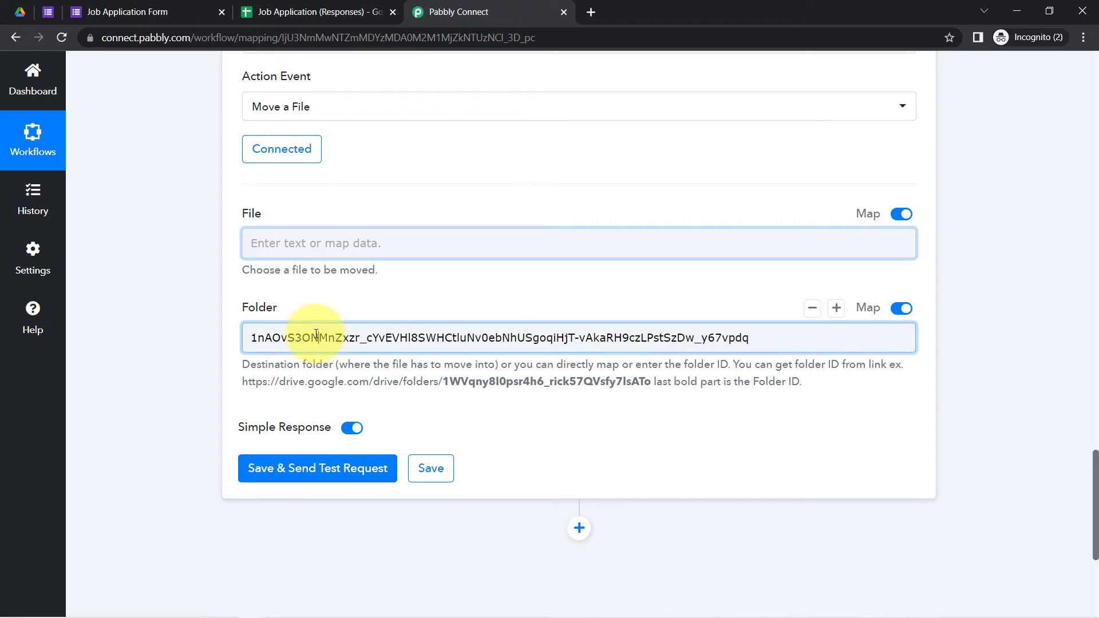
key(BackSpace)
click(209, 341)
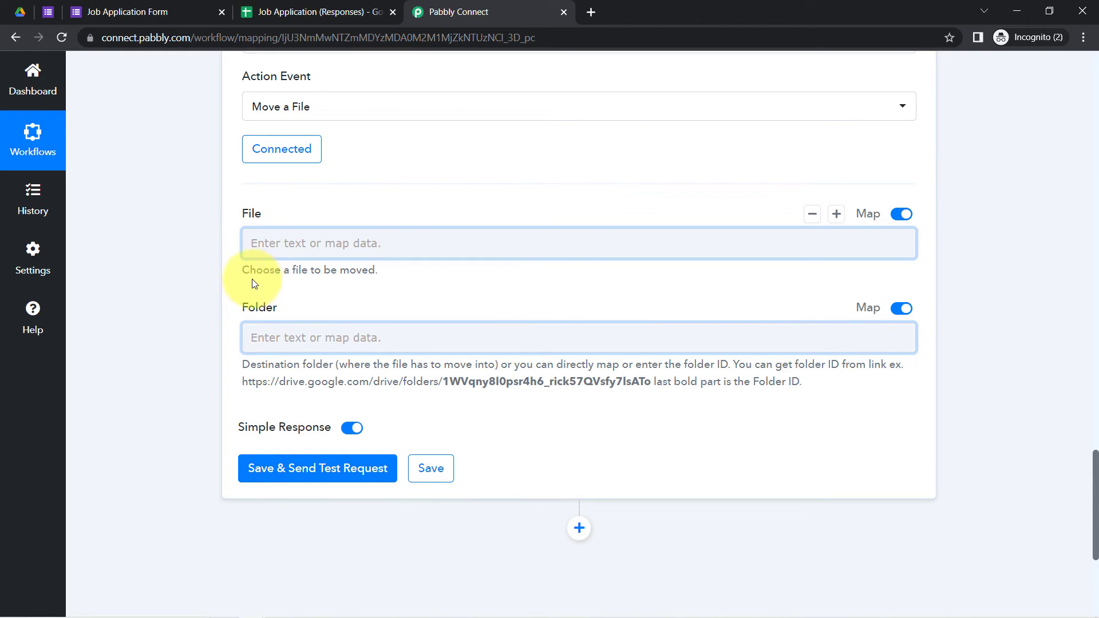
drag(249, 271, 382, 282)
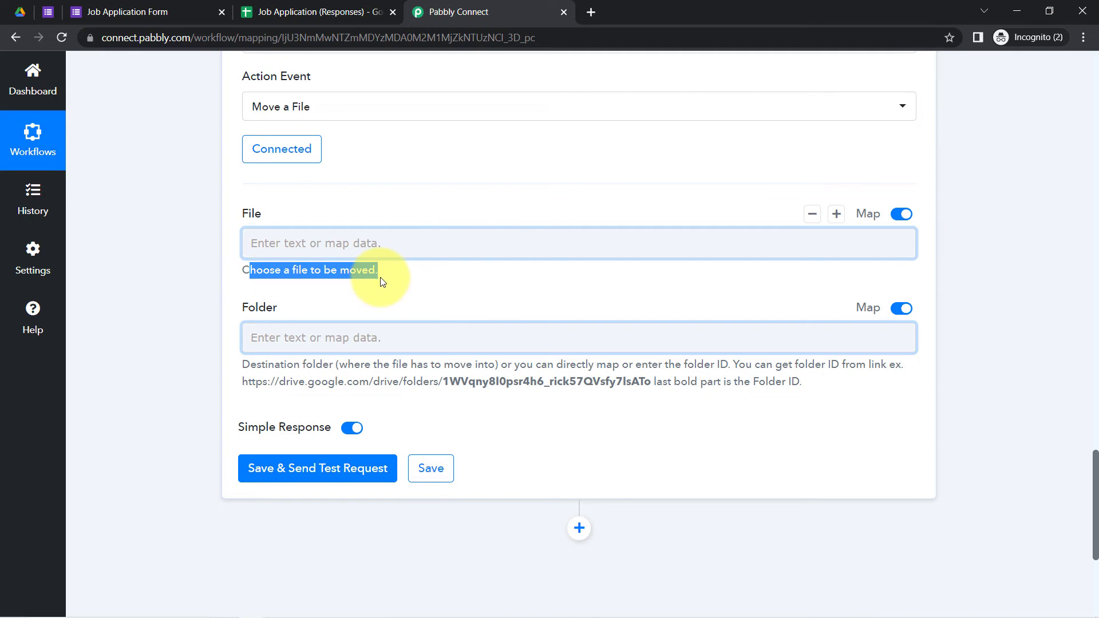
Step: Scroll up and expand the trigger's Response Received data
drag(1096, 502, 1092, 221)
scroll(743, 208, down, 3)
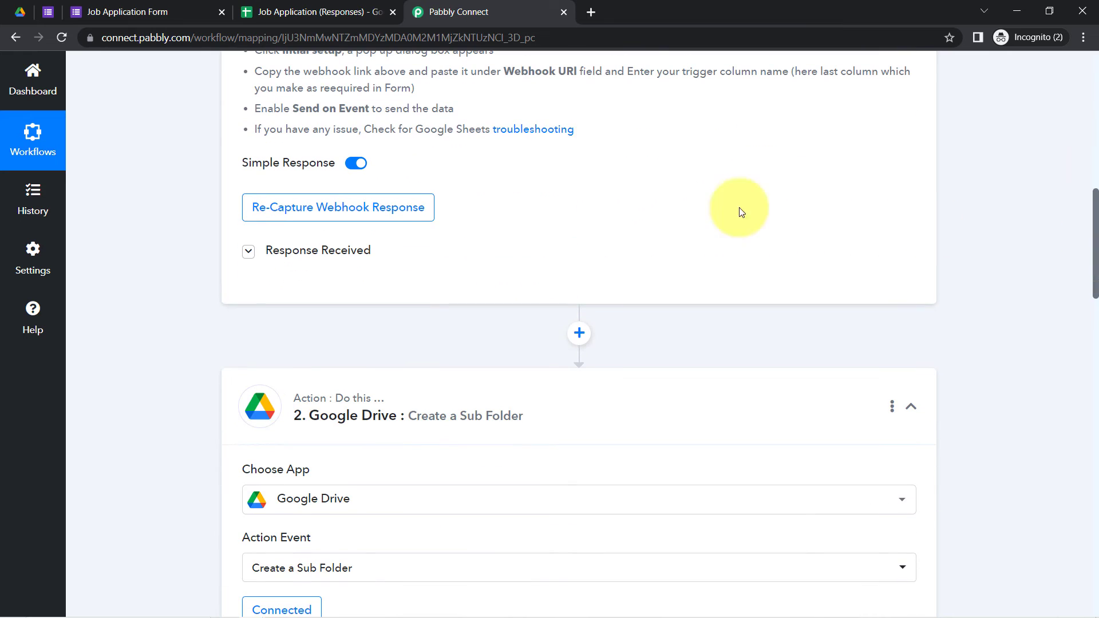
click(295, 251)
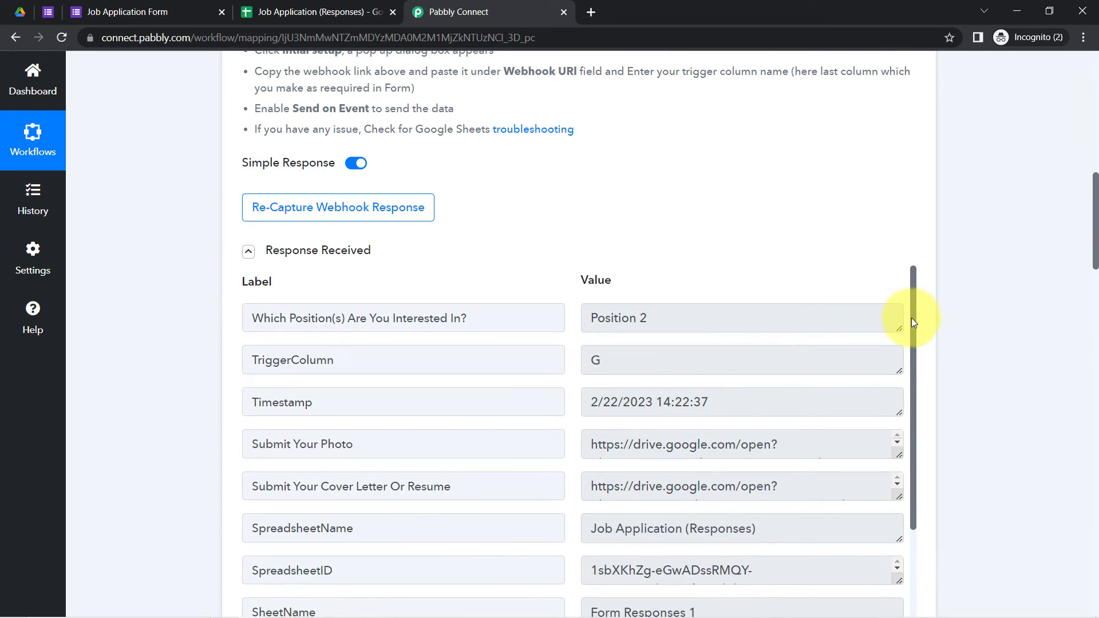
drag(913, 322, 582, 371)
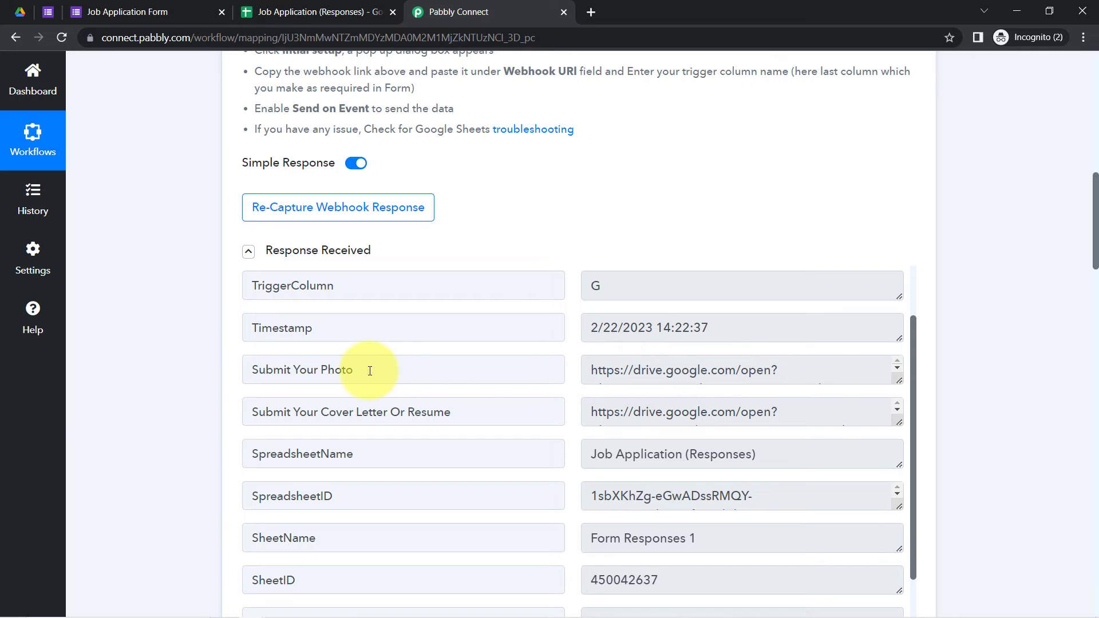
Step: Point out the Submit Your Photo and Submit Your Cover Letter Or Resume response fields
drag(370, 371, 379, 384)
drag(305, 409, 416, 419)
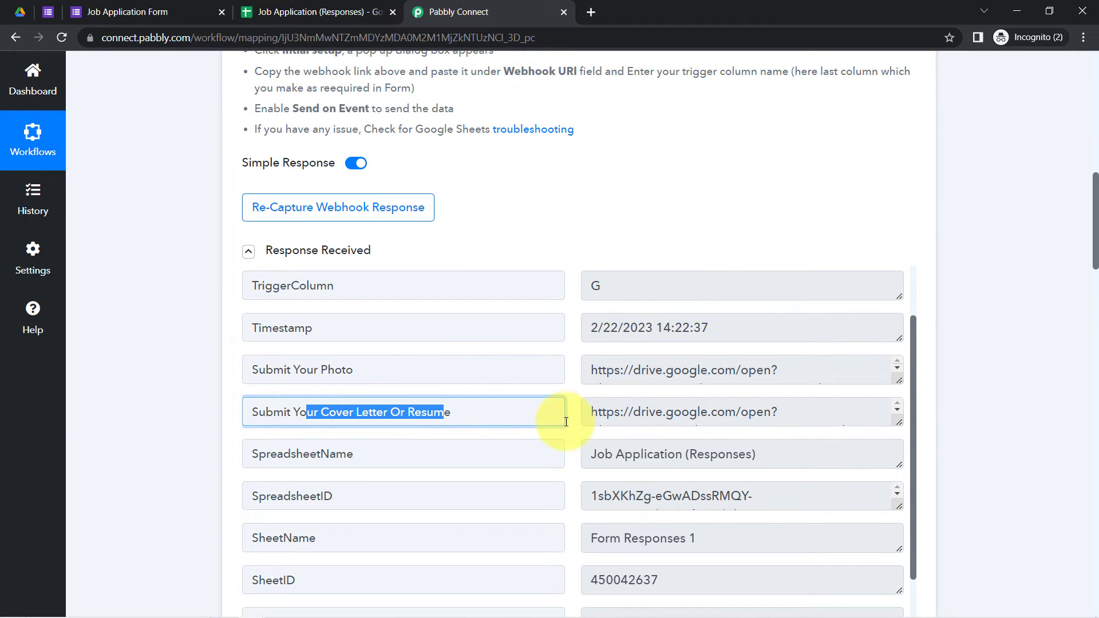
drag(1086, 204, 1058, 504)
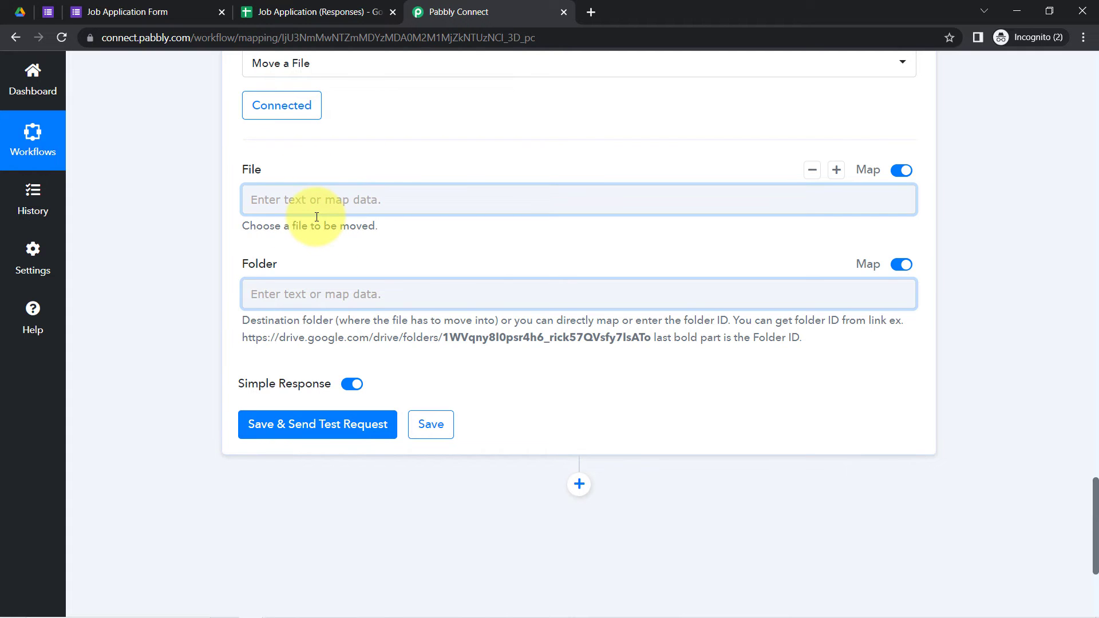
drag(1094, 555, 1094, 288)
Step: Enlarge the cover letter URL box and highlight the file ID after 'id='
drag(898, 326, 889, 363)
triple_click(771, 329)
click(640, 316)
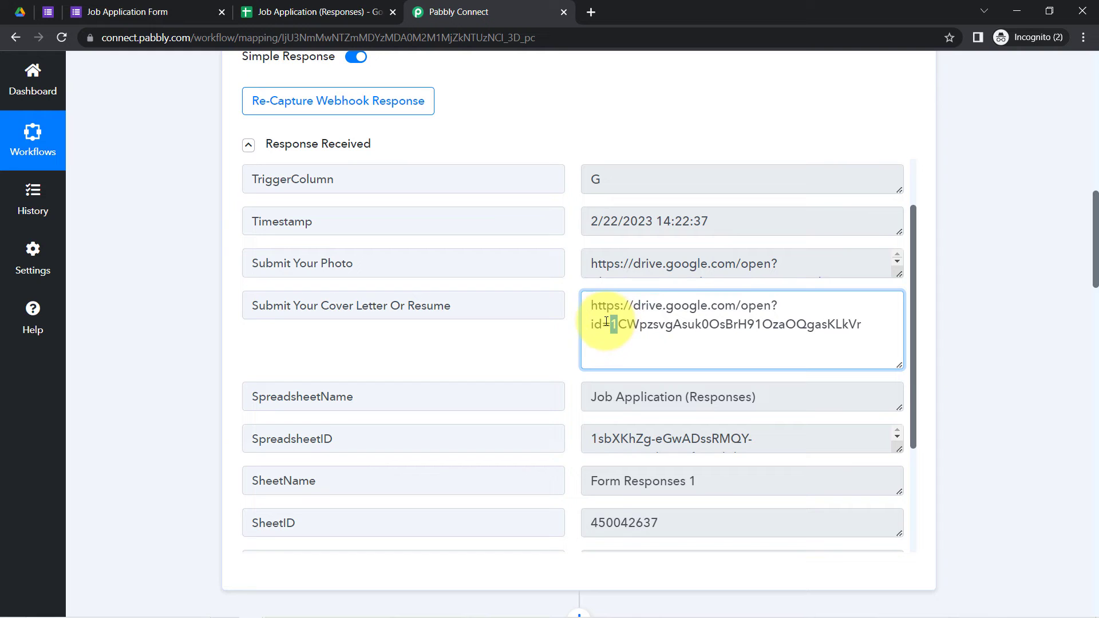
drag(614, 321, 876, 341)
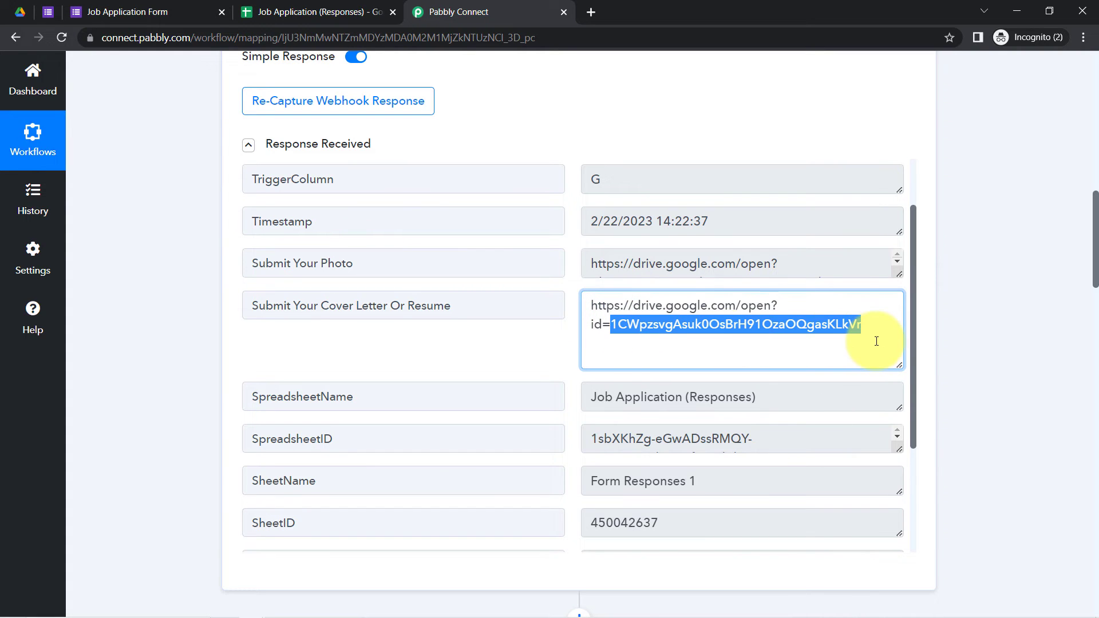
drag(1097, 264, 1060, 474)
Step: Add a Text Formatter by Pabbly step with the Split Text event before Move a File
click(580, 220)
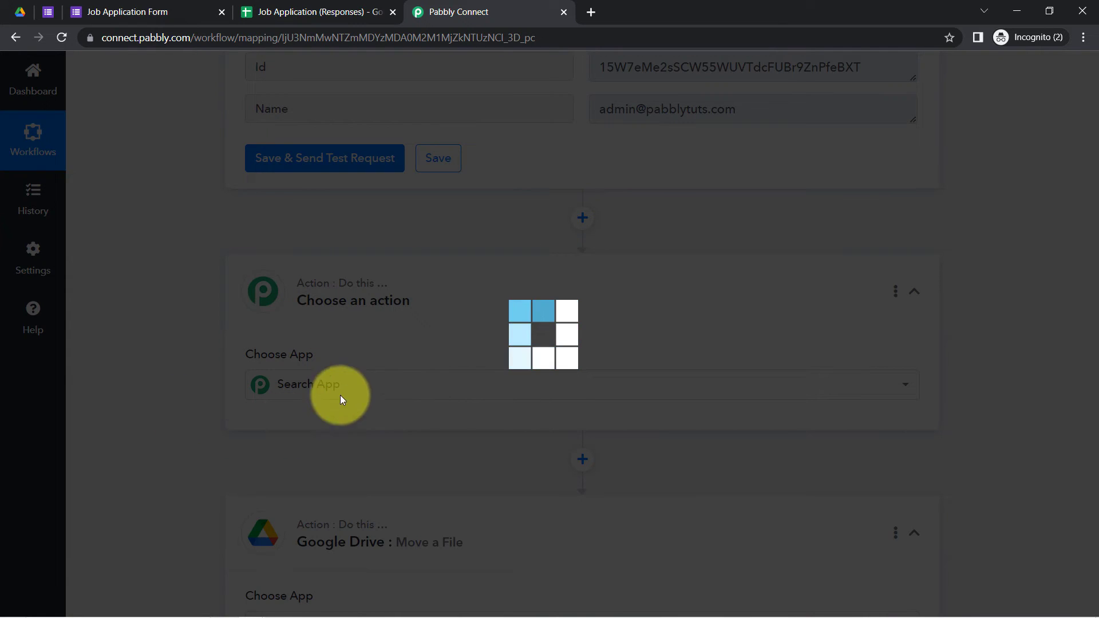
text(text)
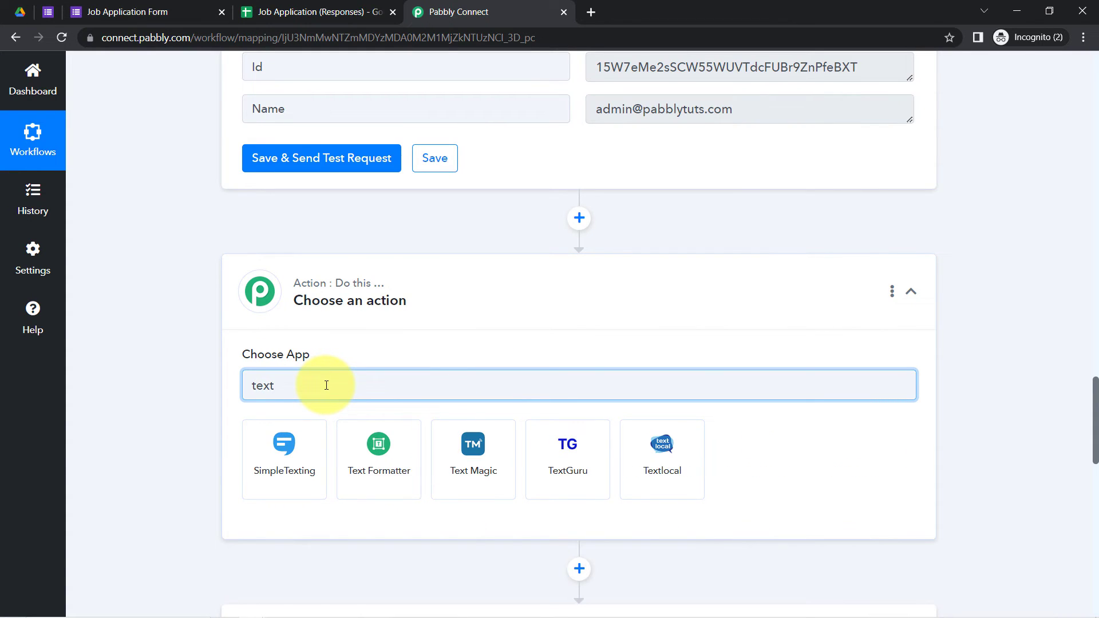
click(382, 479)
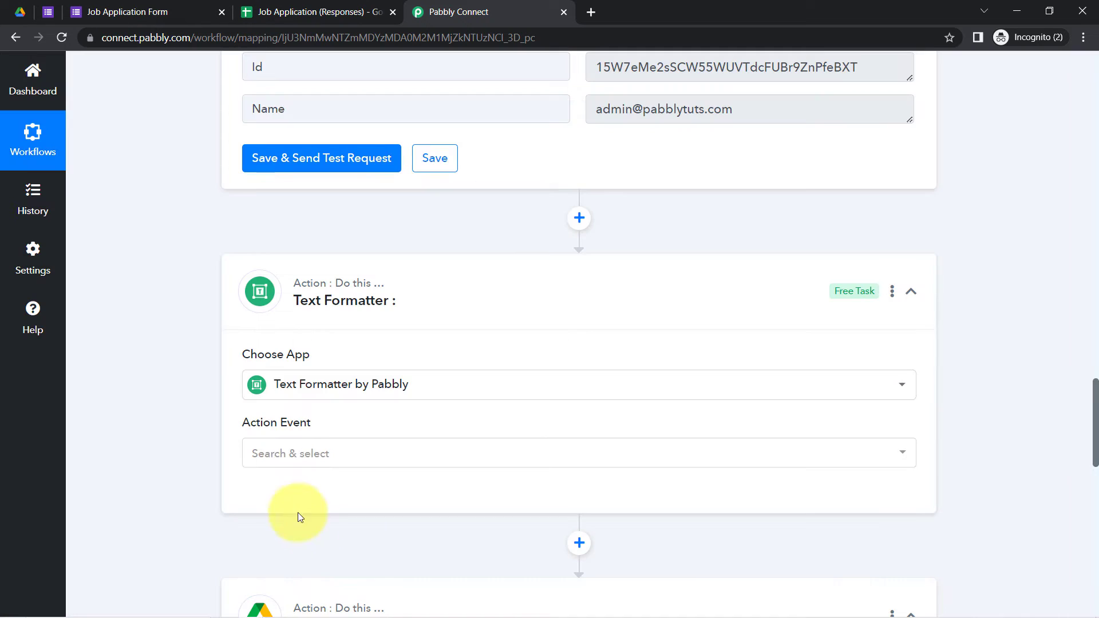
click(294, 455)
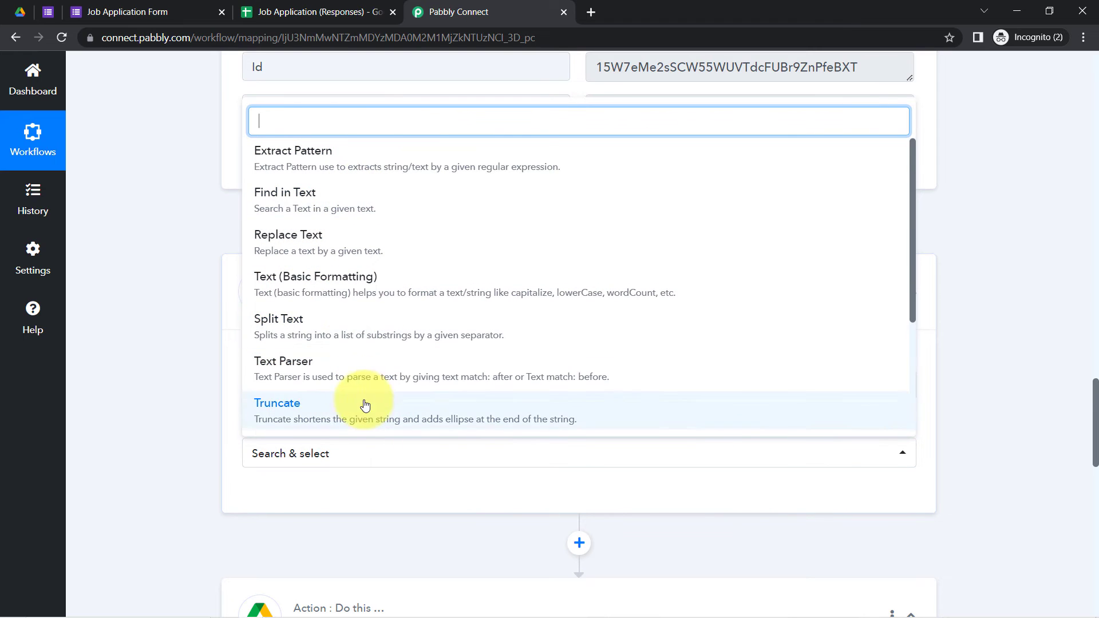
click(288, 336)
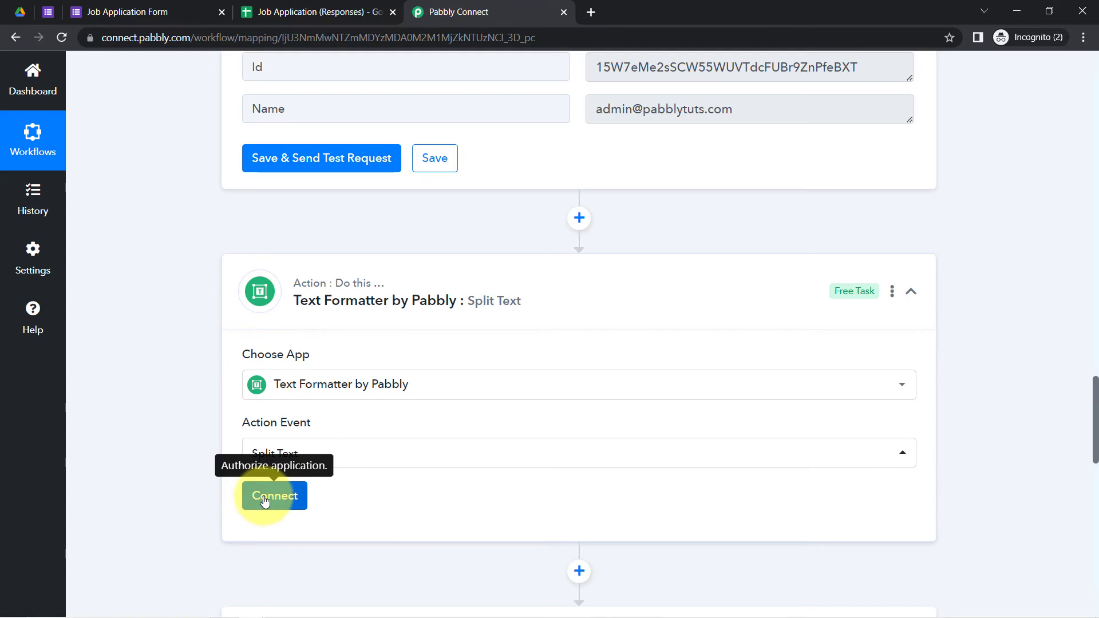
Step: Connect Text Formatter by Pabbly to reveal the Text to Split, Separator and Segment Index fields
click(264, 499)
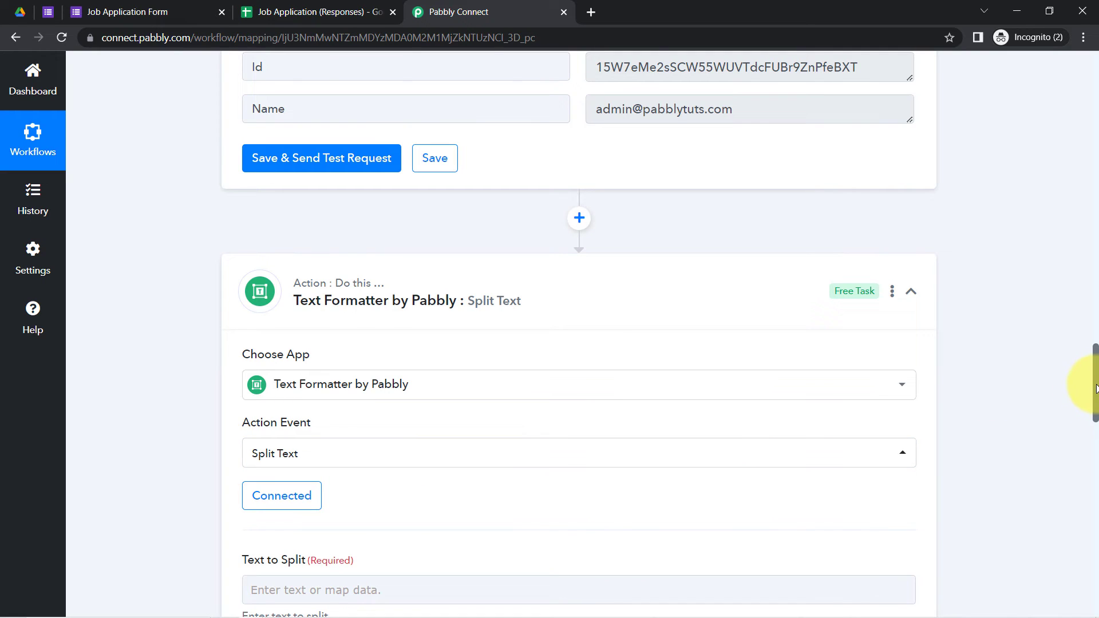
drag(1096, 390, 1096, 438)
scroll(1096, 438, down, 1)
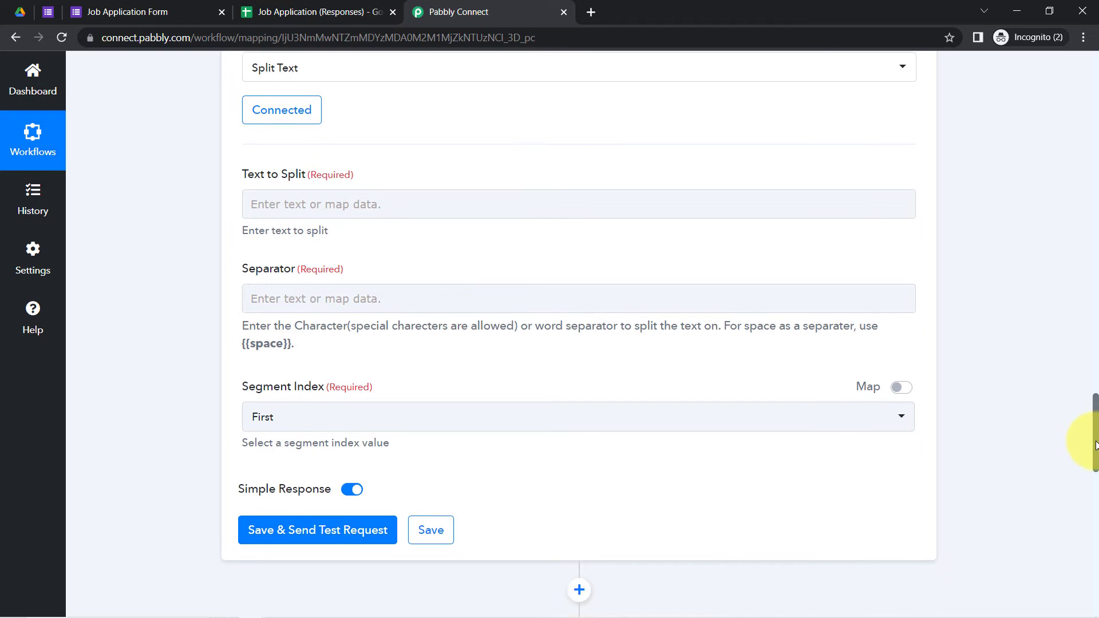
Step: Map the Google Forms Submit Your Photo link into Text to Split and use '=' as Separator
click(322, 179)
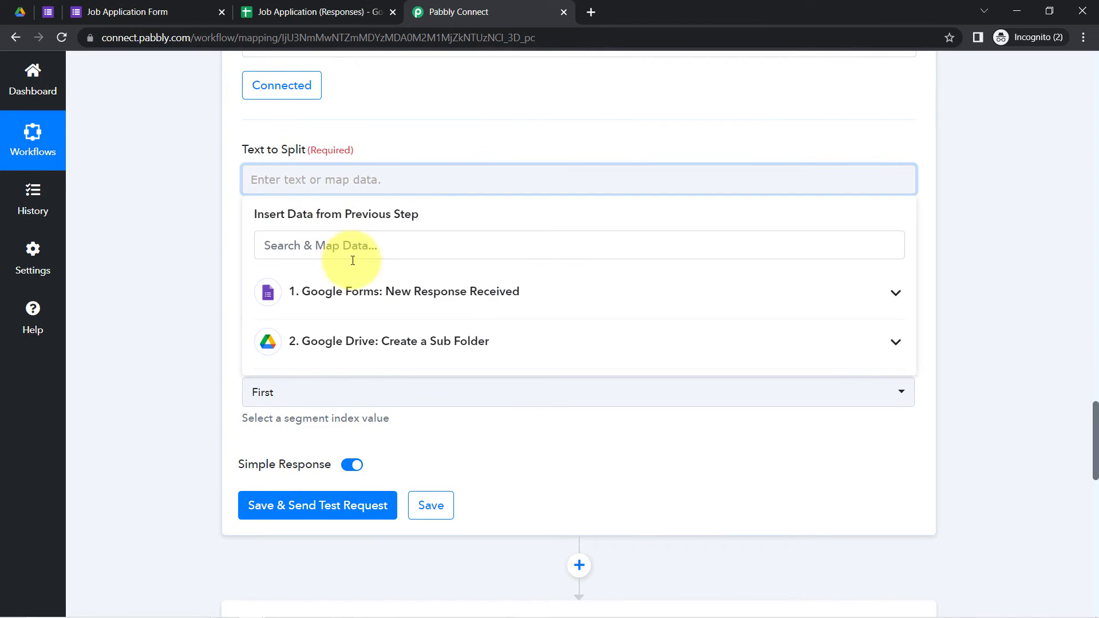
click(383, 303)
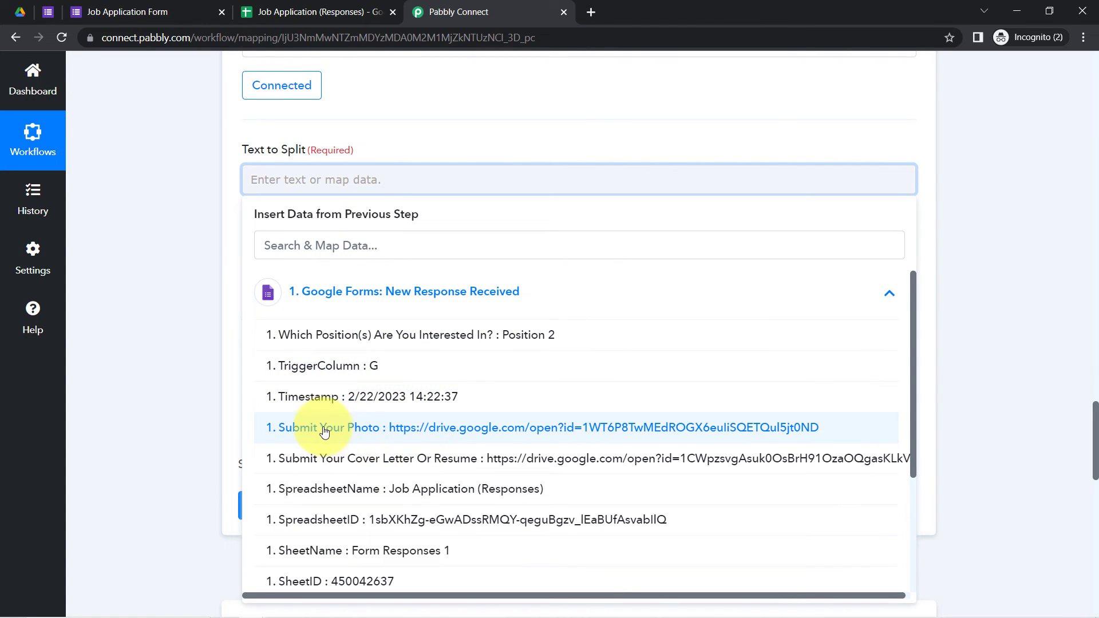
click(472, 436)
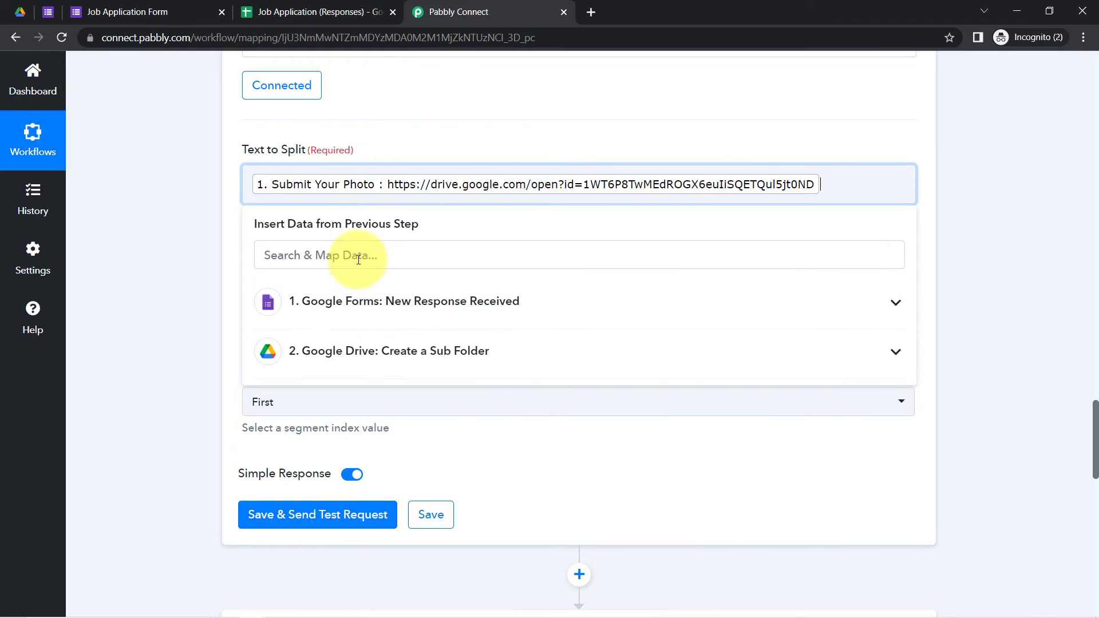
click(206, 245)
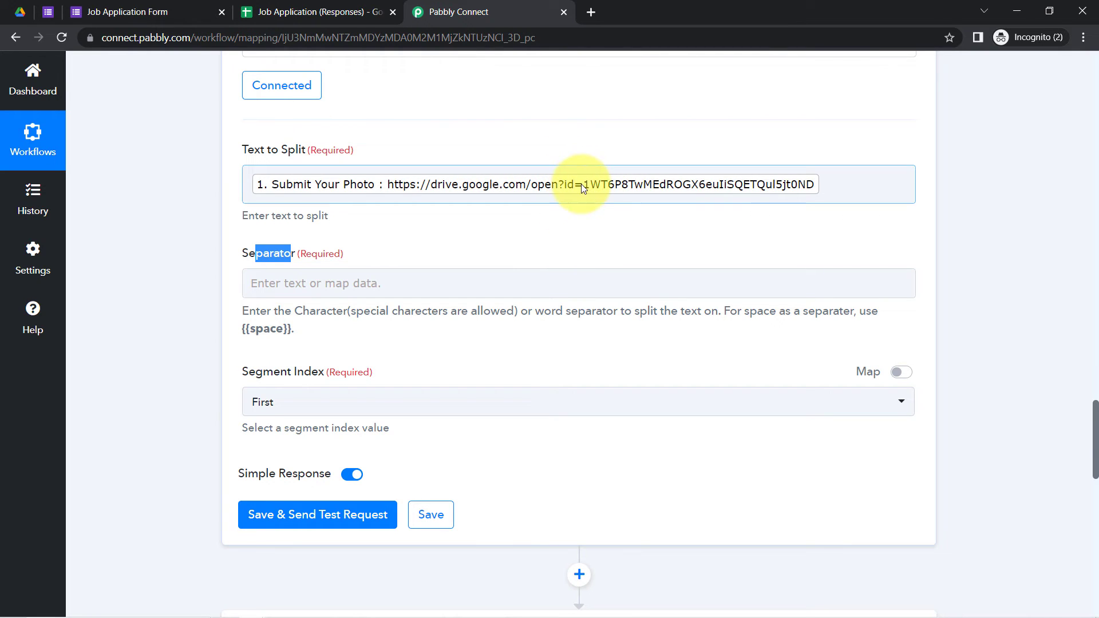
click(289, 283)
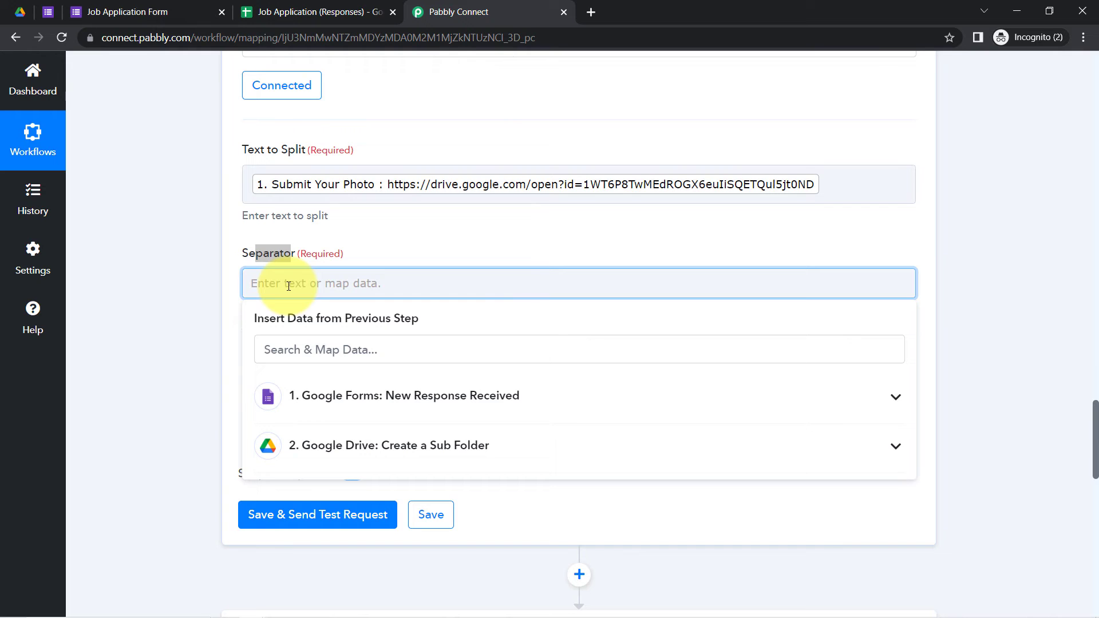
click(200, 316)
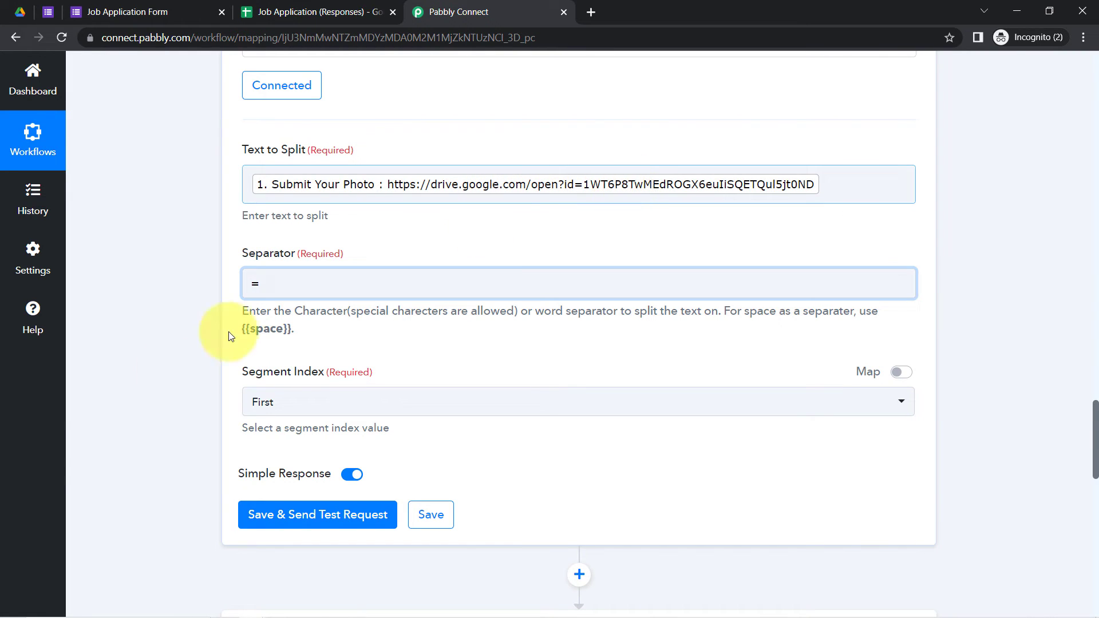
Step: Keep the Last segment, save and test, then check the returned photo file ID
click(274, 401)
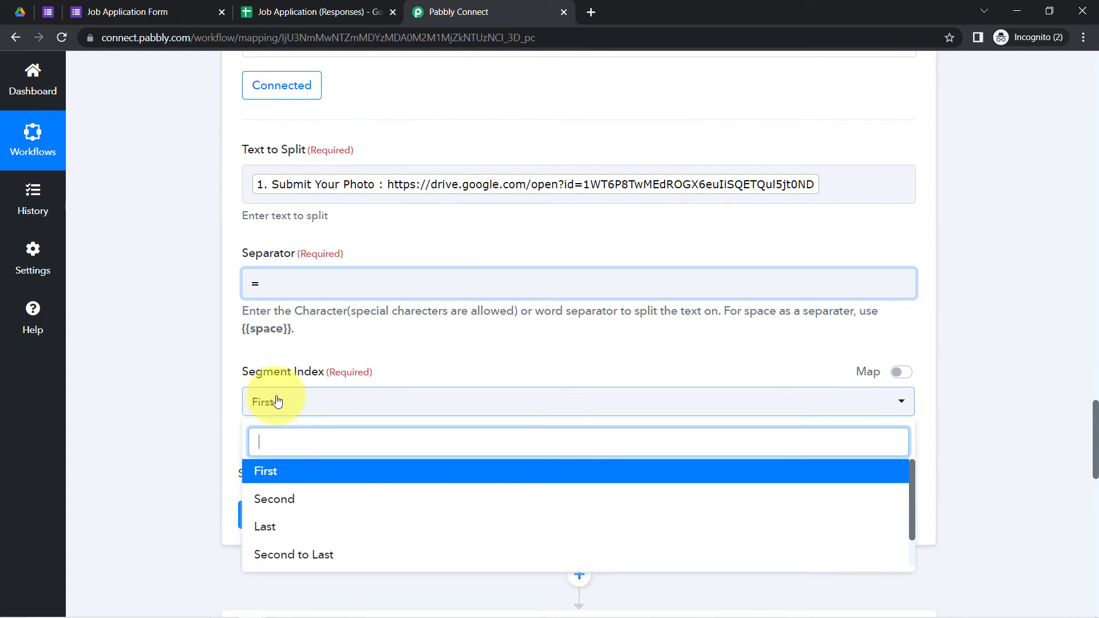
click(265, 532)
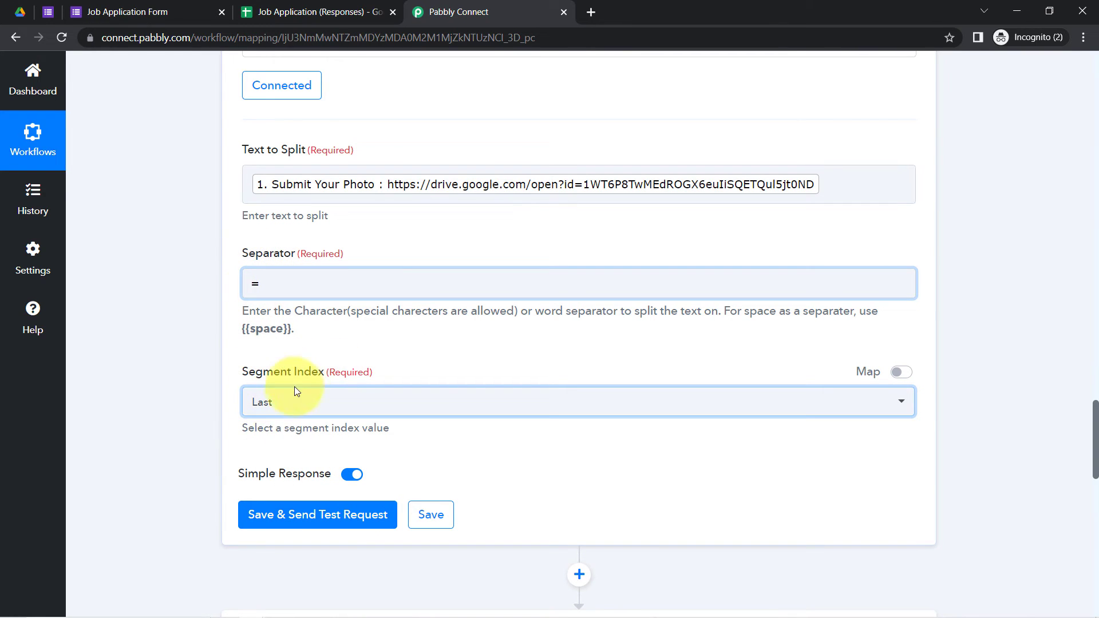
click(279, 514)
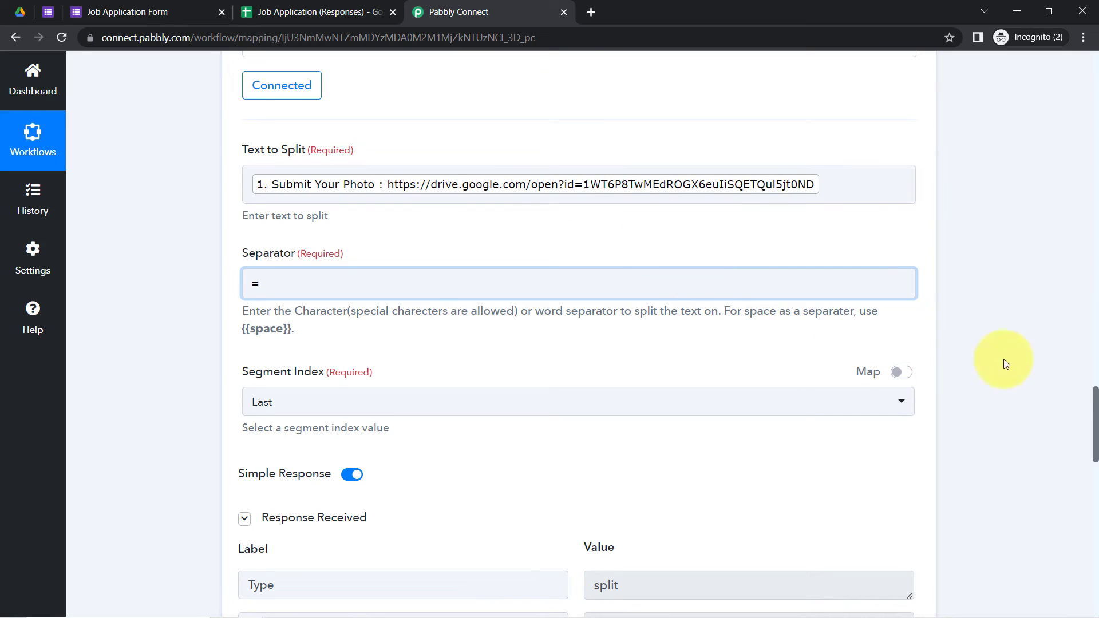
drag(1095, 399, 1086, 440)
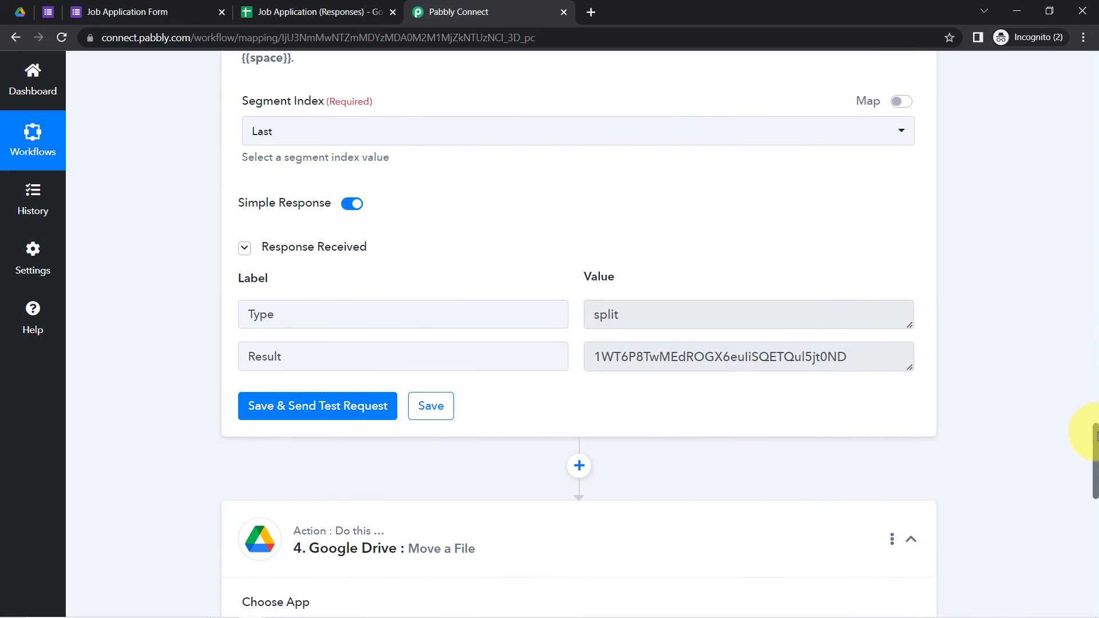
click(675, 365)
double_click(674, 365)
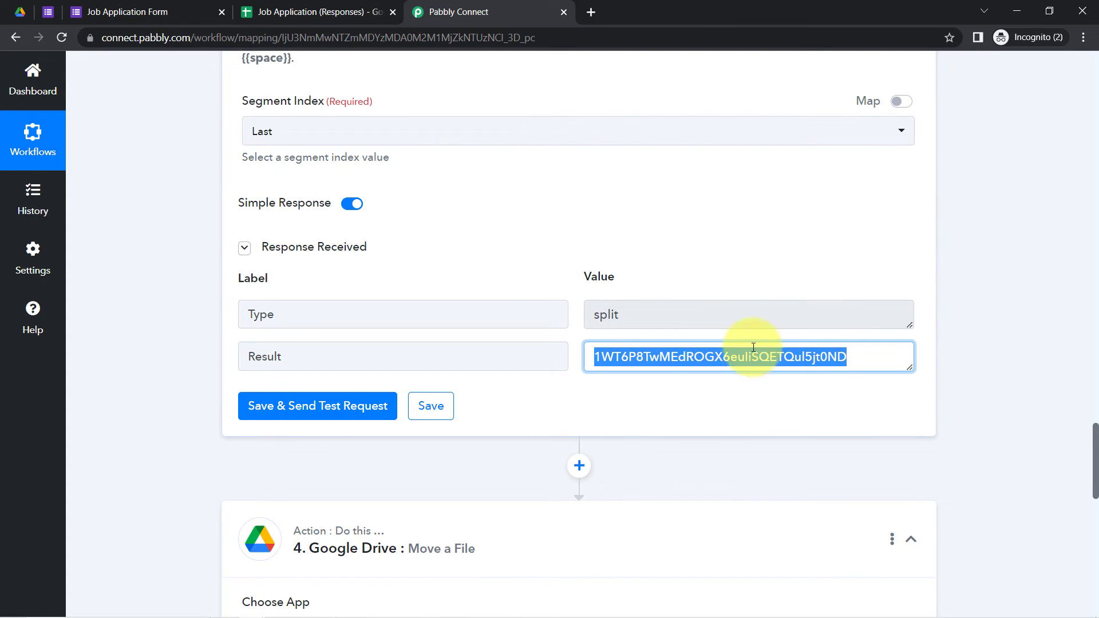
drag(1094, 437, 1089, 516)
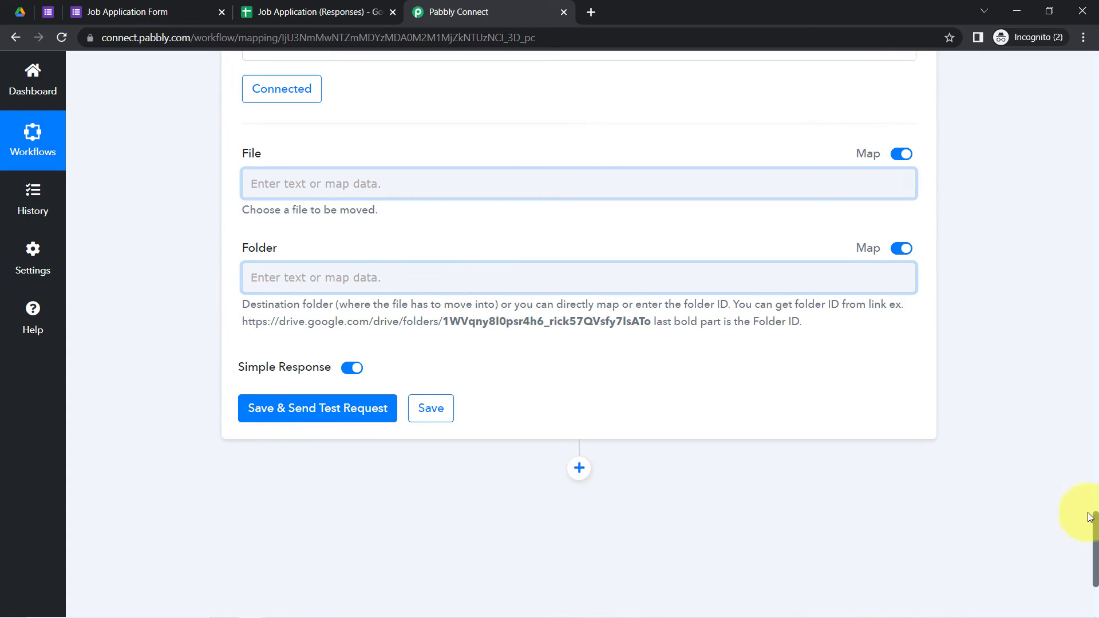
Step: Keep the existing Google Drive connection for the Move a File step
click(523, 182)
click(166, 197)
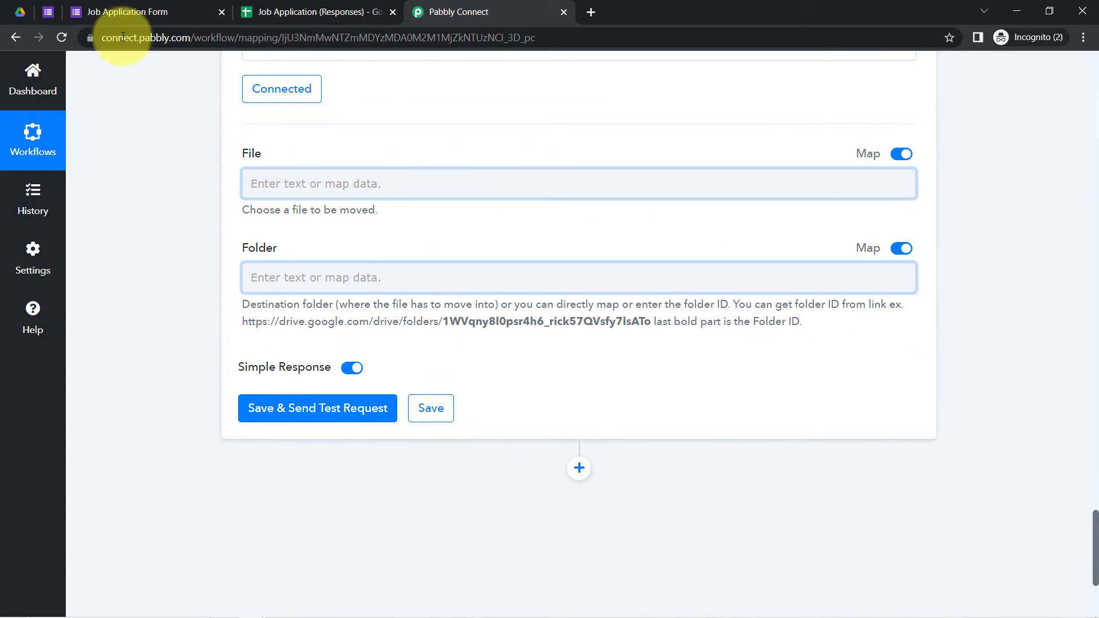
click(268, 191)
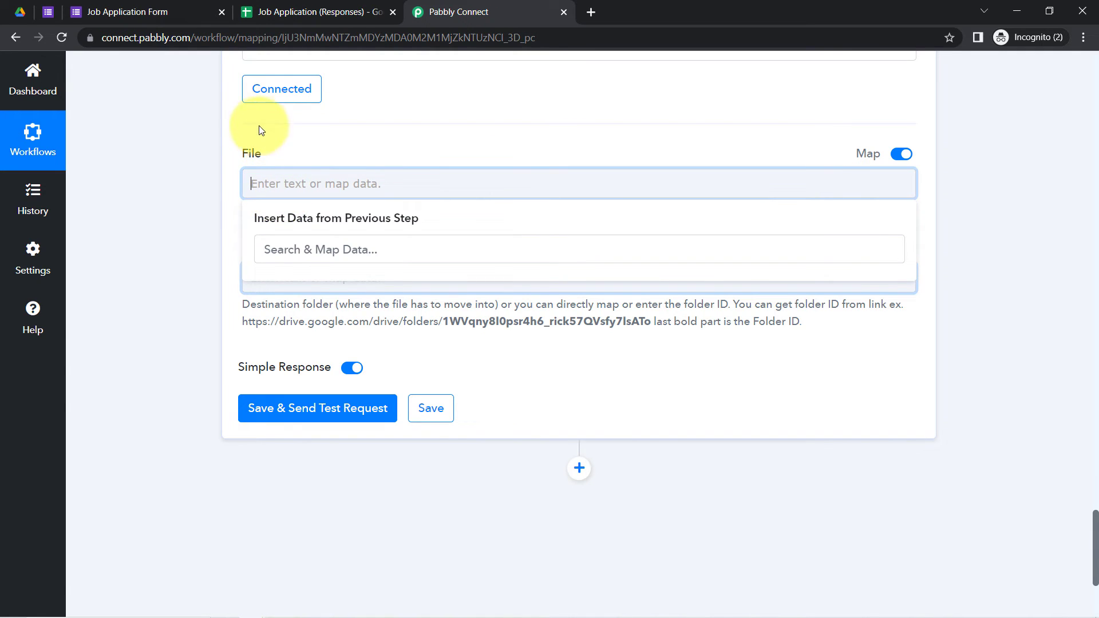
click(258, 100)
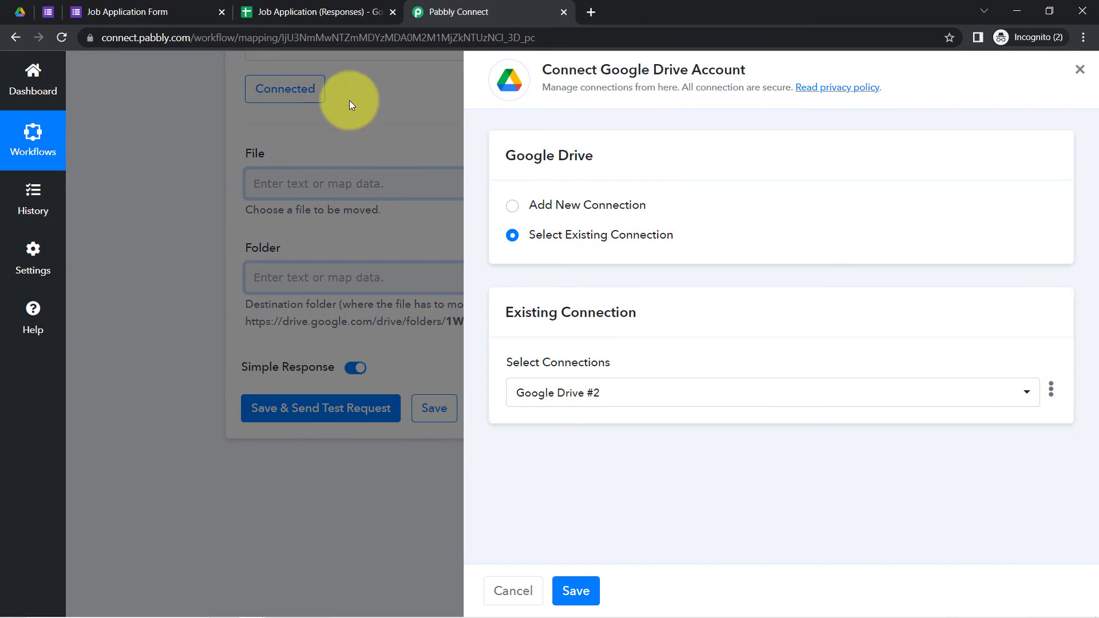
click(583, 588)
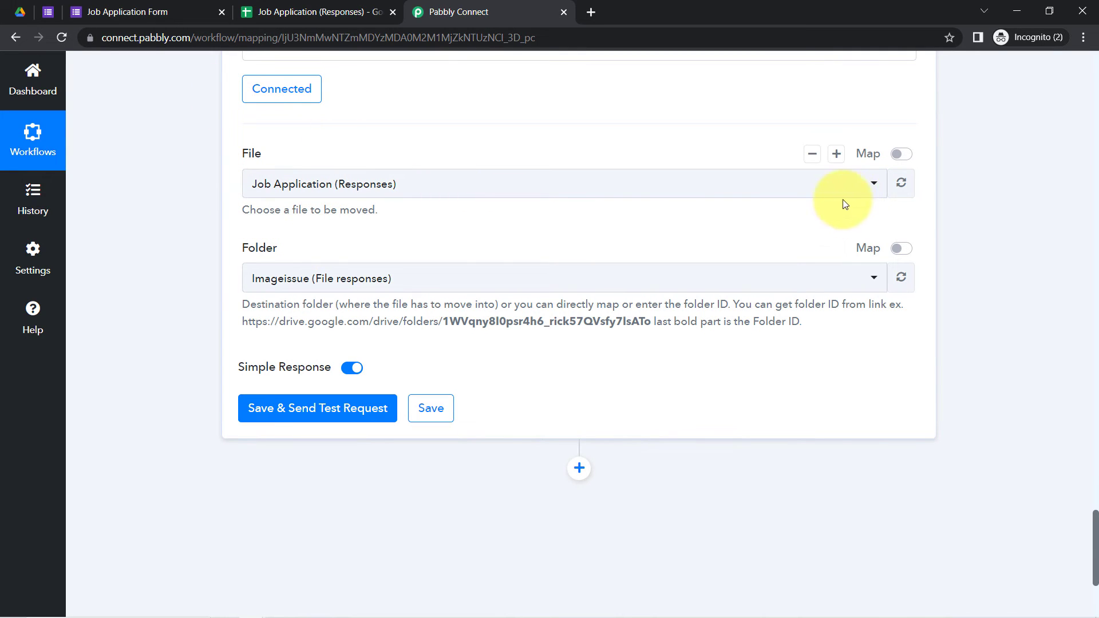
Step: Turn on Map for File and Folder, replacing the fixed File ID with Split Text's 3. Result
click(901, 154)
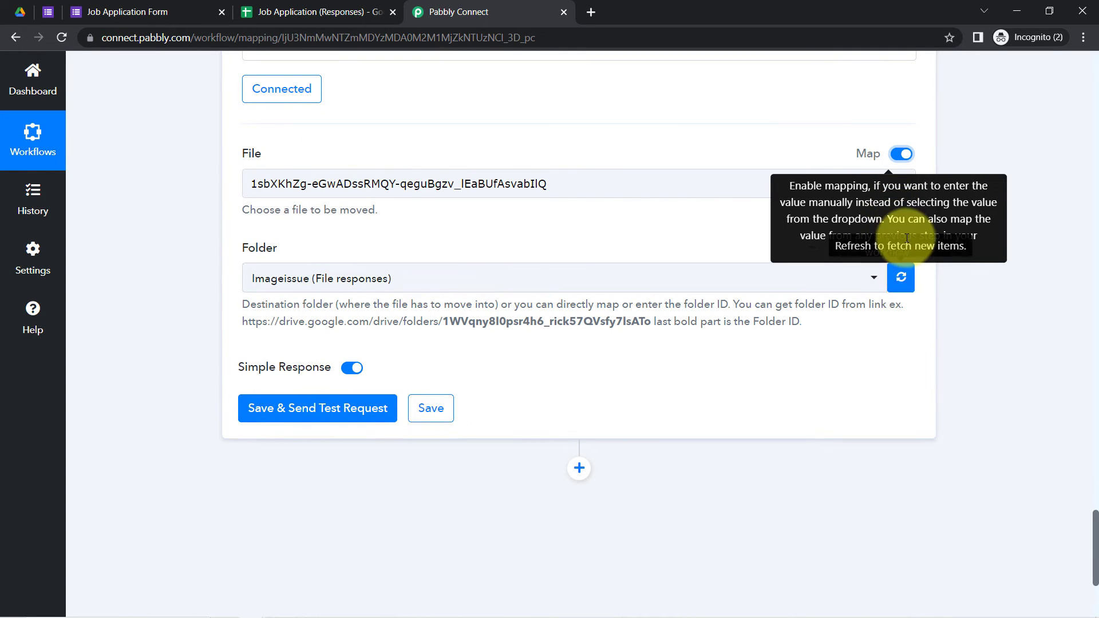
click(902, 248)
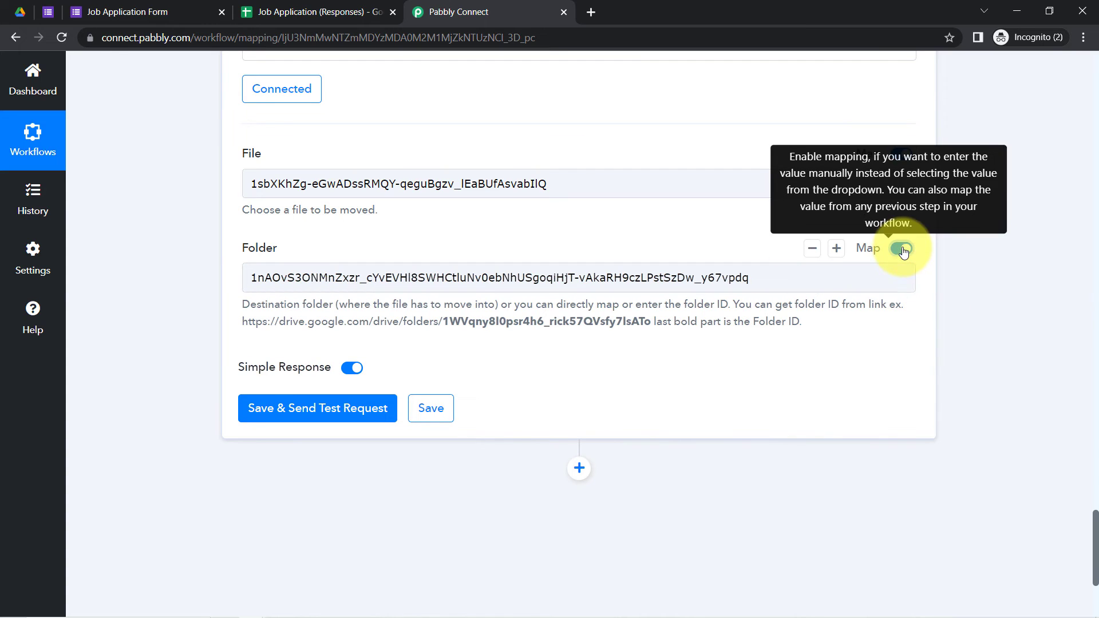
click(441, 180)
triple_click(447, 184)
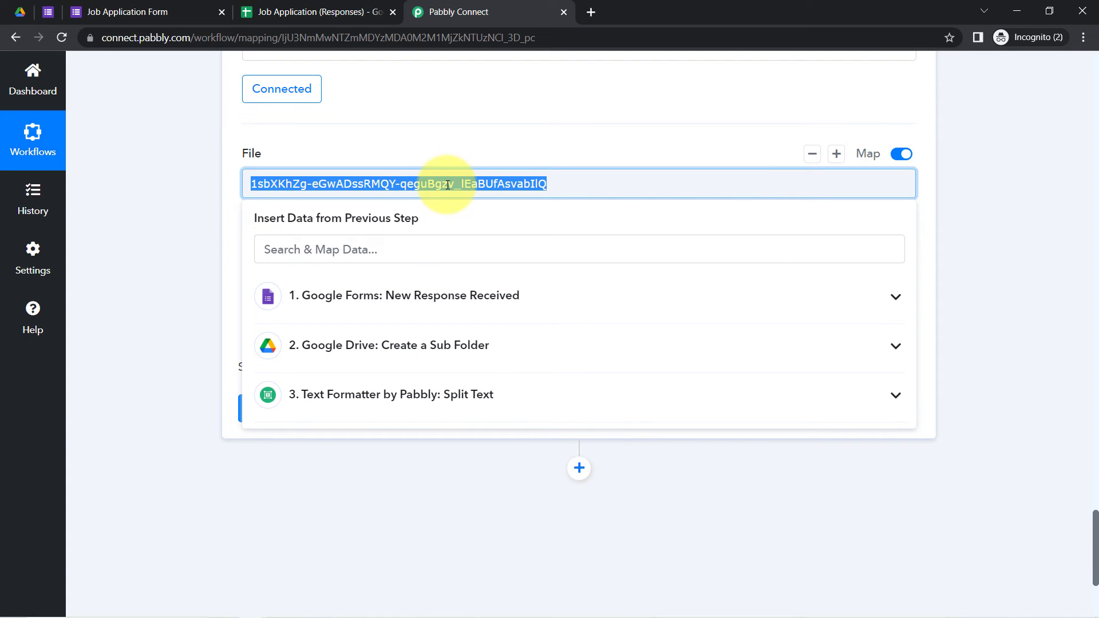
key(BackSpace)
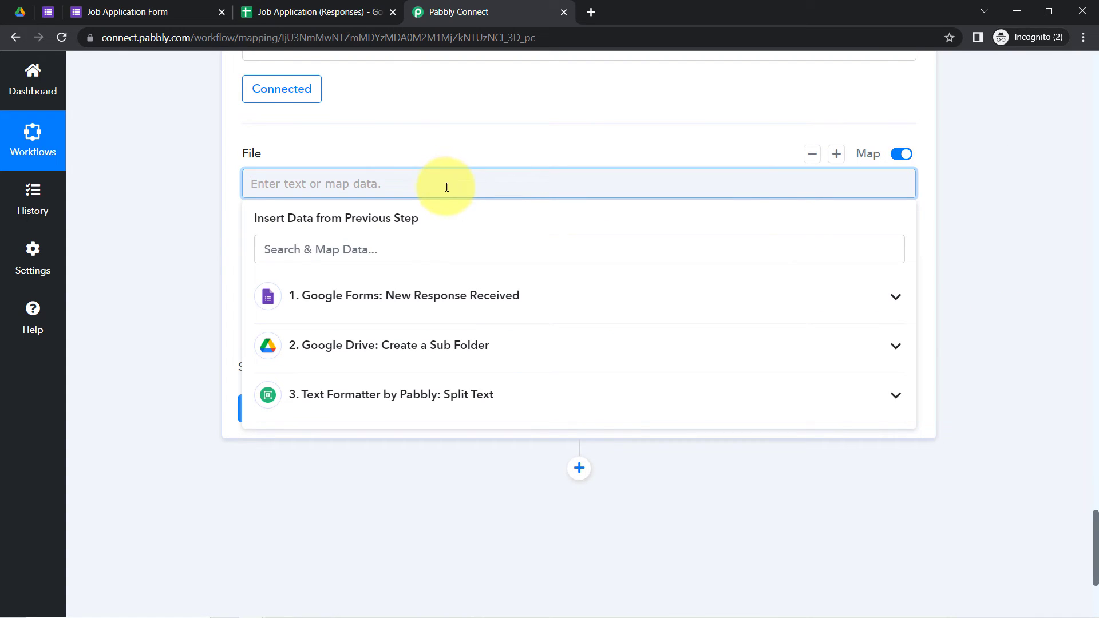
click(367, 397)
click(396, 469)
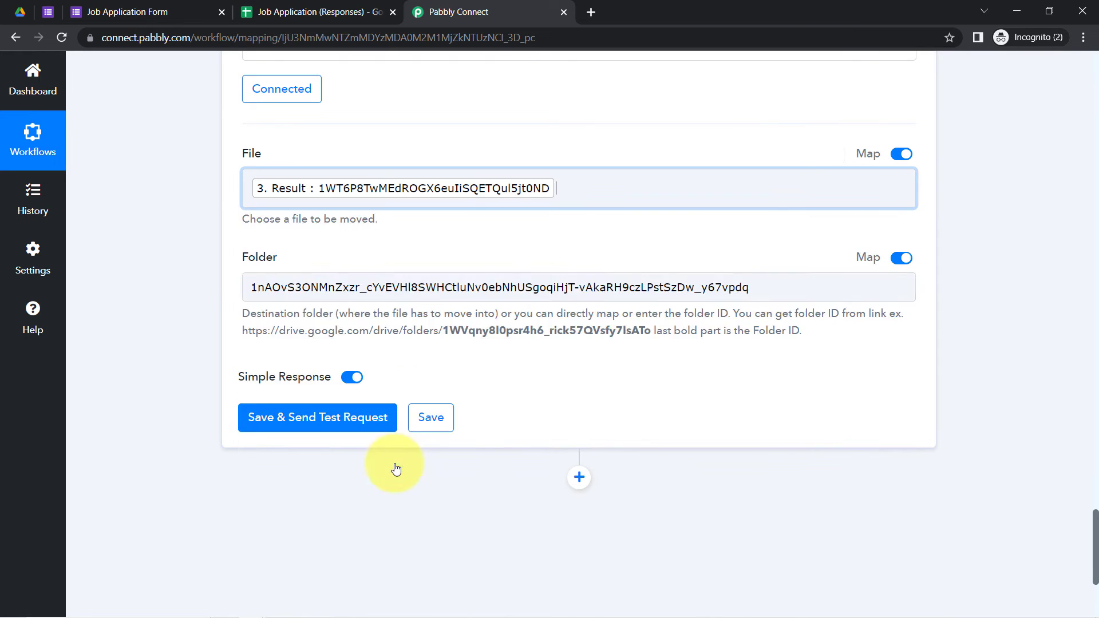
click(156, 259)
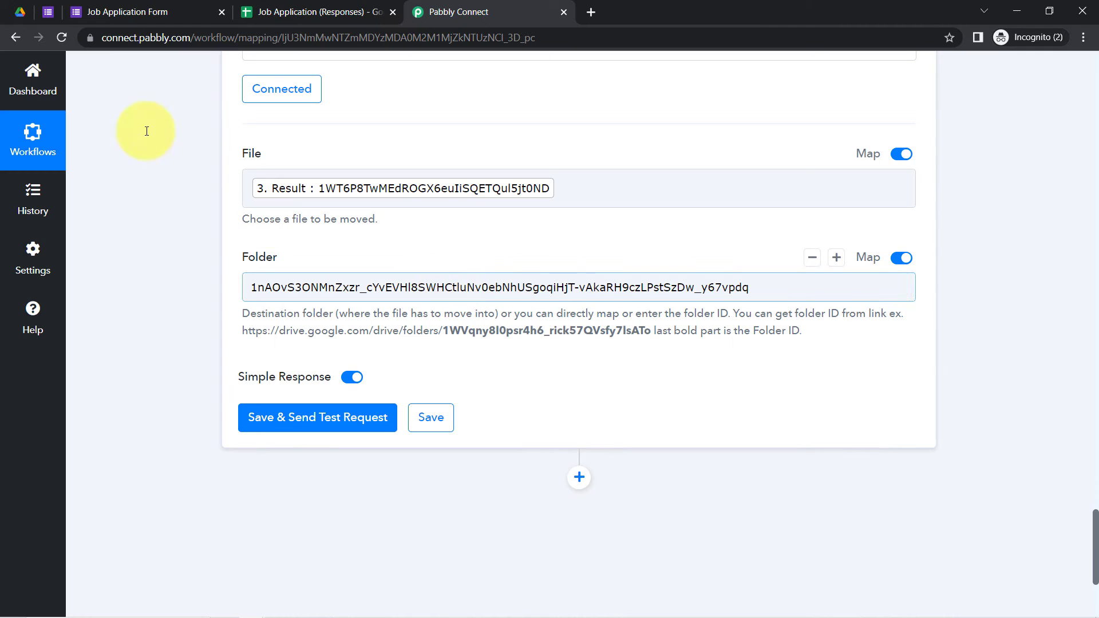
Step: Replace the fixed destination Folder ID with 2. Id from Google Drive: Create a Sub Folder
click(19, 12)
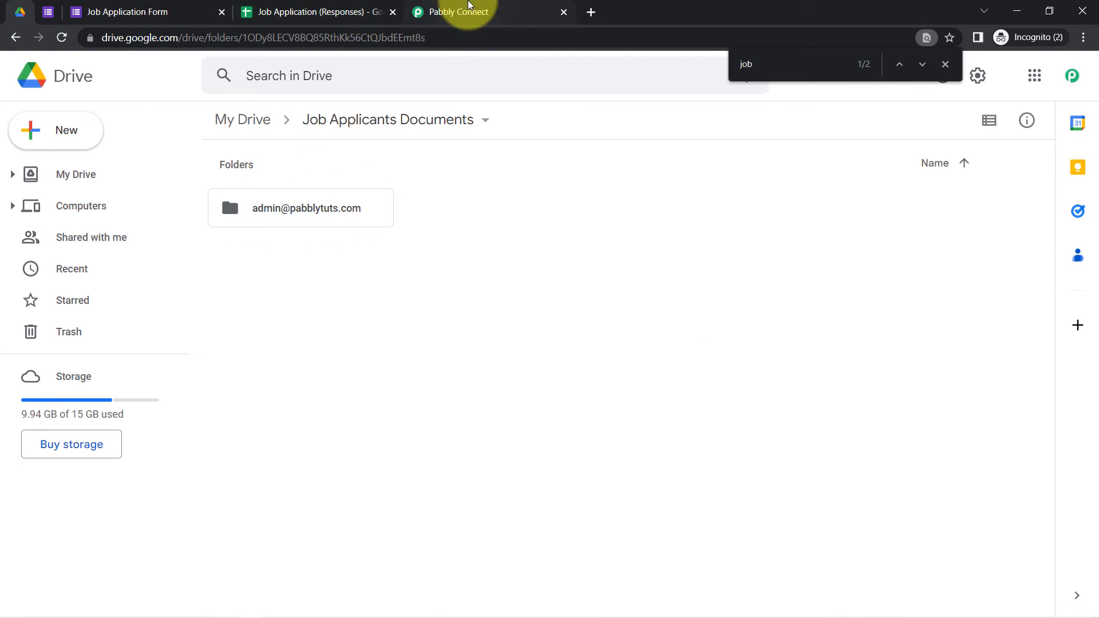
click(461, 11)
triple_click(761, 287)
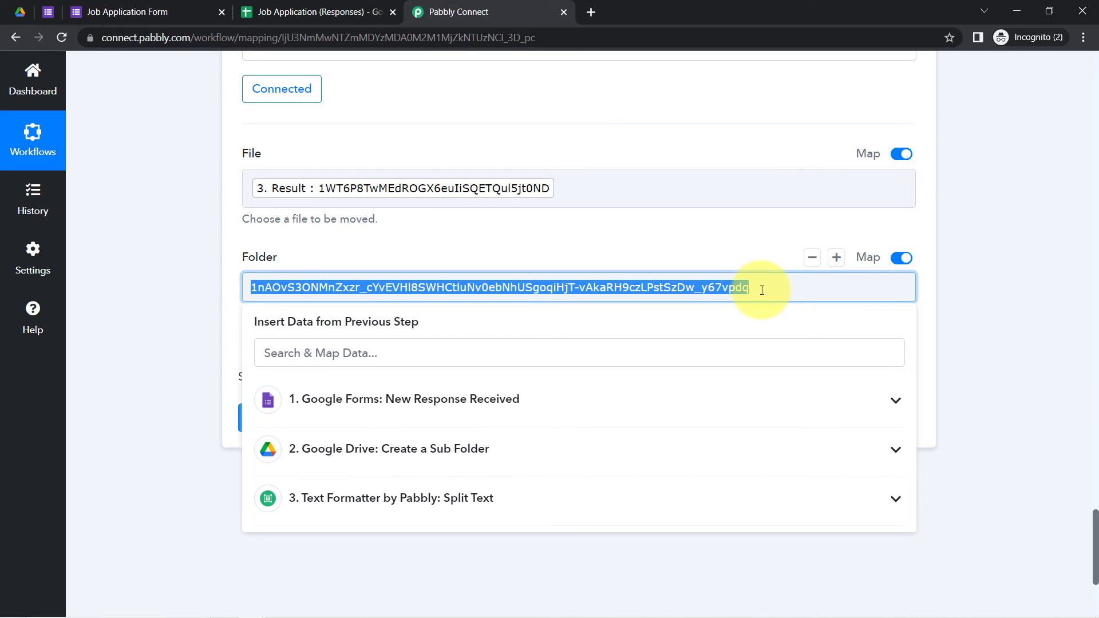
key(BackSpace)
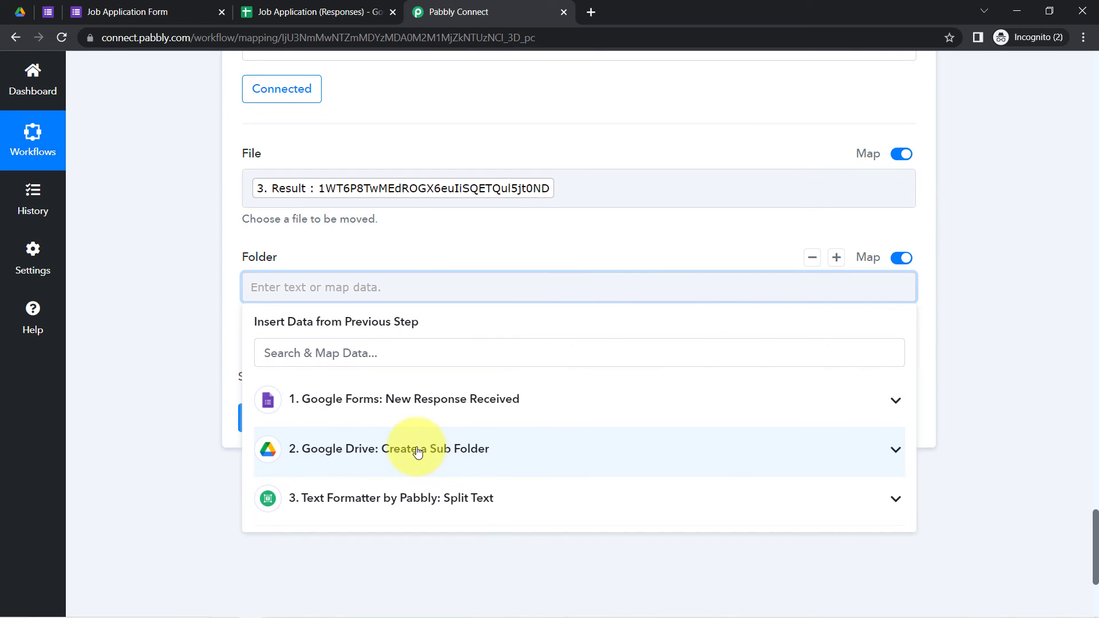
click(418, 451)
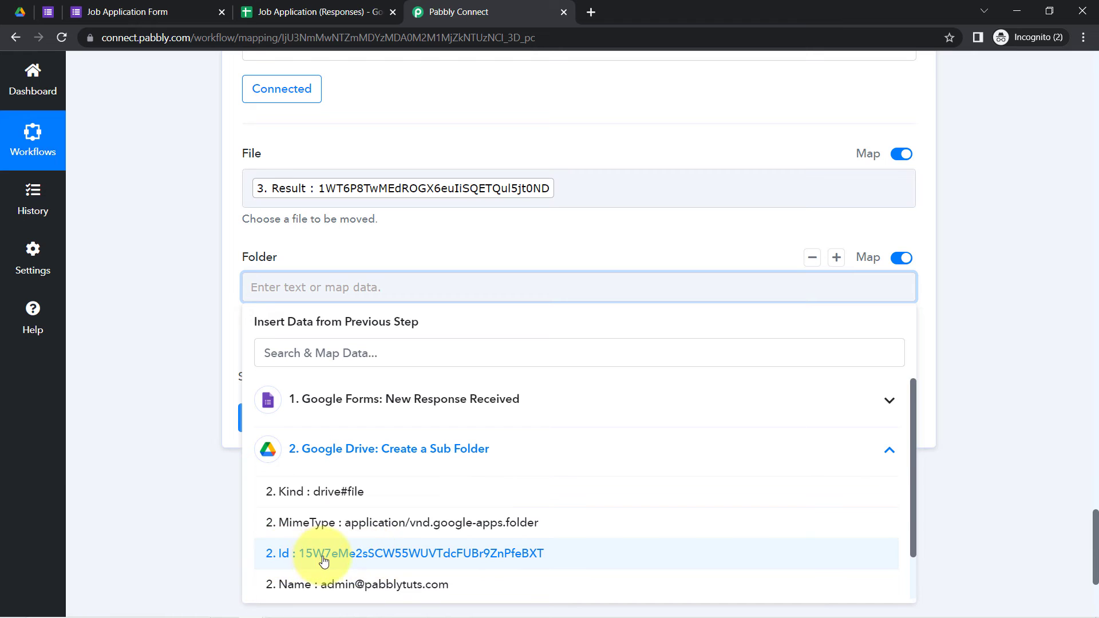
click(378, 554)
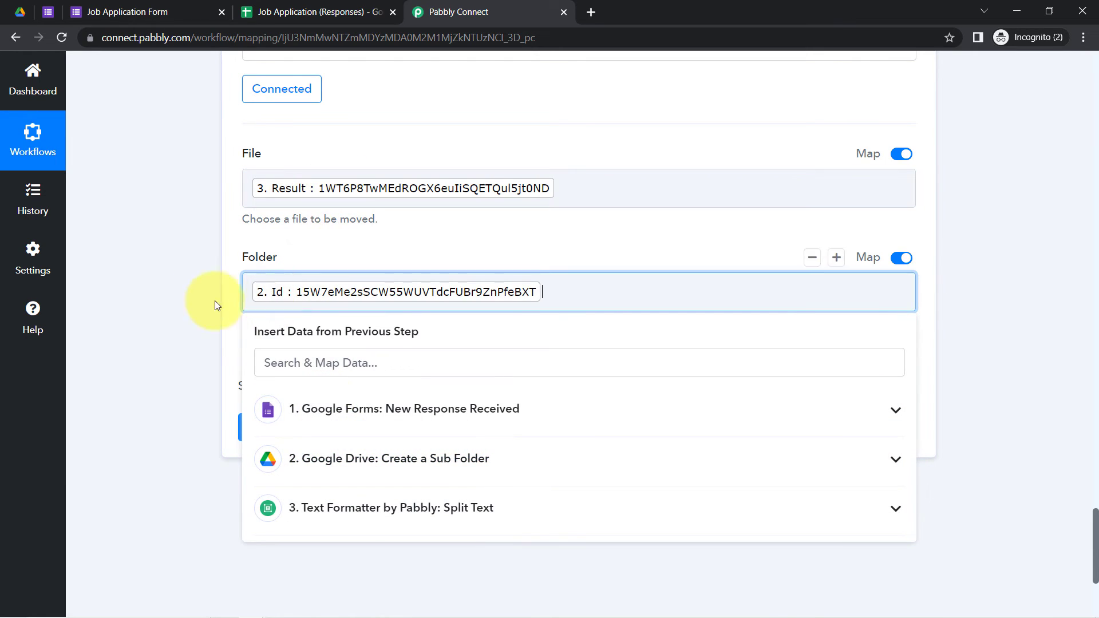
click(183, 280)
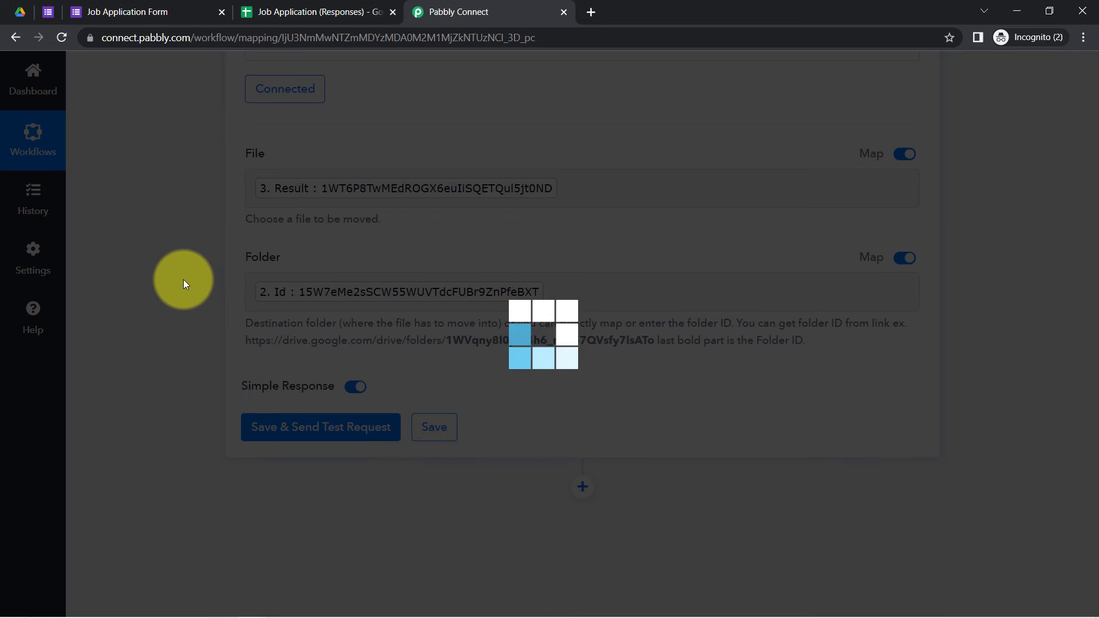
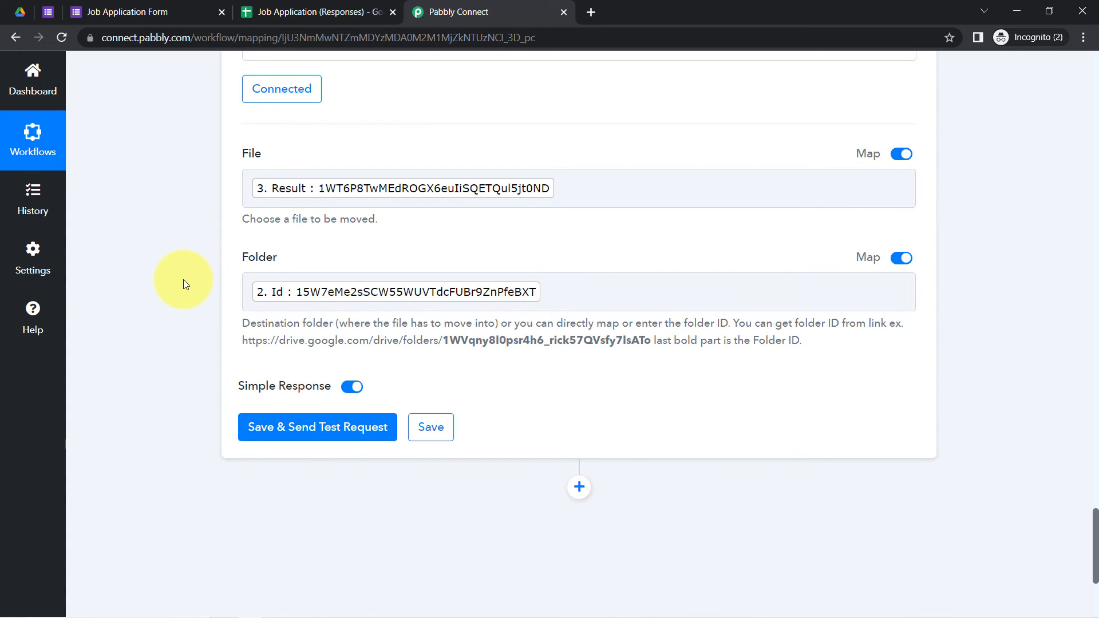
Step: Save the Move a File step with Split Text's result and the sub-folder Id, and send a live test
drag(1096, 522, 1082, 558)
click(346, 186)
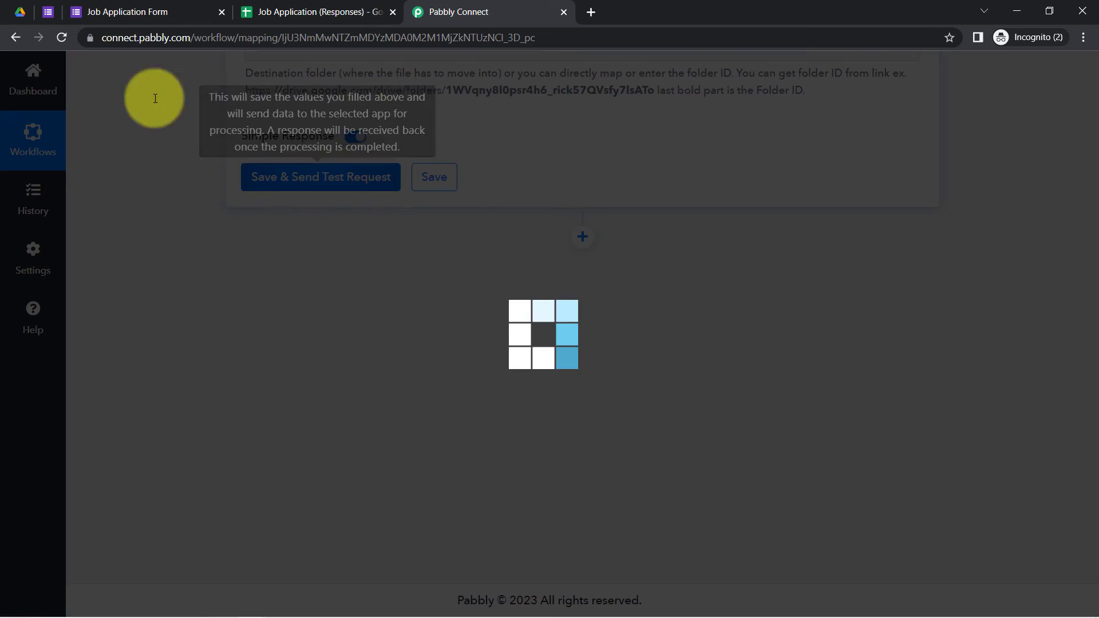
click(20, 12)
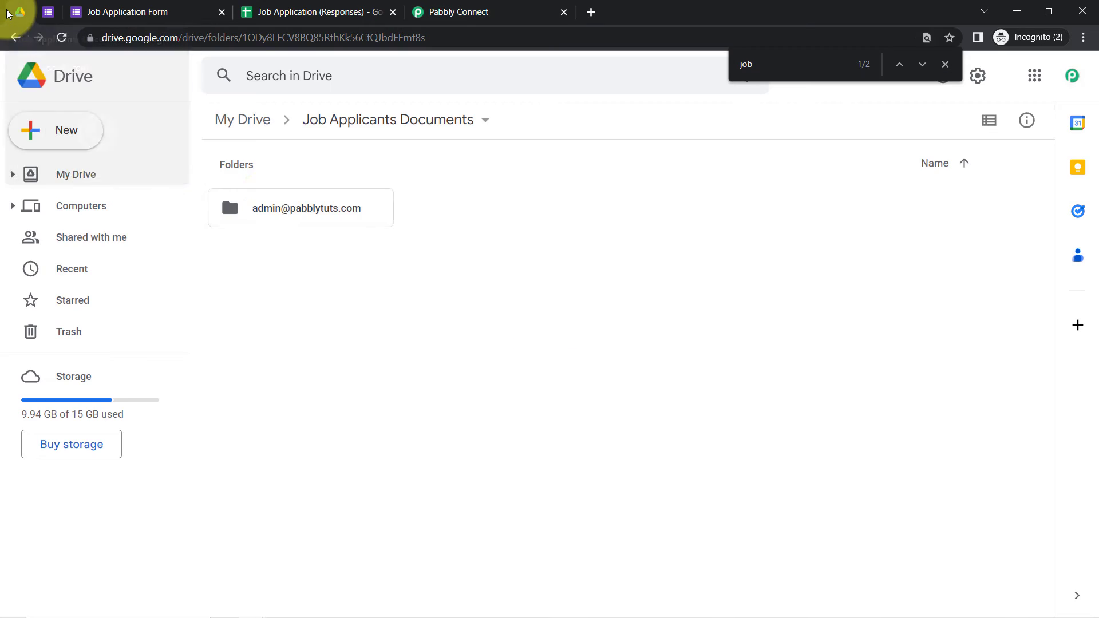
Step: Confirm the applicant's PNG image now sits inside their email-named Drive sub-folder
double_click(307, 209)
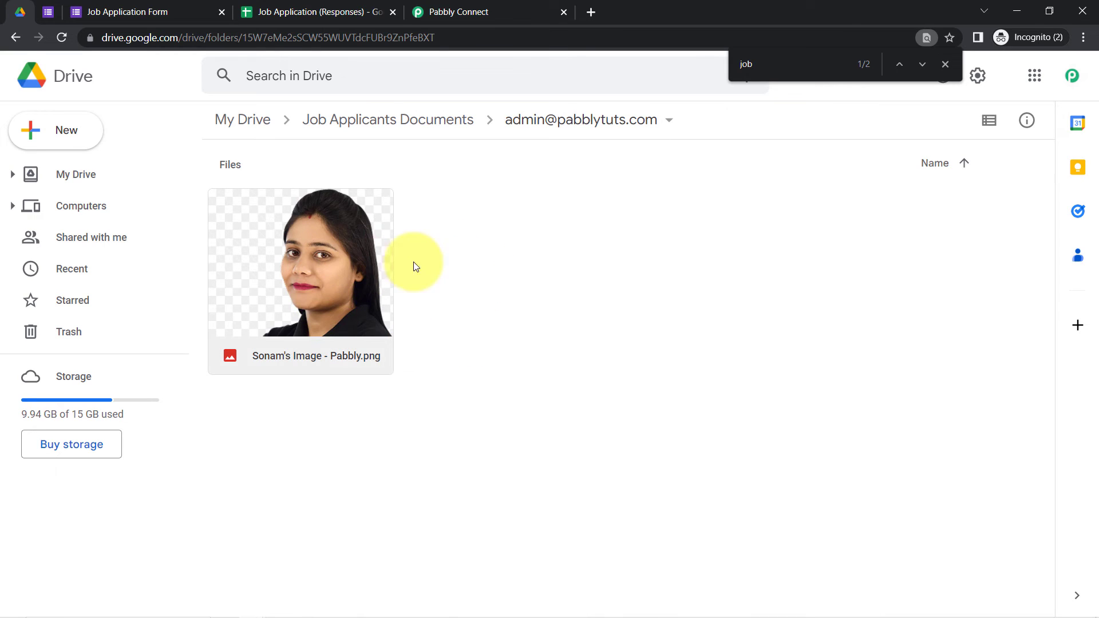
click(438, 4)
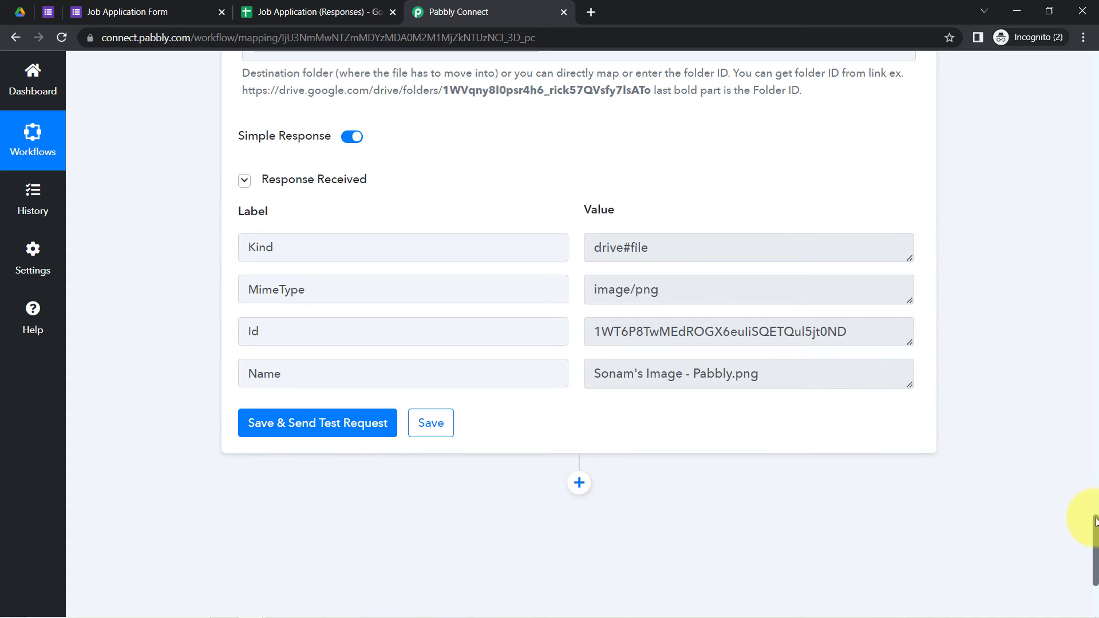
drag(1096, 522, 1096, 508)
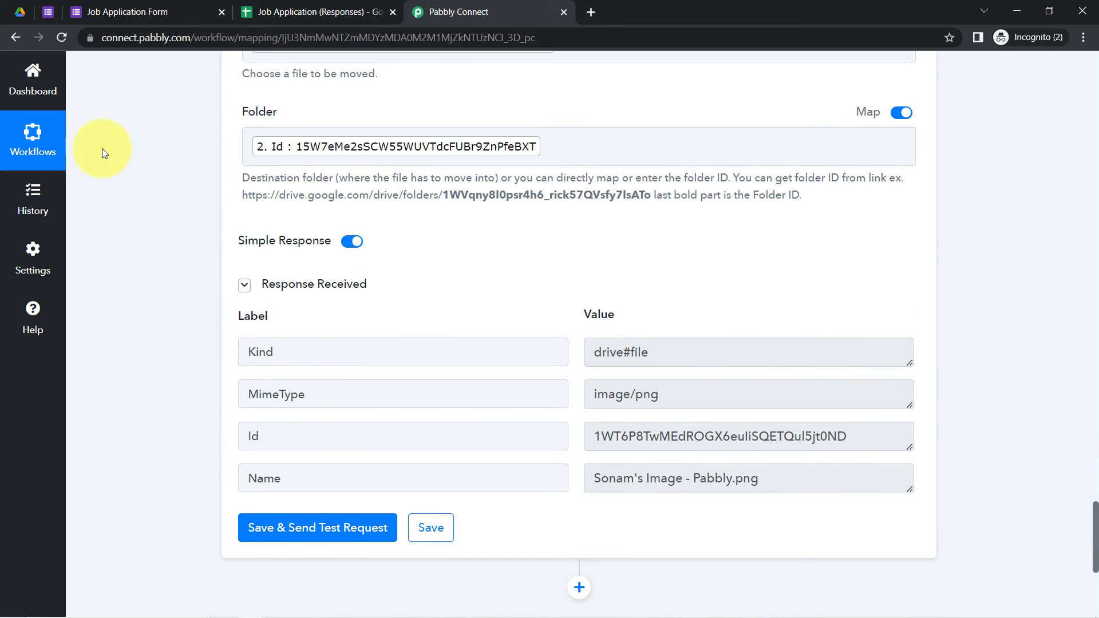
click(23, 12)
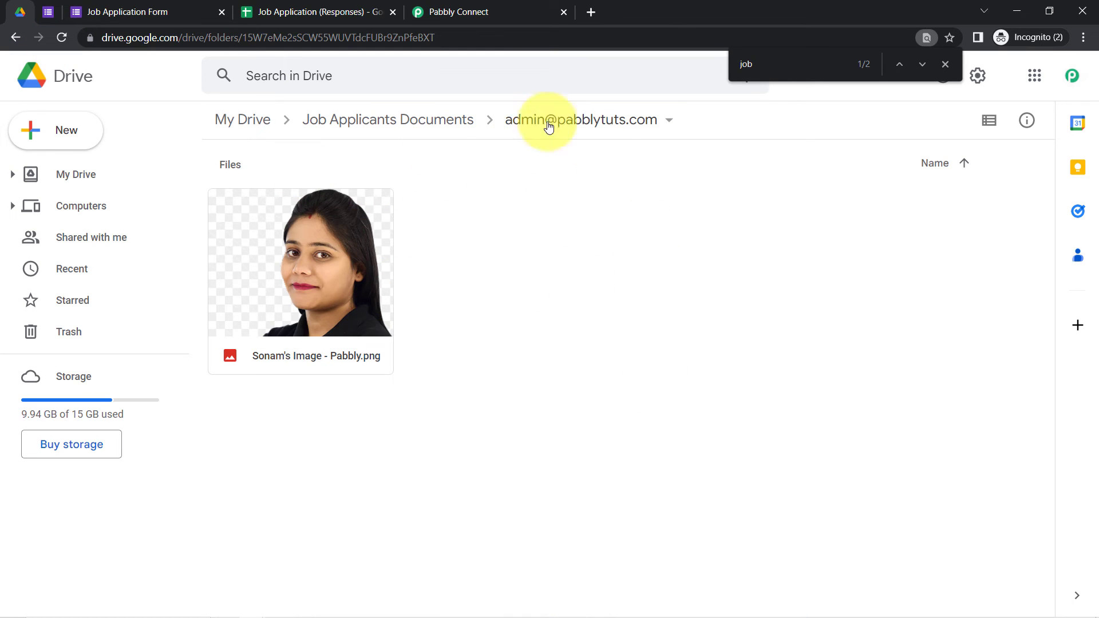
click(456, 8)
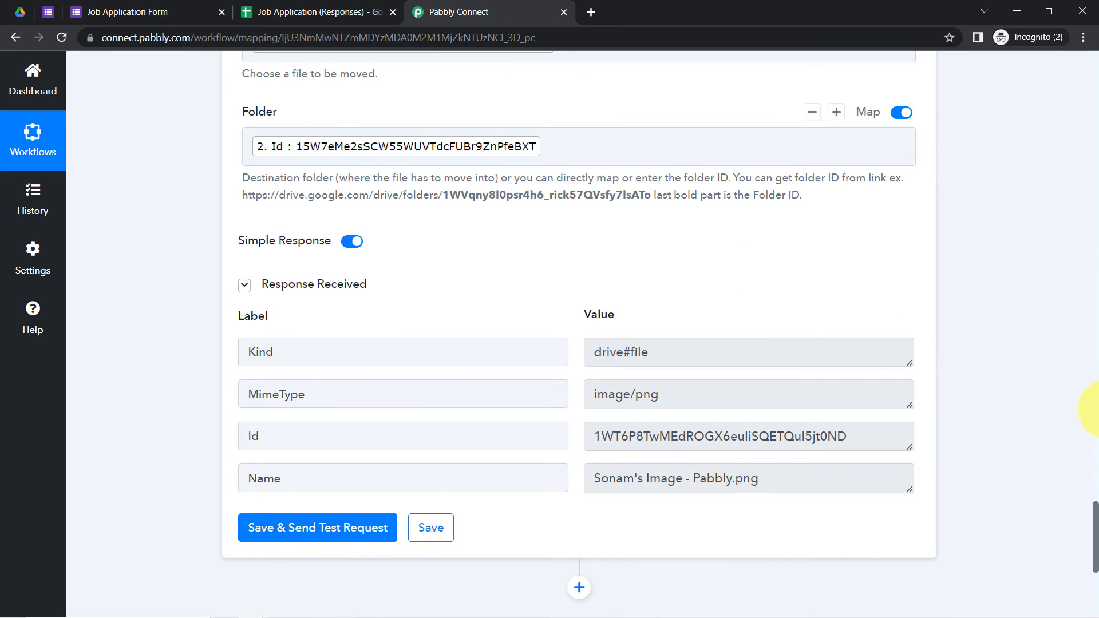
Step: Add a new action step after the move step with Google Drive as its app
scroll(1094, 525, up, 4)
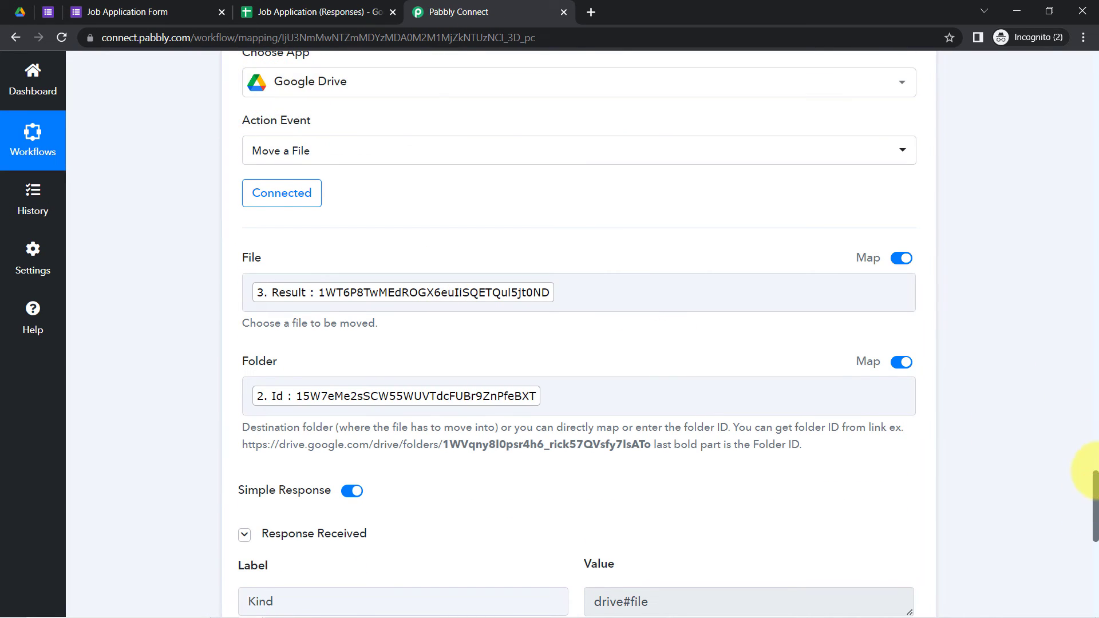
drag(1094, 481, 1094, 553)
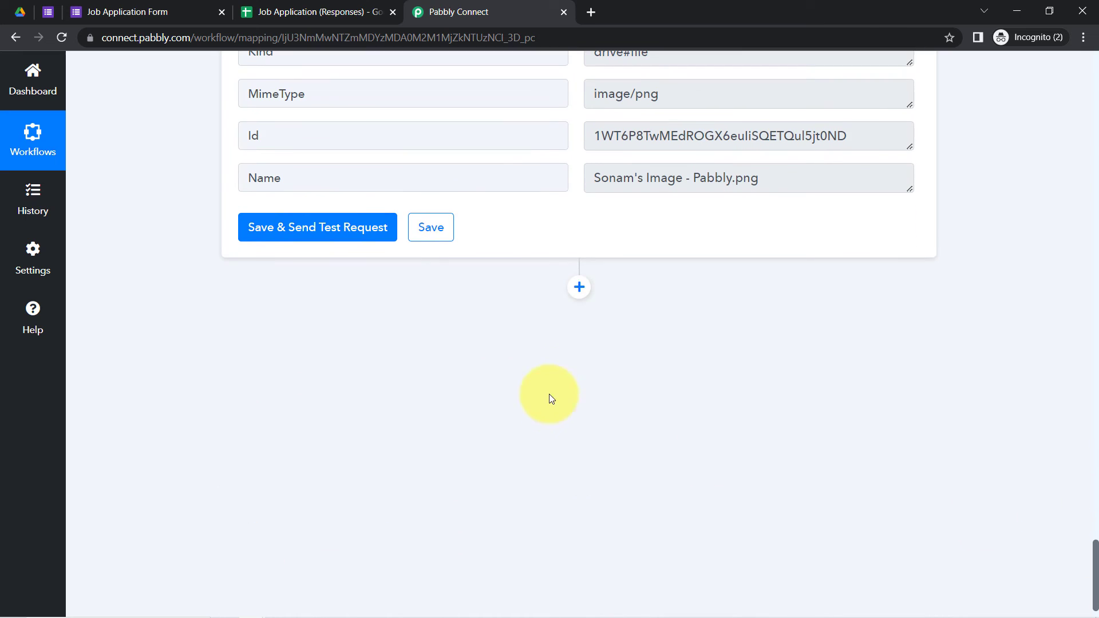
click(580, 287)
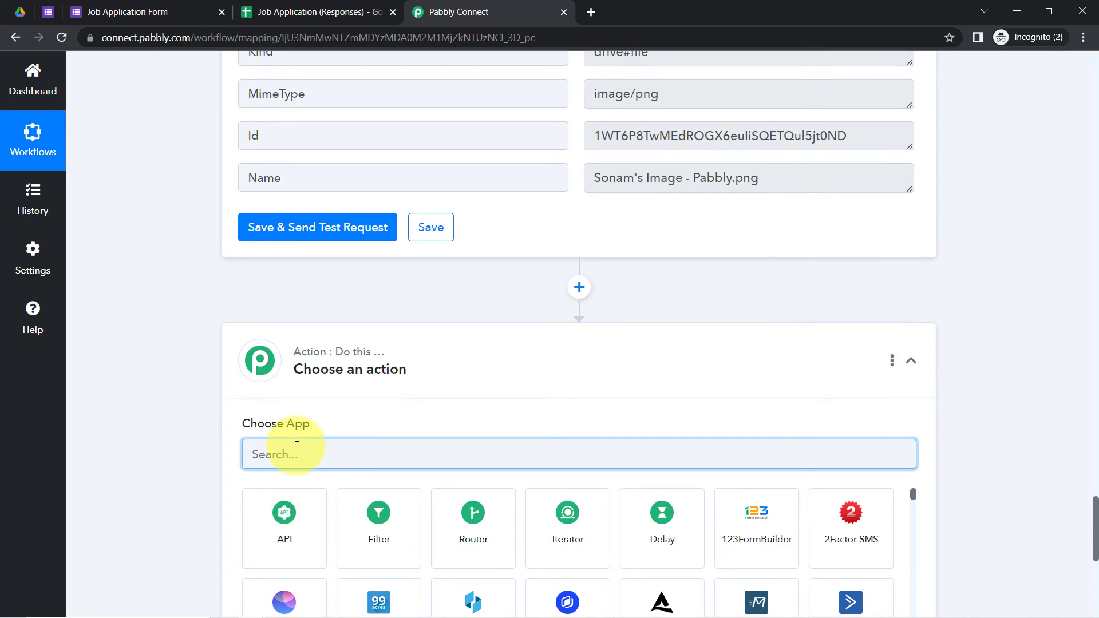
text(driv)
click(273, 554)
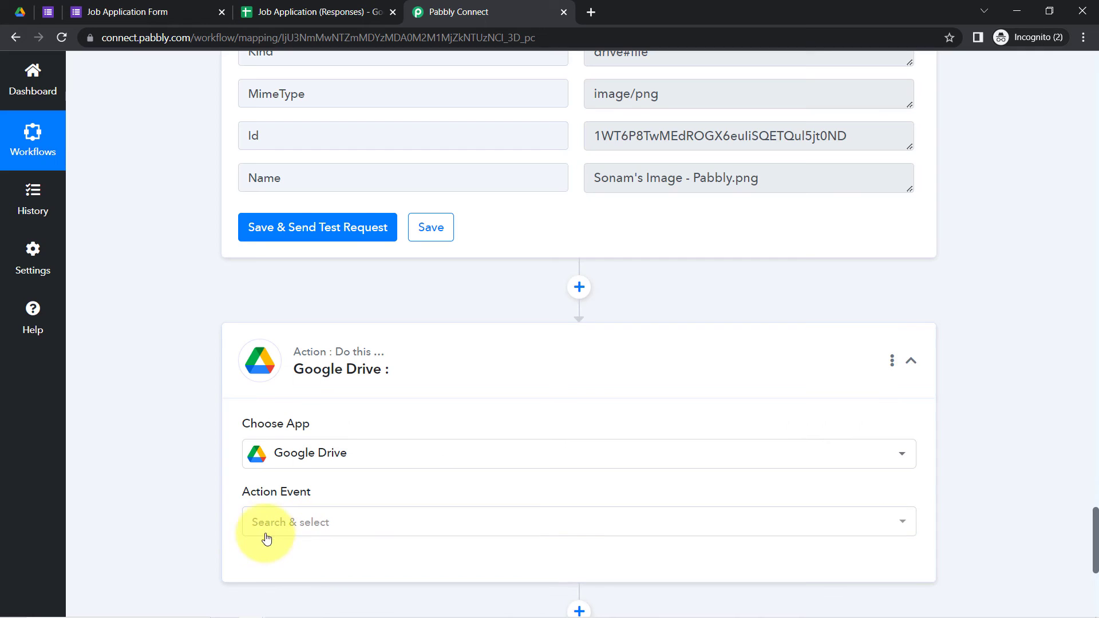
Step: Set the action event to Move a File and link the existing Google Drive #2 connection
click(254, 521)
text(mov)
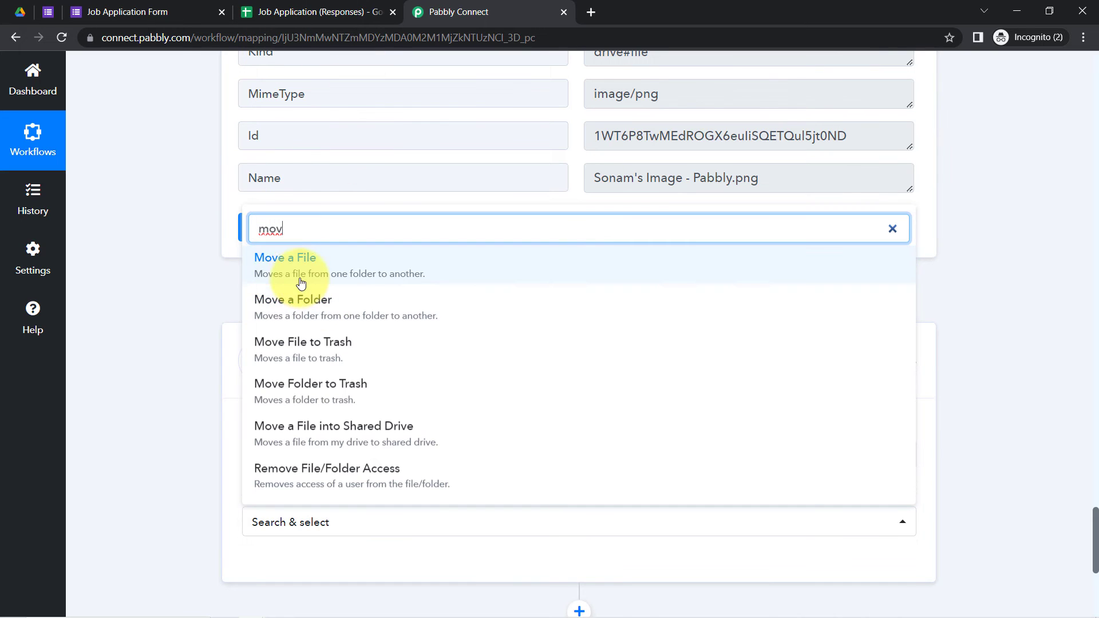
click(288, 278)
click(286, 565)
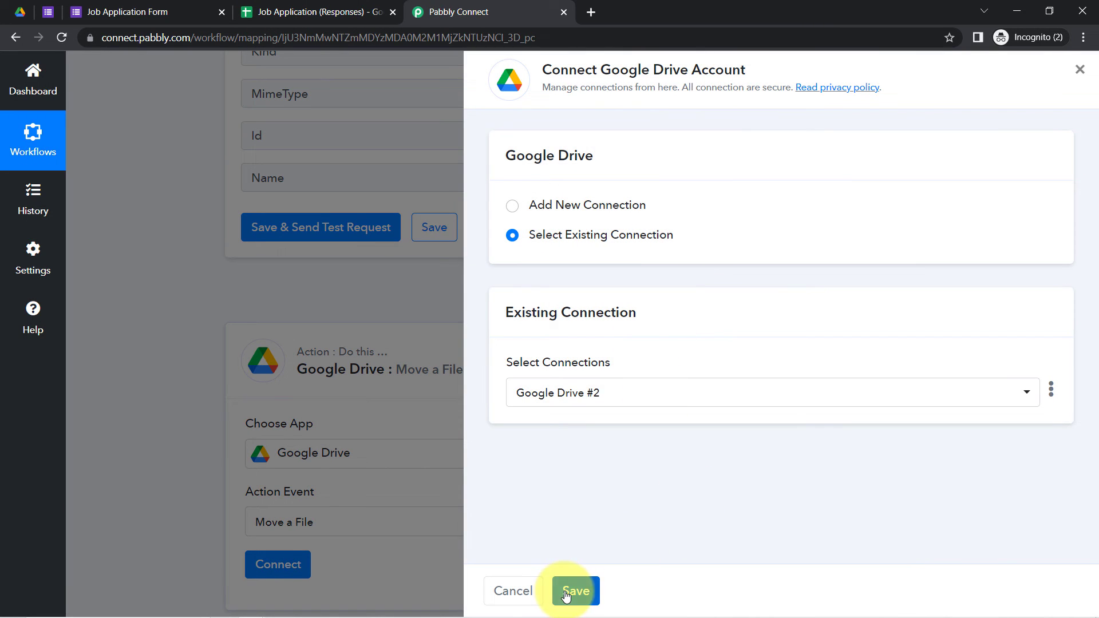
click(575, 590)
scroll(177, 438, down, 2)
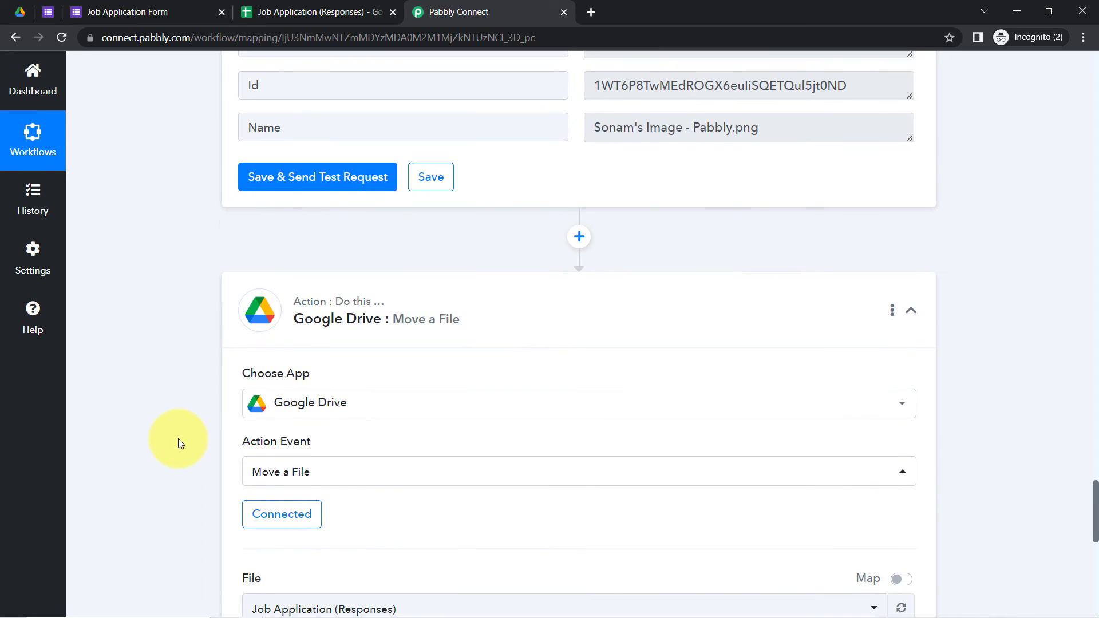
scroll(177, 438, down, 4)
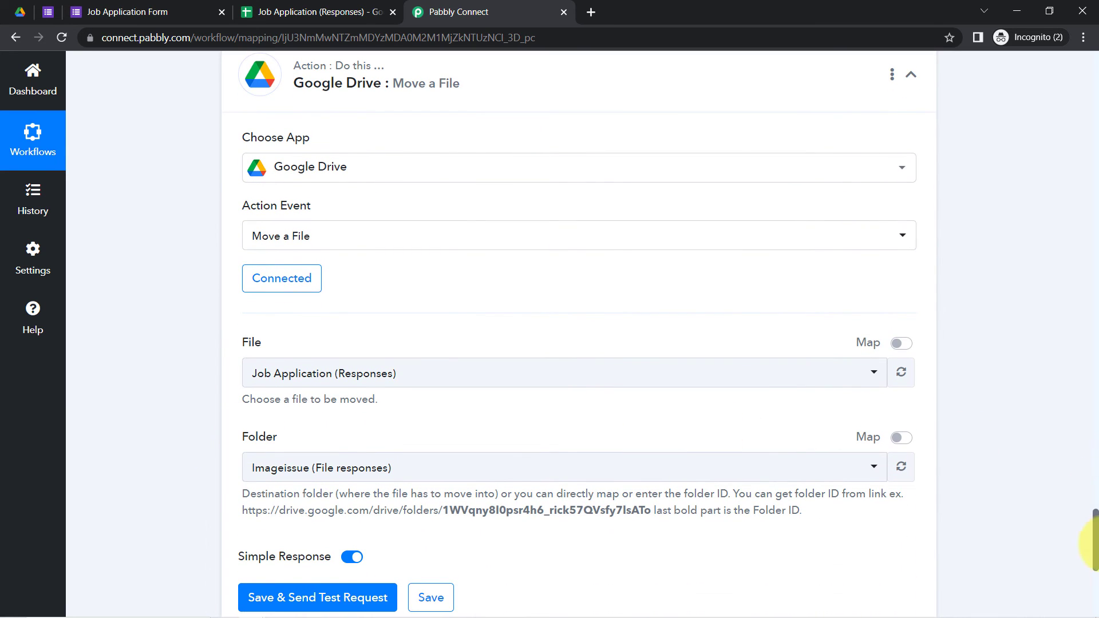
scroll(1088, 533, up, 7)
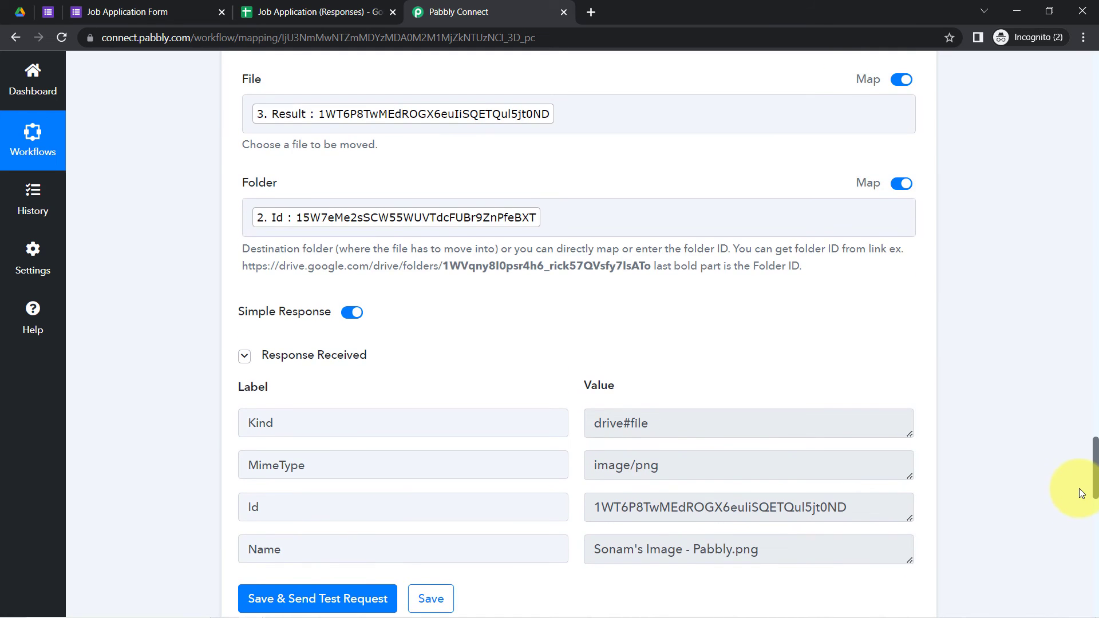
scroll(1081, 494, up, 9)
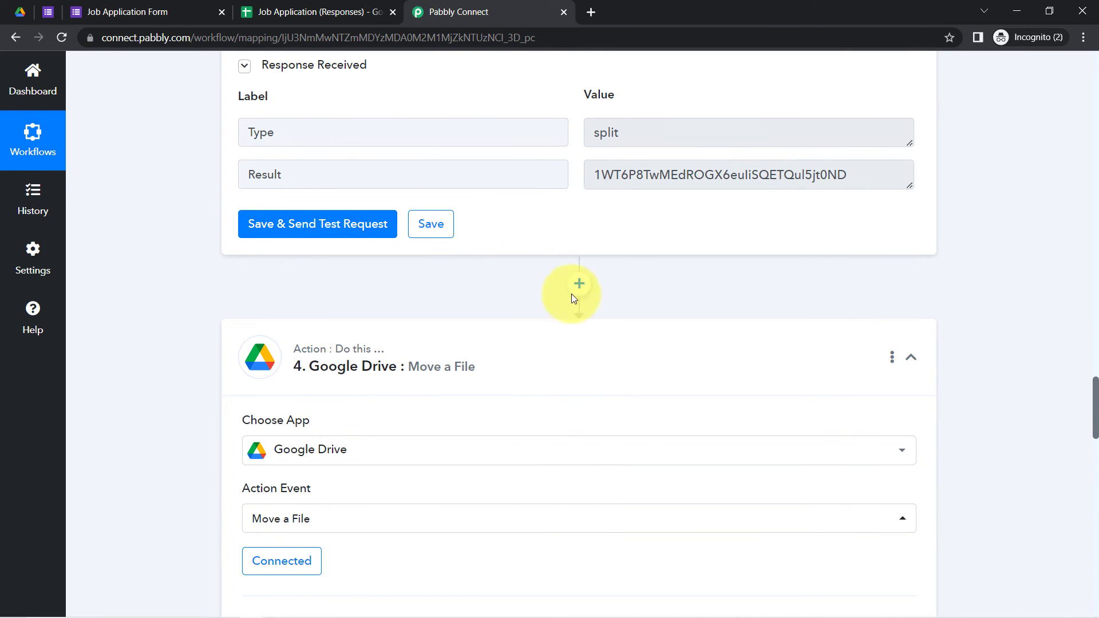
Step: Insert a Text Formatter Split Text step above the new Google Drive step and connect it
click(579, 284)
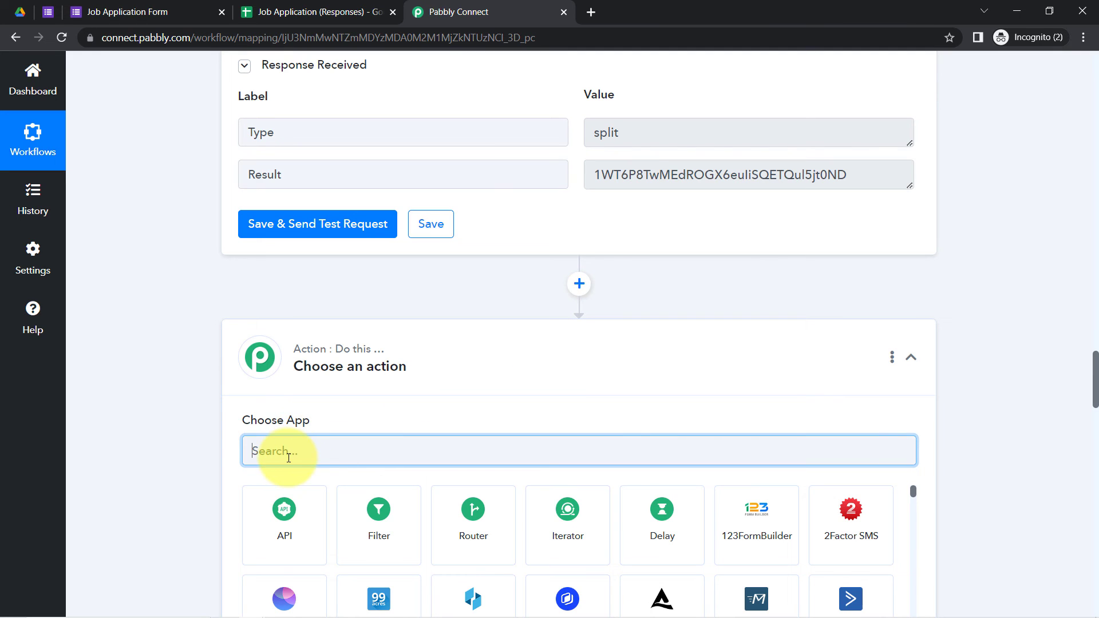
text(text)
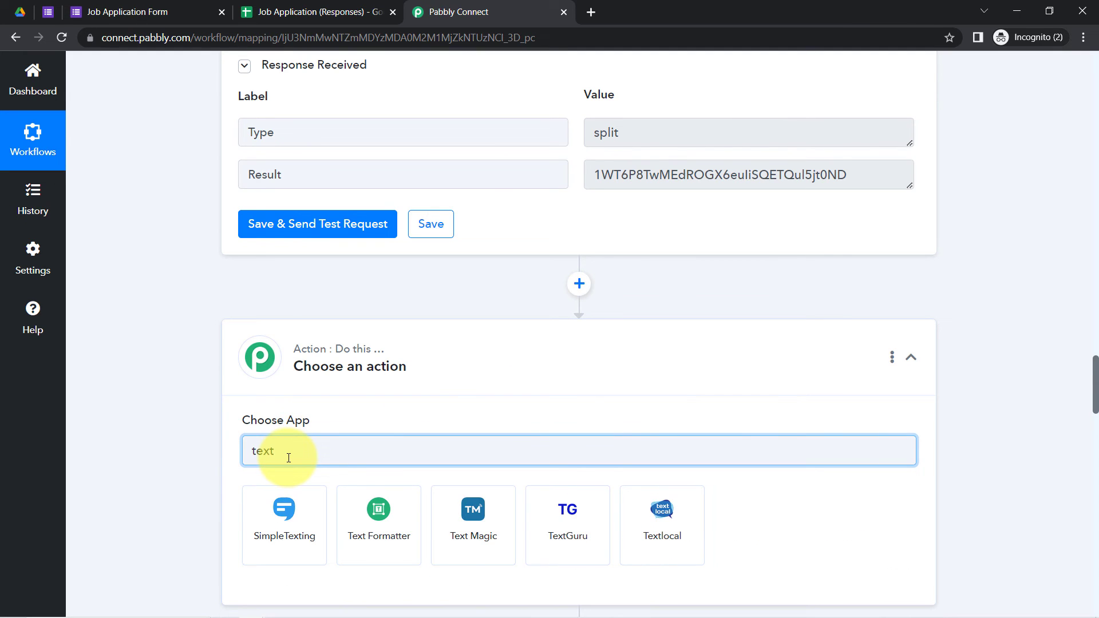
click(387, 522)
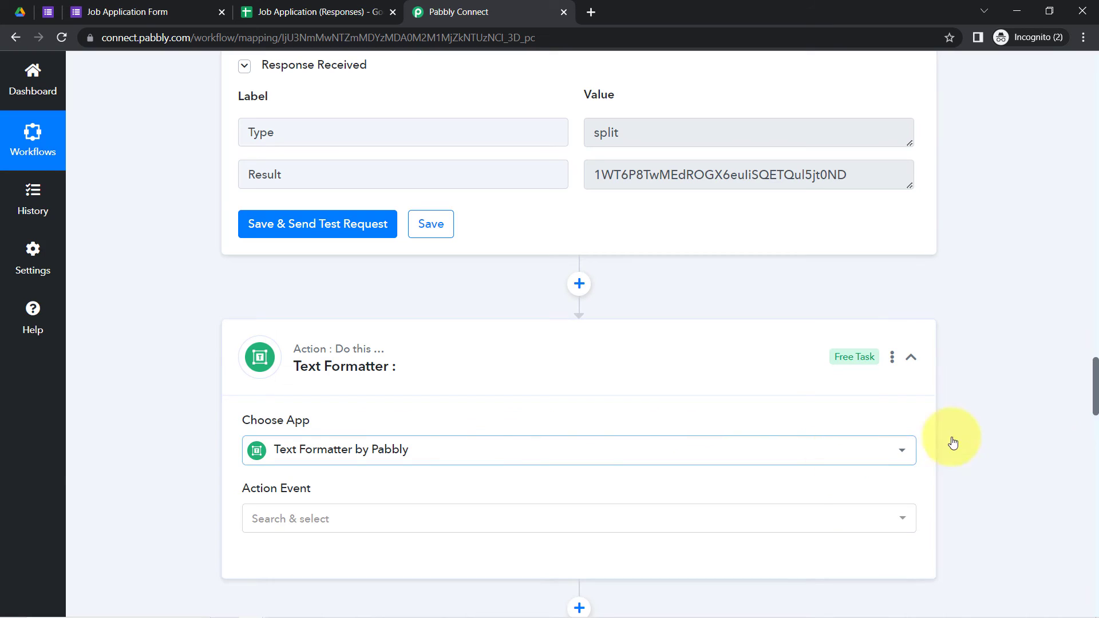
scroll(1094, 395, down, 4)
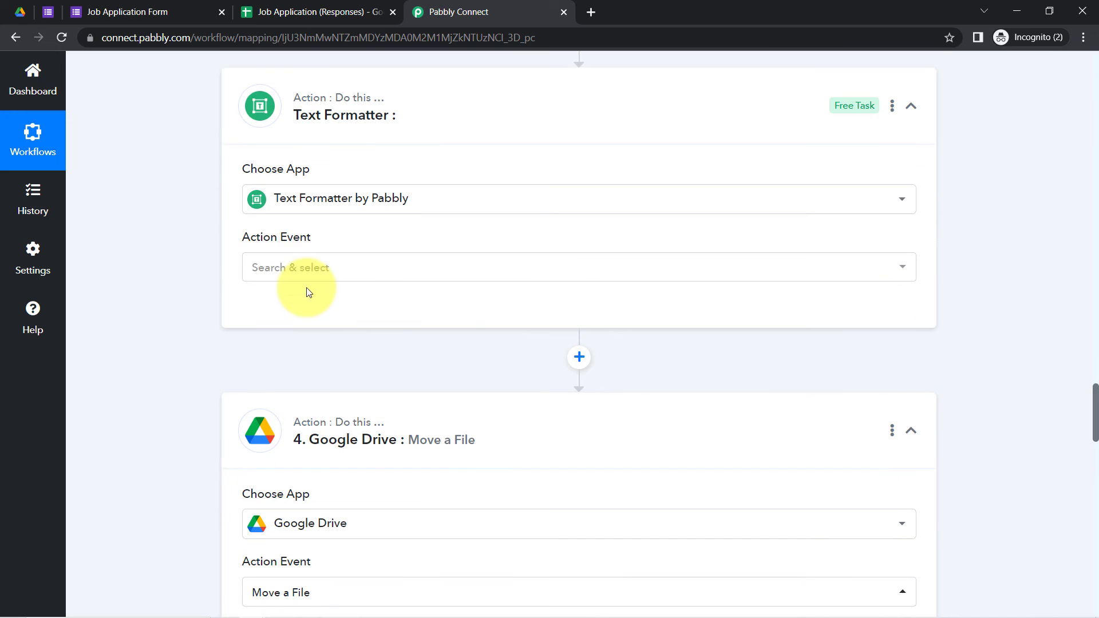
click(265, 266)
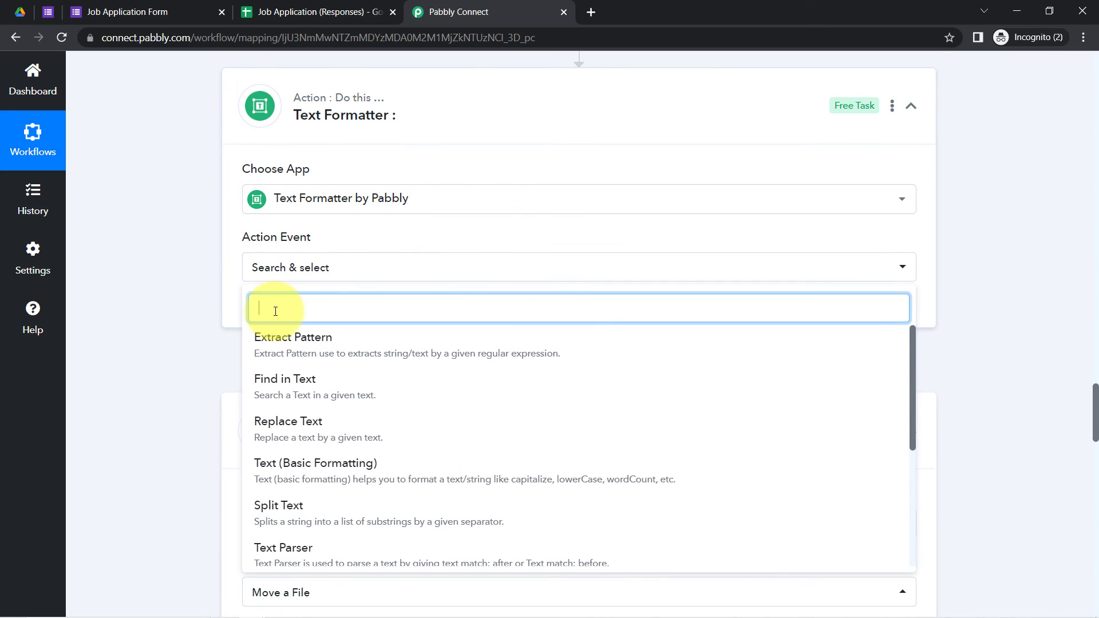
text(spl)
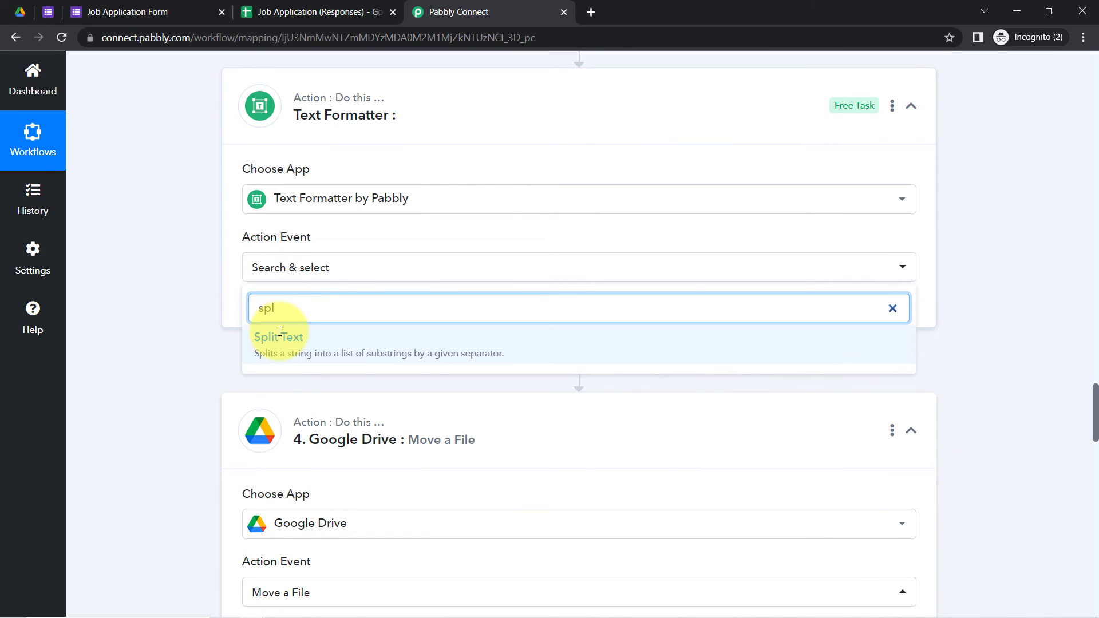
click(260, 348)
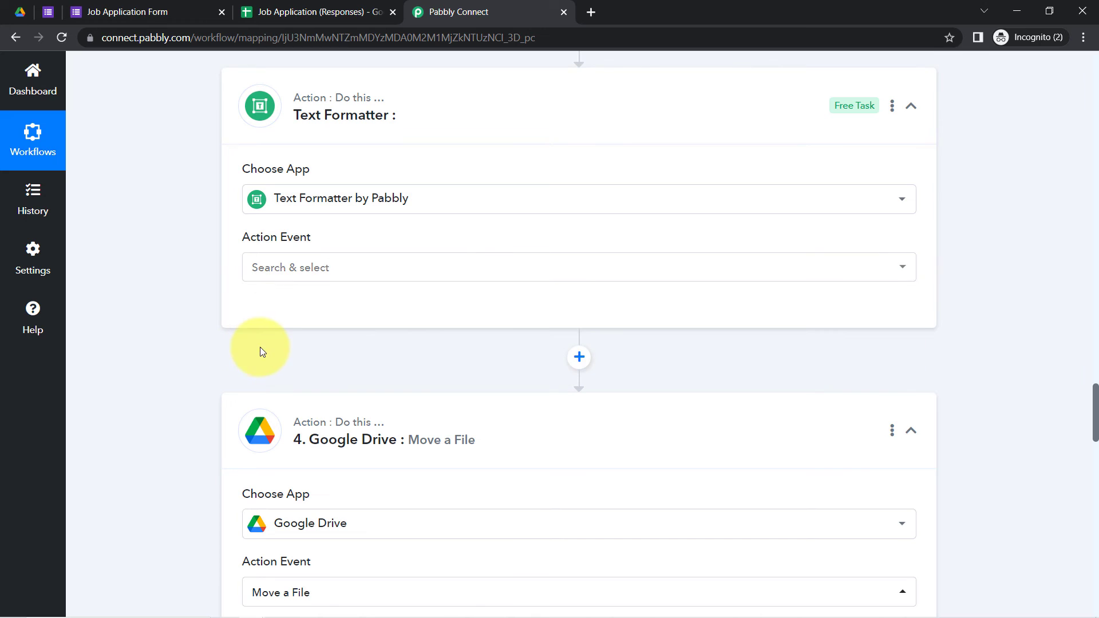
click(282, 276)
text(spli)
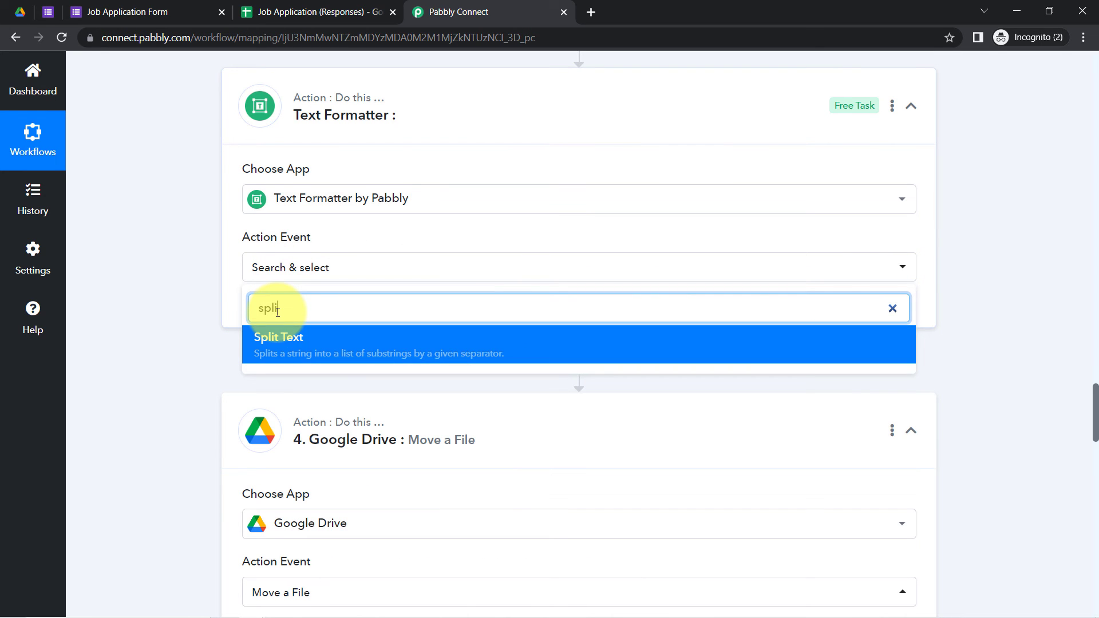
click(283, 342)
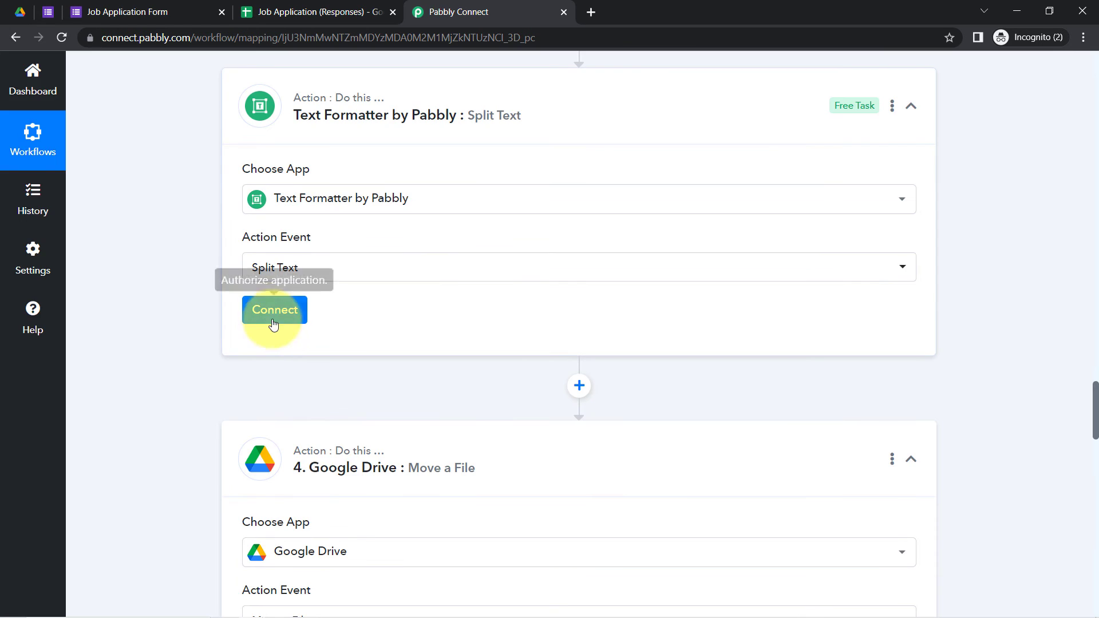
click(270, 317)
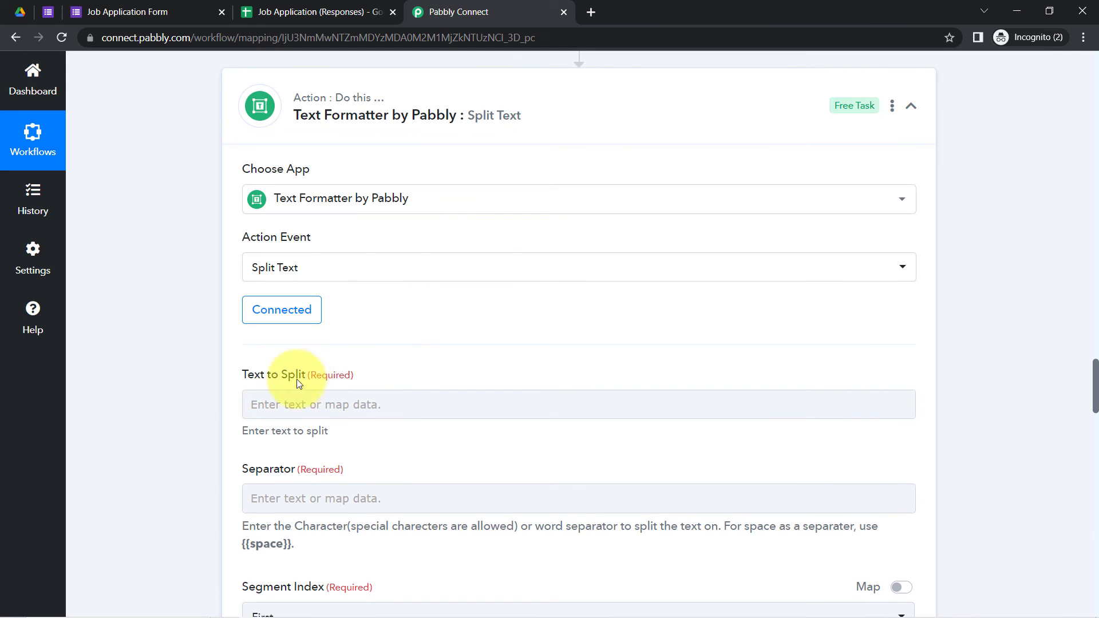
Step: Map the form's 'Submit Your Cover Letter Or Resume' link into Text to Split
click(316, 395)
click(269, 397)
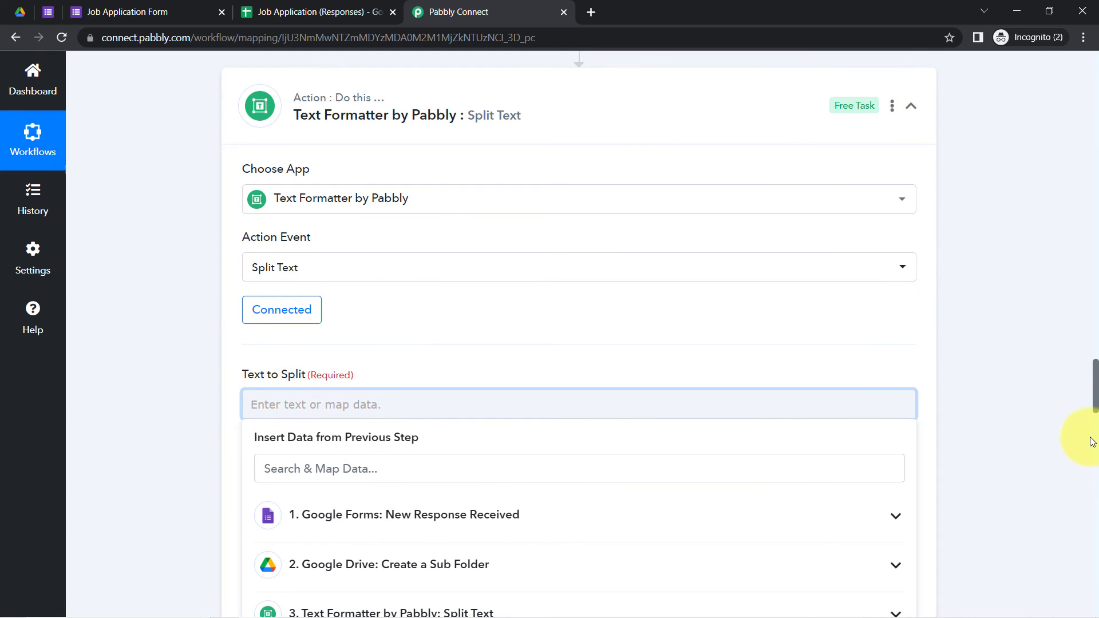
scroll(1094, 401, down, 4)
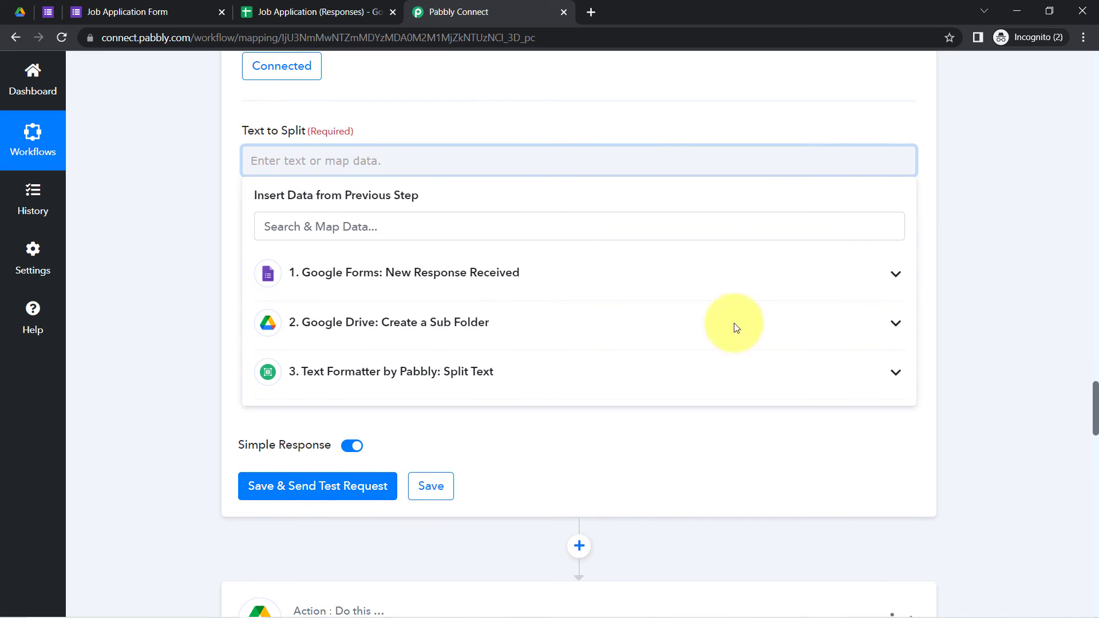
click(465, 295)
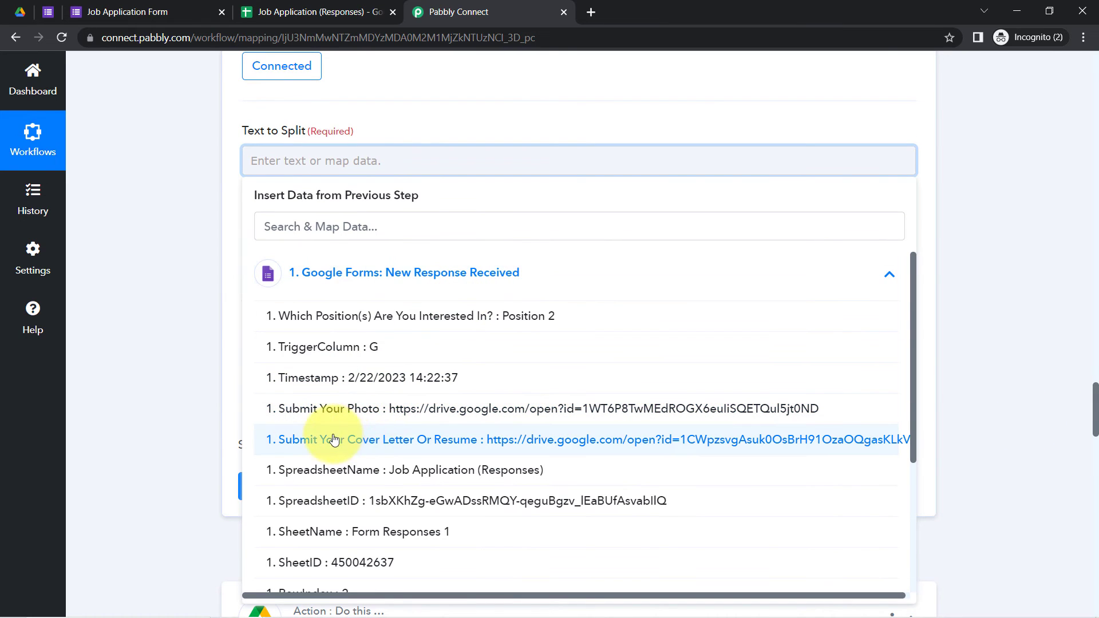
click(630, 444)
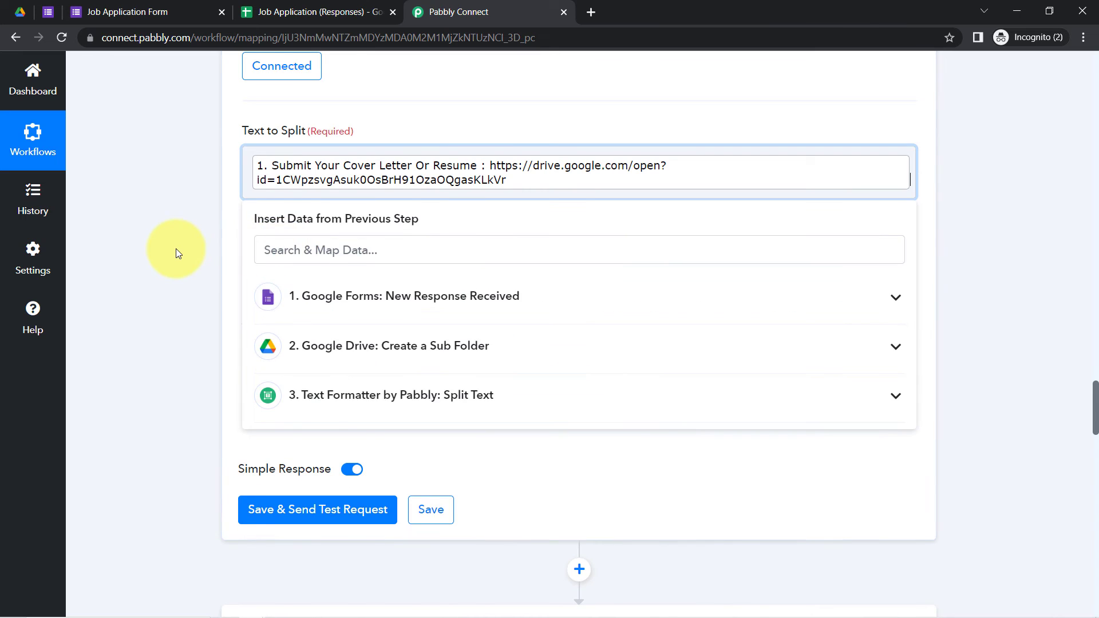
click(235, 249)
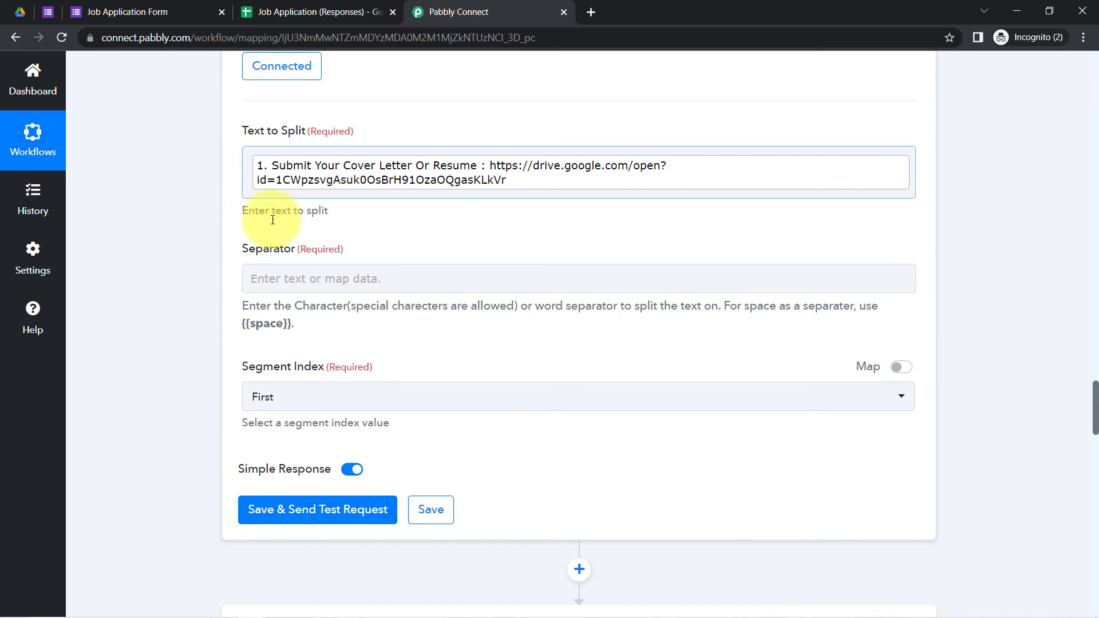
Step: Split on '=' keeping the Last segment, then save and test to get the resume file ID
click(262, 278)
text(=)
click(222, 316)
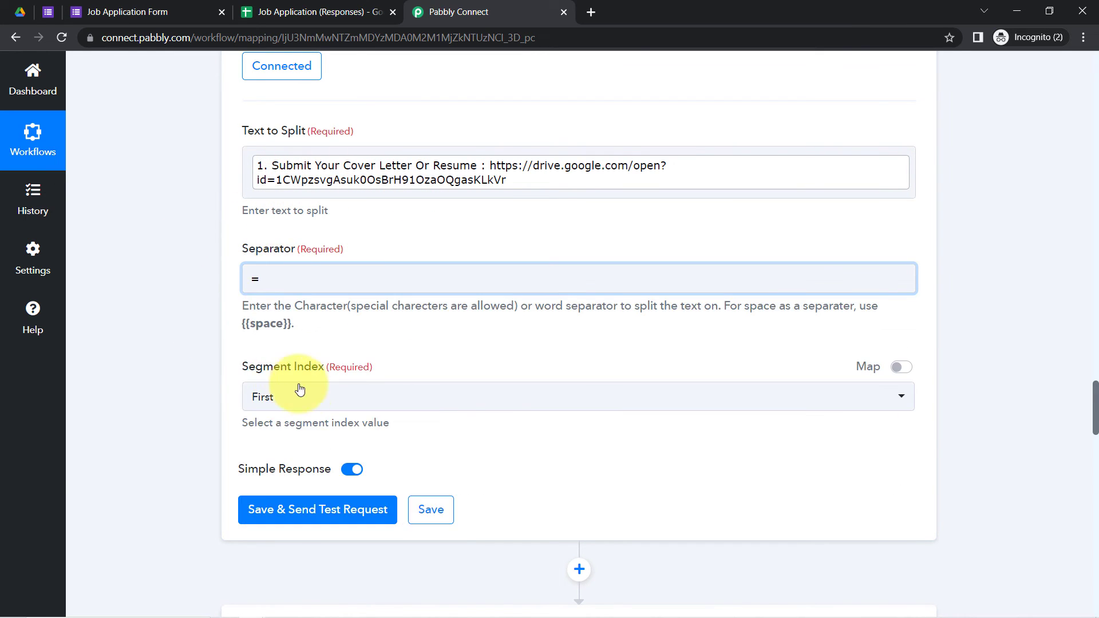
click(307, 396)
click(294, 528)
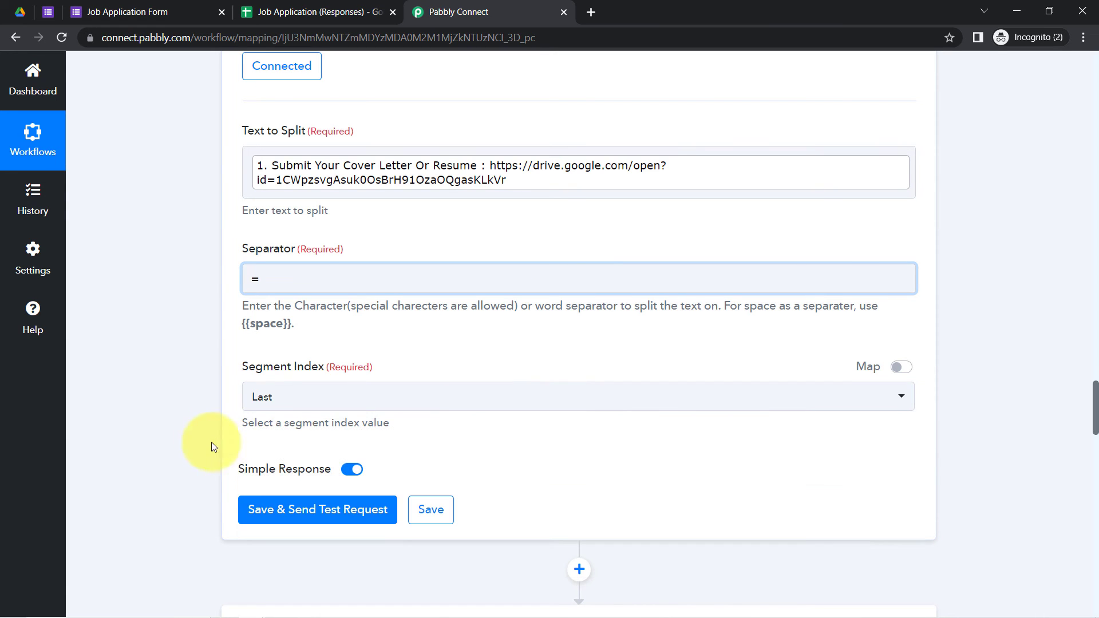
click(276, 511)
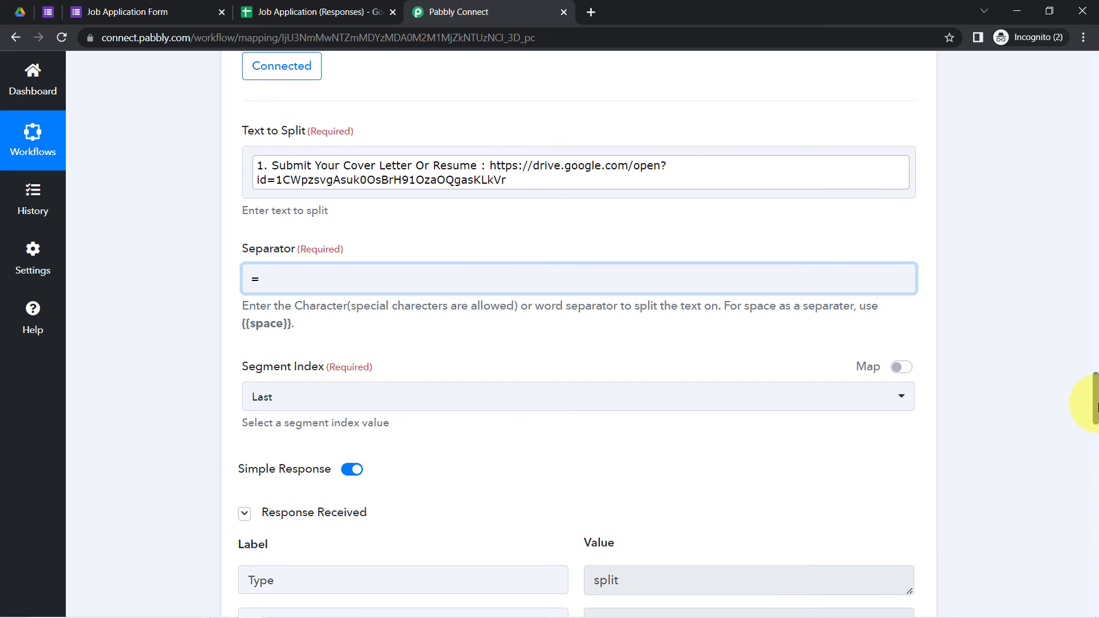
scroll(1094, 403, down, 4)
double_click(642, 397)
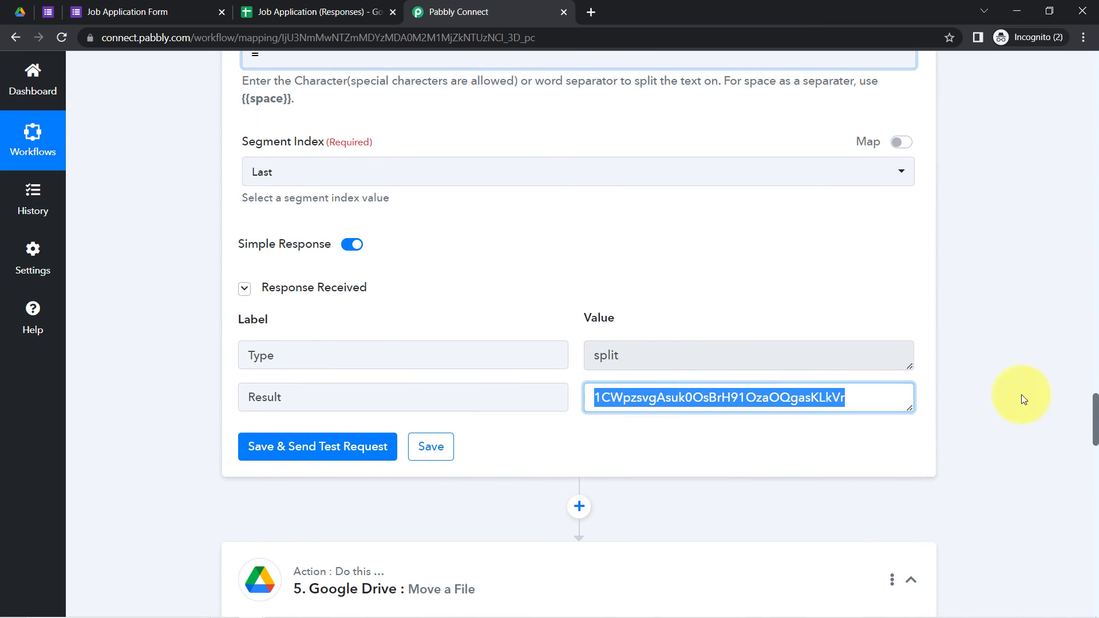
drag(1094, 407, 1096, 556)
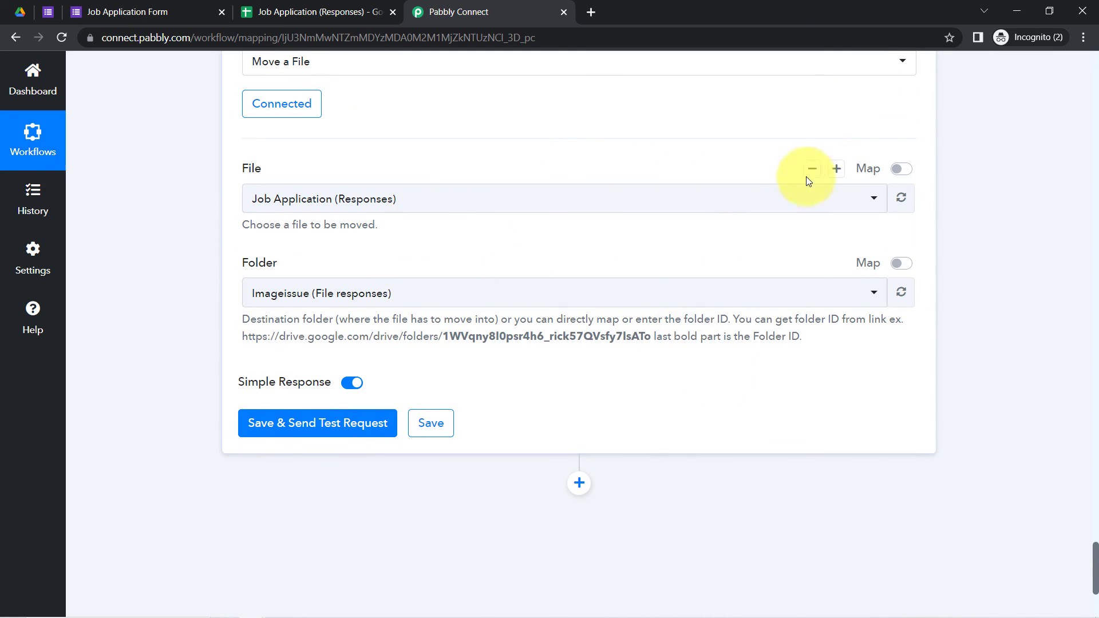
Step: Keep the existing Google Drive connection and turn on Map for File and Folder
click(278, 105)
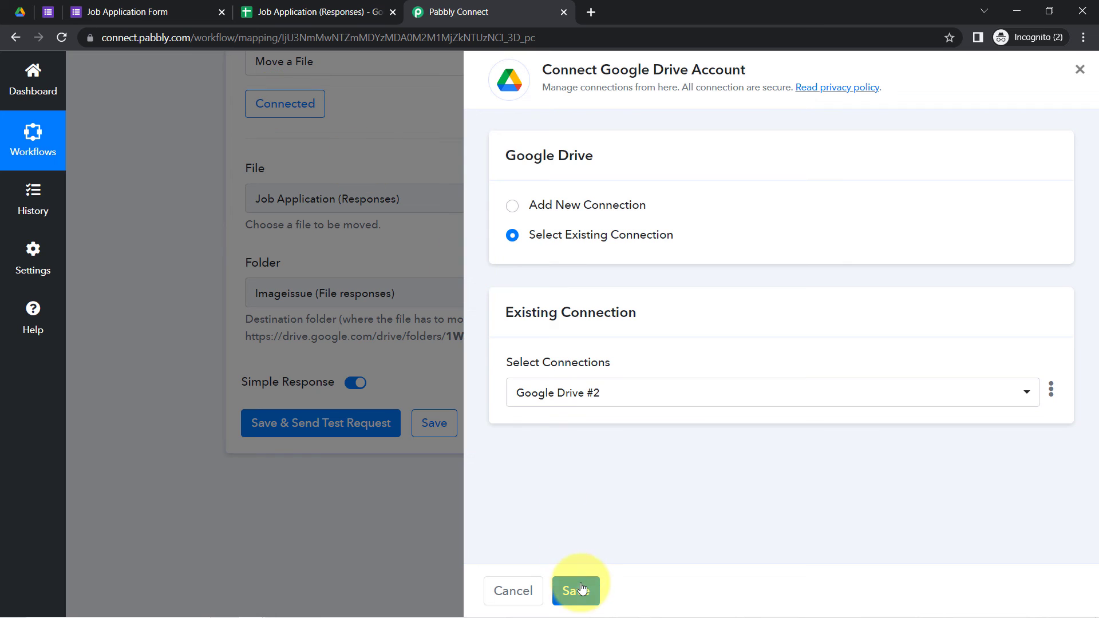
click(580, 588)
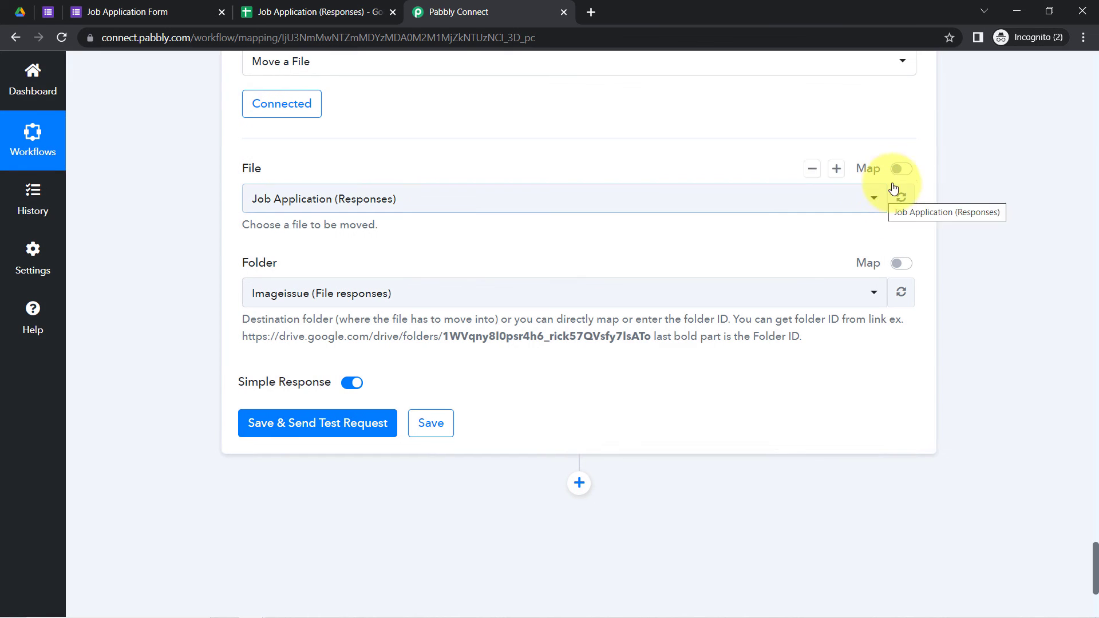
click(899, 171)
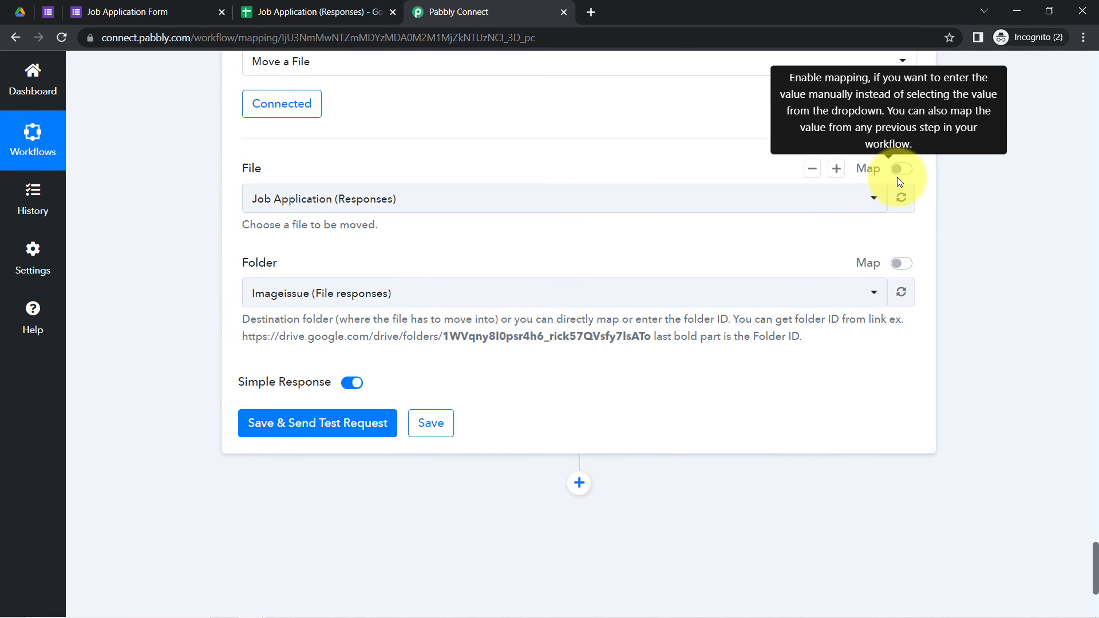
click(900, 265)
Step: Replace the fixed File ID with the step 4 Split Text Result
triple_click(442, 197)
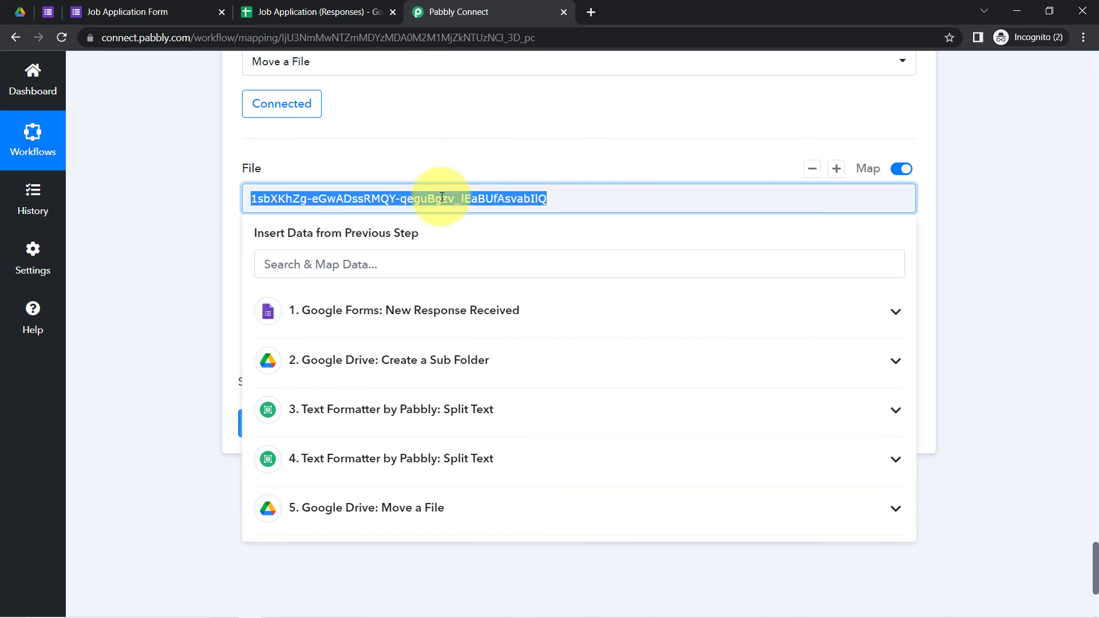
key(BackSpace)
click(197, 259)
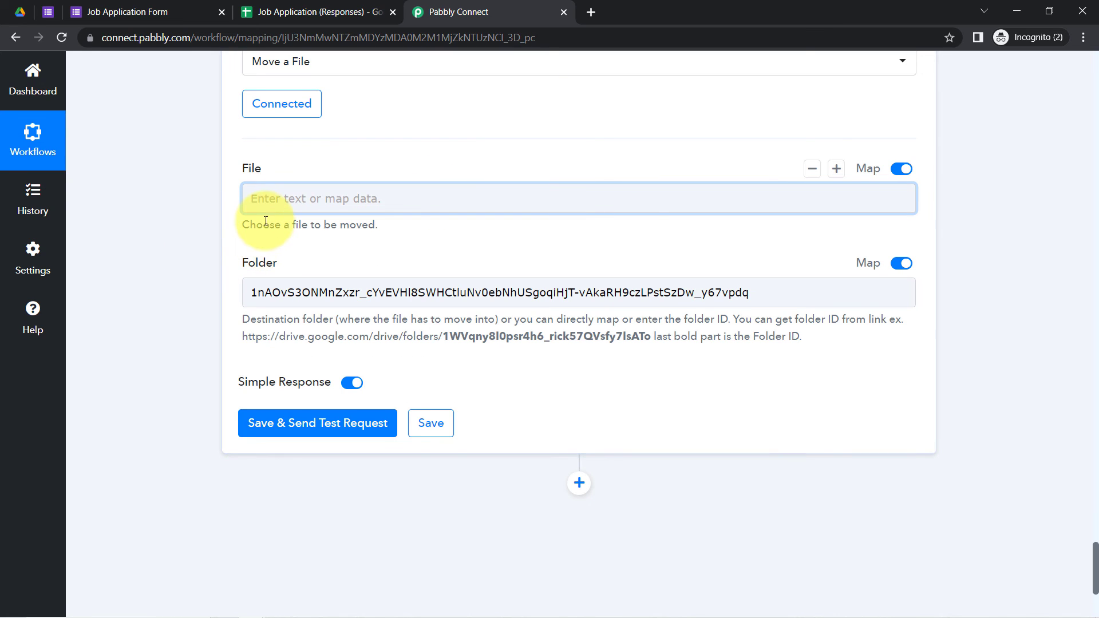
drag(308, 227, 321, 226)
click(314, 194)
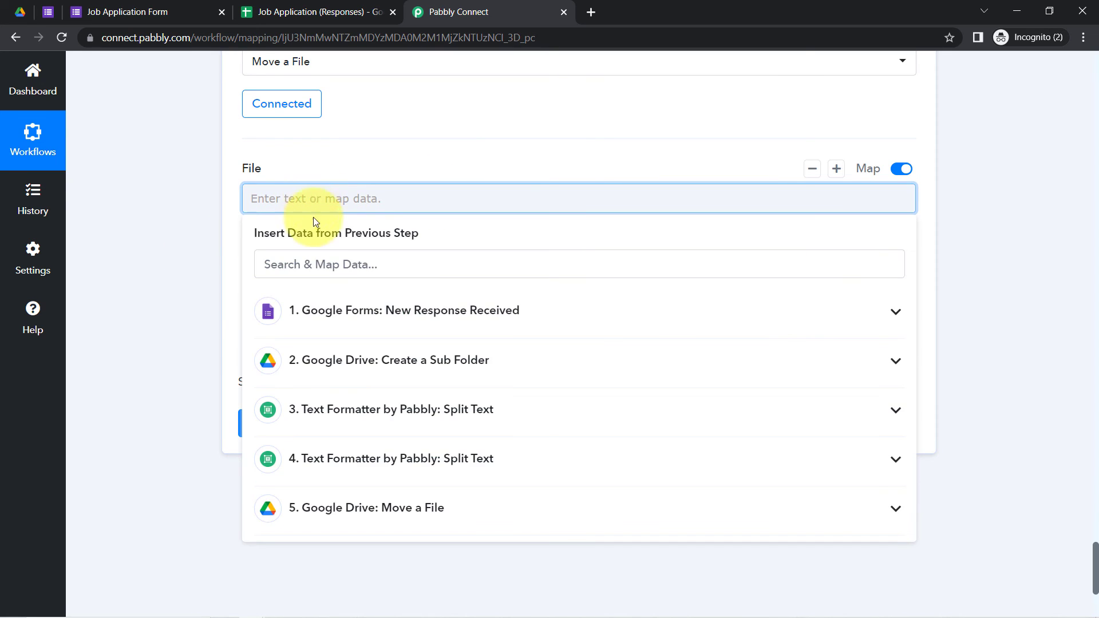
click(407, 467)
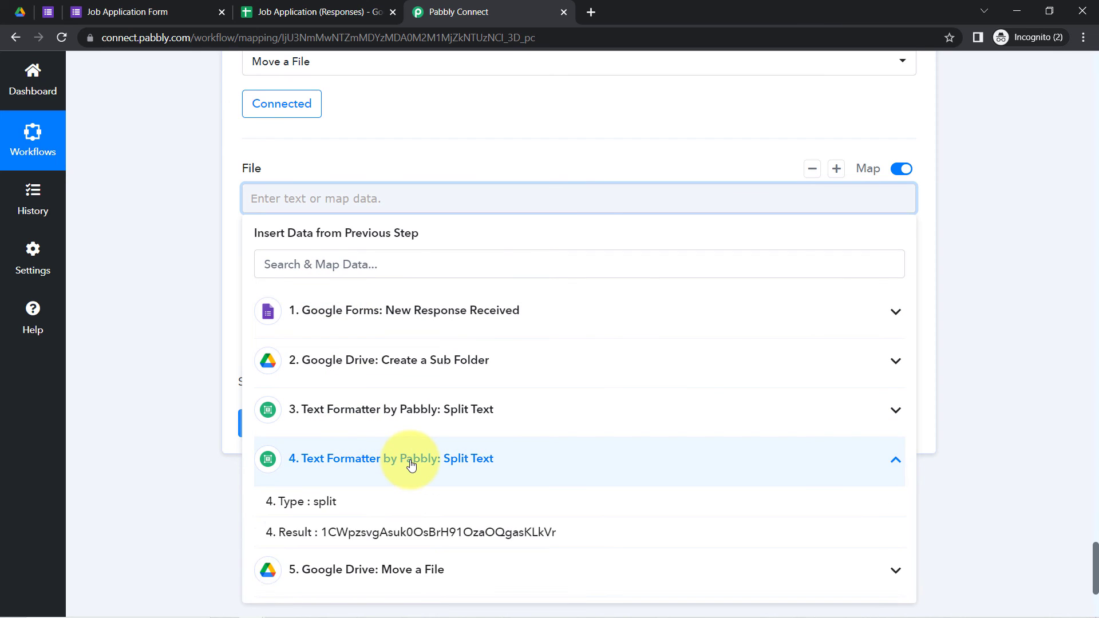
click(388, 538)
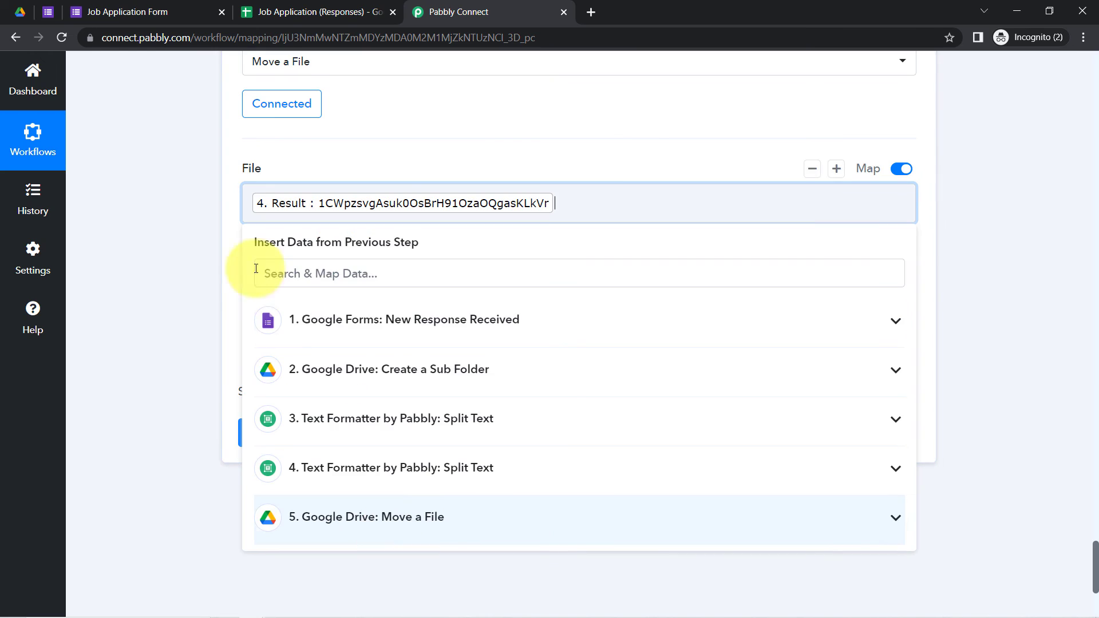
click(187, 300)
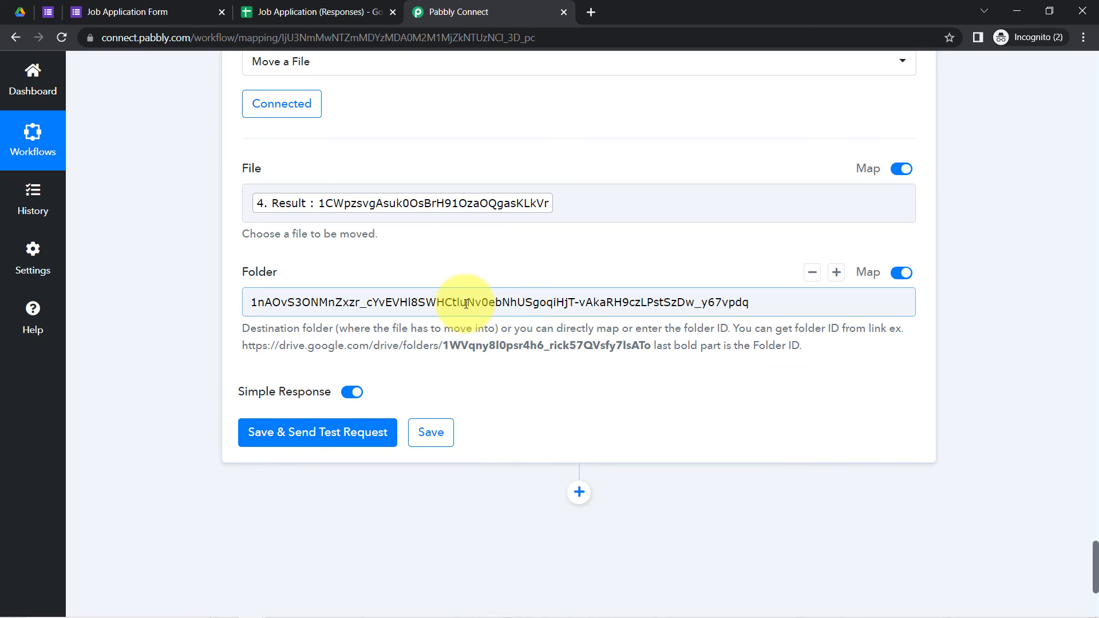
Step: Replace the Folder ID with step 2's sub-folder Id, then save and send a test request
double_click(466, 304)
key(BackSpace)
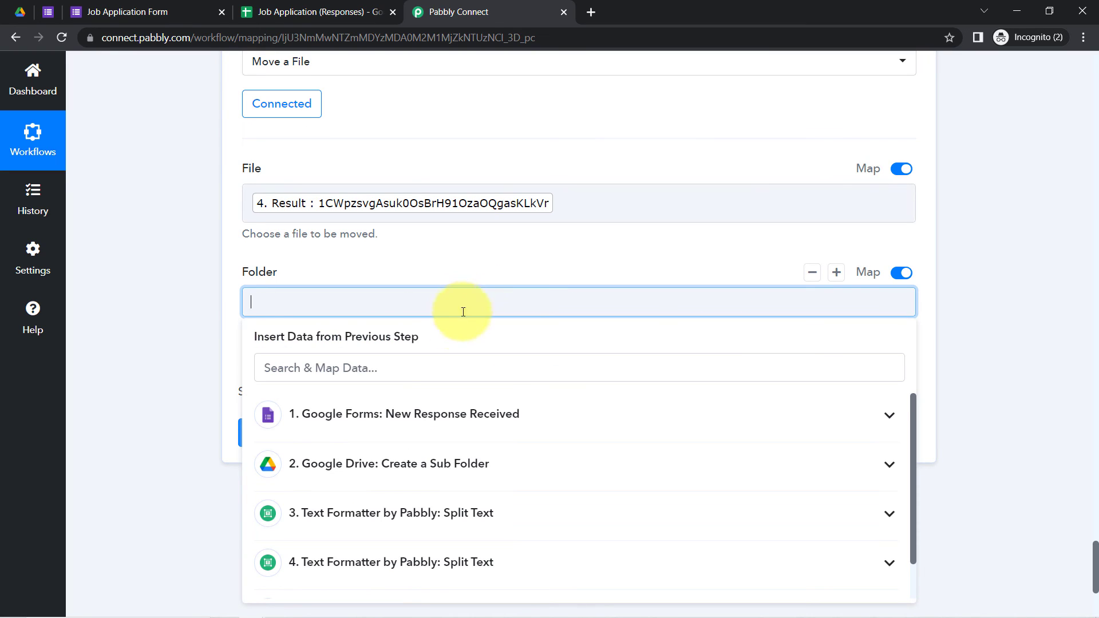
click(435, 466)
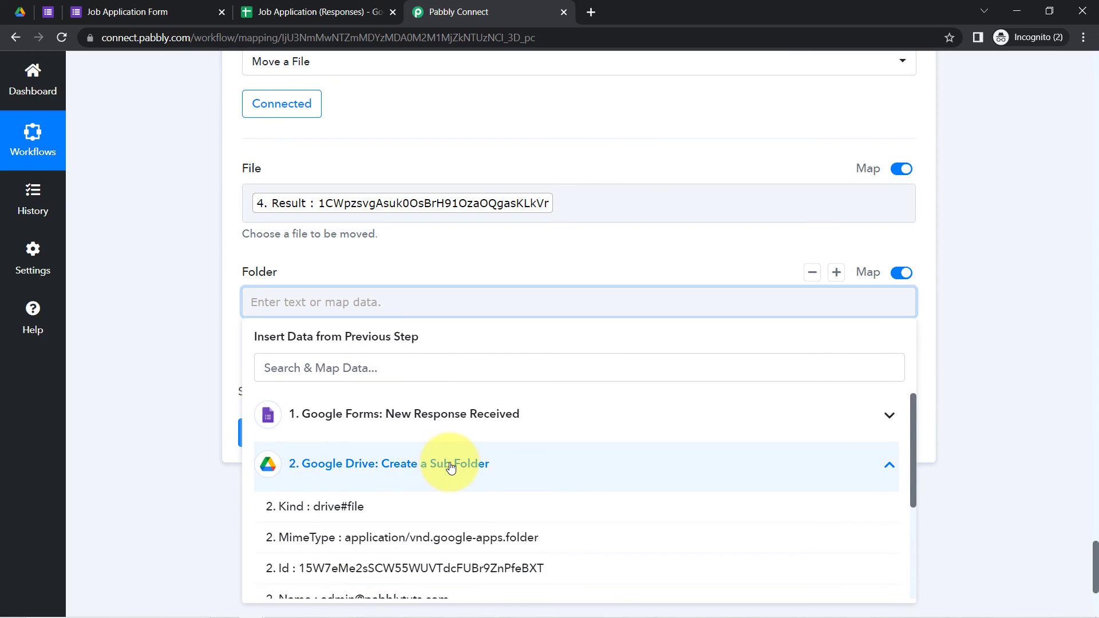
click(300, 565)
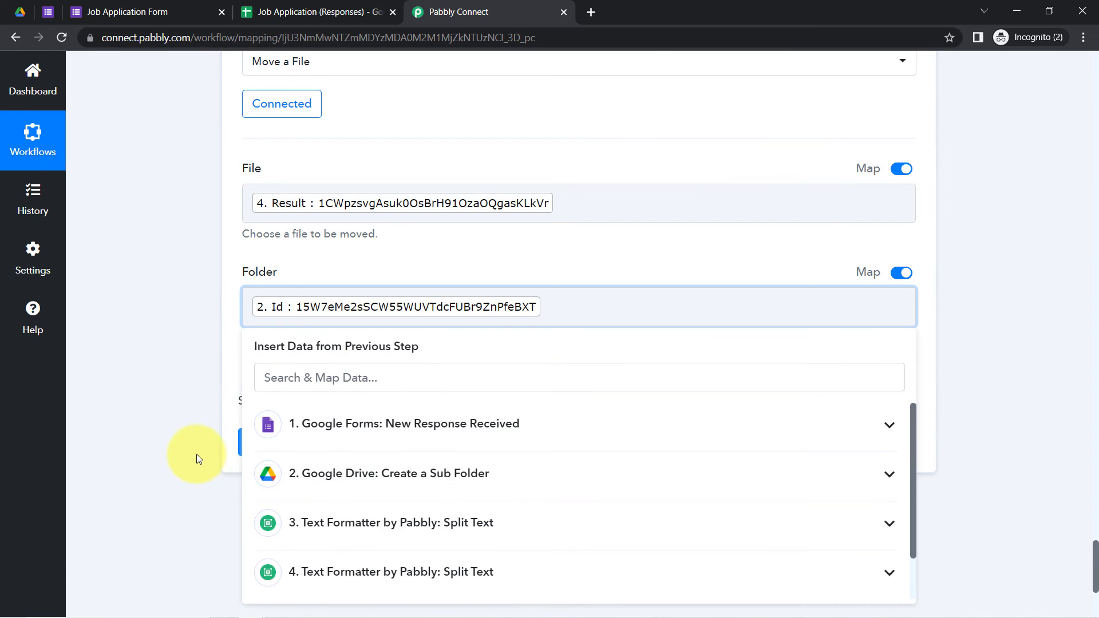
click(291, 439)
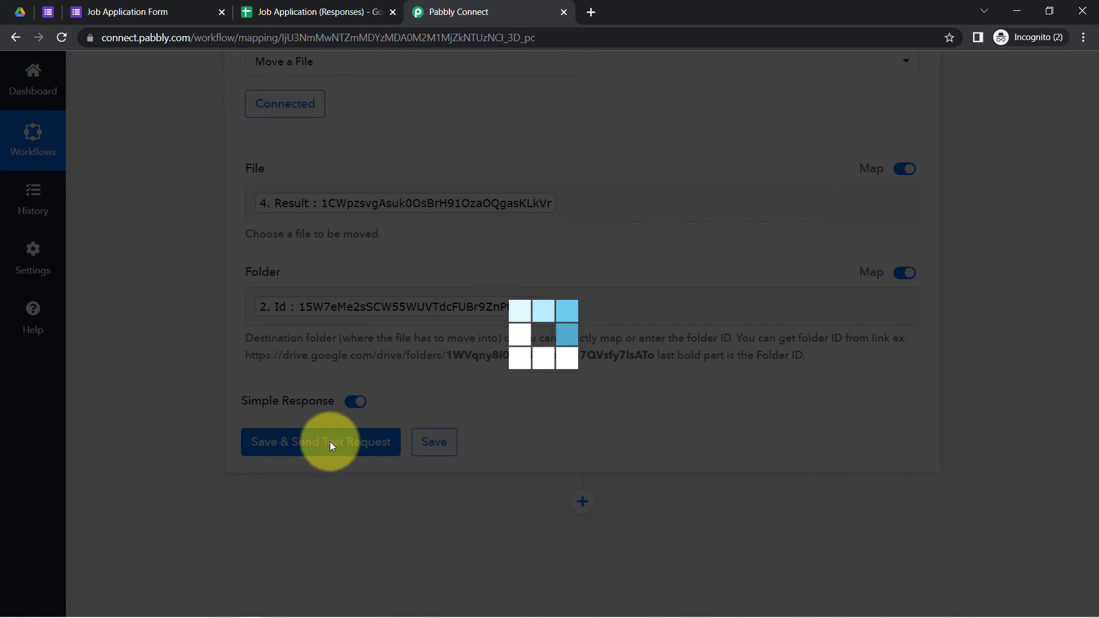
Step: Verify Resume - Pabbly.pdf now sits beside the photo in the applicant's Drive sub-folder
click(26, 10)
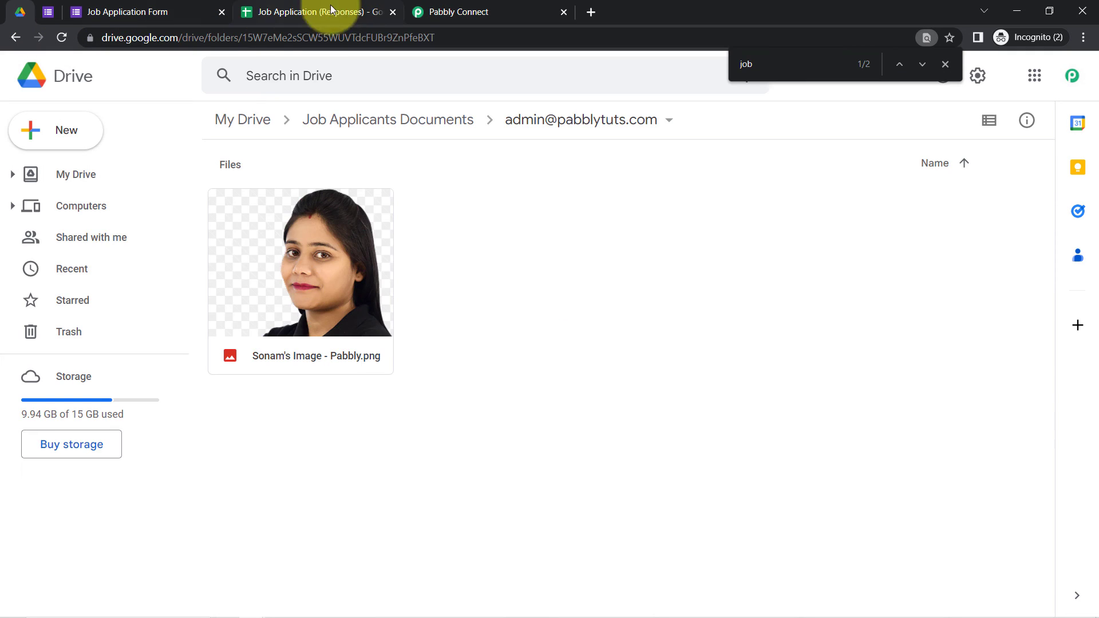
click(478, 9)
click(309, 452)
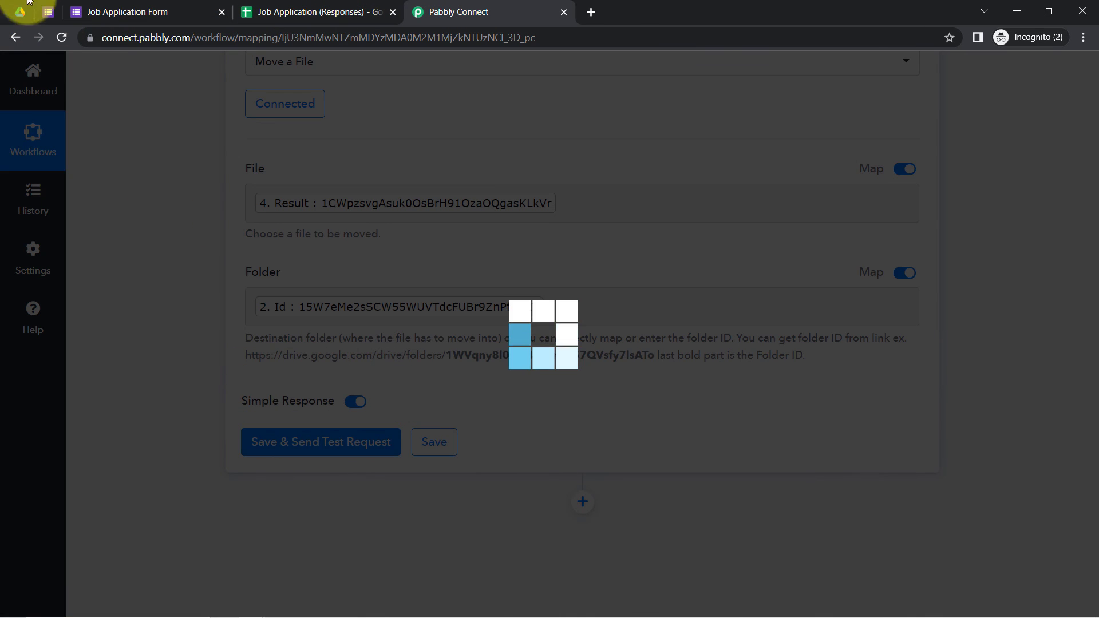
click(21, 11)
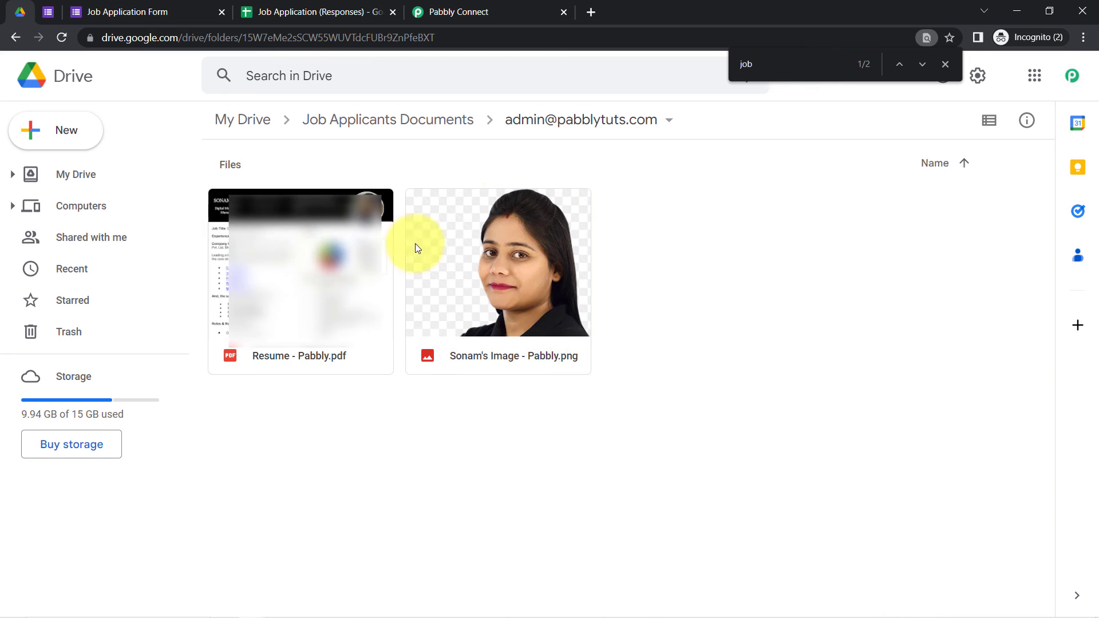
click(501, 6)
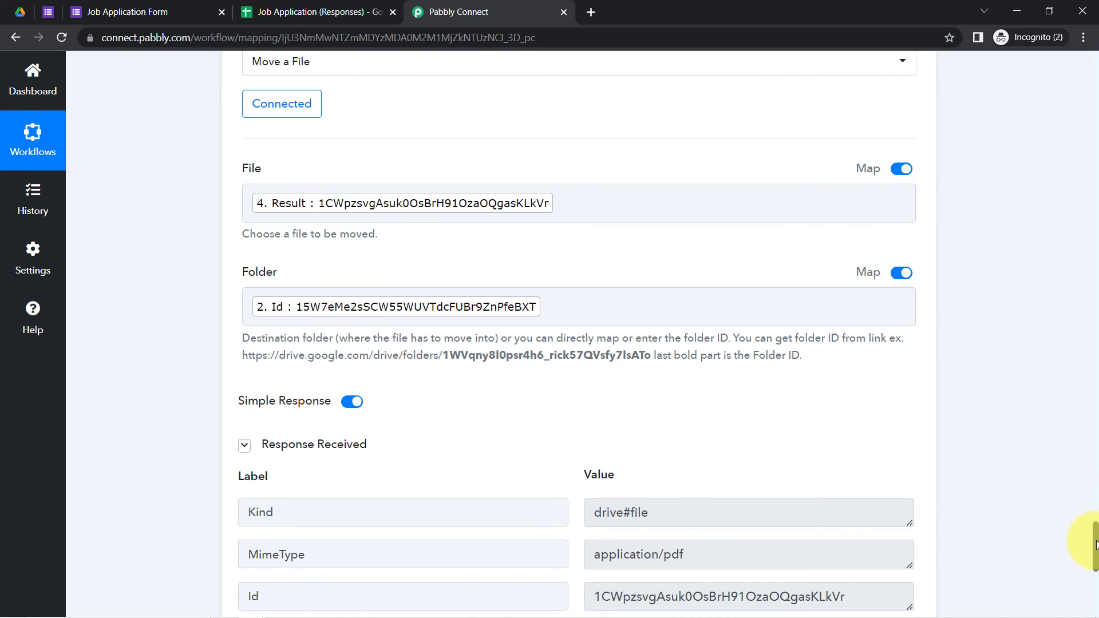
drag(1094, 544, 1096, 60)
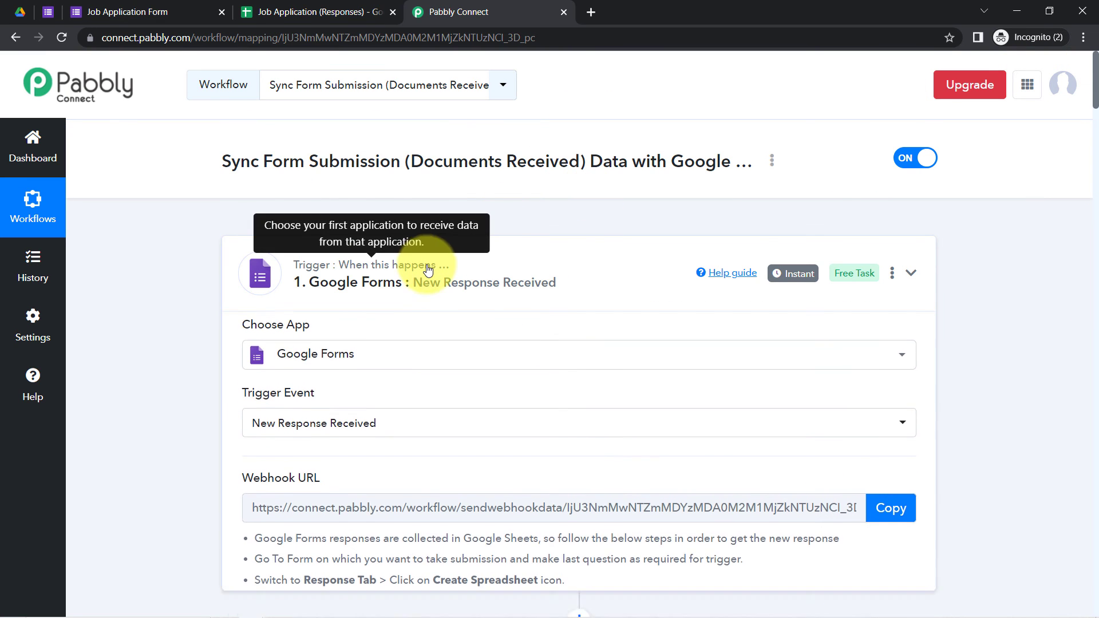
Step: Collapse all six workflow steps, from the Forms trigger to the last Move a File, and bring up the form
click(423, 264)
click(370, 412)
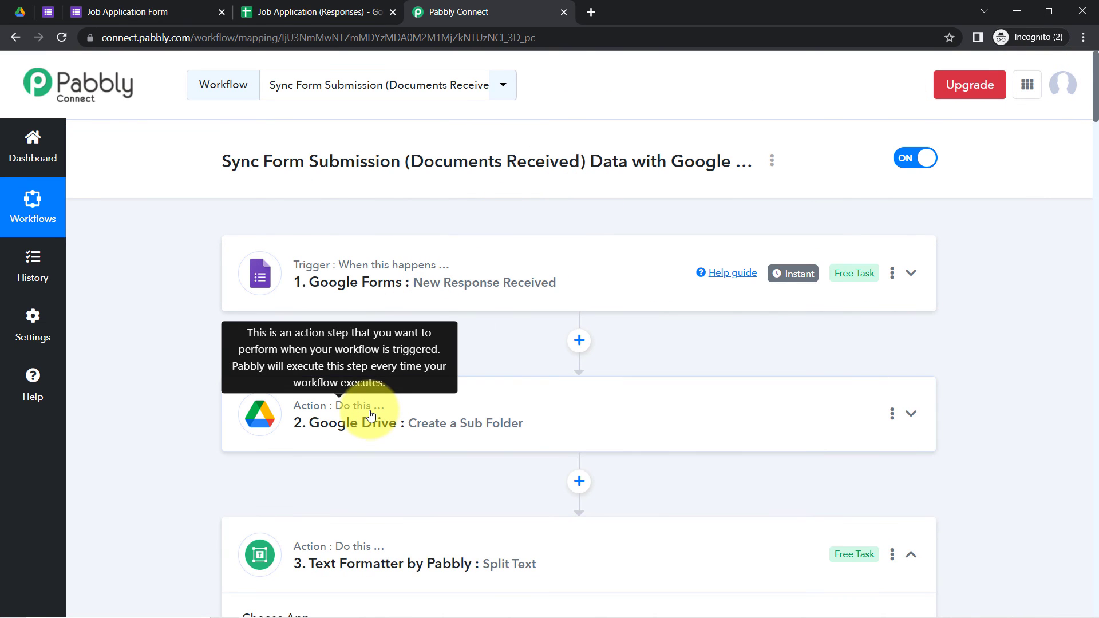
click(393, 548)
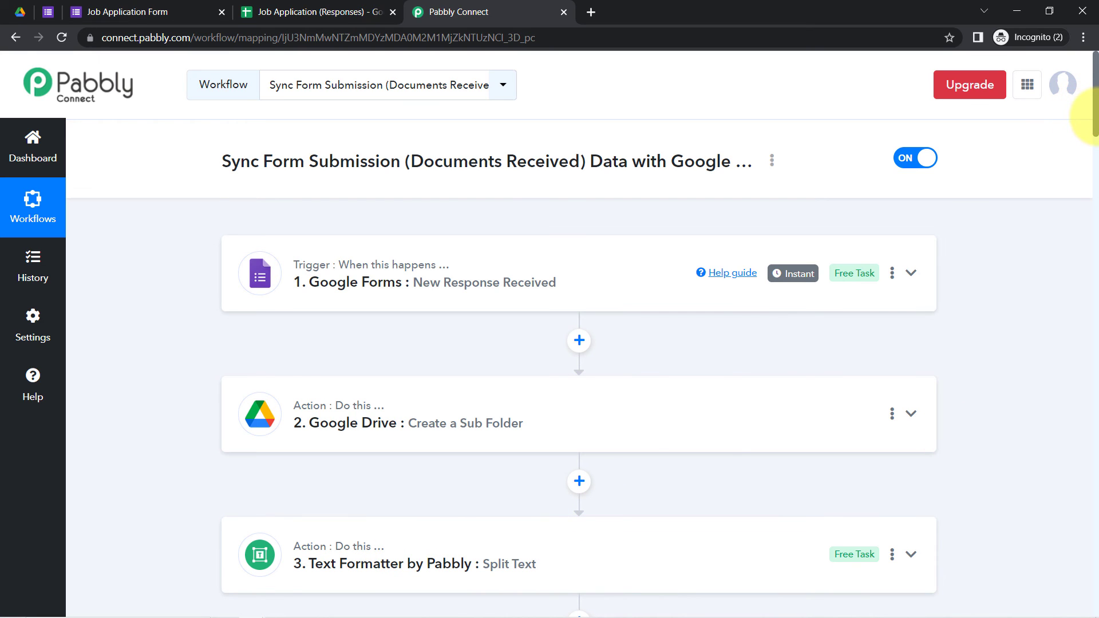
drag(1092, 114, 1093, 184)
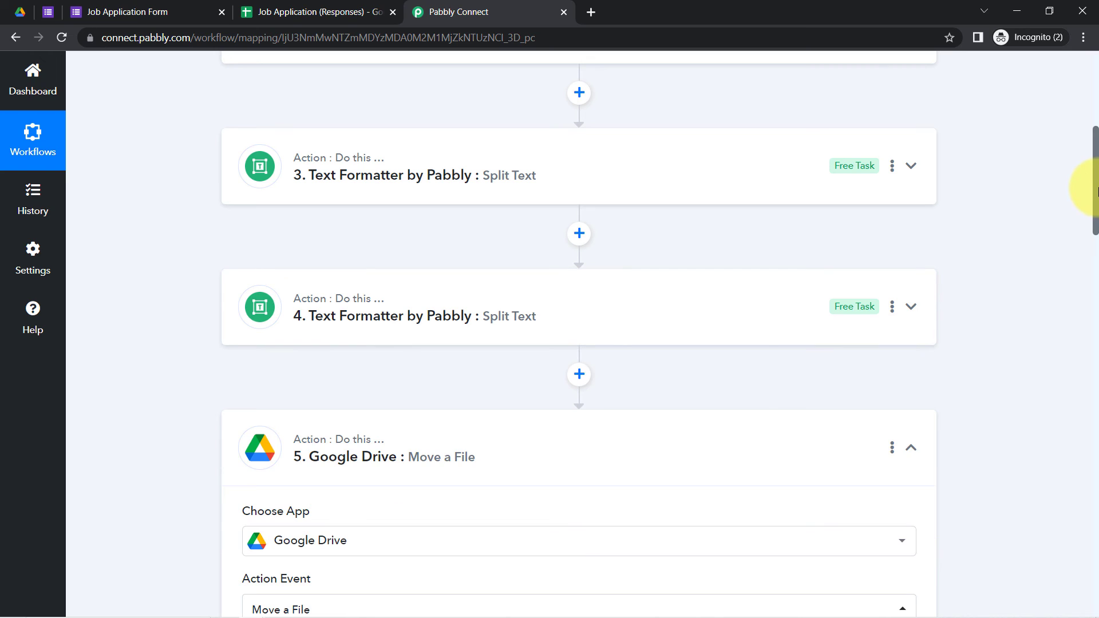
scroll(1096, 189, down, 3)
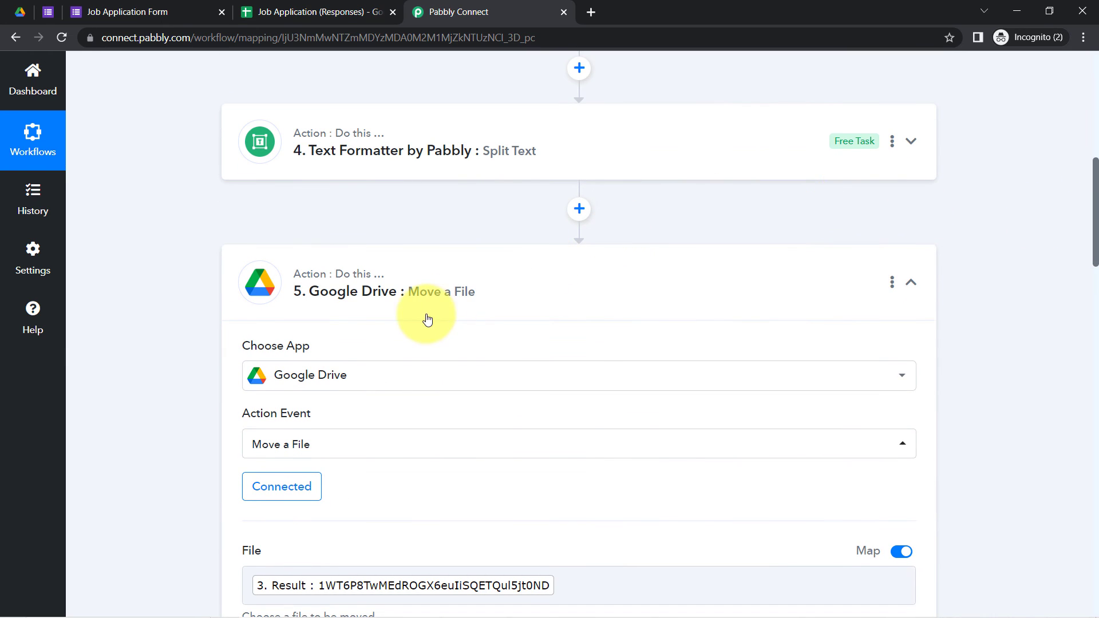
click(370, 285)
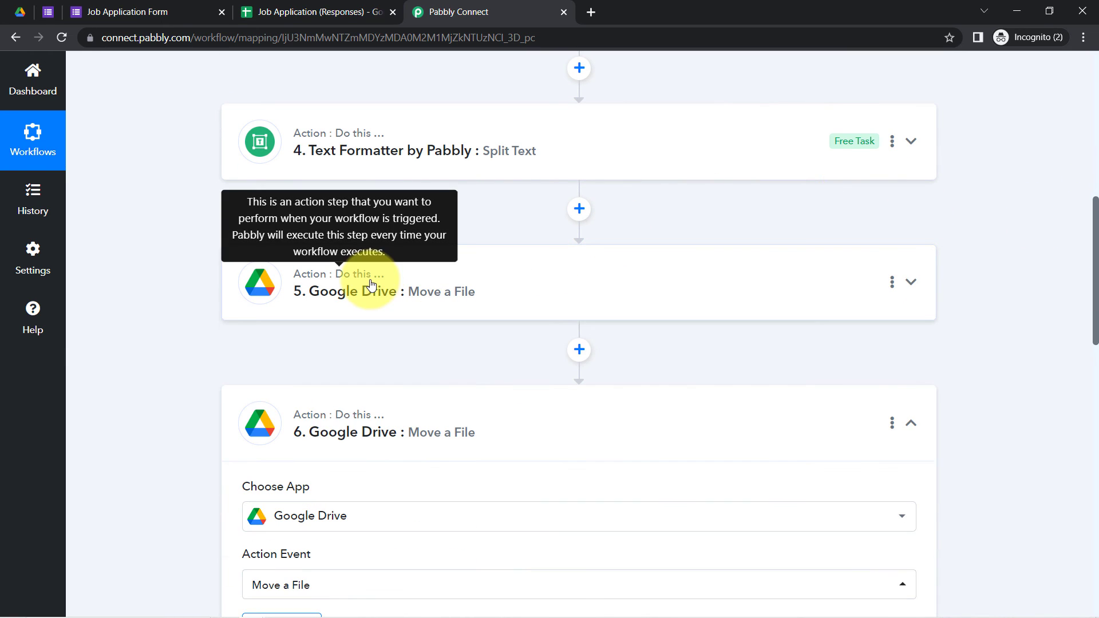
click(327, 408)
click(91, 8)
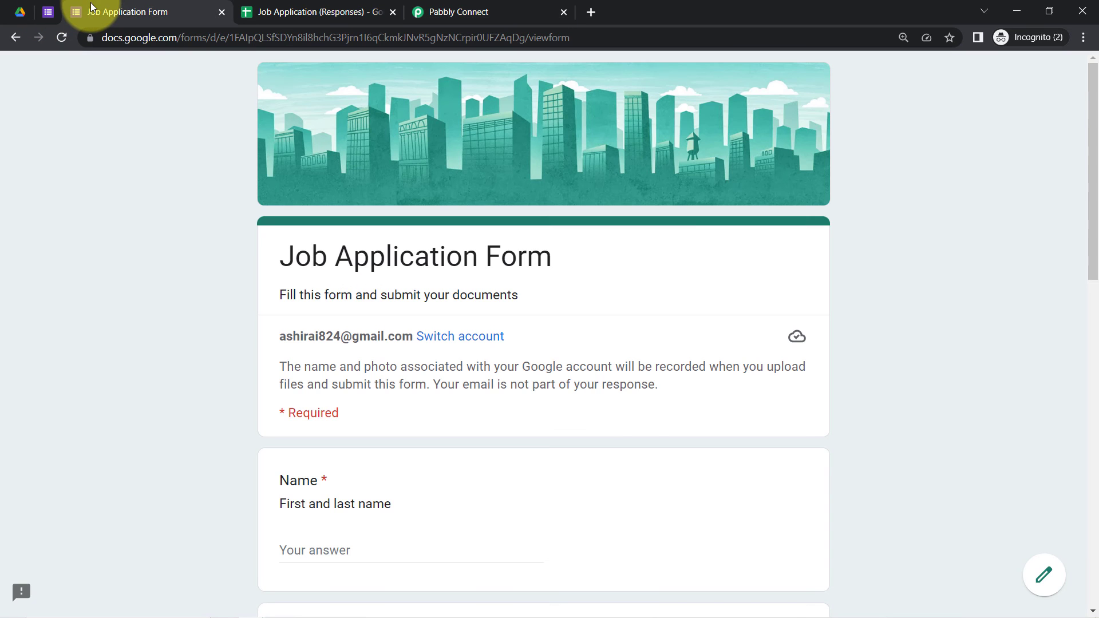
Step: Reload the Job Application Form for a fresh response and scroll through its fields
click(60, 37)
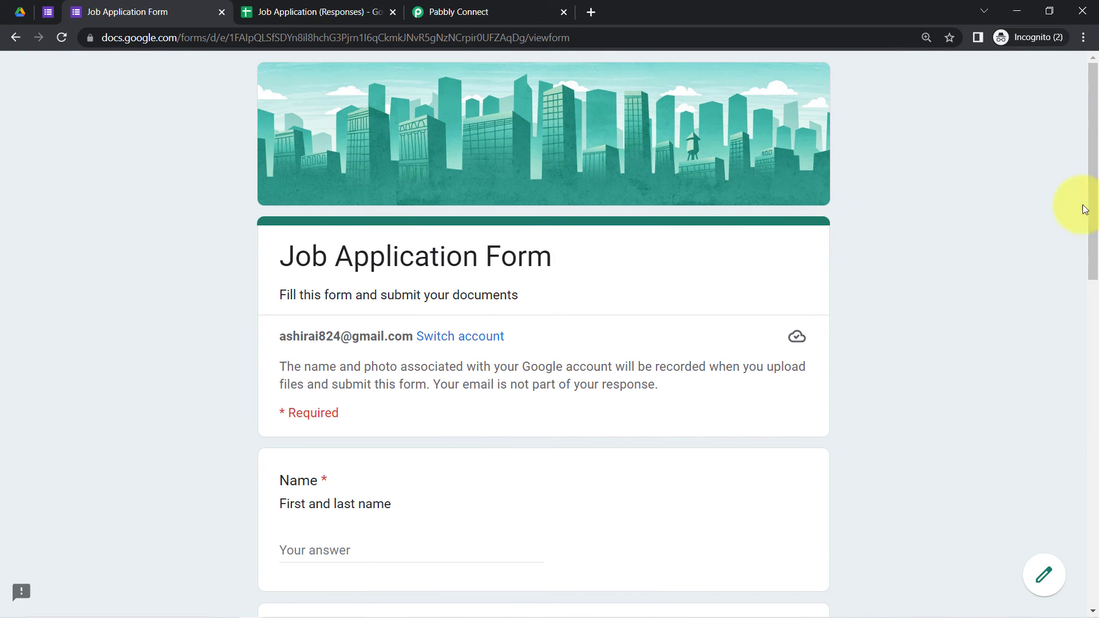
scroll(1090, 212, down, 3)
drag(1094, 215, 1087, 252)
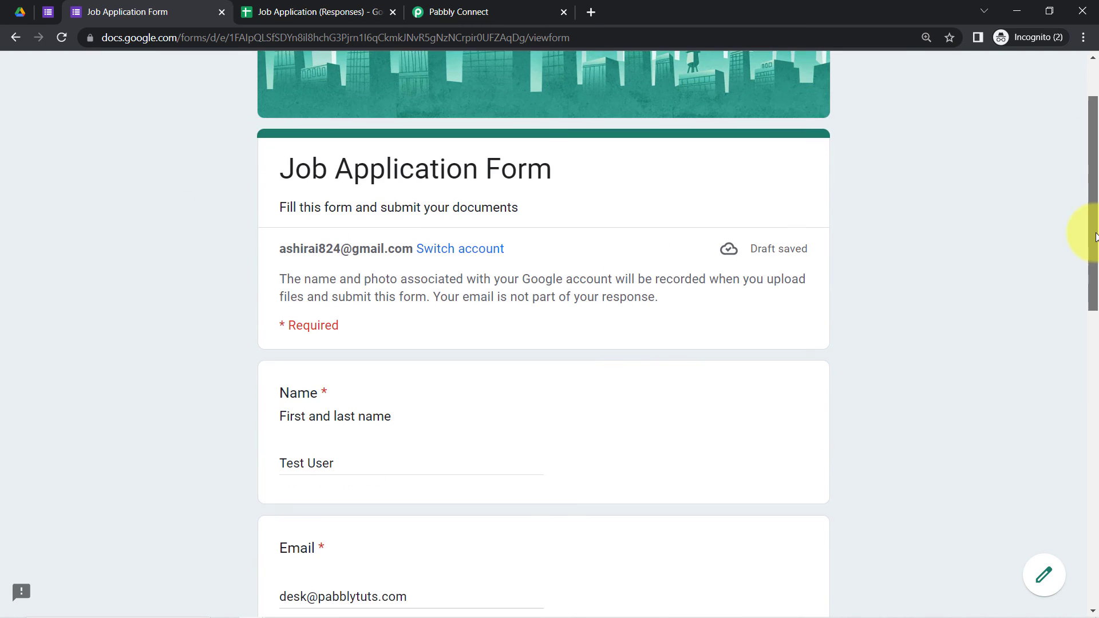
drag(1095, 237, 1086, 402)
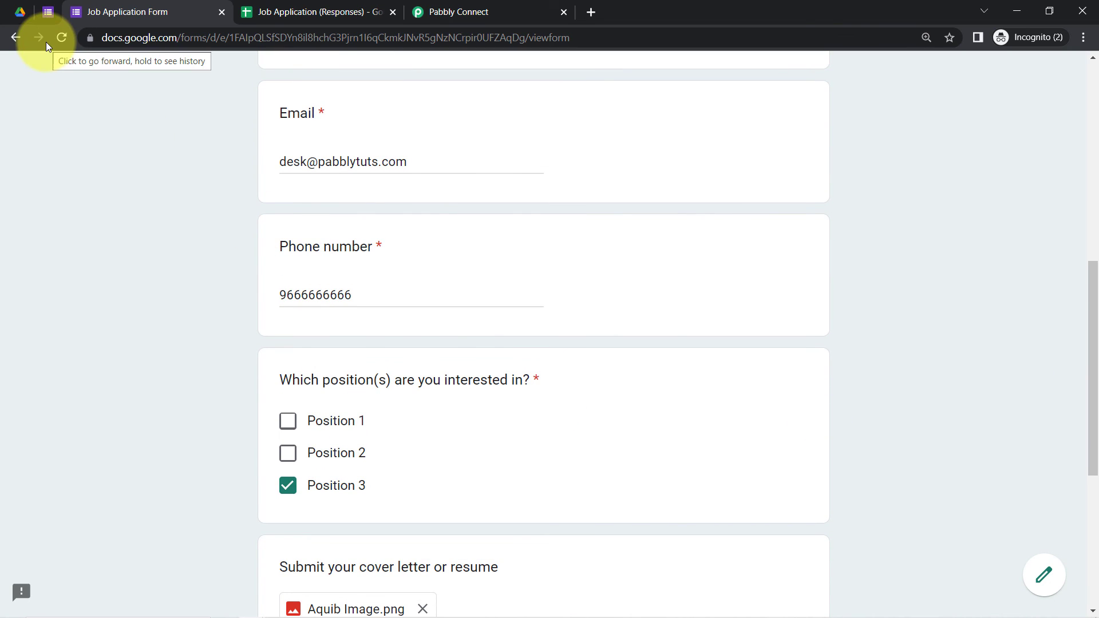
Step: In the Job Application (Responses) sheet, set Pabbly Connect Webhooks to Send On Event
click(288, 10)
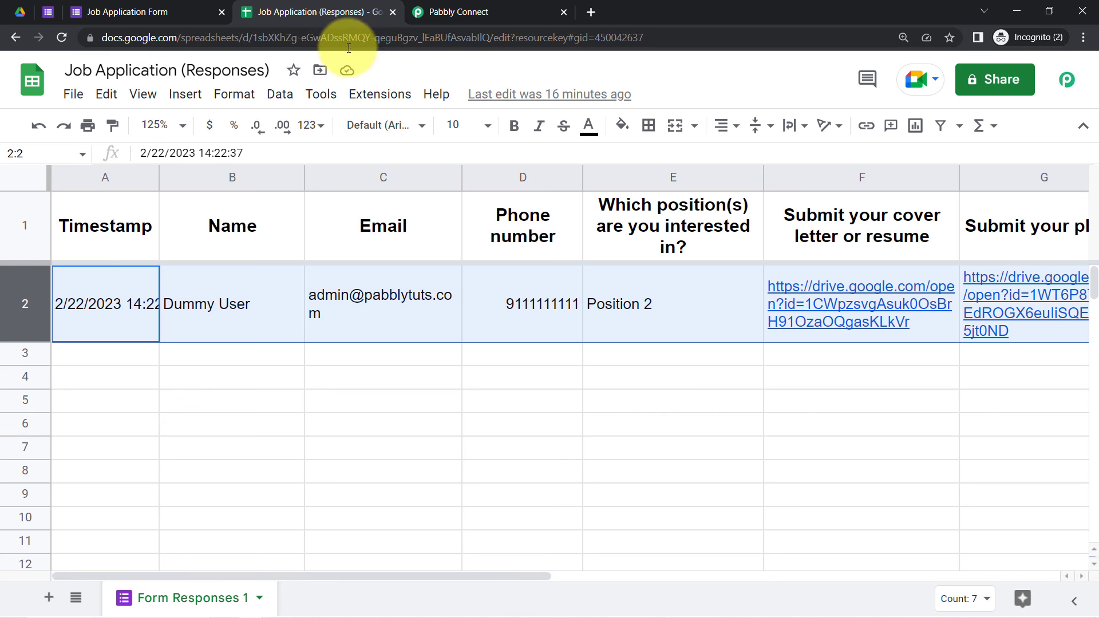
click(398, 425)
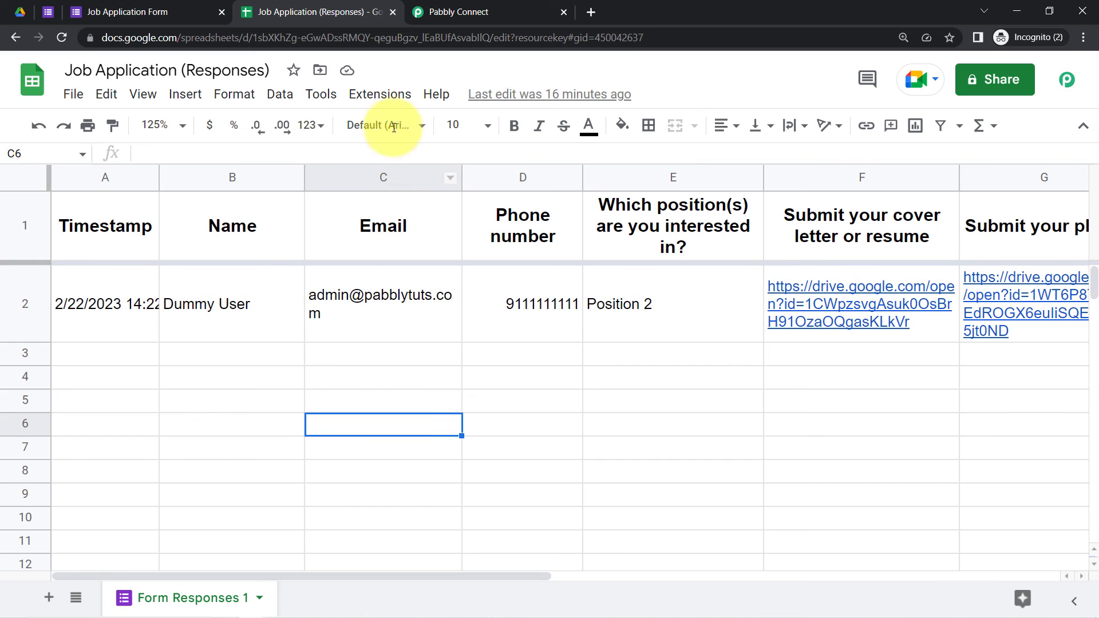
click(367, 101)
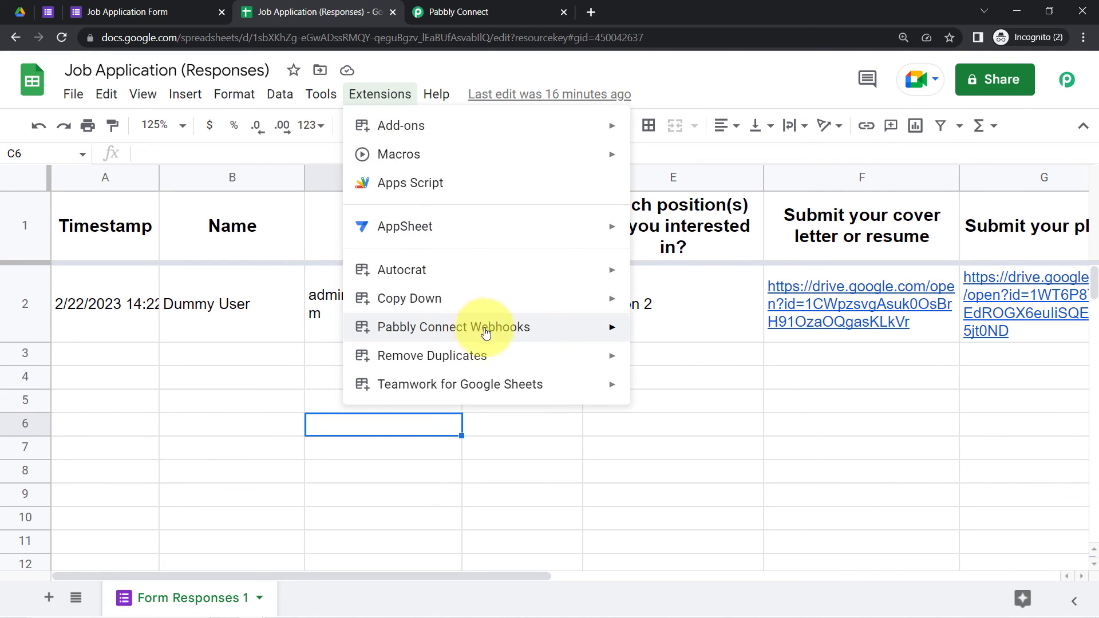
mouse_move(578, 327)
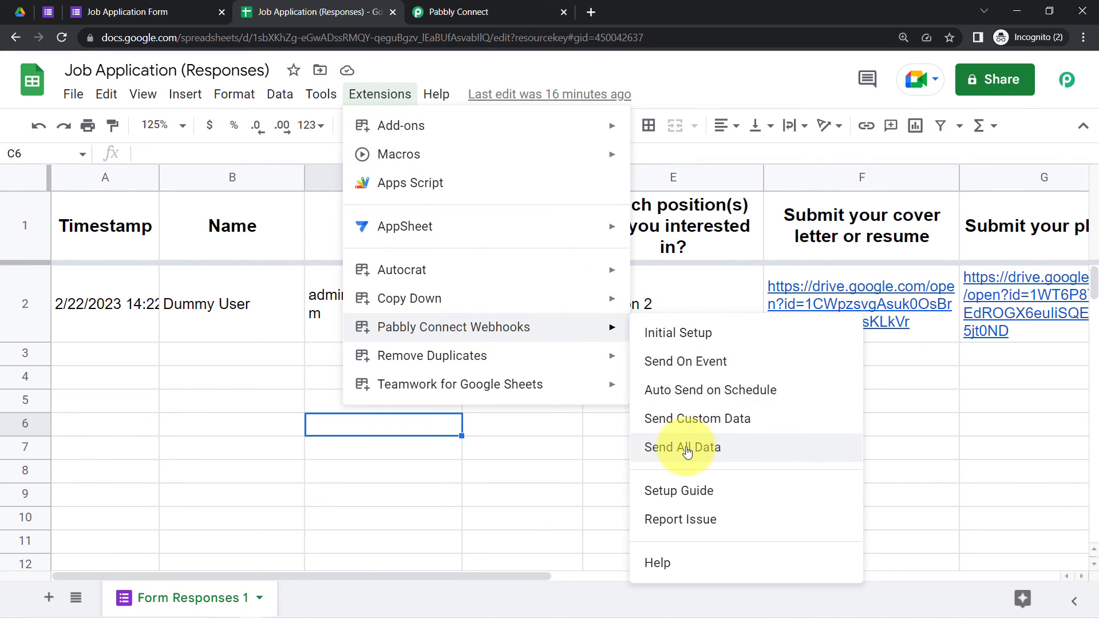
click(678, 366)
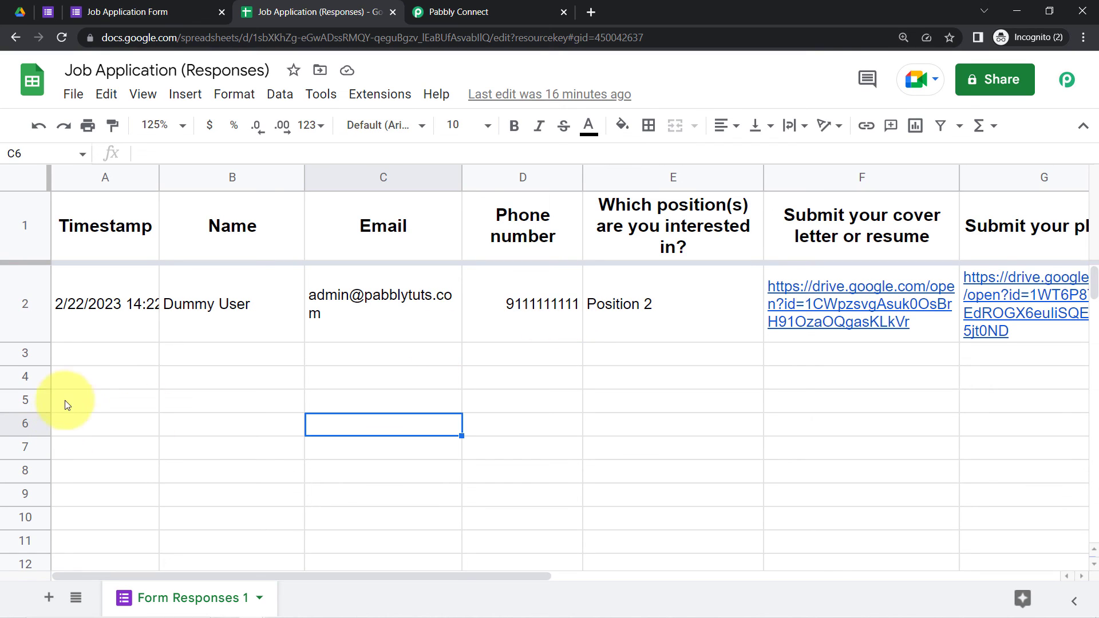
Step: Point out the empty row 3 awaiting the next response, then return to the filled form
click(102, 372)
click(172, 353)
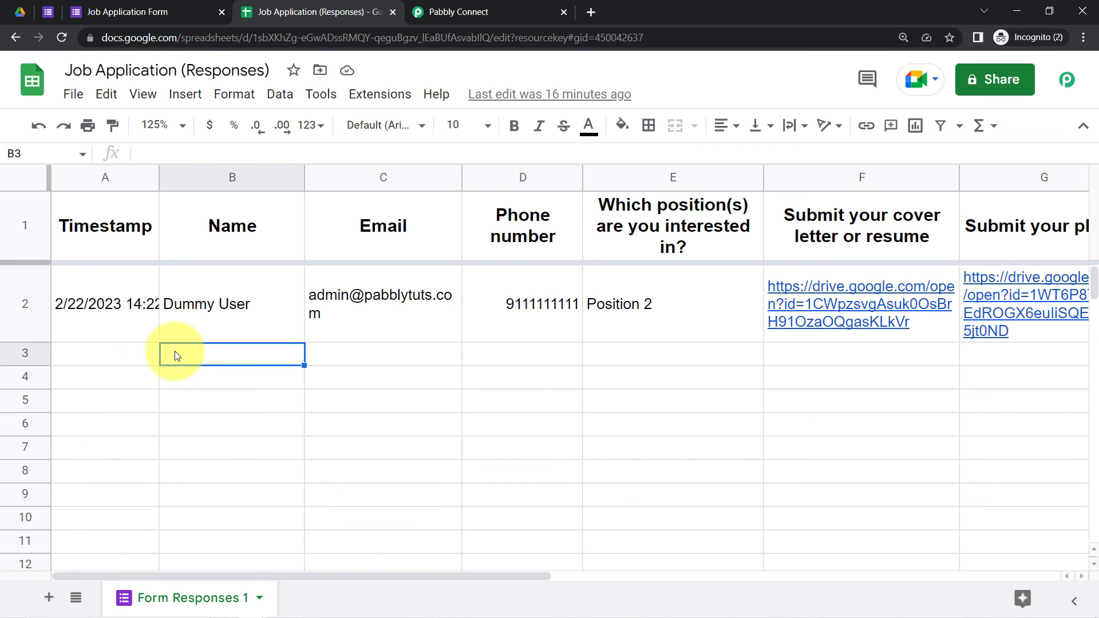
click(329, 354)
click(136, 359)
click(275, 358)
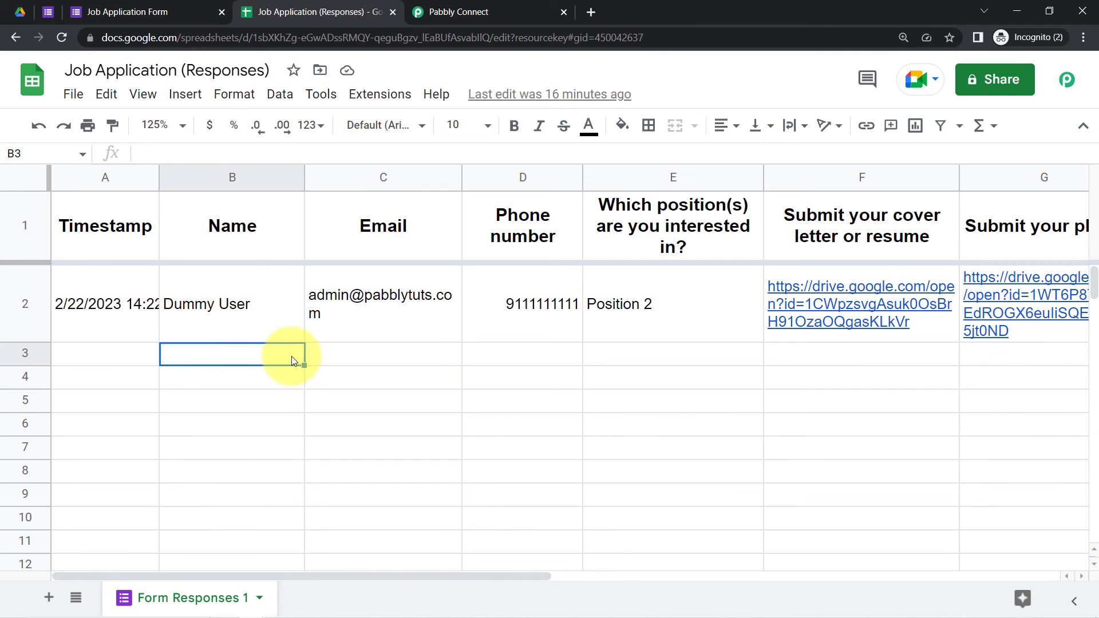
click(327, 360)
click(498, 360)
click(657, 356)
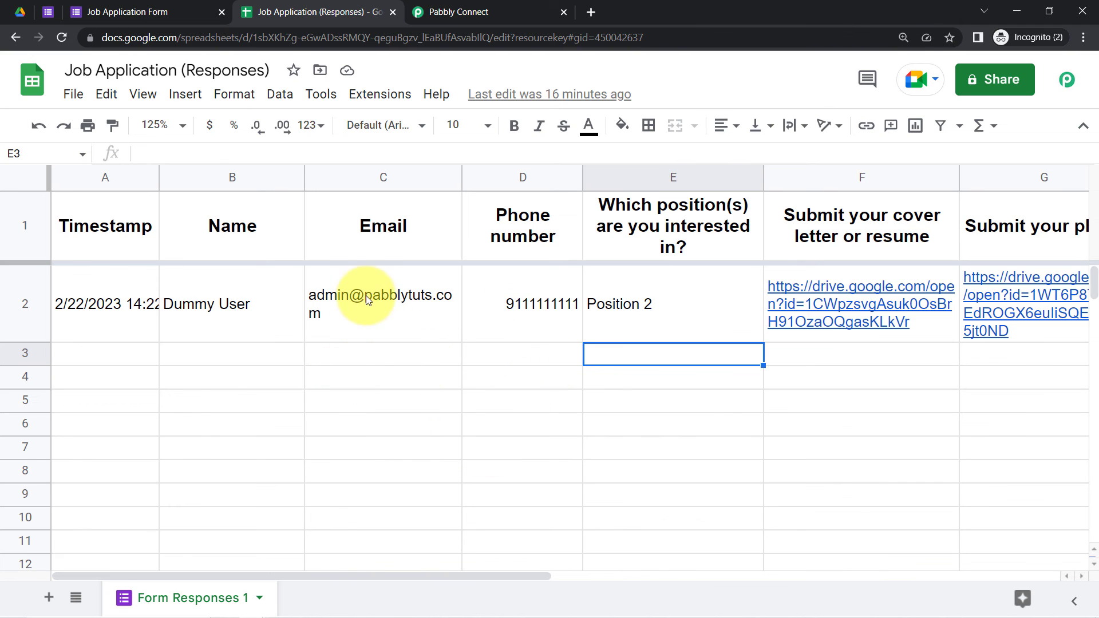
click(118, 6)
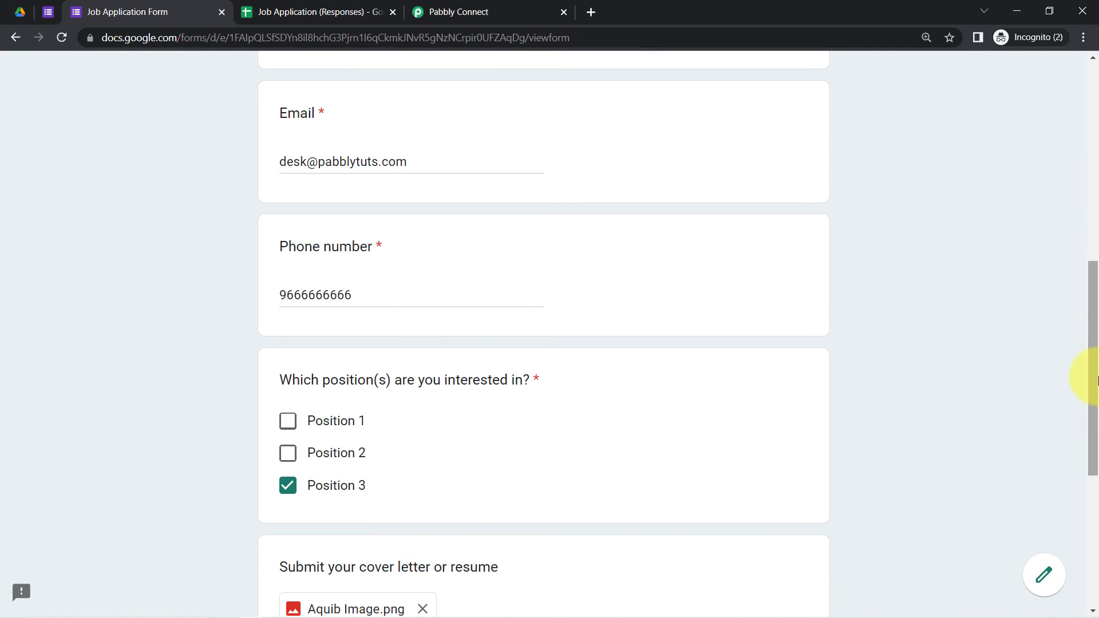
Step: Submit the Position 3 job application with the photo and Resume.pdf attached
drag(1092, 377, 1082, 520)
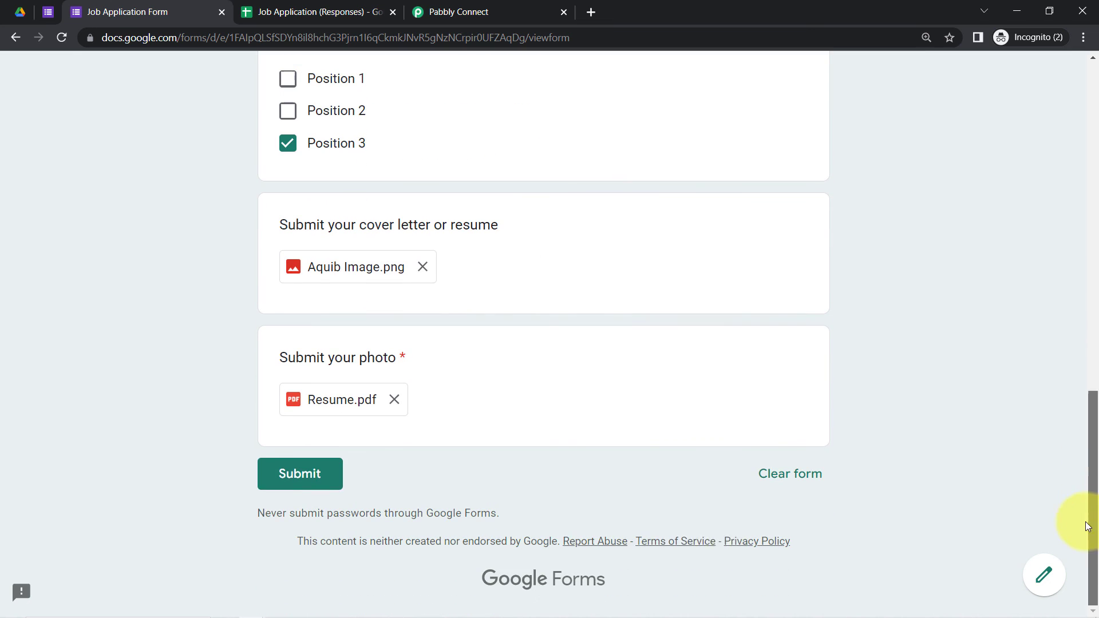
click(317, 473)
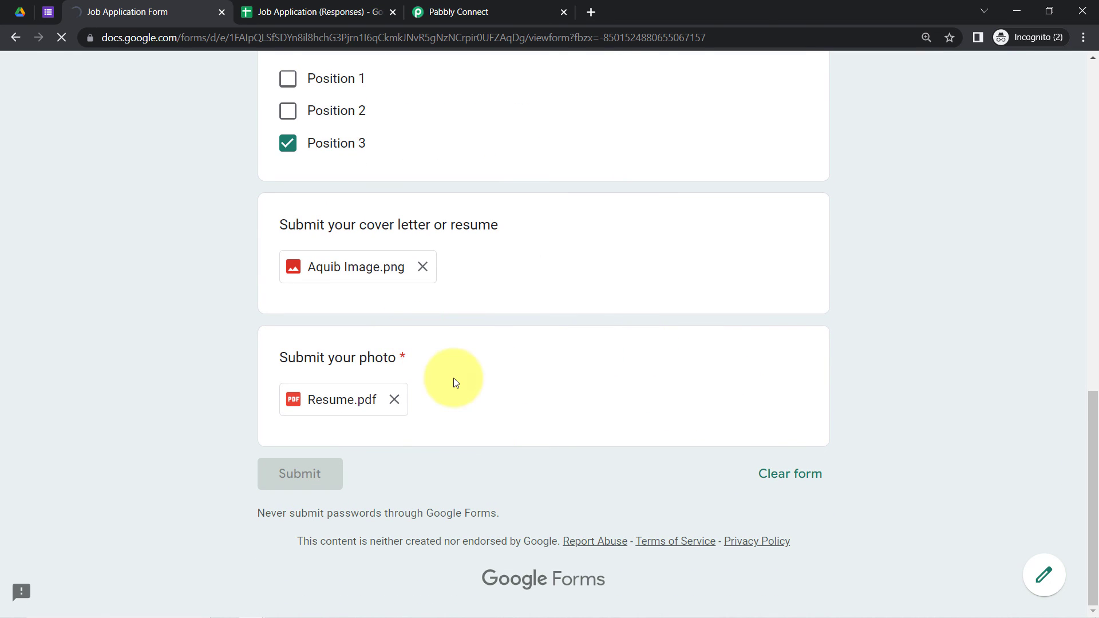
click(25, 16)
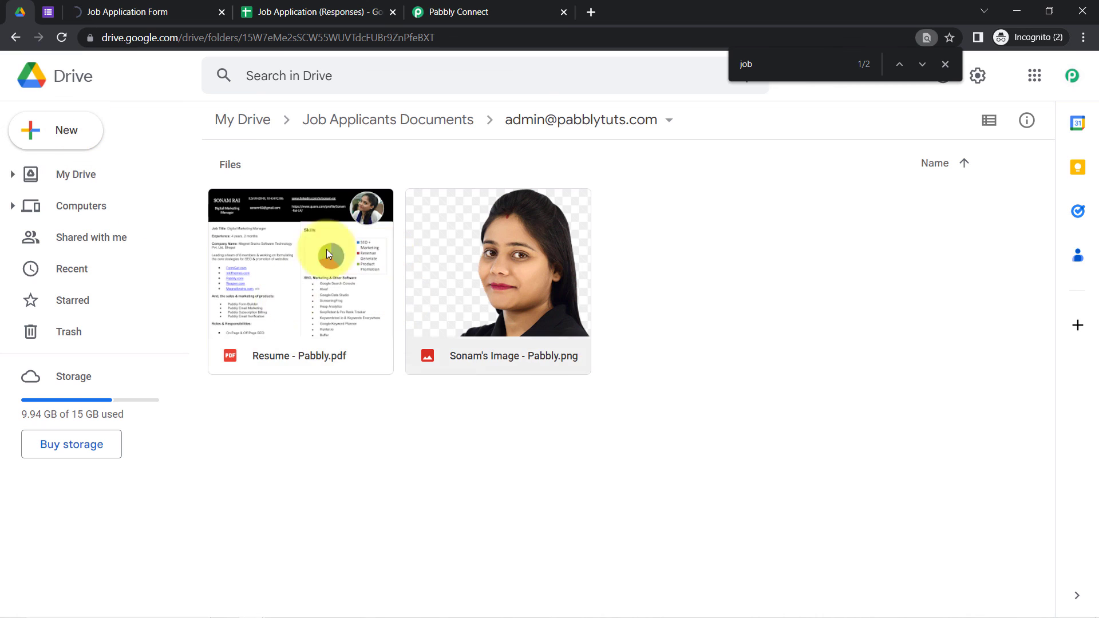
Step: Check the new email-named folder in Job Applicants Documents holds the Pabbly-renamed photo and resume
click(249, 121)
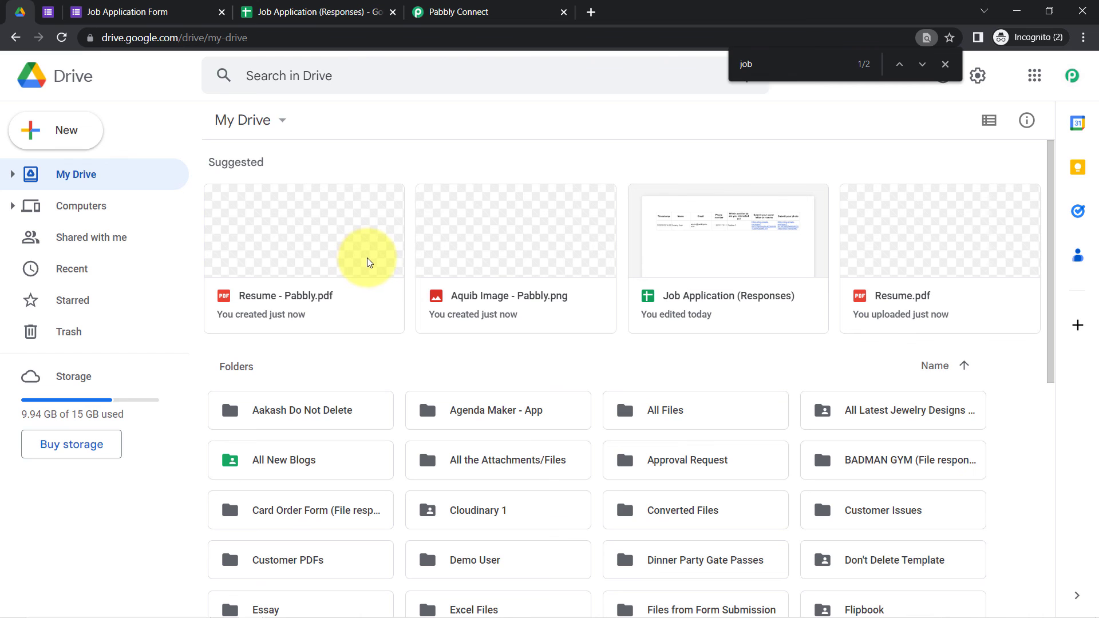
key(ctrl+f)
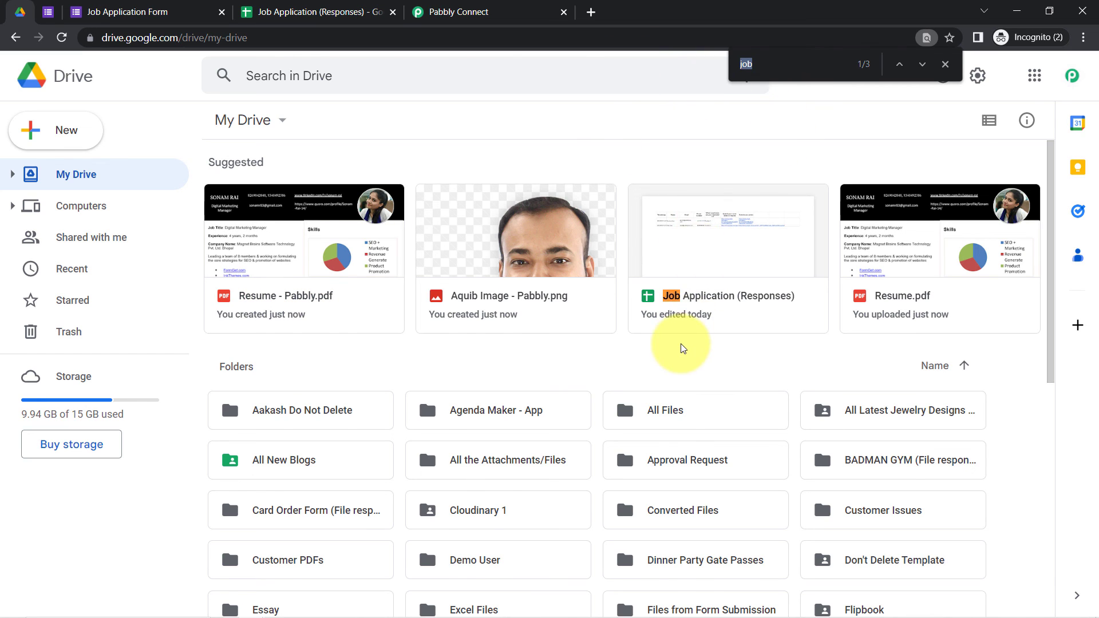
key(Return)
double_click(884, 377)
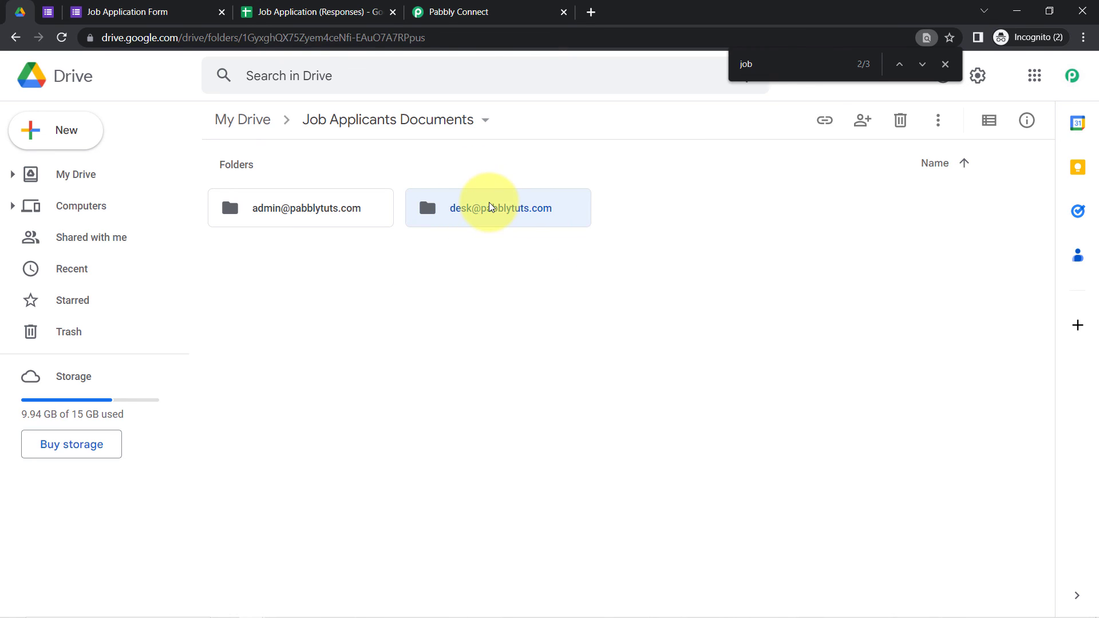
double_click(490, 206)
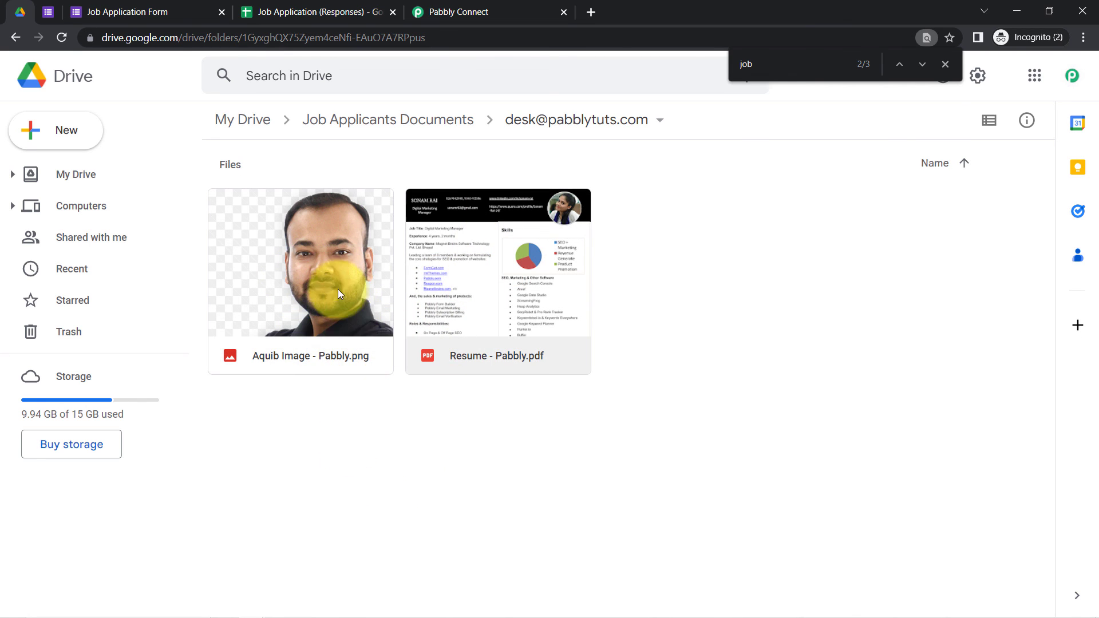
click(403, 122)
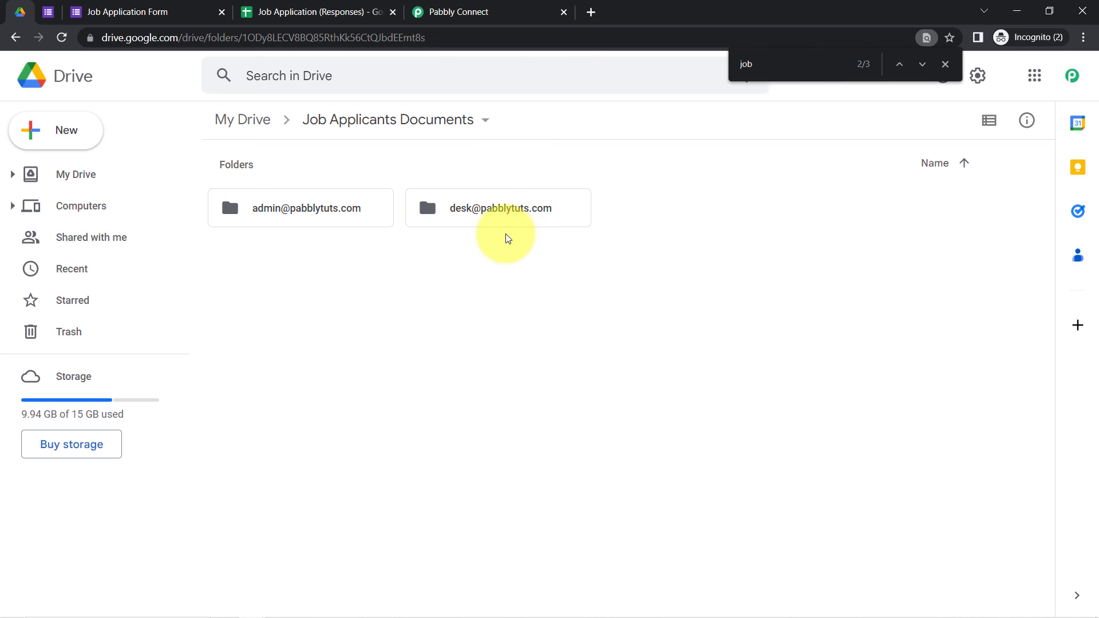
Step: Copy the Sync Form Submission workflow's share link using Share in its title menu
click(436, 8)
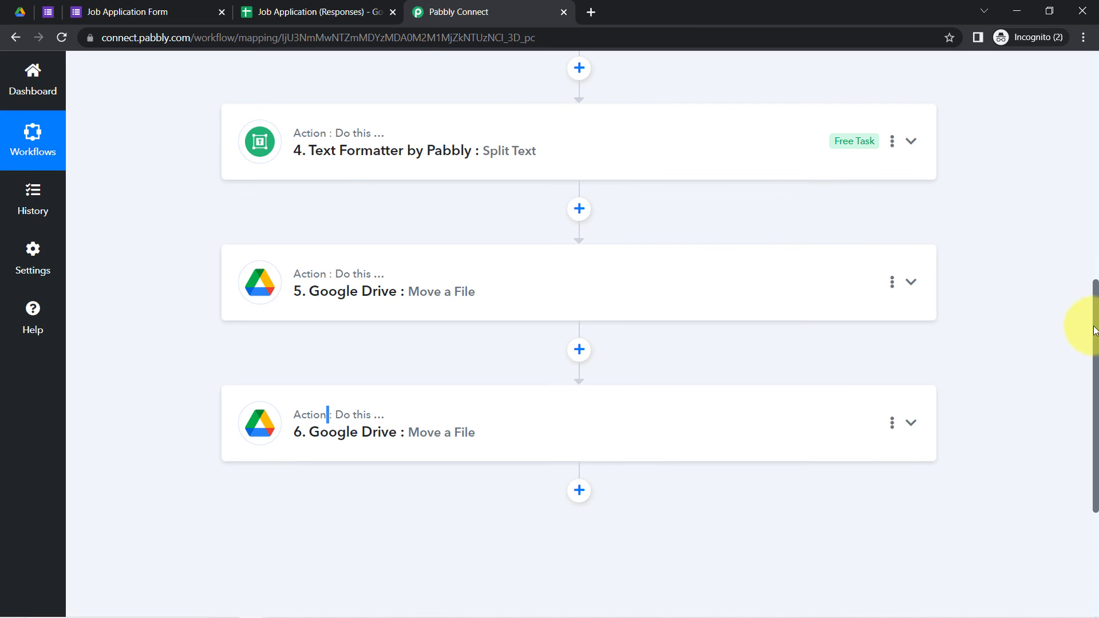
drag(1094, 323, 1095, 81)
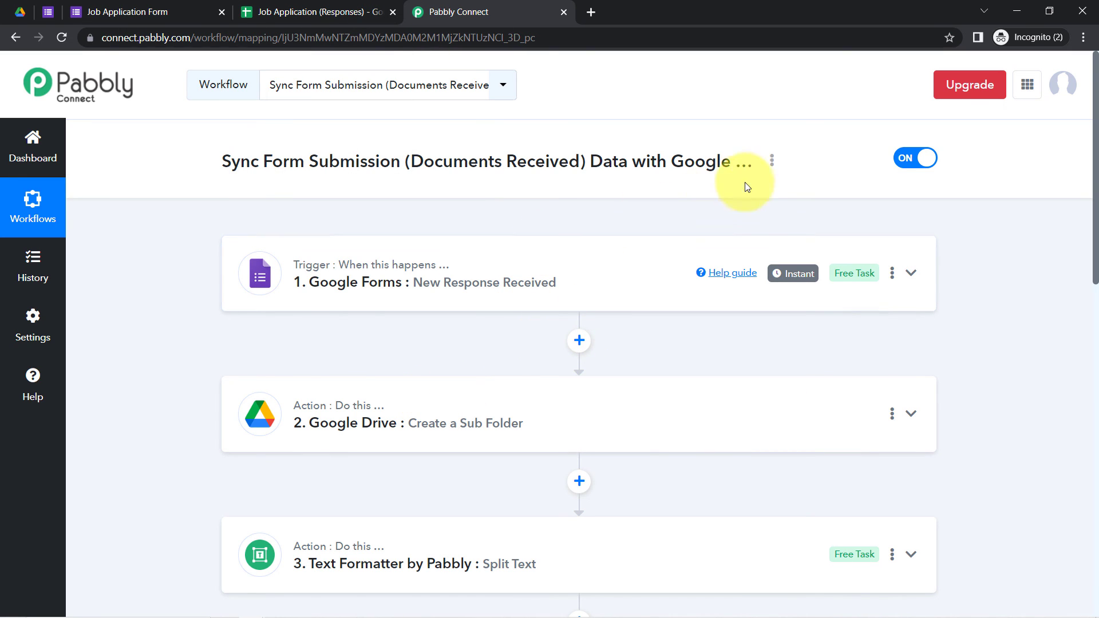
drag(1094, 234, 1076, 193)
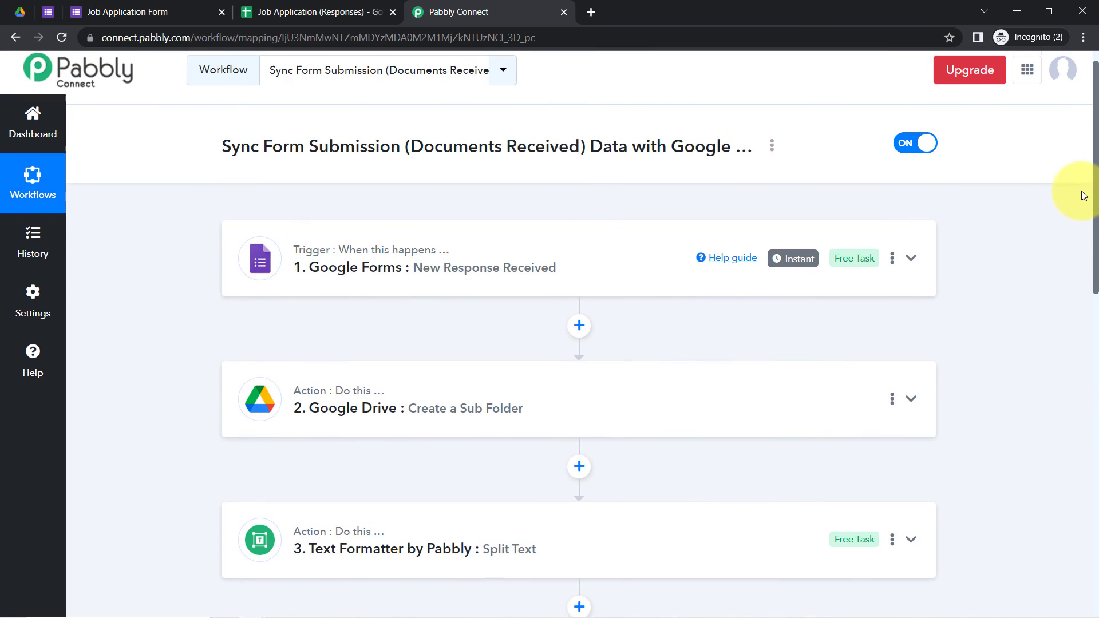
click(772, 146)
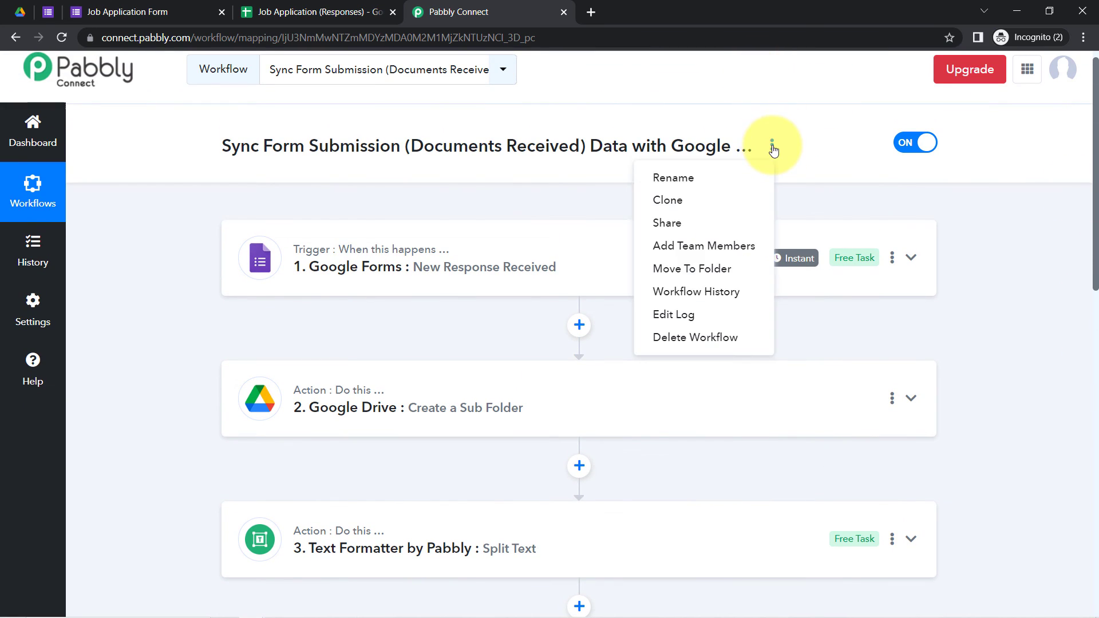
click(669, 222)
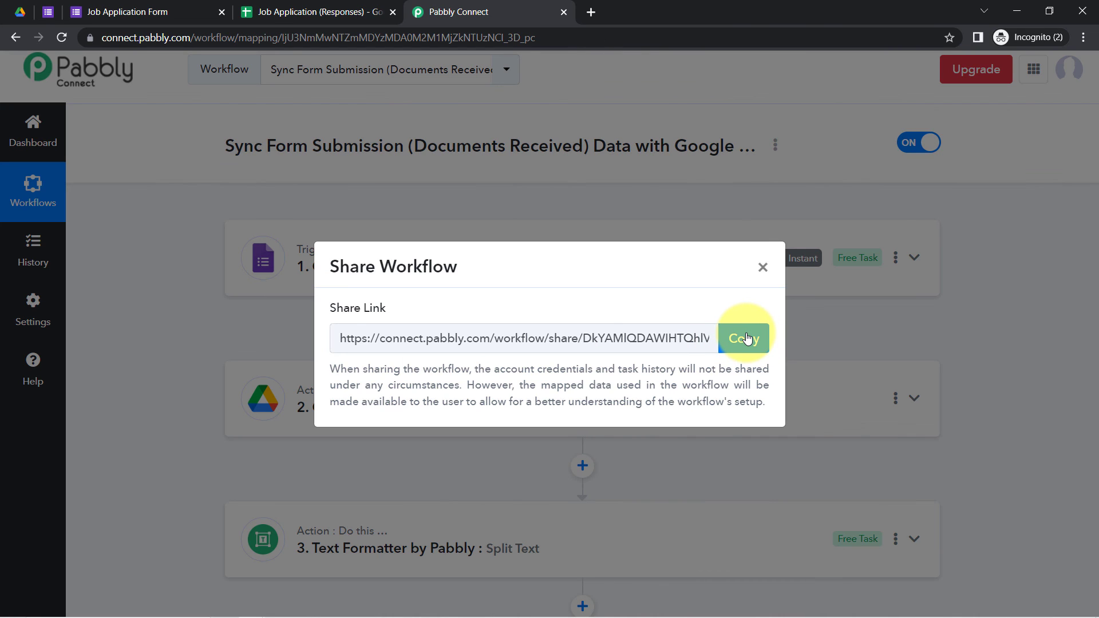
click(747, 339)
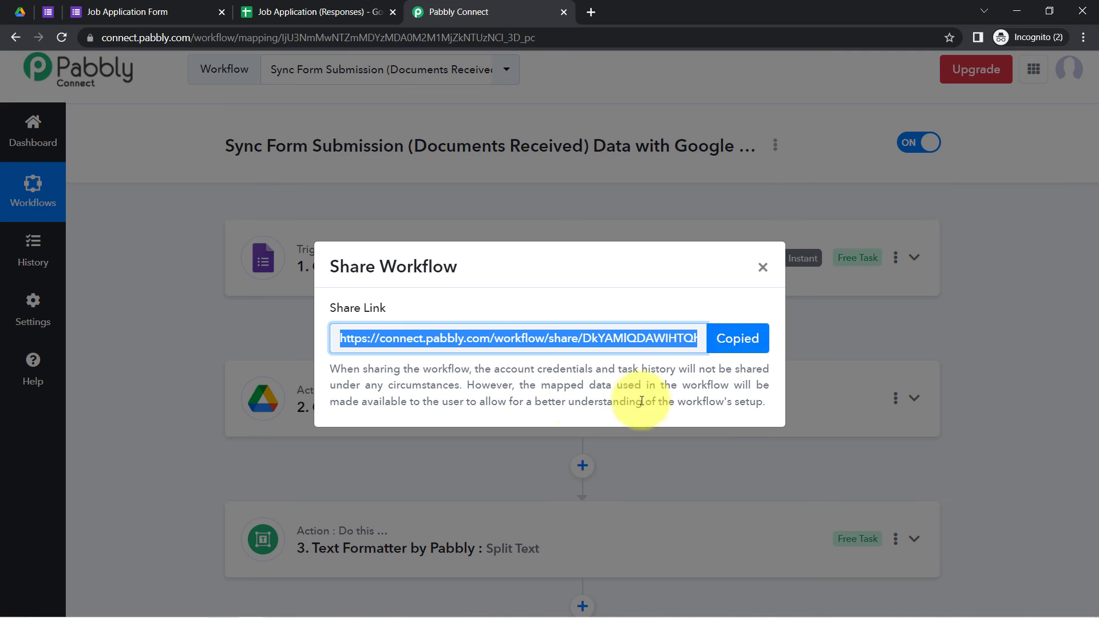
click(758, 274)
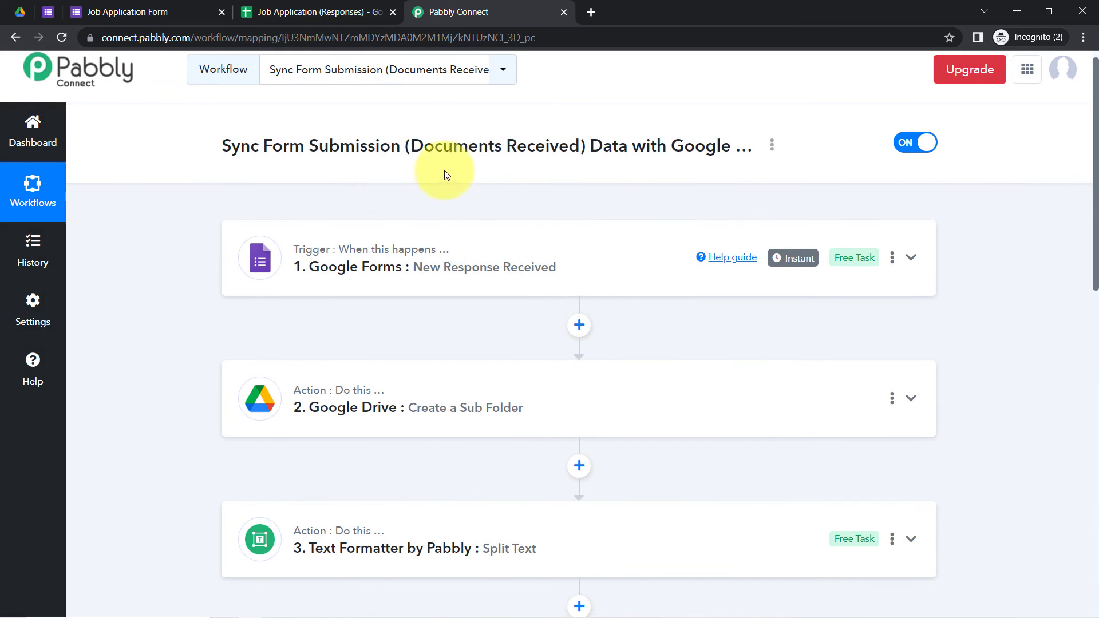